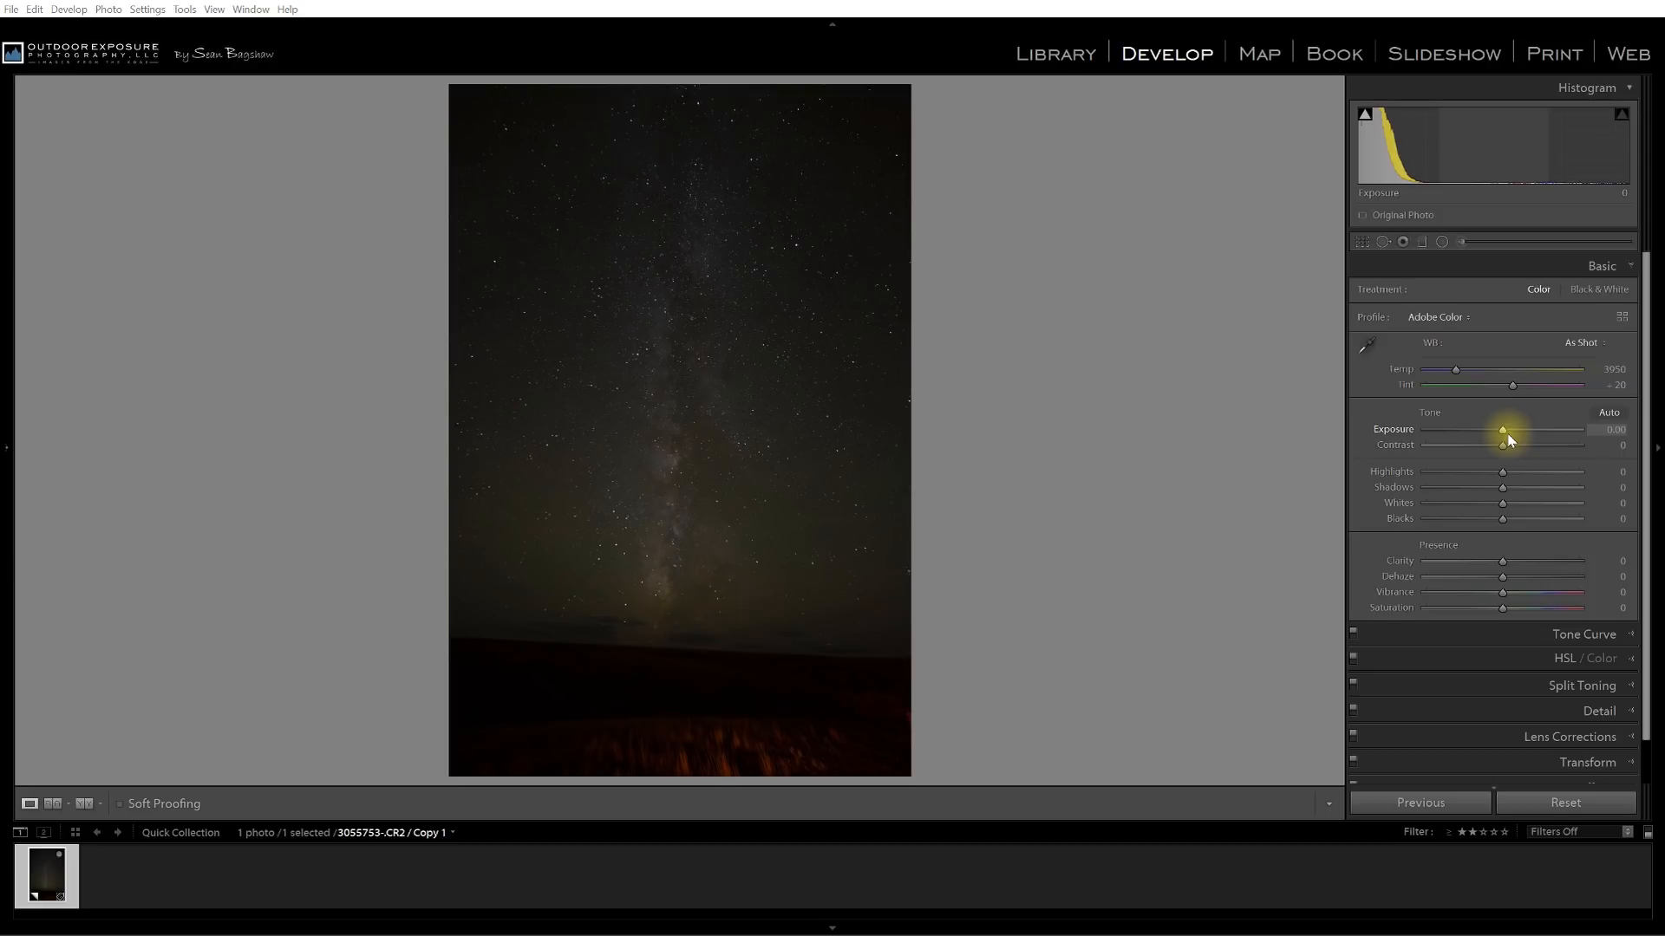
Raise the photo's exposure to +1.85 and set vibrance and saturation to +100
{"action": "left_click_drag", "start_coordinate": [1501, 430], "coordinate": [1531, 426]}
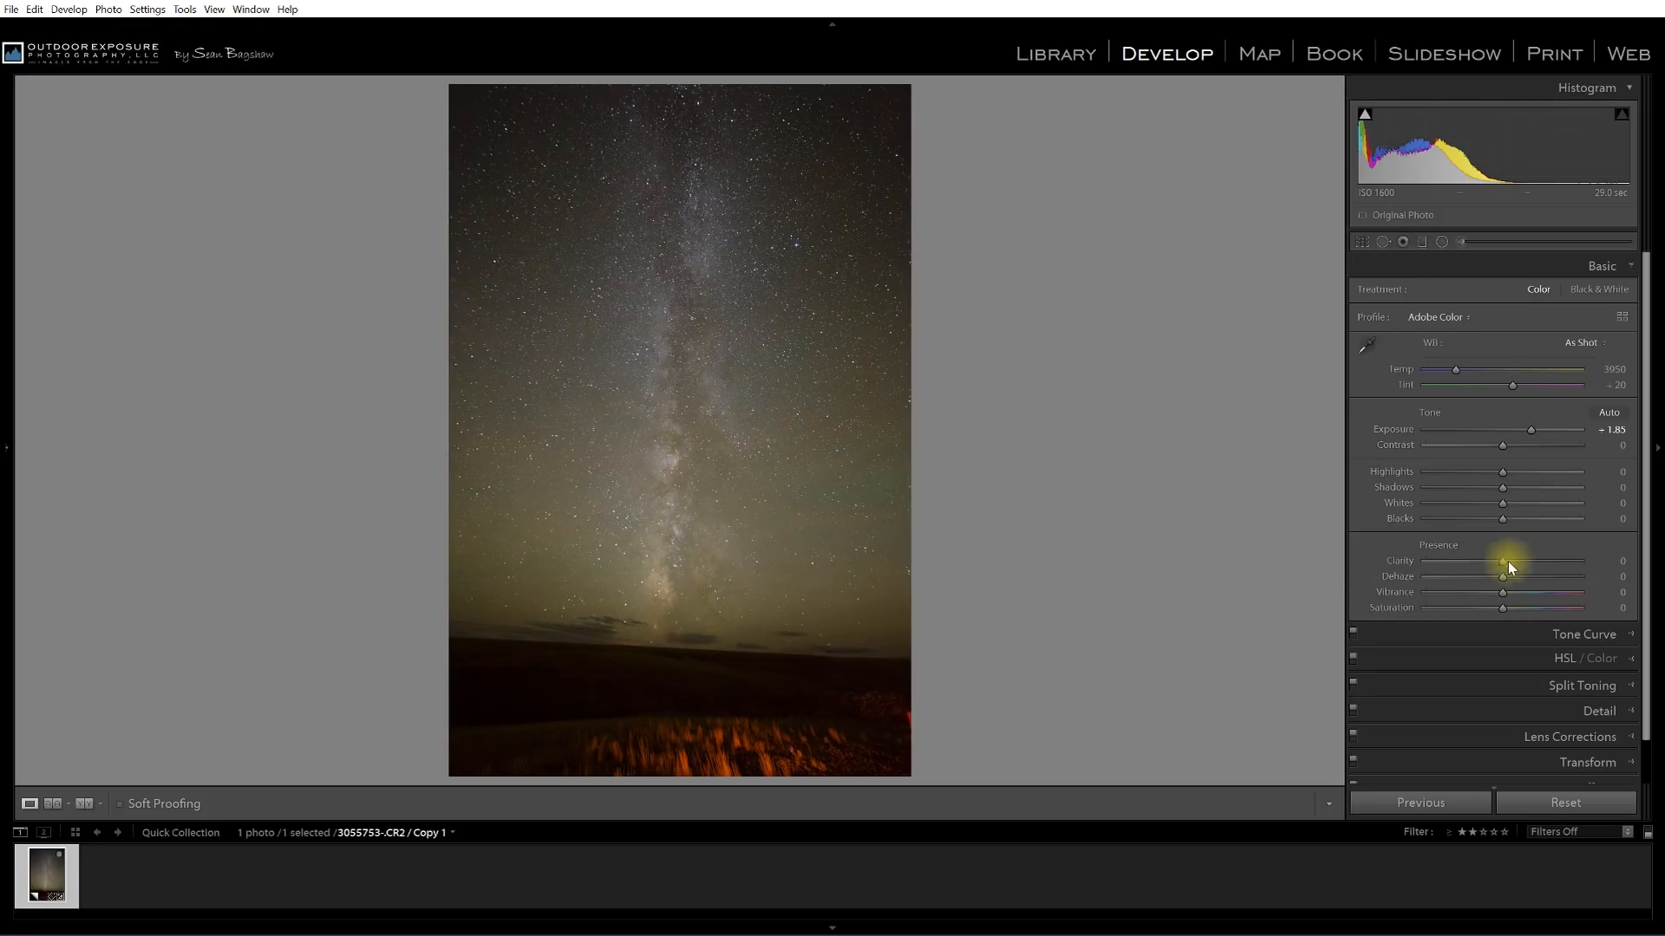
{"action": "left_click_drag", "start_coordinate": [1503, 592], "coordinate": [1593, 610]}
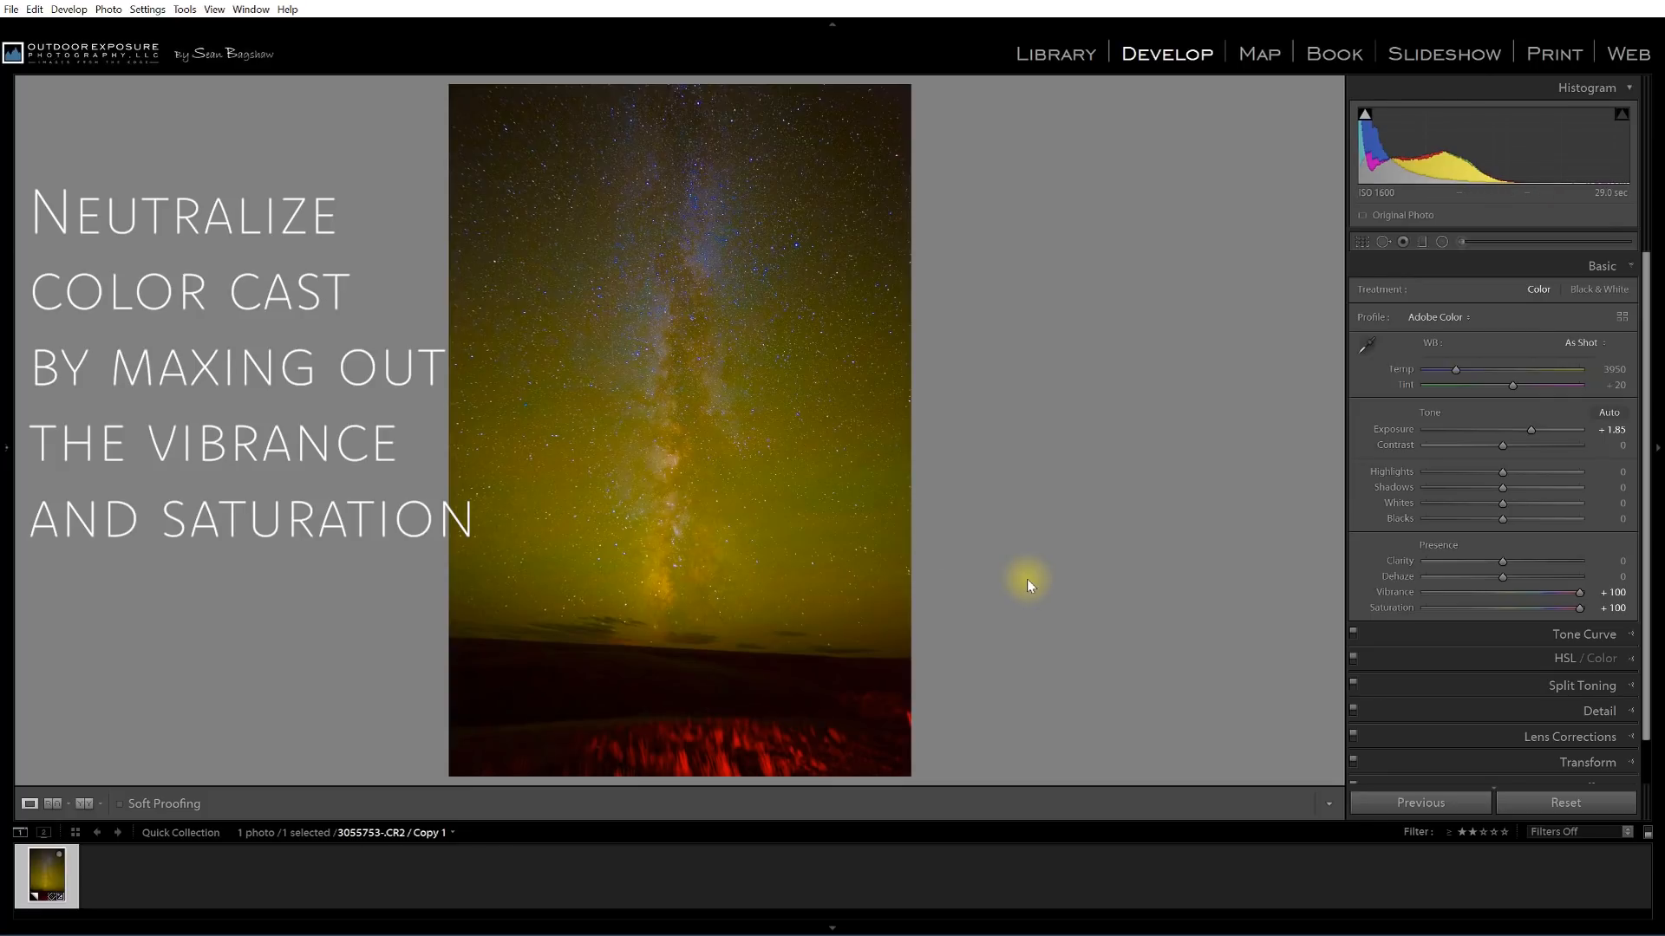
Neutralize the color cast with temperature 3522 and tint +32, and reset vibrance and saturation to 0
{"action": "left_click_drag", "start_coordinate": [1456, 370], "coordinate": [1448, 373]}
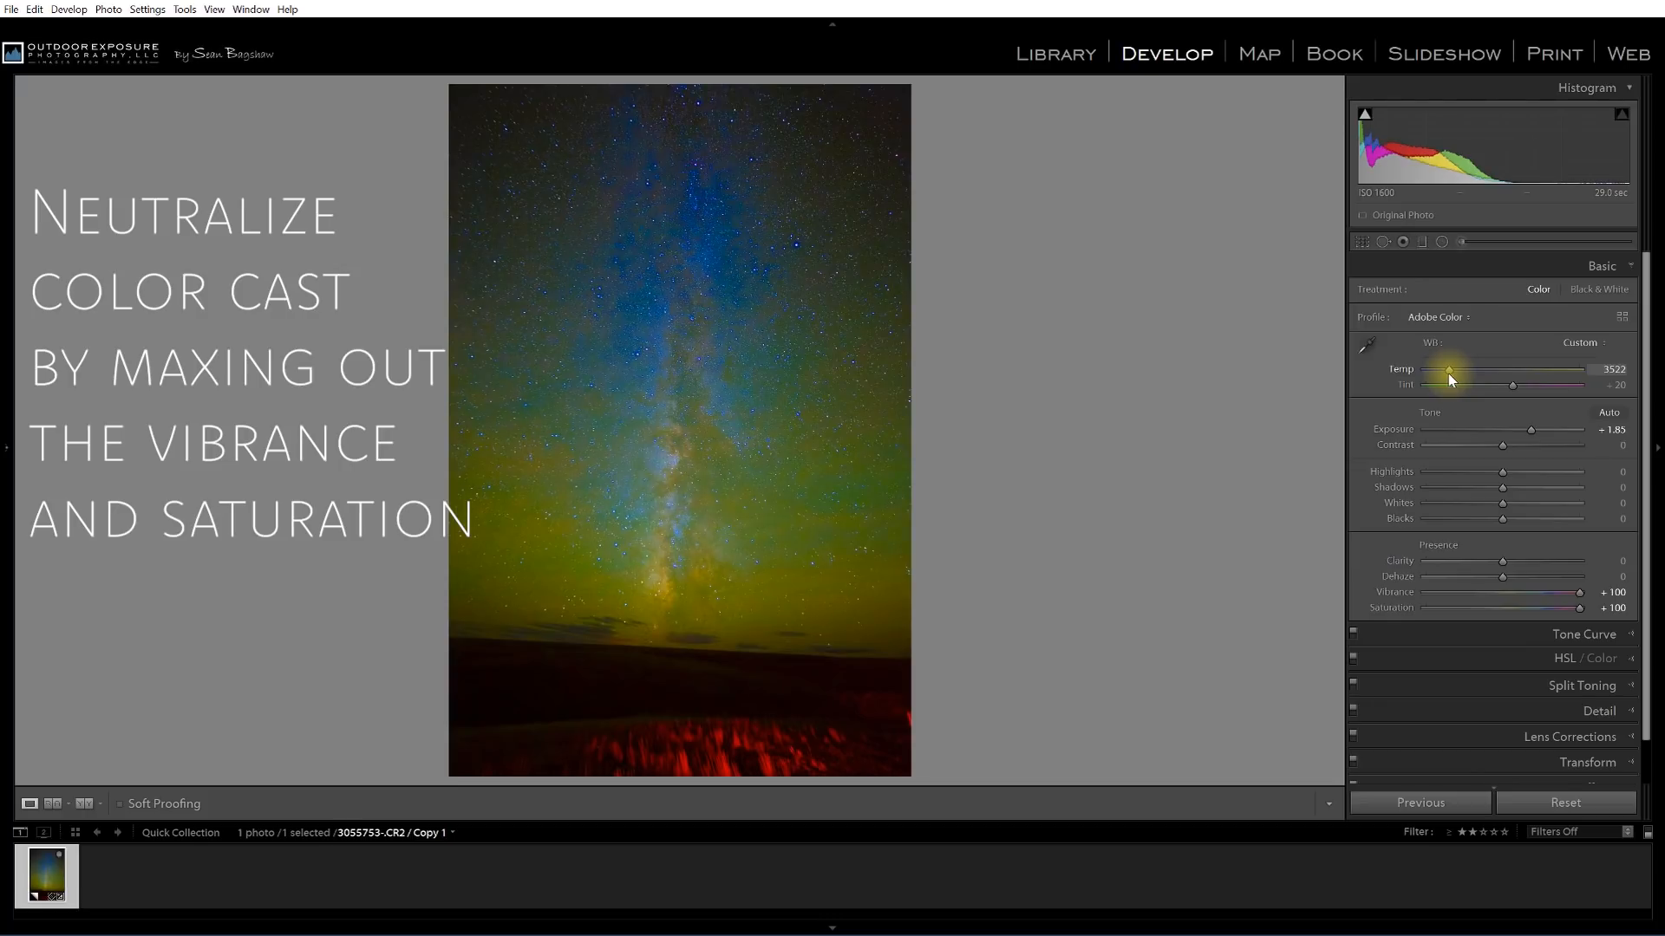
{"action": "left_click_drag", "start_coordinate": [1511, 387], "coordinate": [1448, 369]}
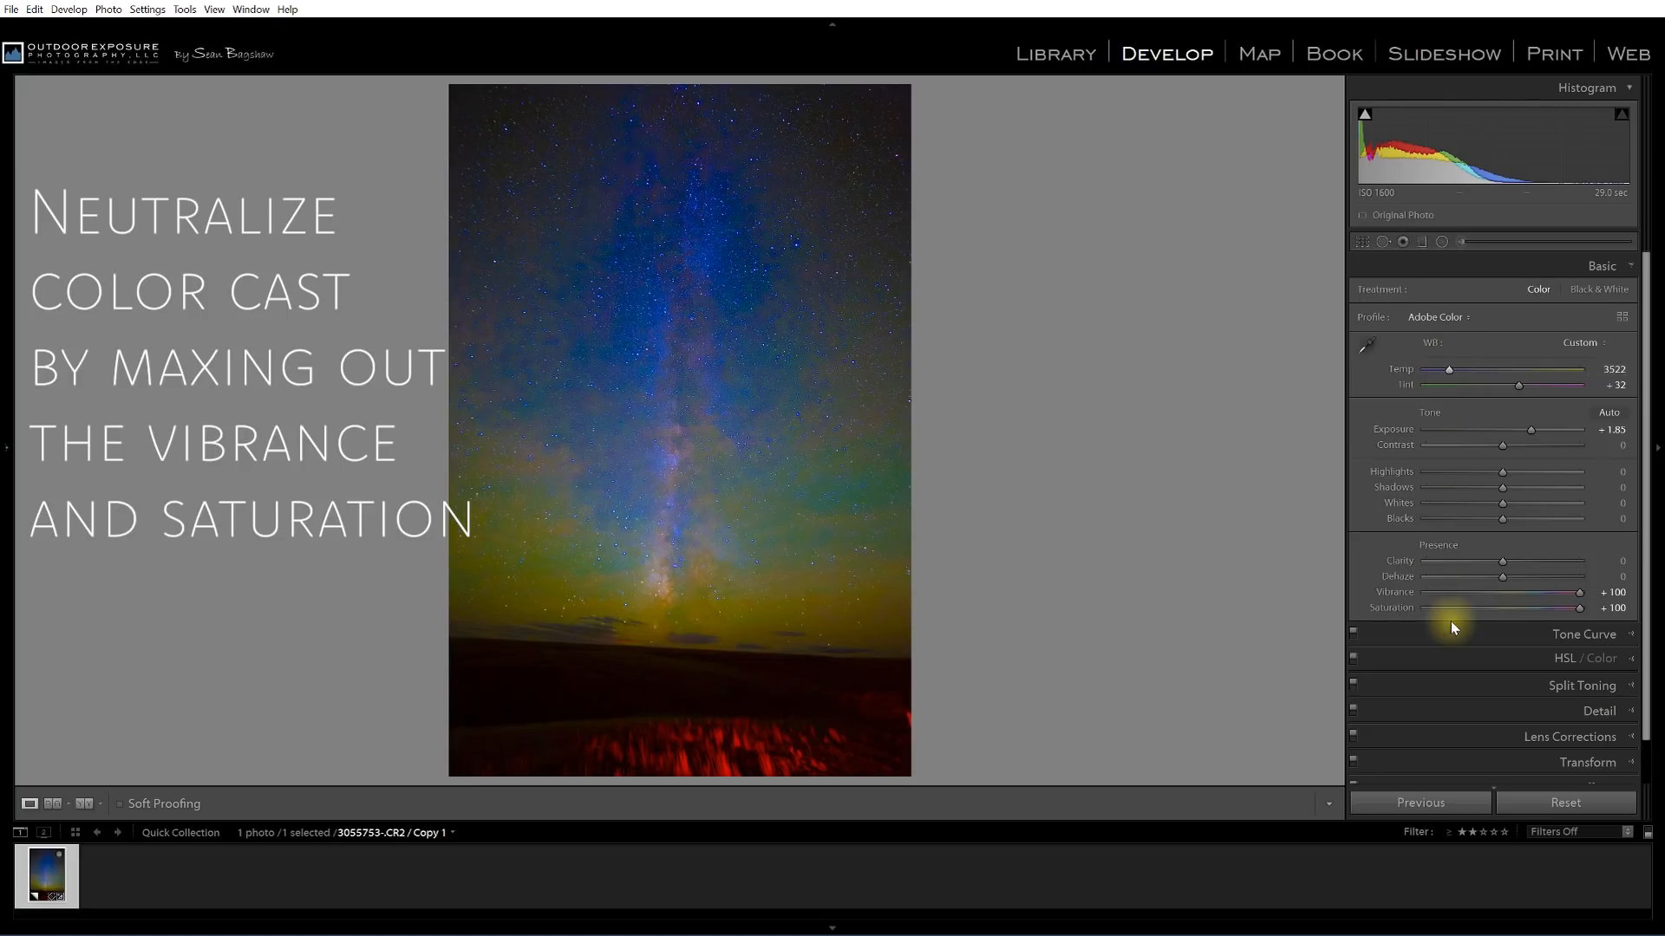
{"action": "double_click", "coordinate": [1578, 595]}
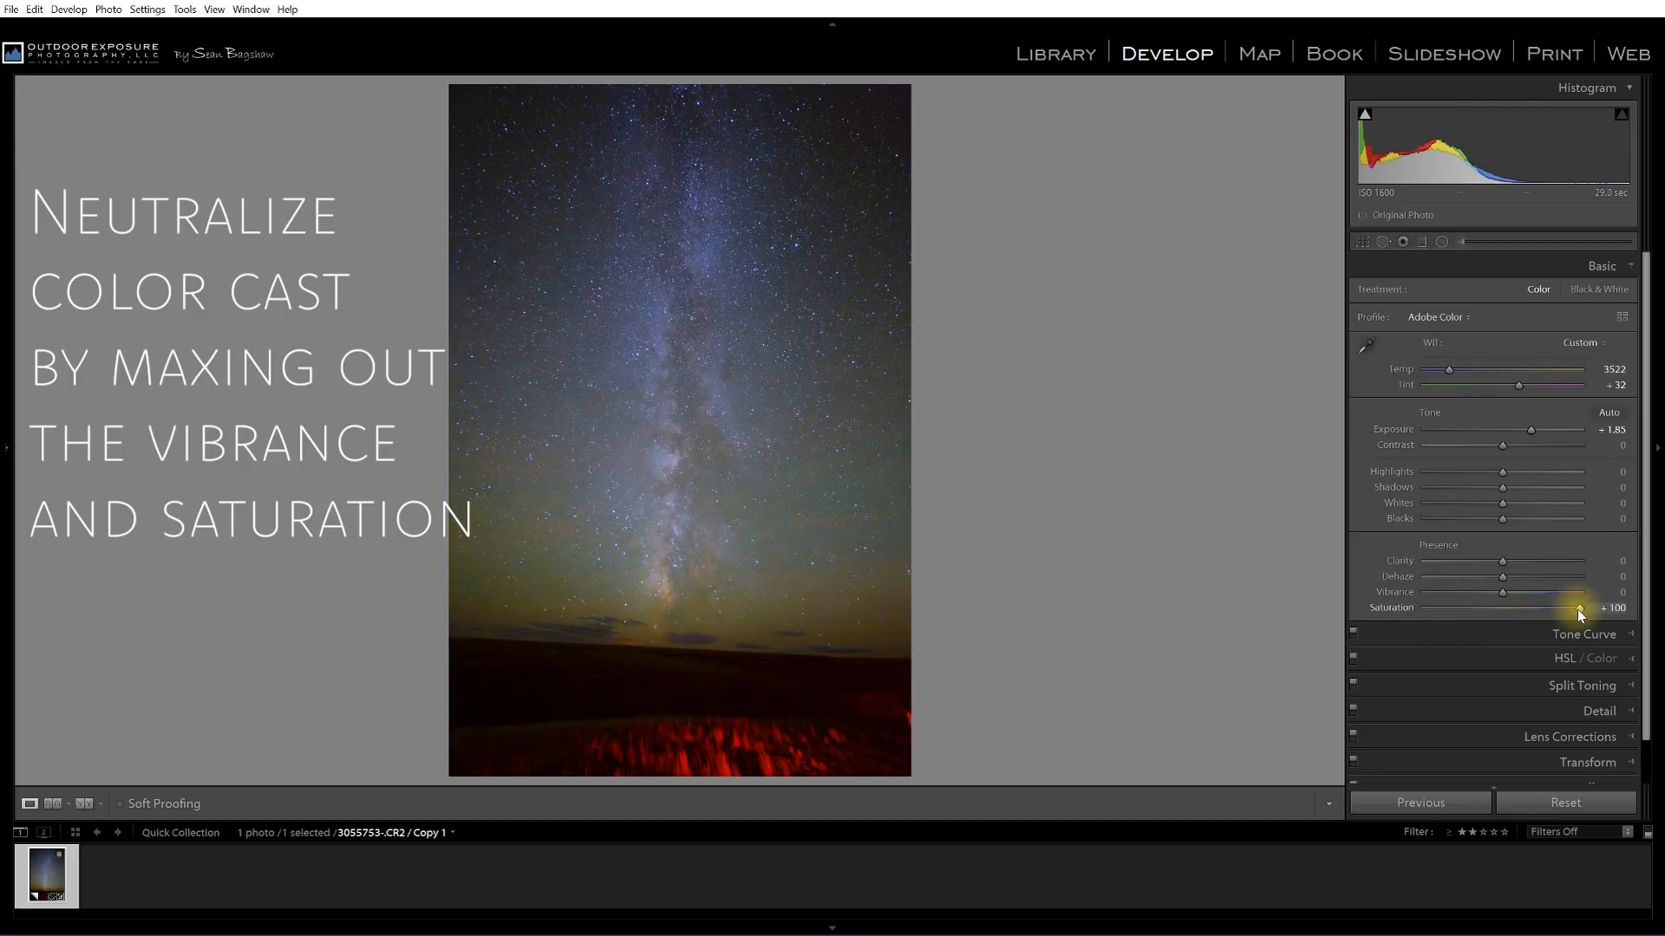
{"action": "double_click", "coordinate": [1578, 609]}
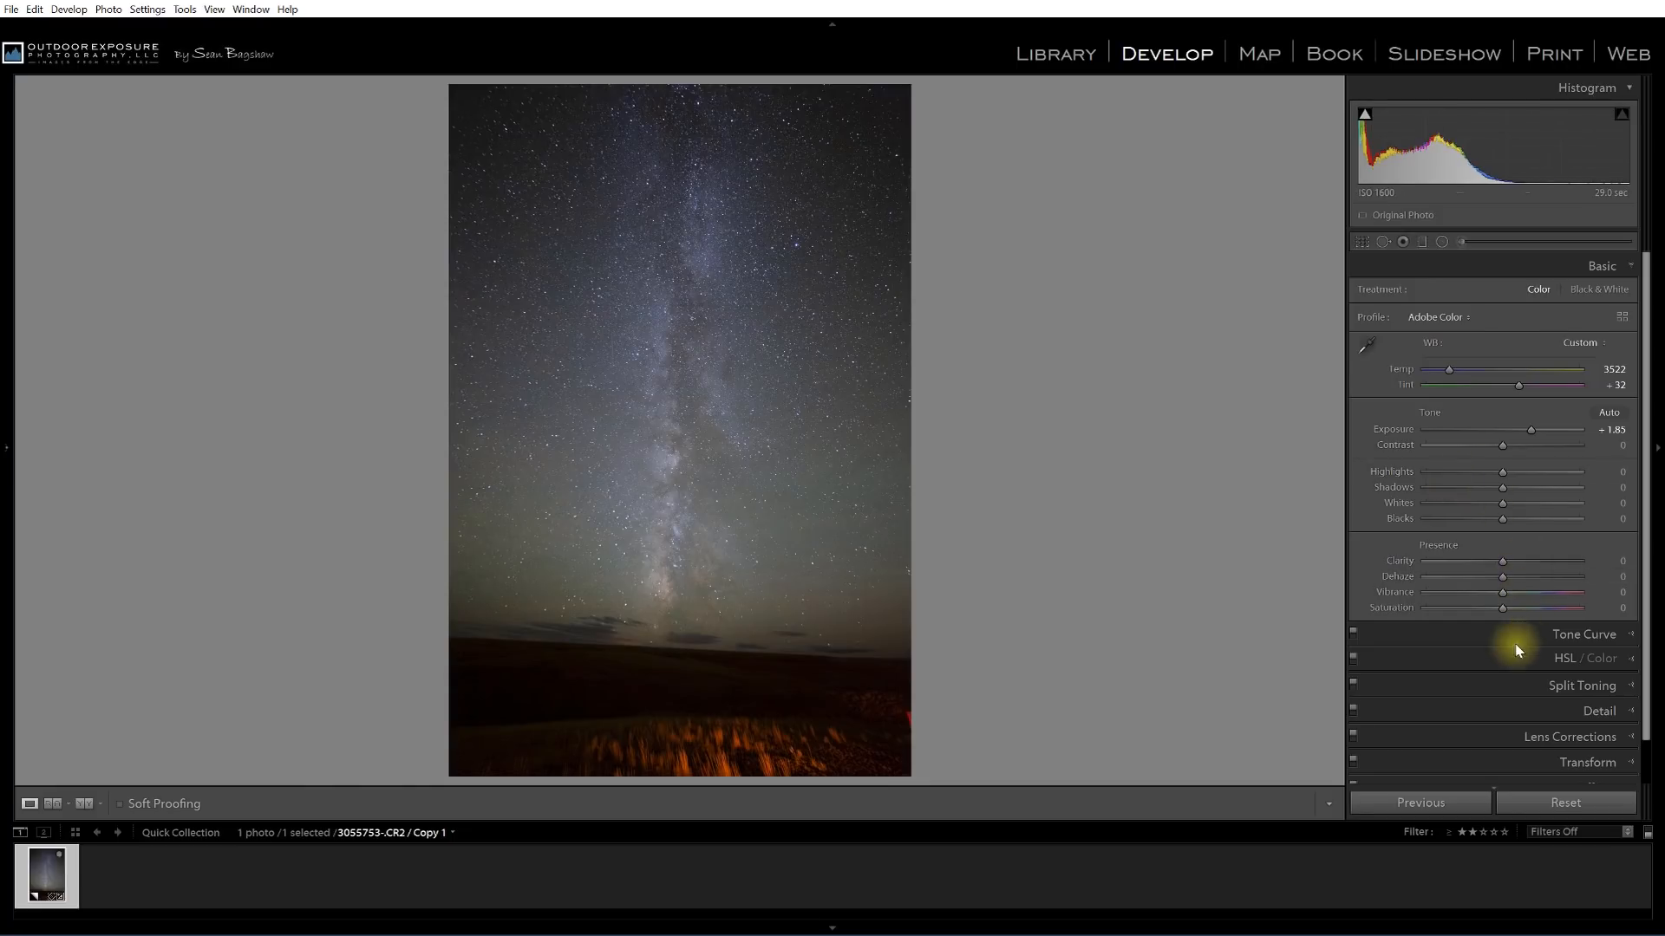
Shift the hue of the sky glow above the horizon with targeted adjustment to yellow -22 and green -26
{"action": "left_click", "coordinate": [1564, 660]}
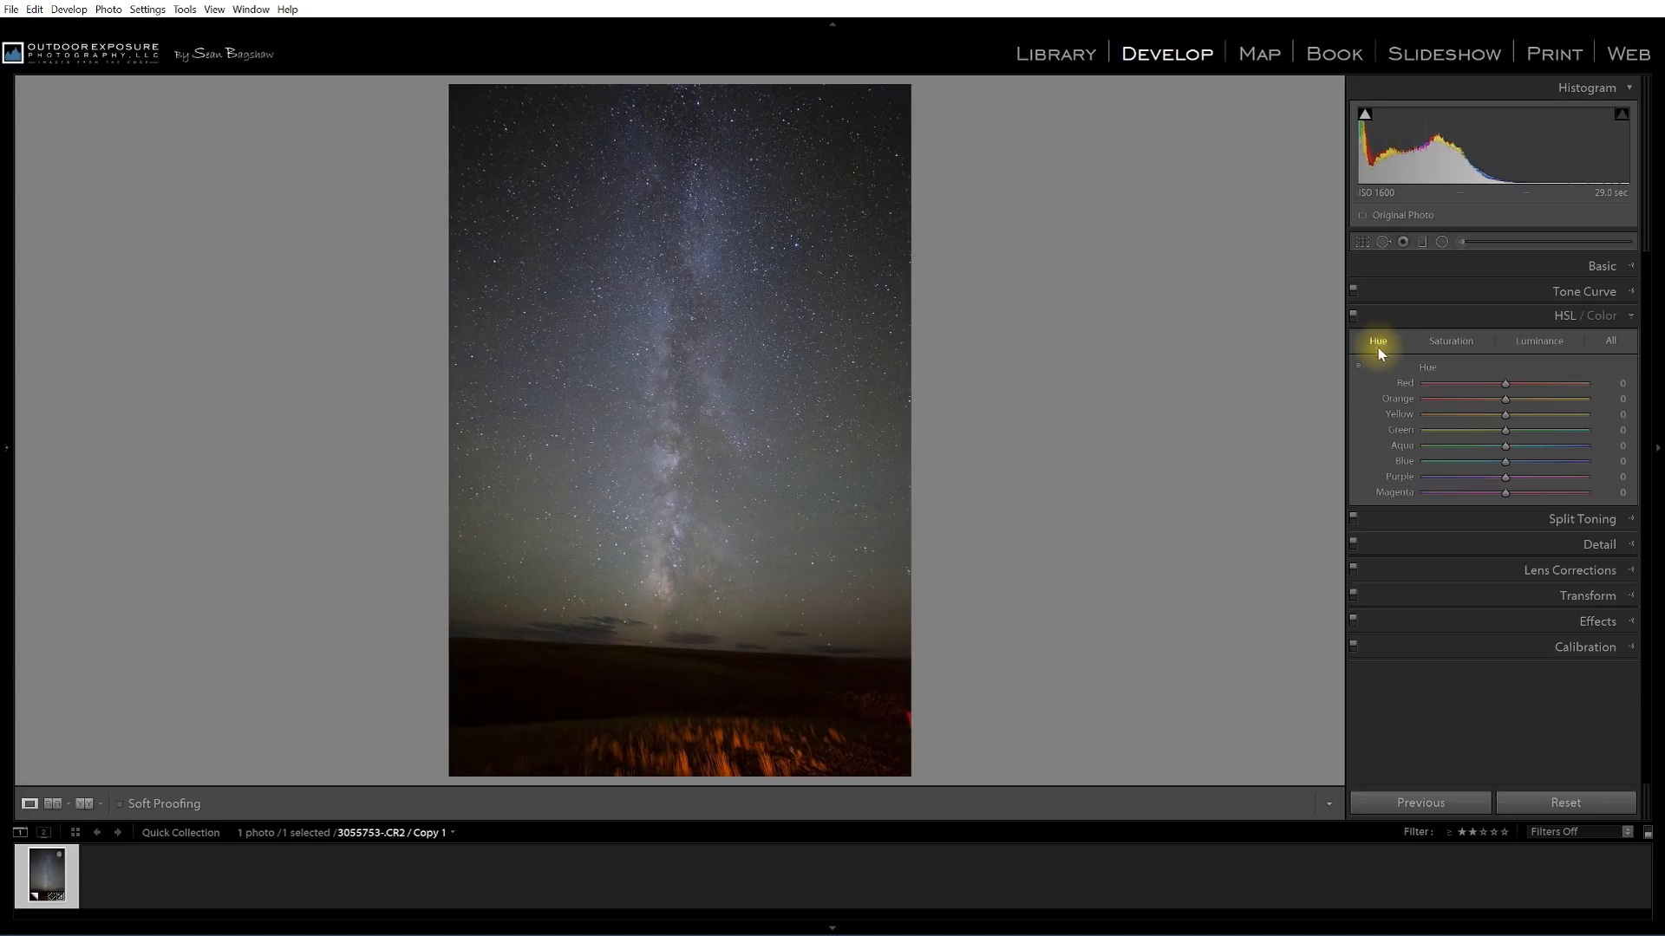
{"action": "left_click", "coordinate": [1358, 365]}
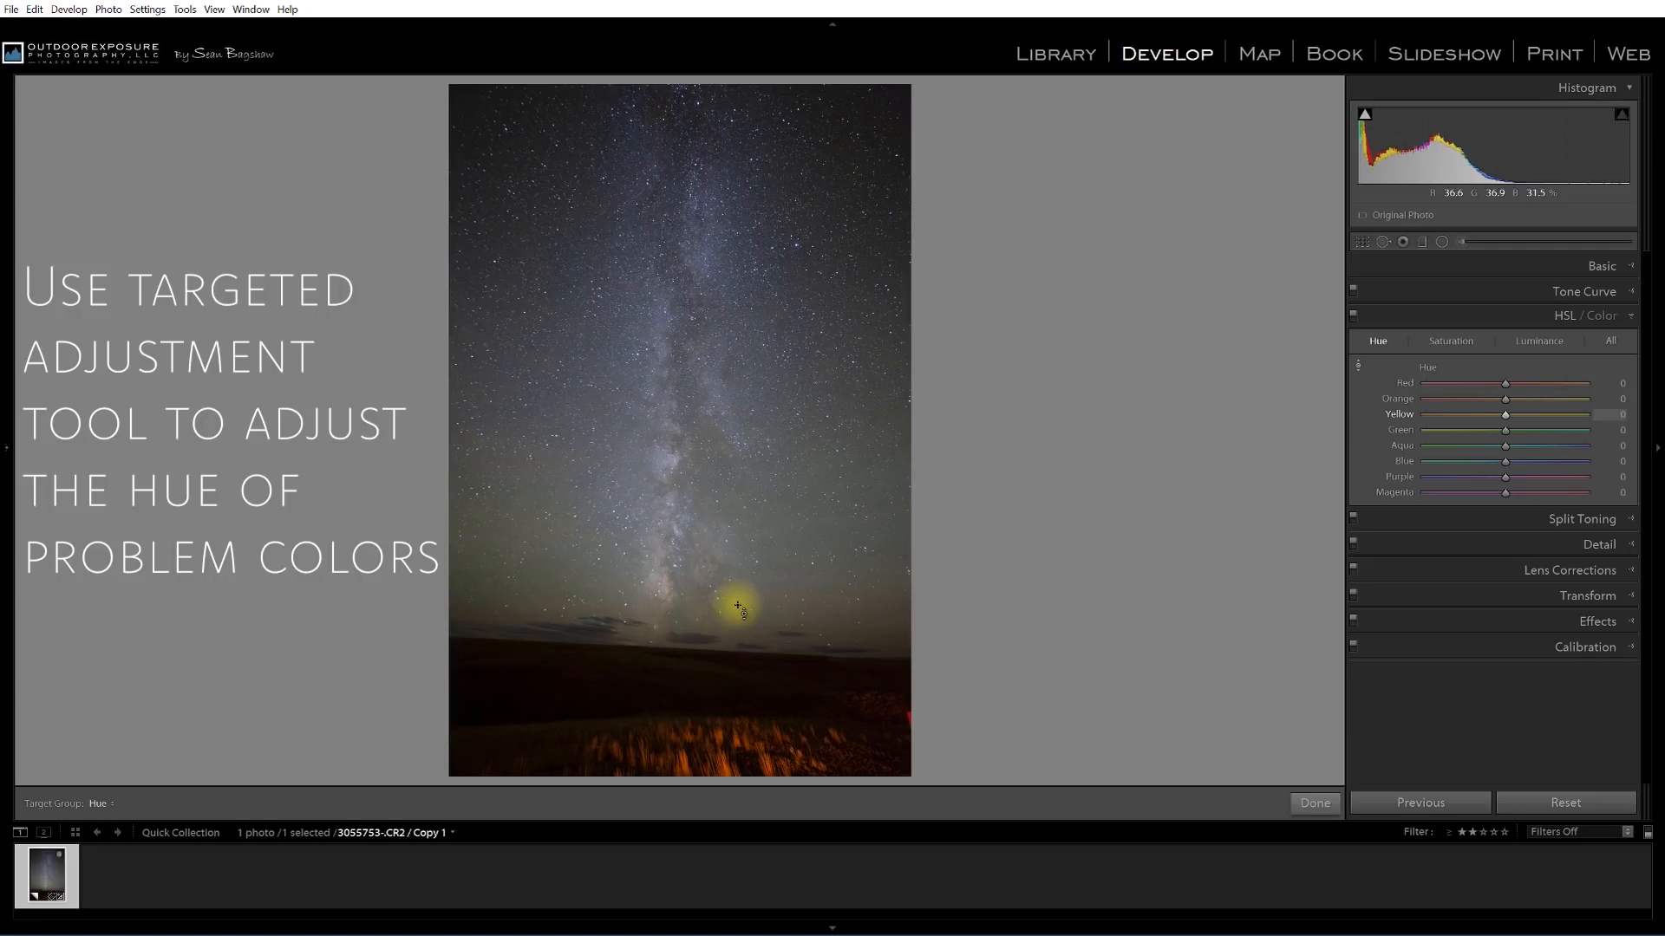
{"action": "left_click_drag", "start_coordinate": [740, 612], "coordinate": [737, 619]}
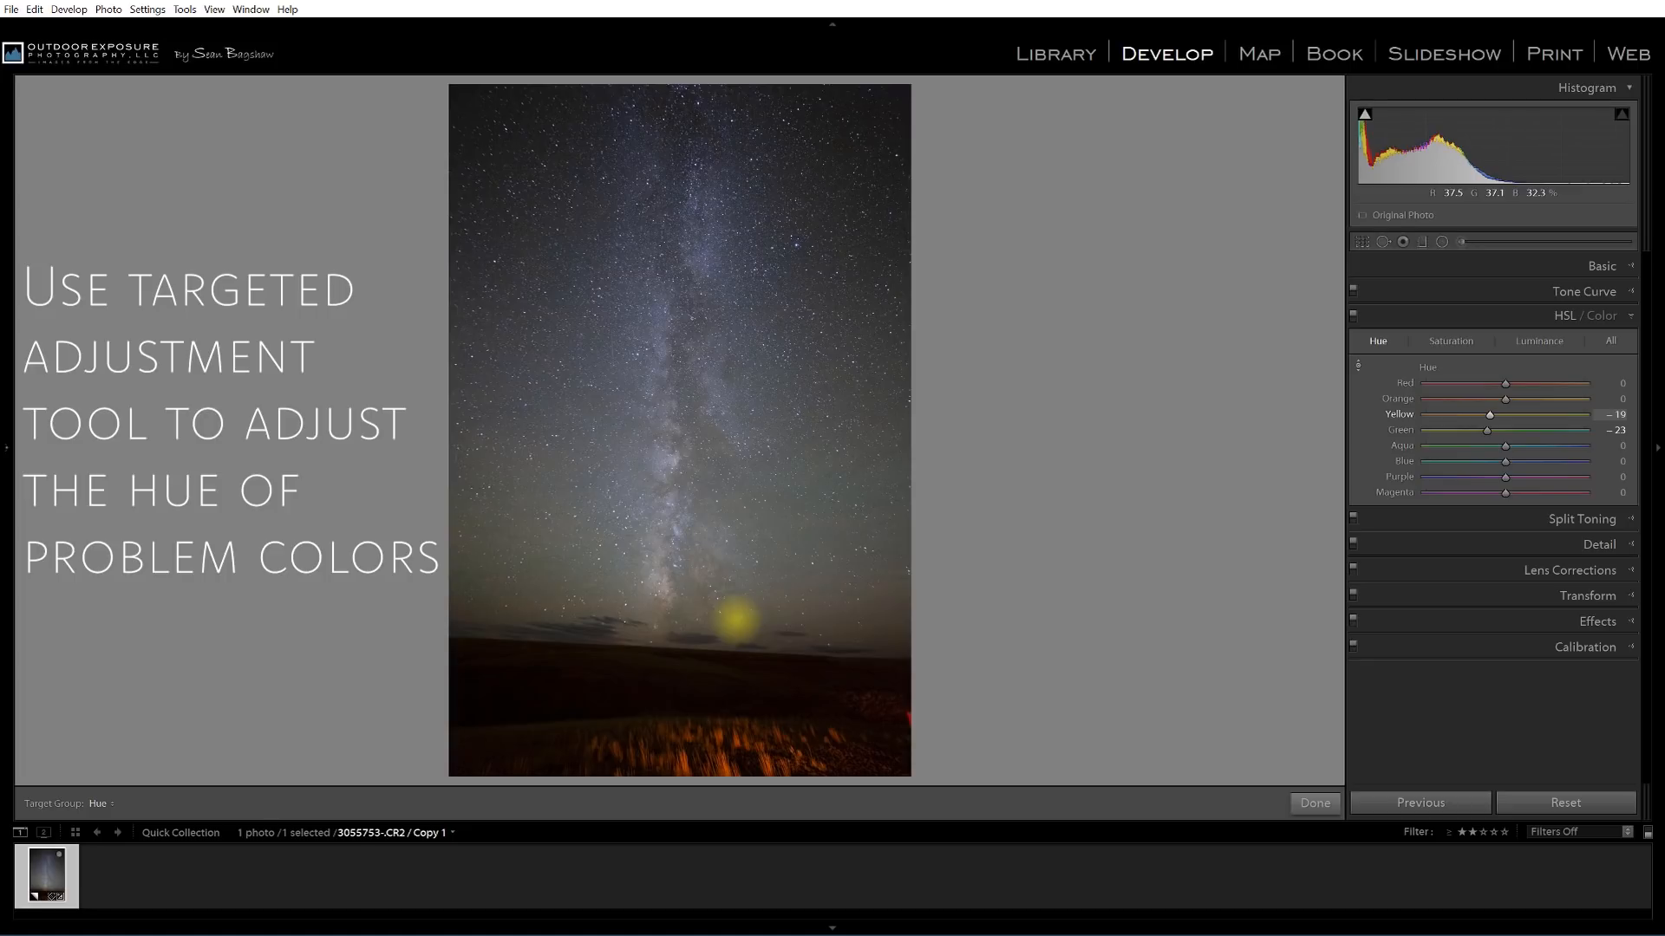
{"action": "left_click_drag", "start_coordinate": [736, 618], "coordinate": [738, 620]}
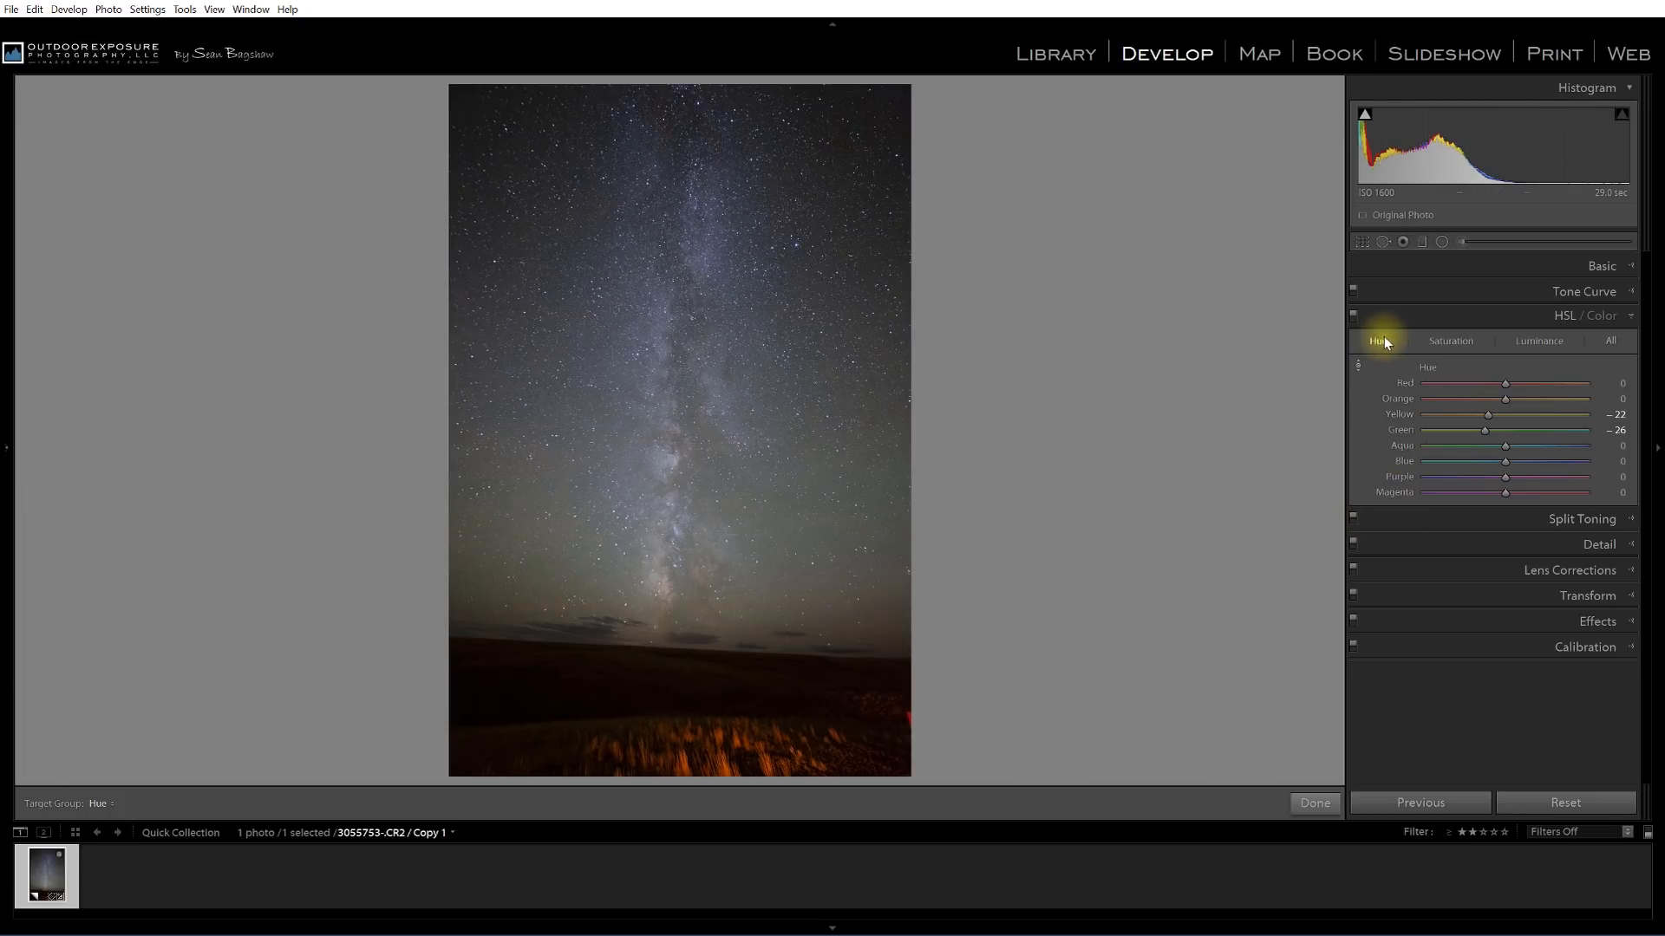
Enable chromatic aberration removal in the lens profile corrections
{"action": "left_click", "coordinate": [1599, 398]}
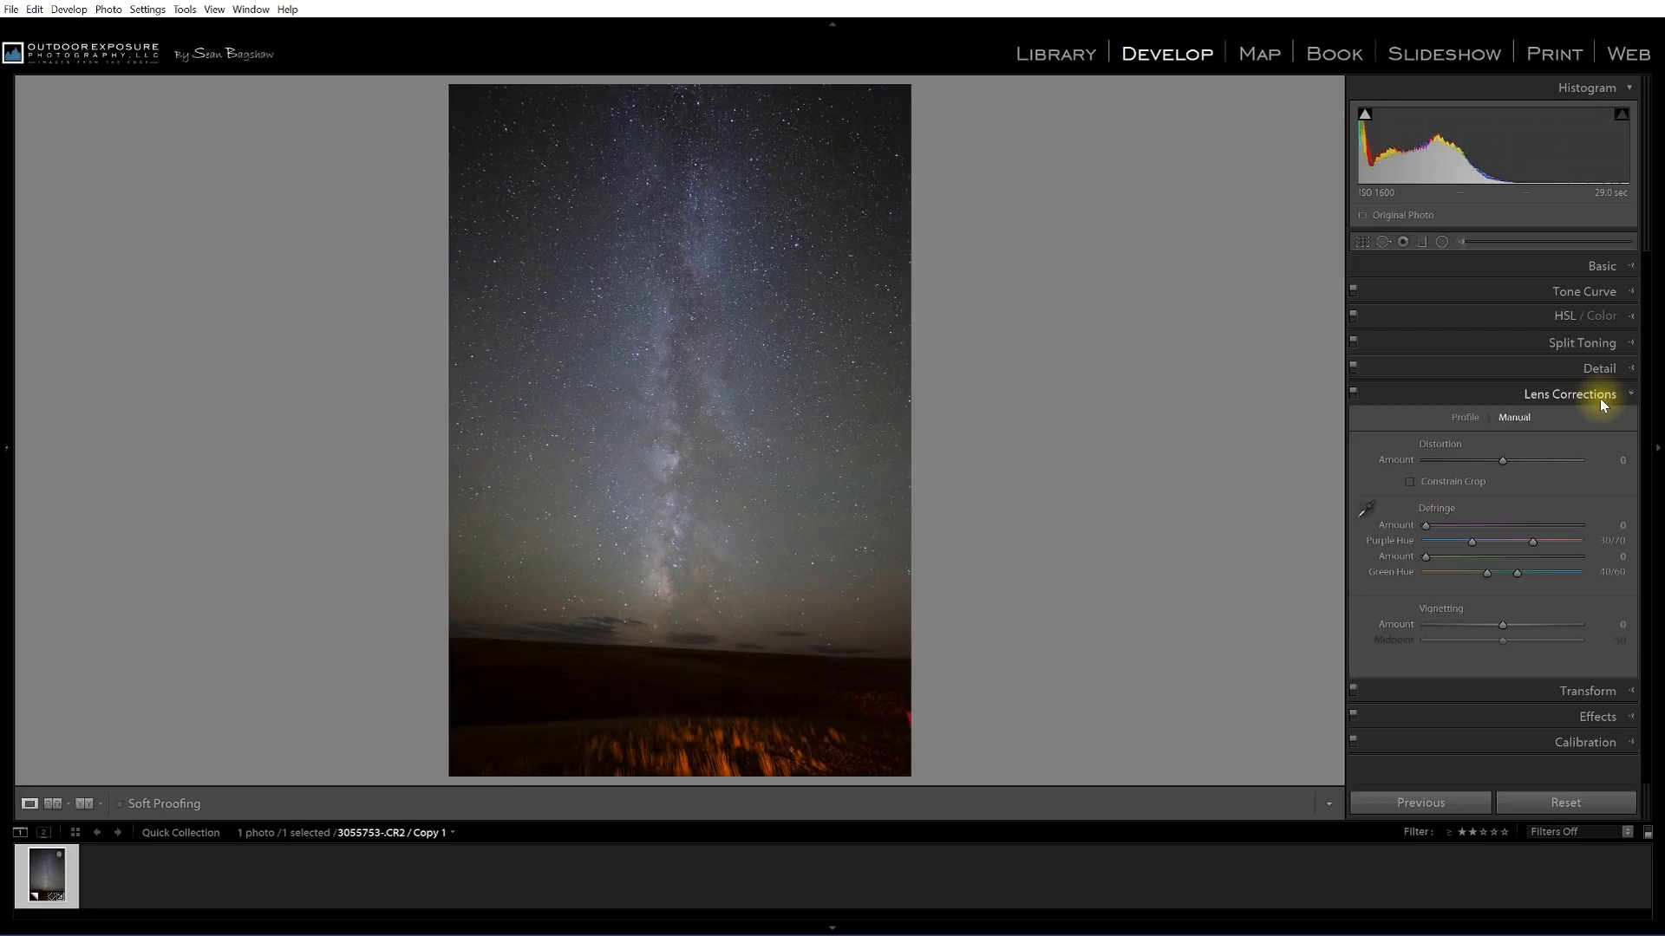
{"action": "left_click", "coordinate": [1464, 419]}
{"action": "left_click", "coordinate": [1362, 444]}
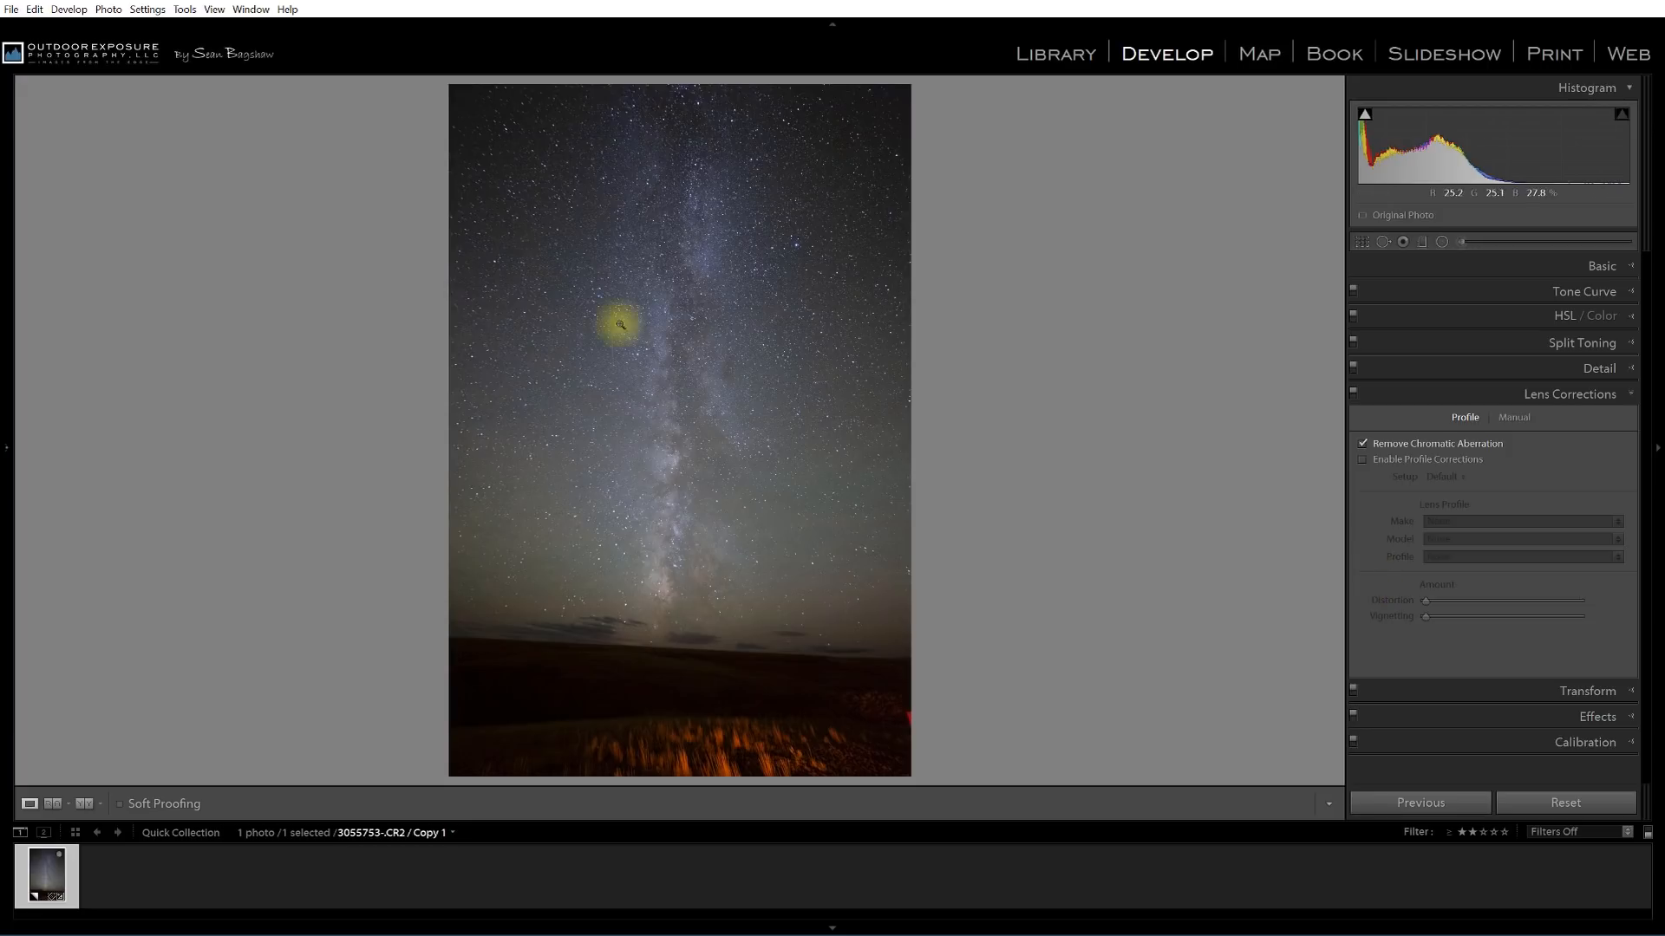
Defringe the stars by sampling the bright blue star's fringe, giving purple amount 19 and purple hue 26/39
{"action": "left_click", "coordinate": [668, 347]}
{"action": "left_click_drag", "start_coordinate": [906, 283], "coordinate": [500, 572]}
{"action": "left_click_drag", "start_coordinate": [758, 346], "coordinate": [676, 557]}
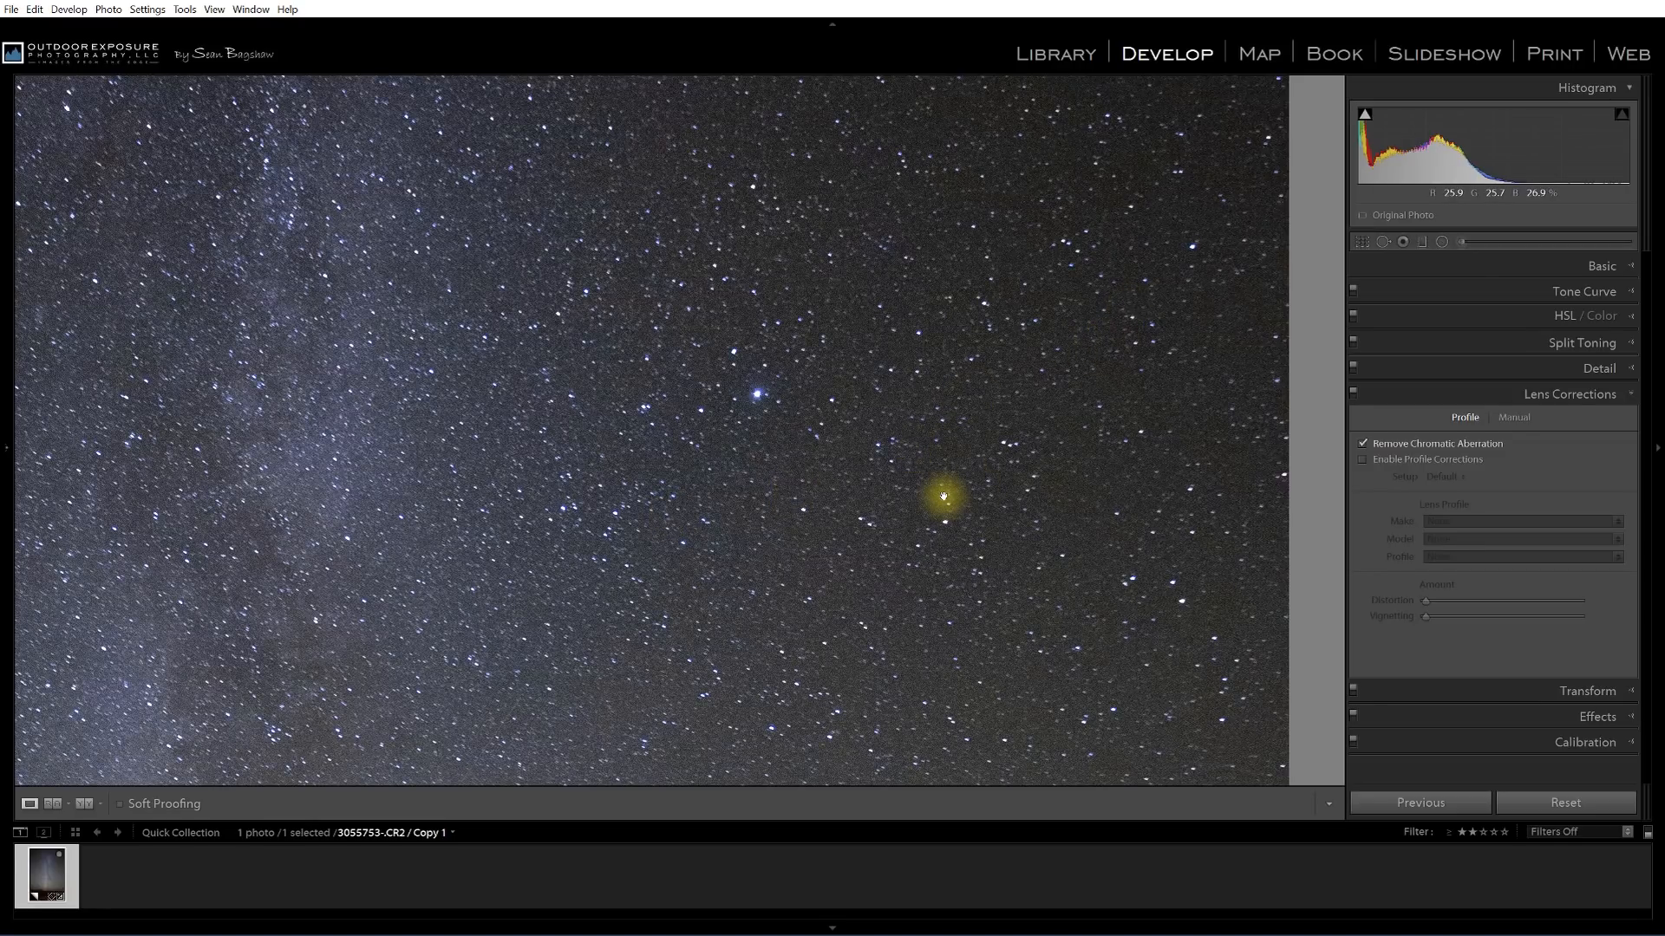
{"action": "left_click", "coordinate": [1521, 425]}
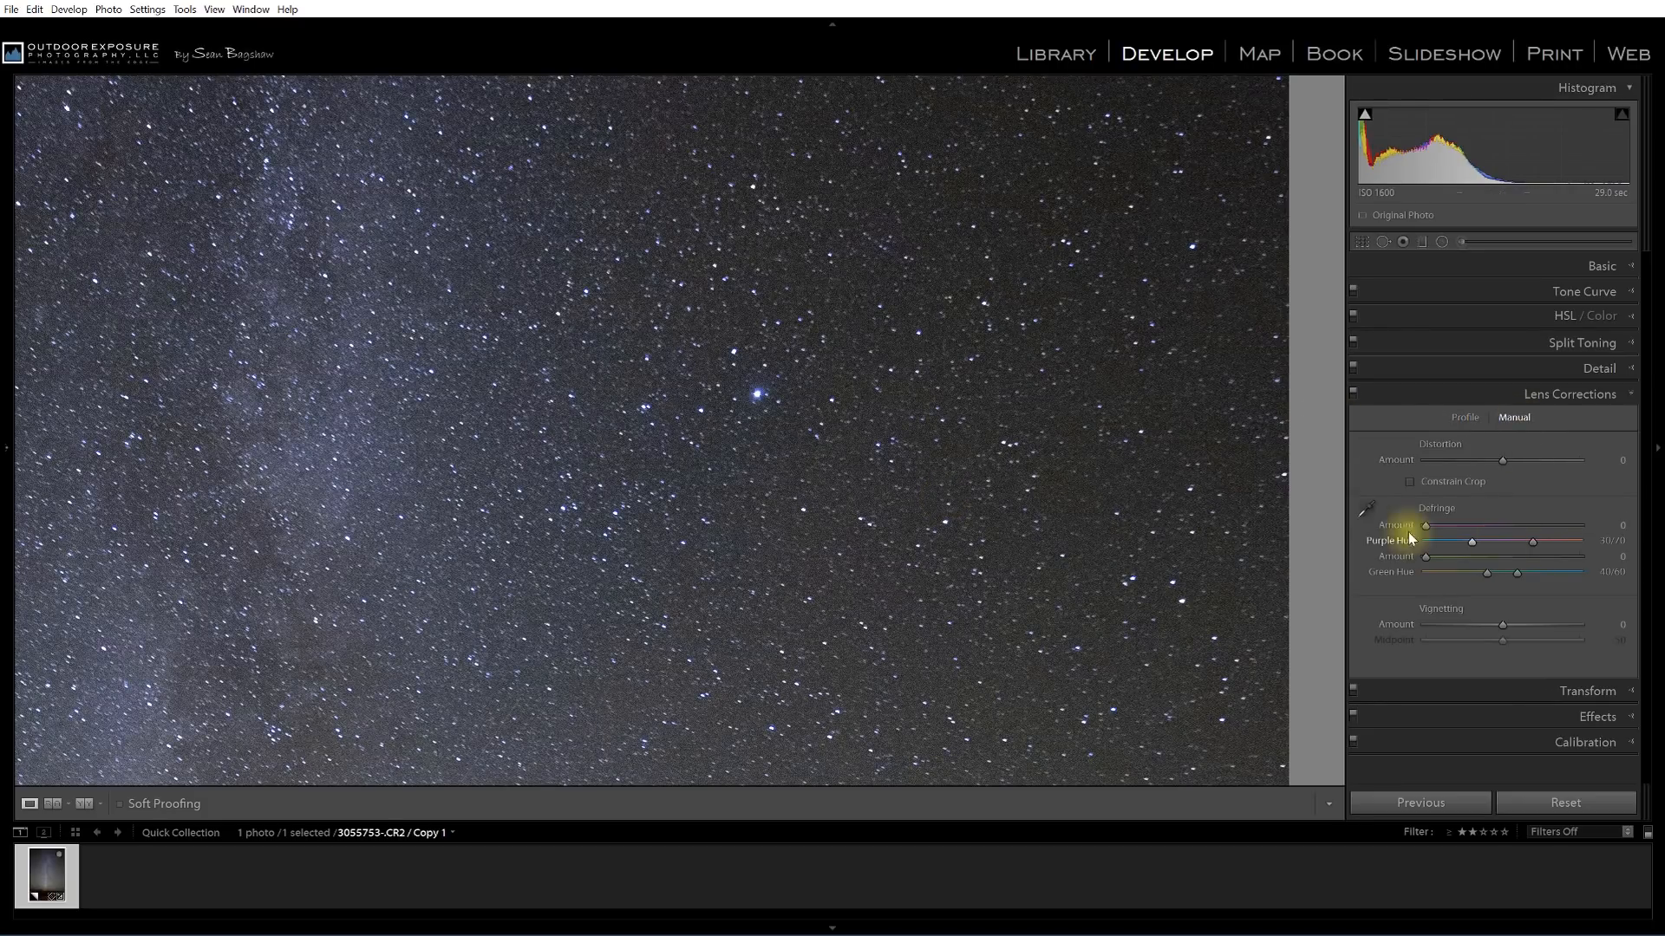
{"action": "left_click", "coordinate": [1368, 509]}
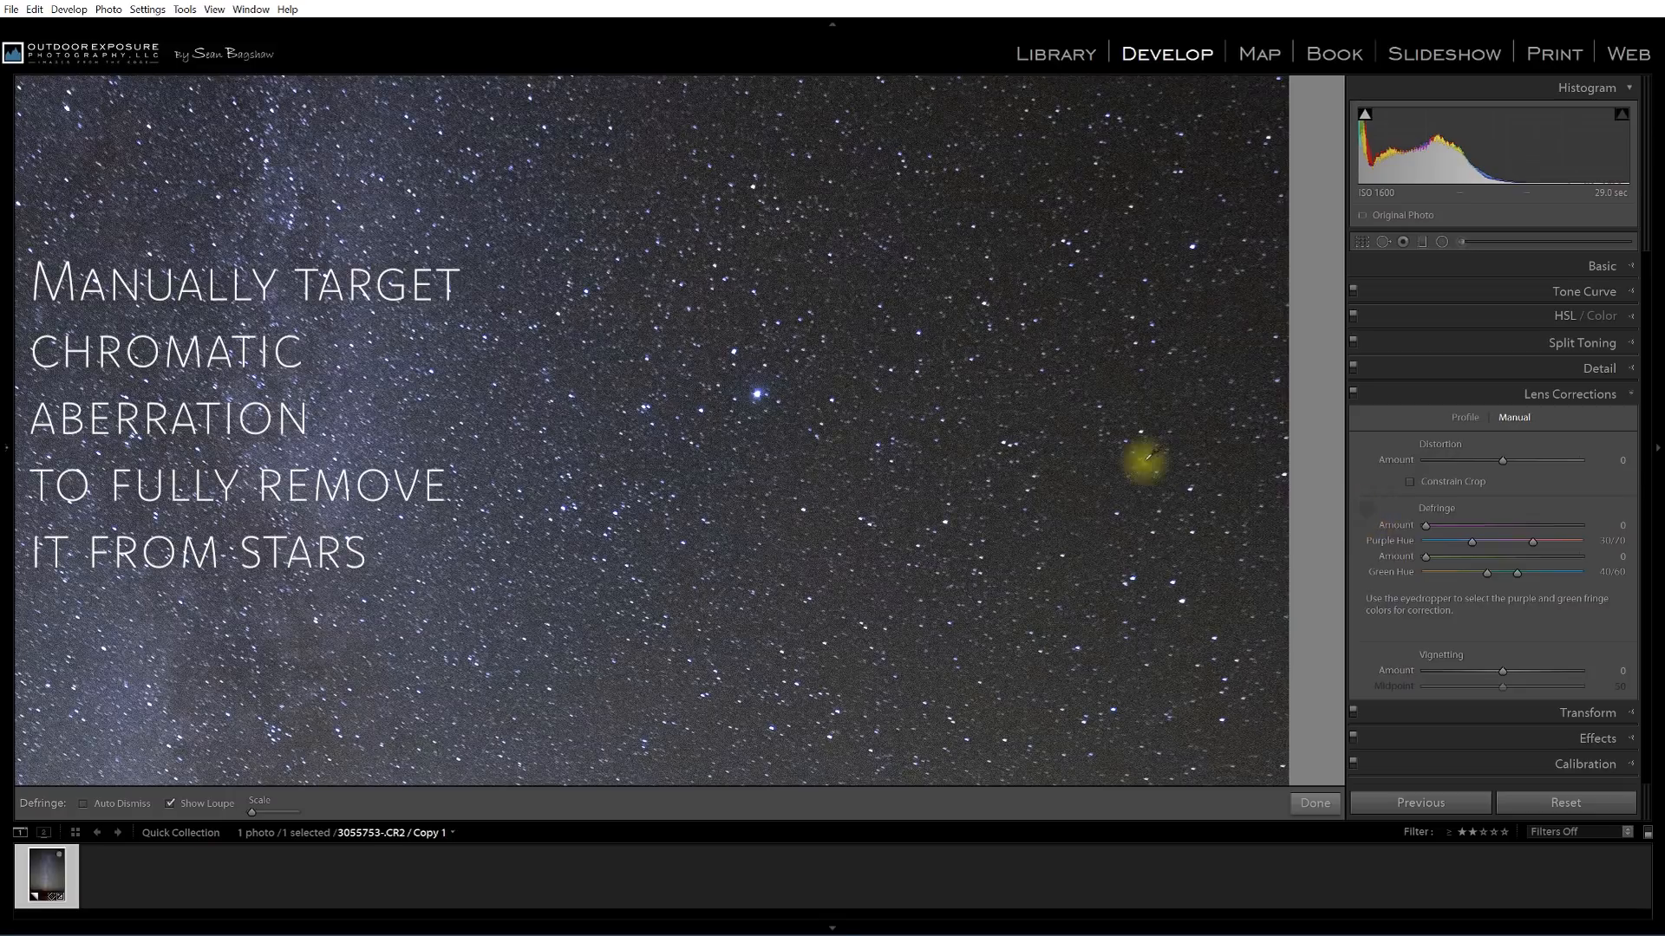
{"action": "left_click", "coordinate": [760, 390]}
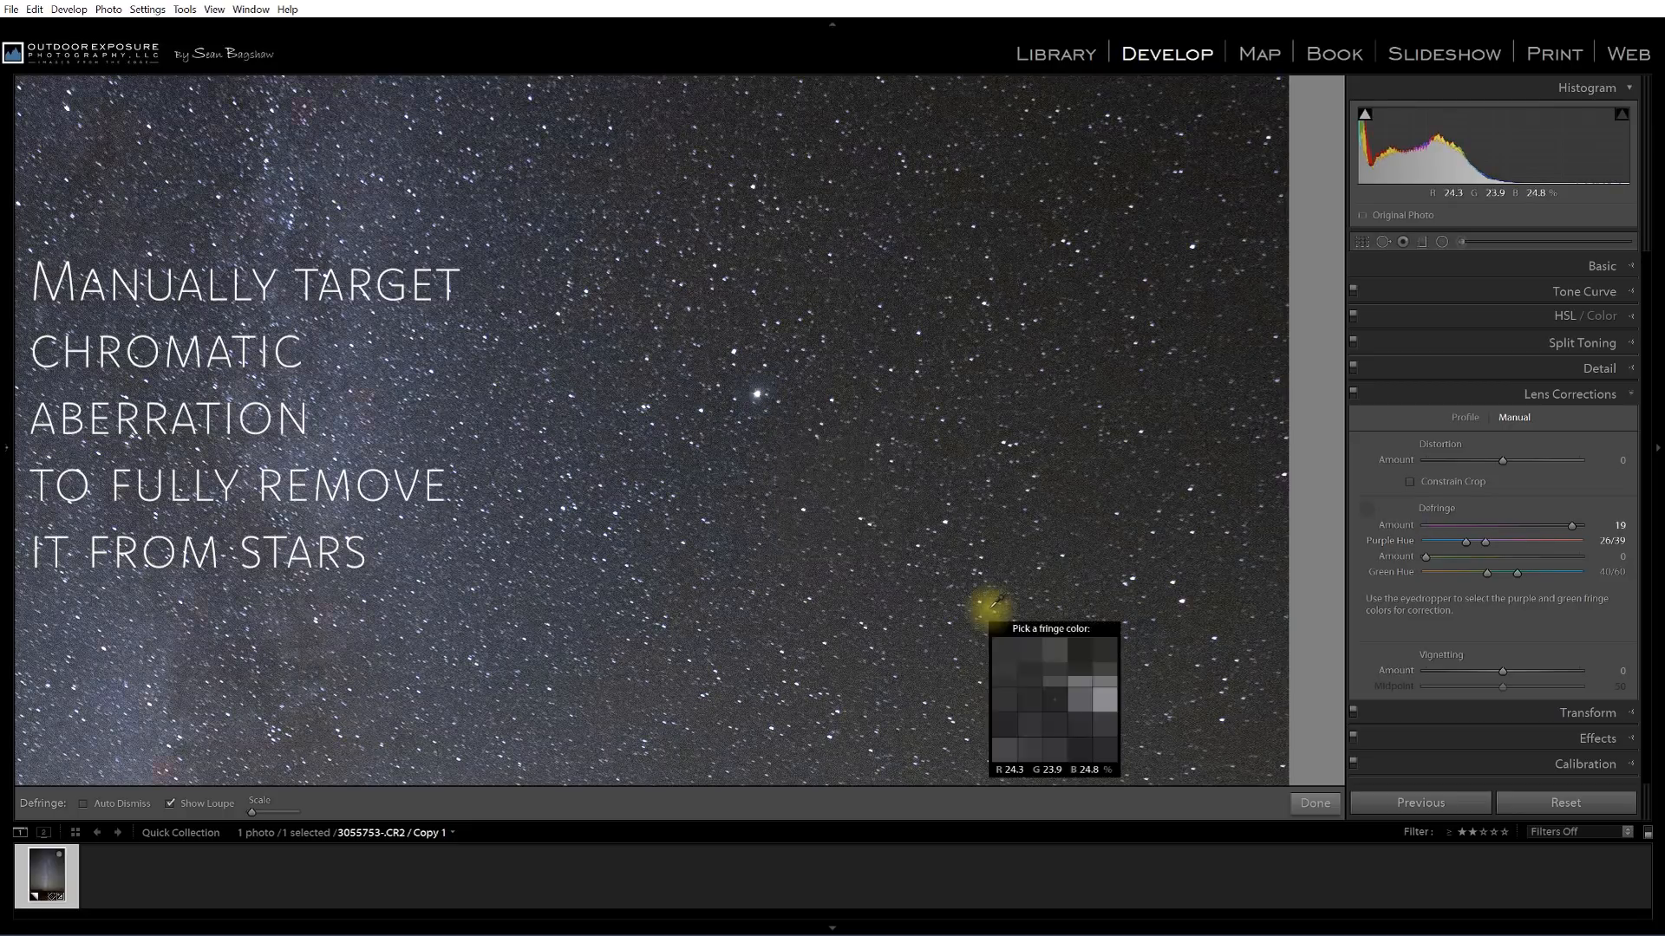
{"action": "left_click", "coordinate": [1368, 509]}
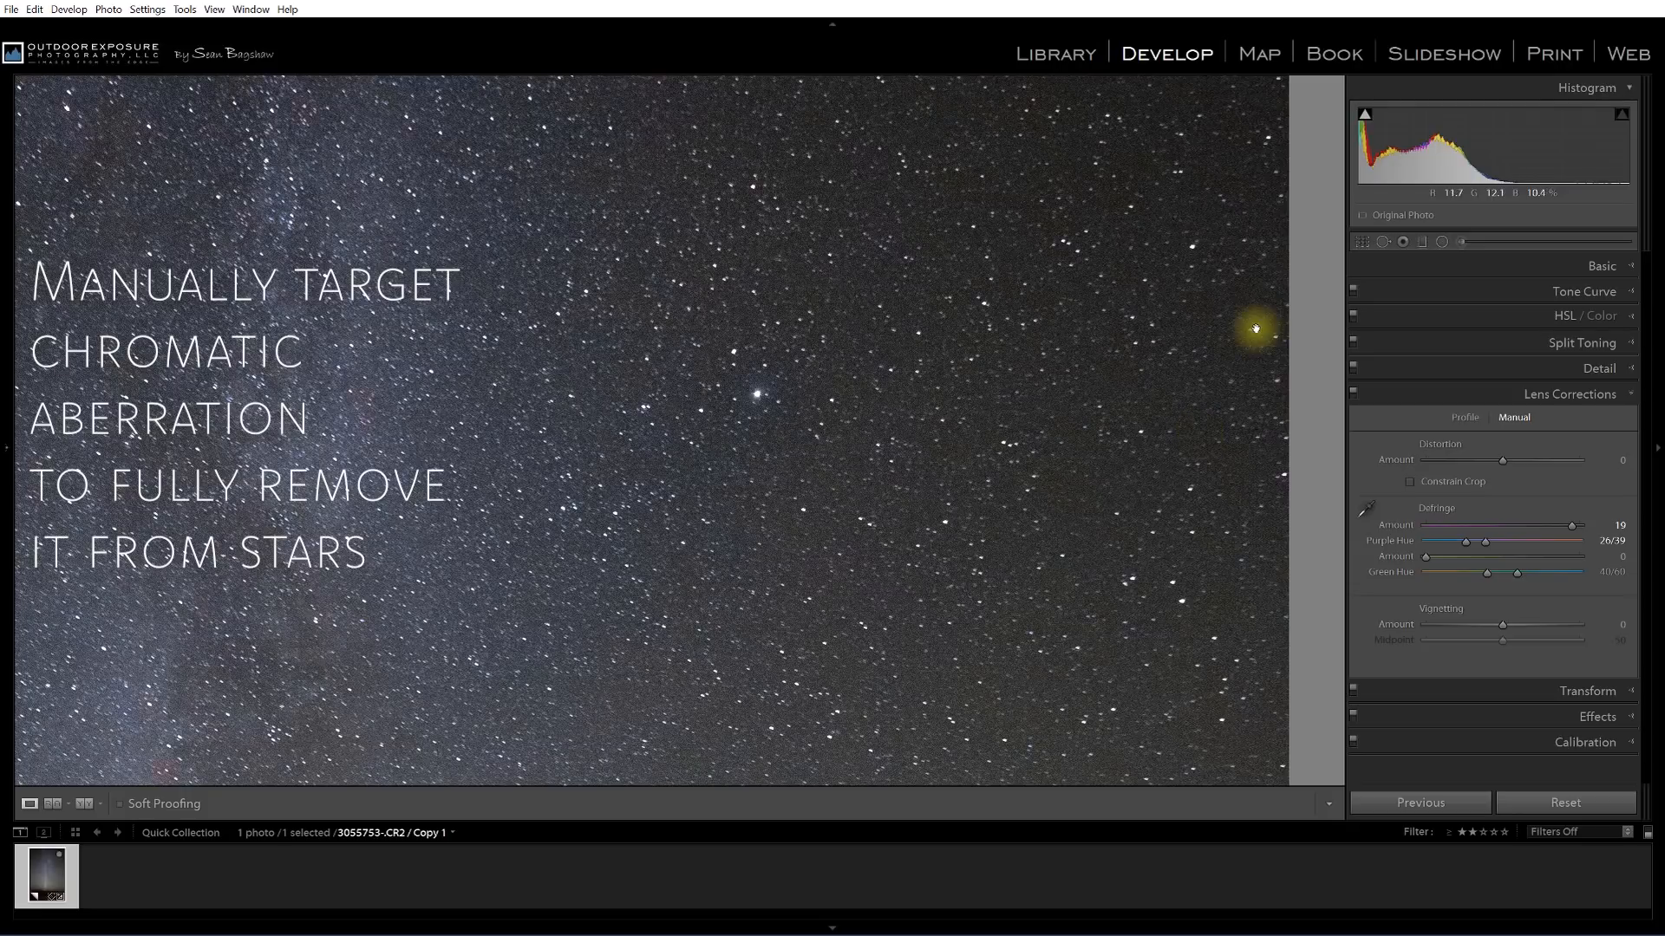
{"action": "left_click", "coordinate": [765, 471]}
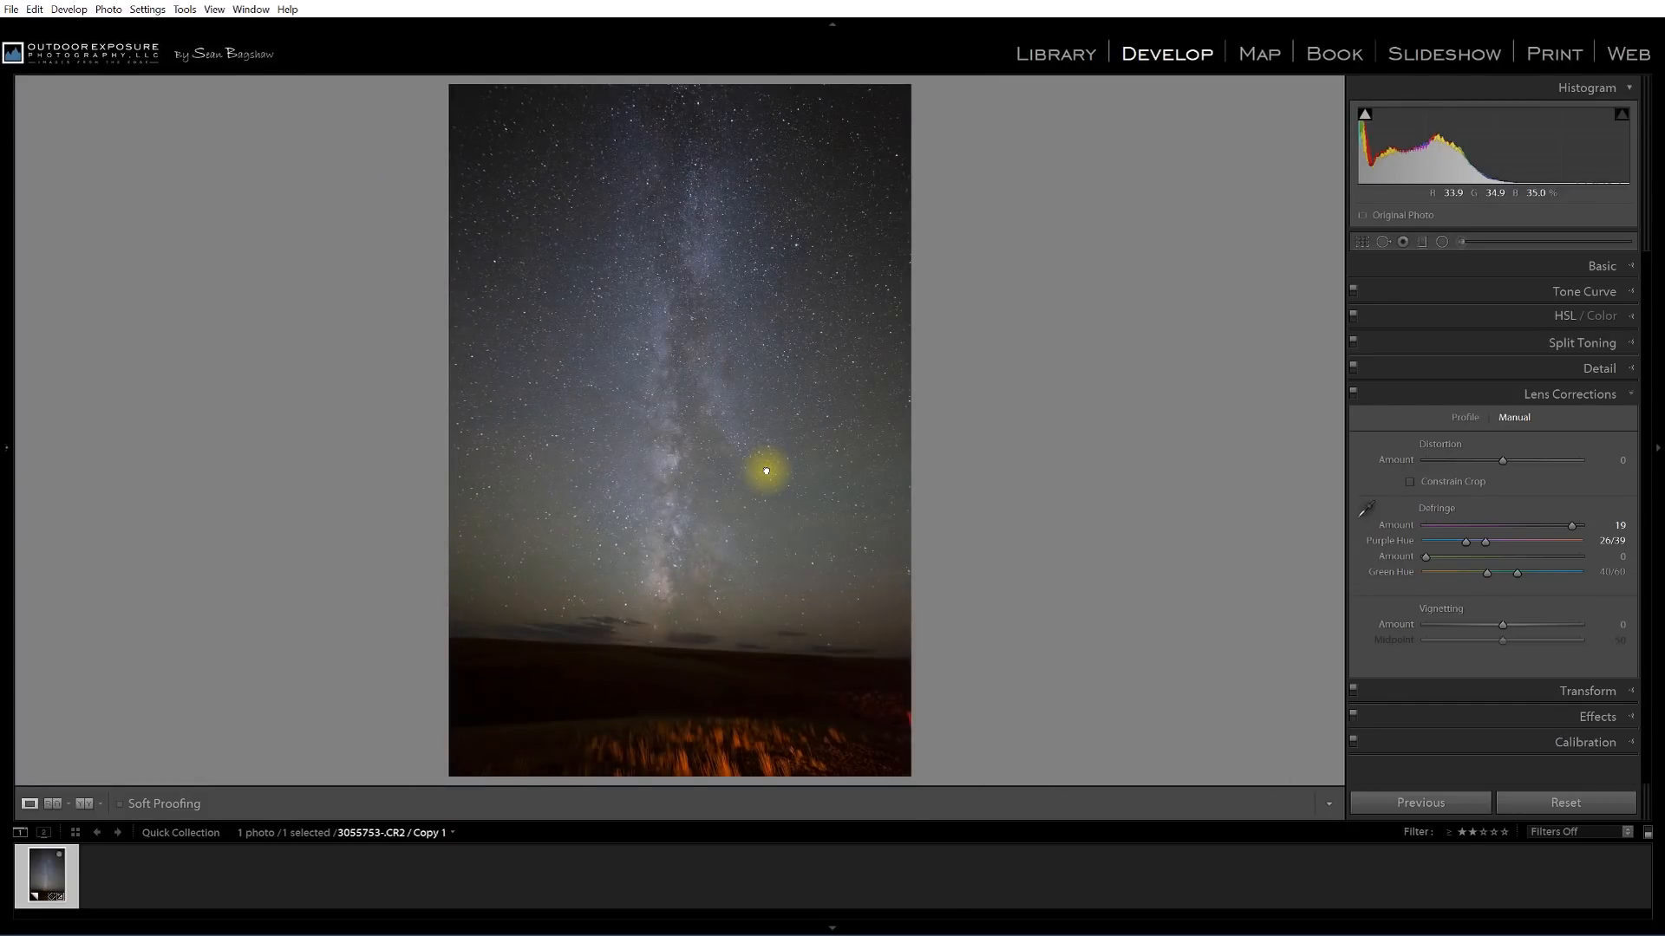
Set the Blue Primary calibration saturation to +34 and the HSL blue saturation to -9
{"action": "left_click", "coordinate": [1581, 746]}
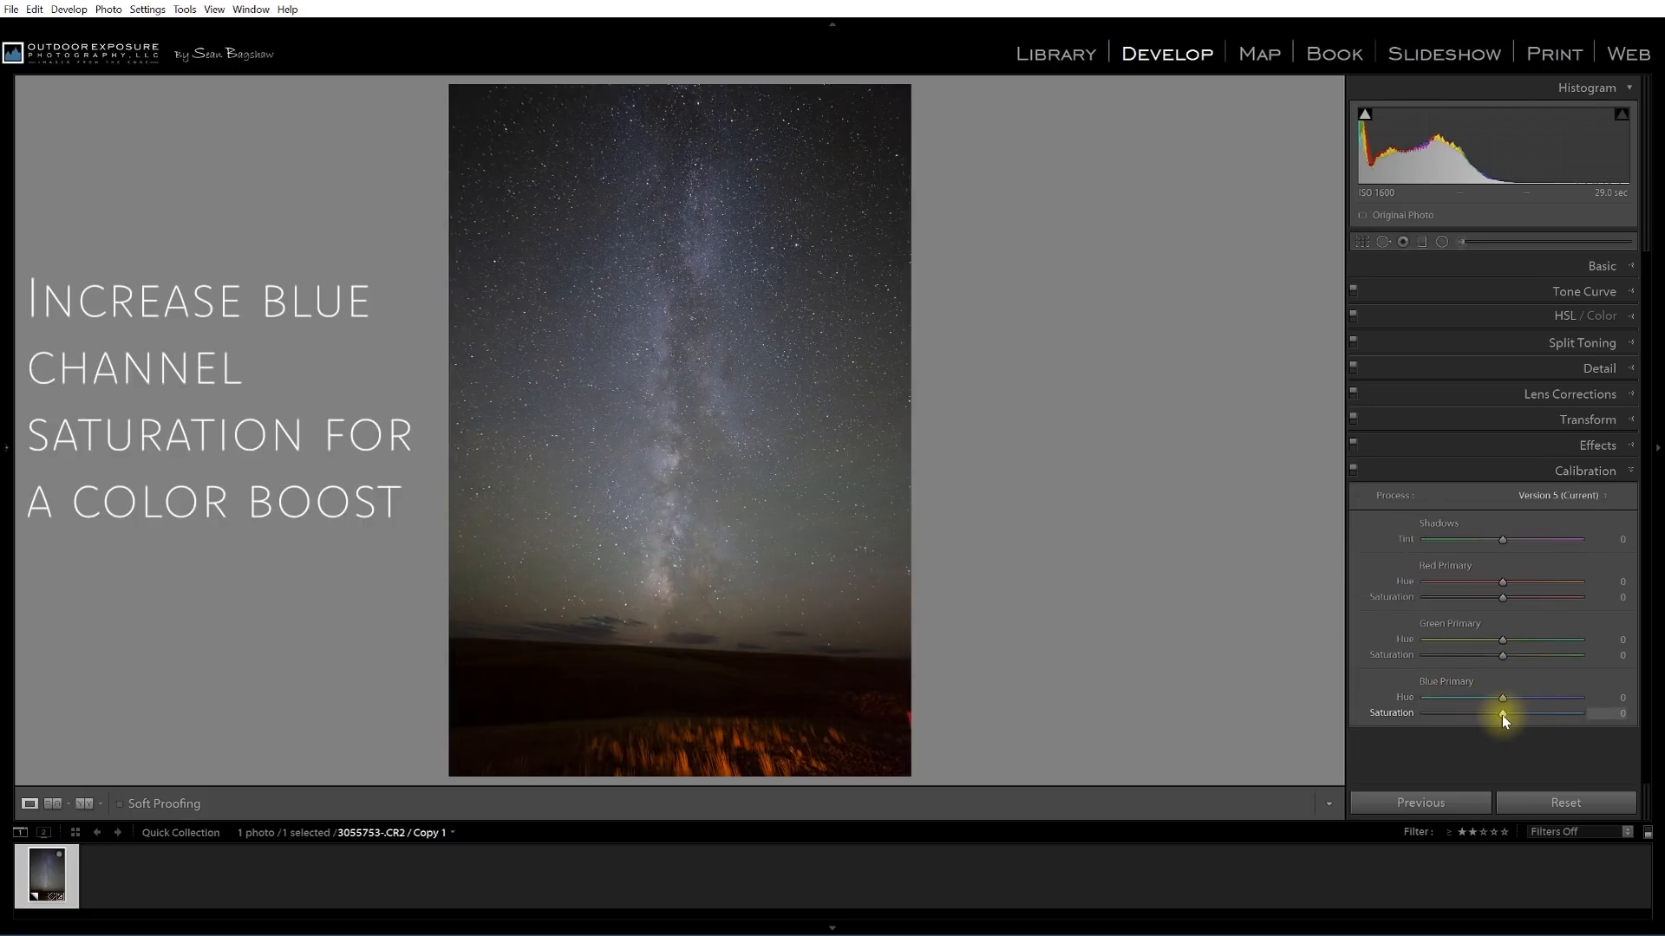
{"action": "mouse_move", "coordinate": [1526, 713]}
{"action": "left_mouse_down"}
{"action": "mouse_move", "coordinate": [1639, 688]}
{"action": "mouse_move", "coordinate": [1479, 701]}
{"action": "mouse_move", "coordinate": [1526, 717]}
{"action": "left_mouse_up"}
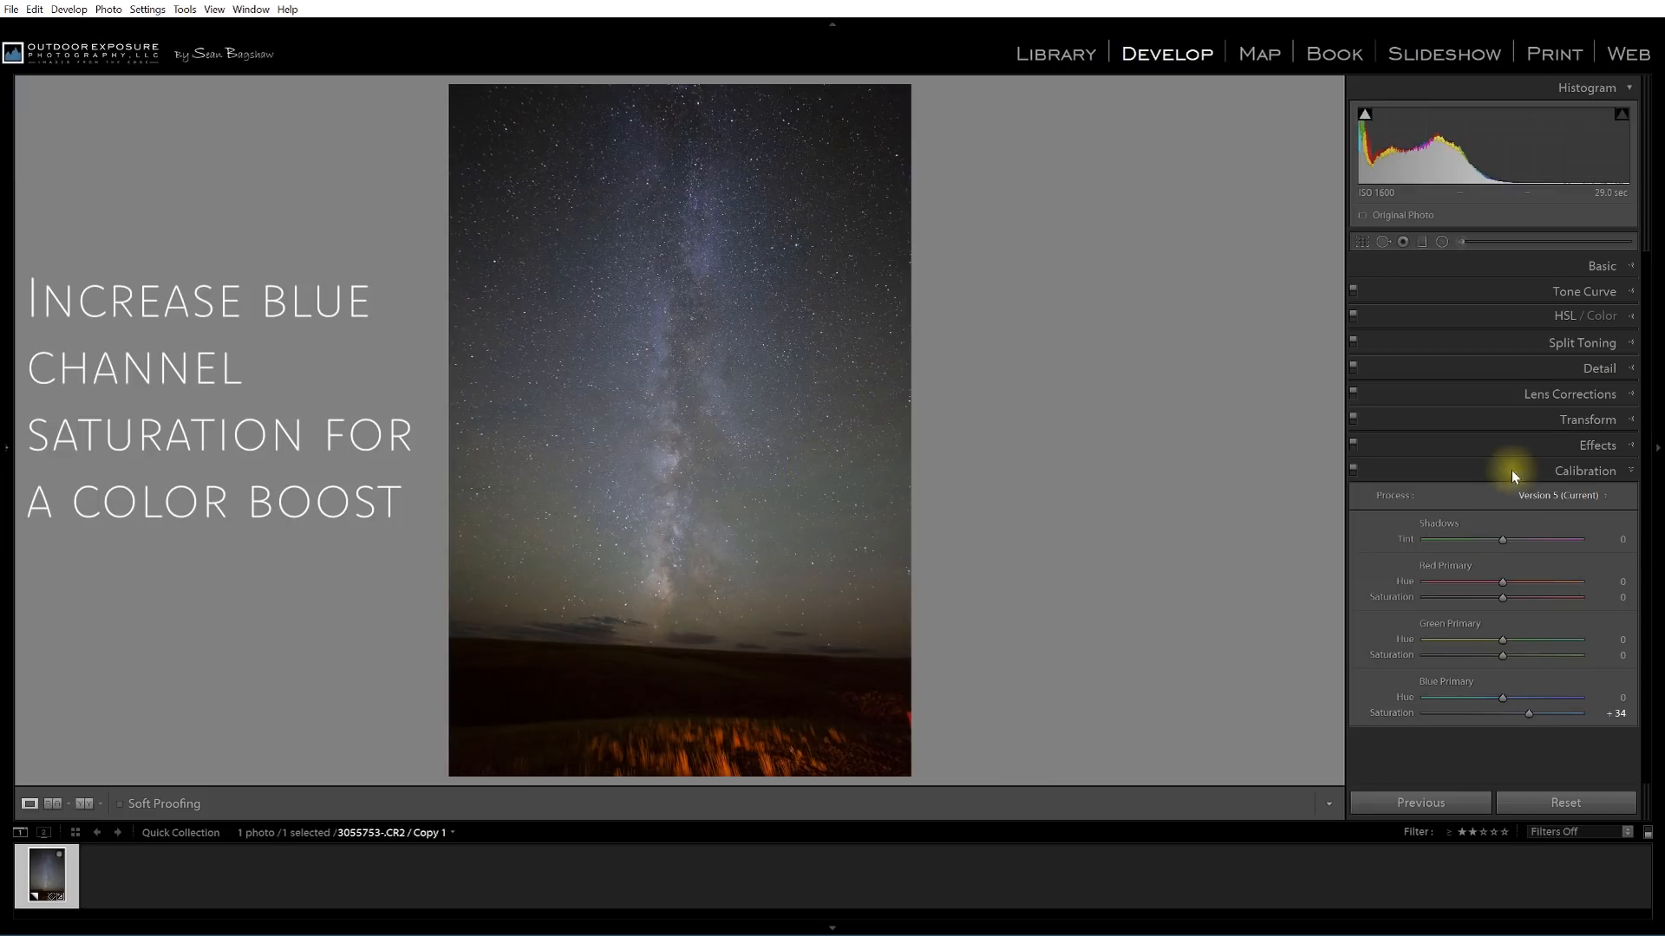
{"action": "left_click", "coordinate": [1568, 317]}
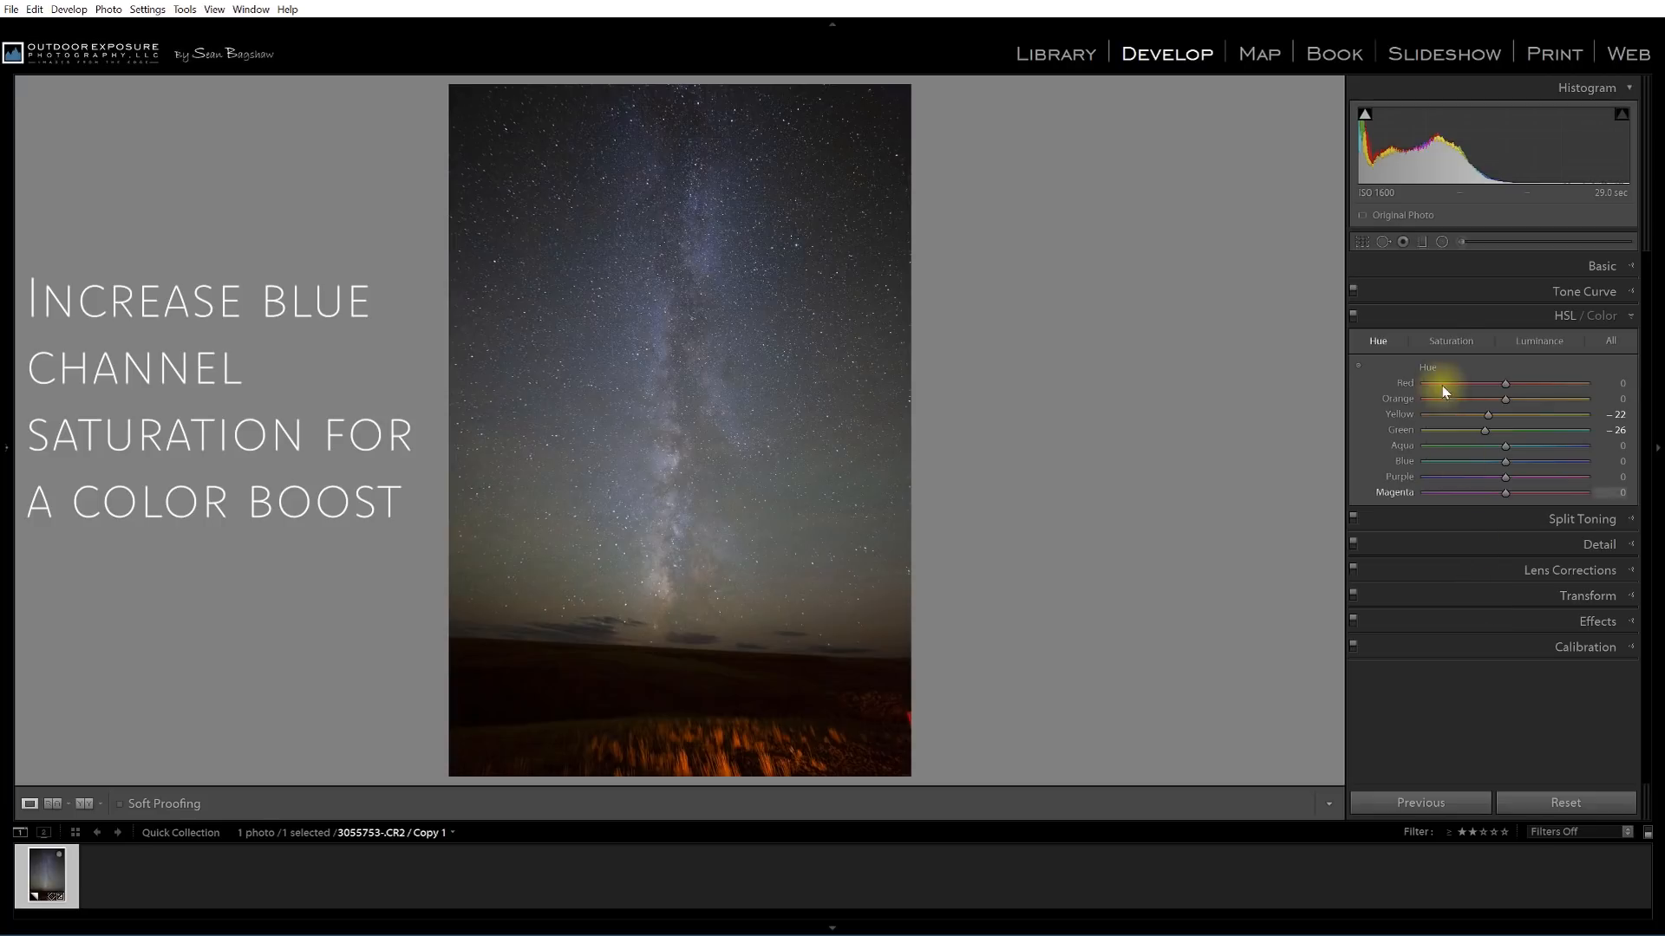
{"action": "left_click", "coordinate": [1449, 341]}
{"action": "left_click_drag", "start_coordinate": [1505, 461], "coordinate": [1499, 464]}
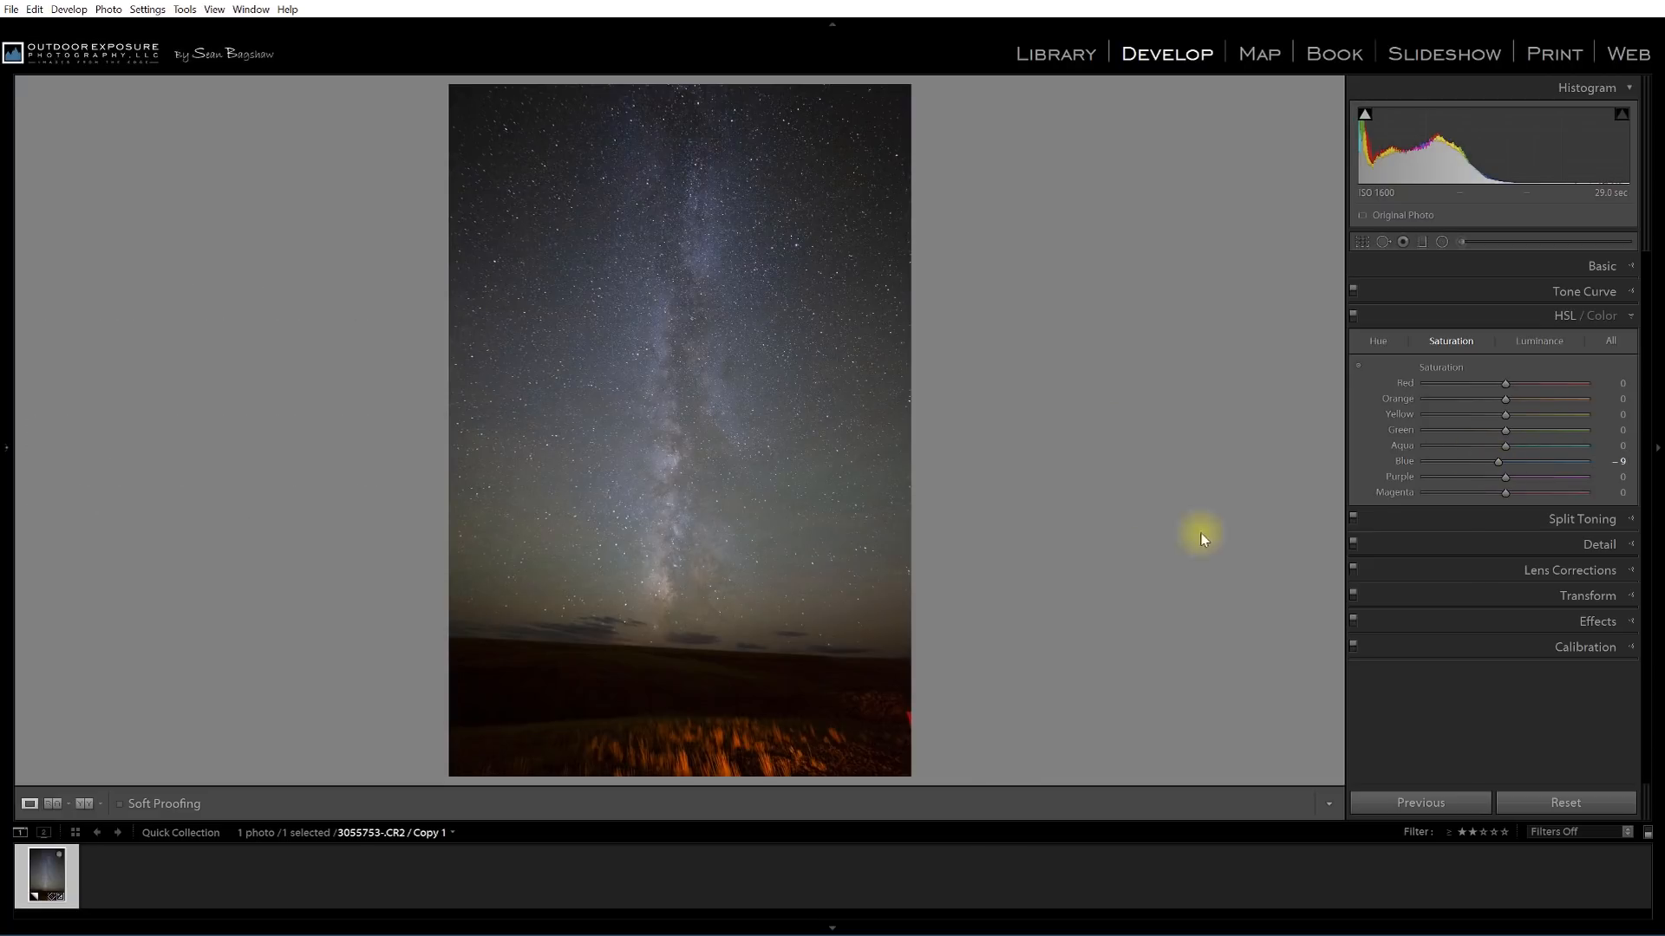
Refine the basic adjustments to exposure +1.99, contrast +32 and temperature 3558
{"action": "left_click", "coordinate": [1600, 268]}
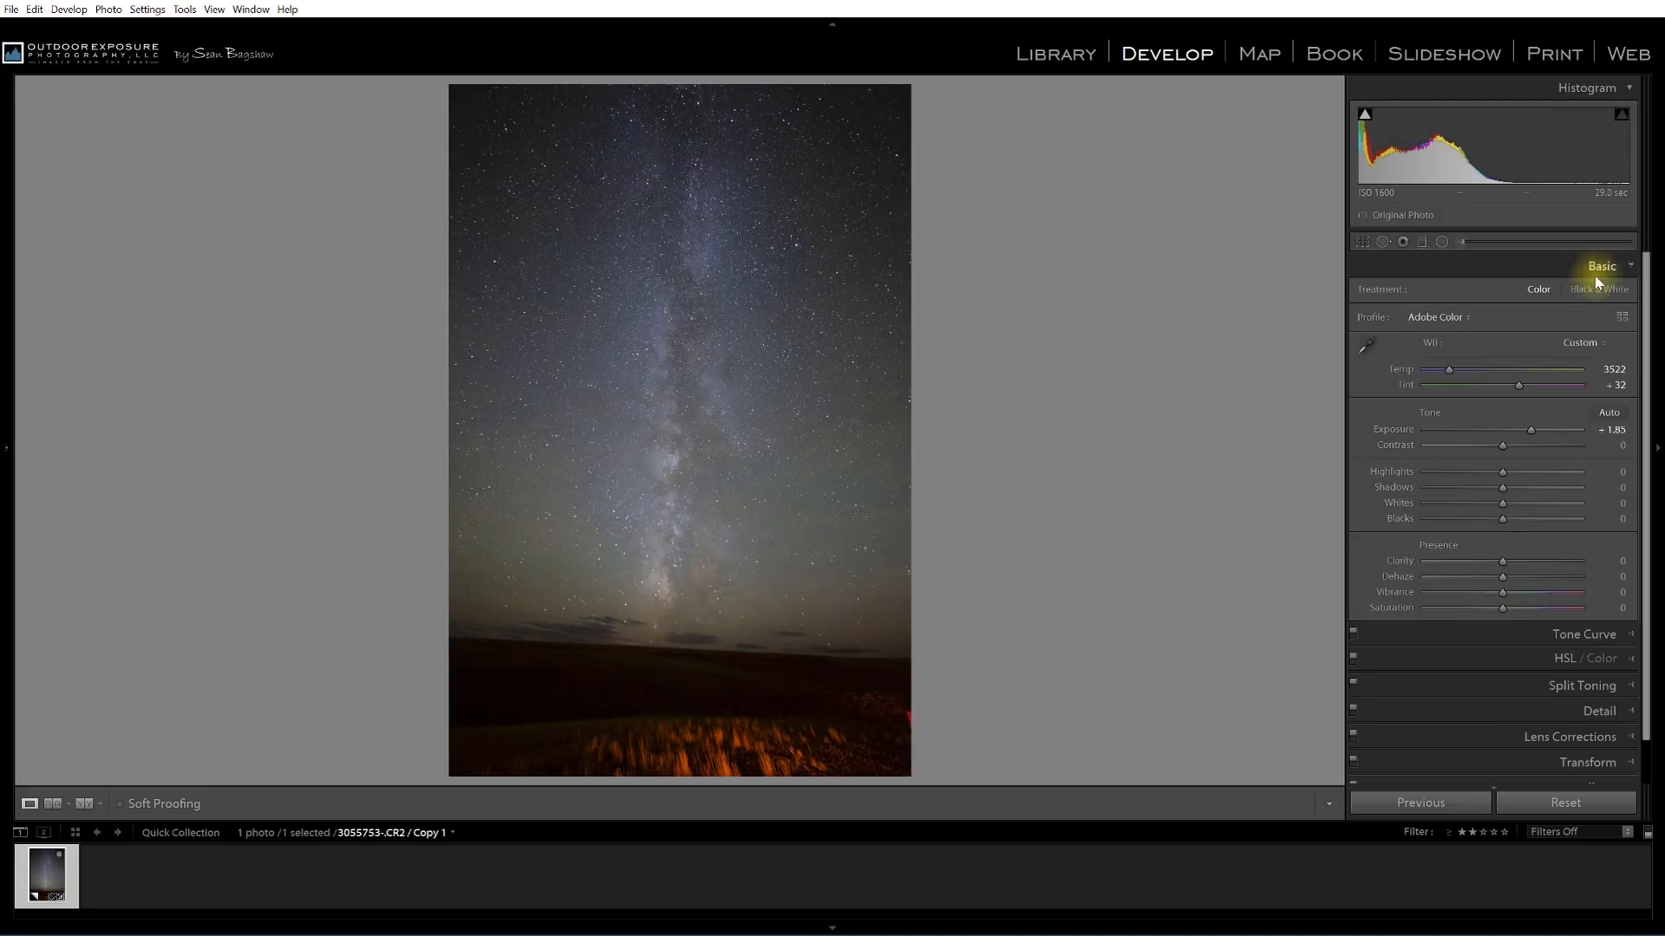
{"action": "left_click_drag", "start_coordinate": [1505, 447], "coordinate": [1534, 430]}
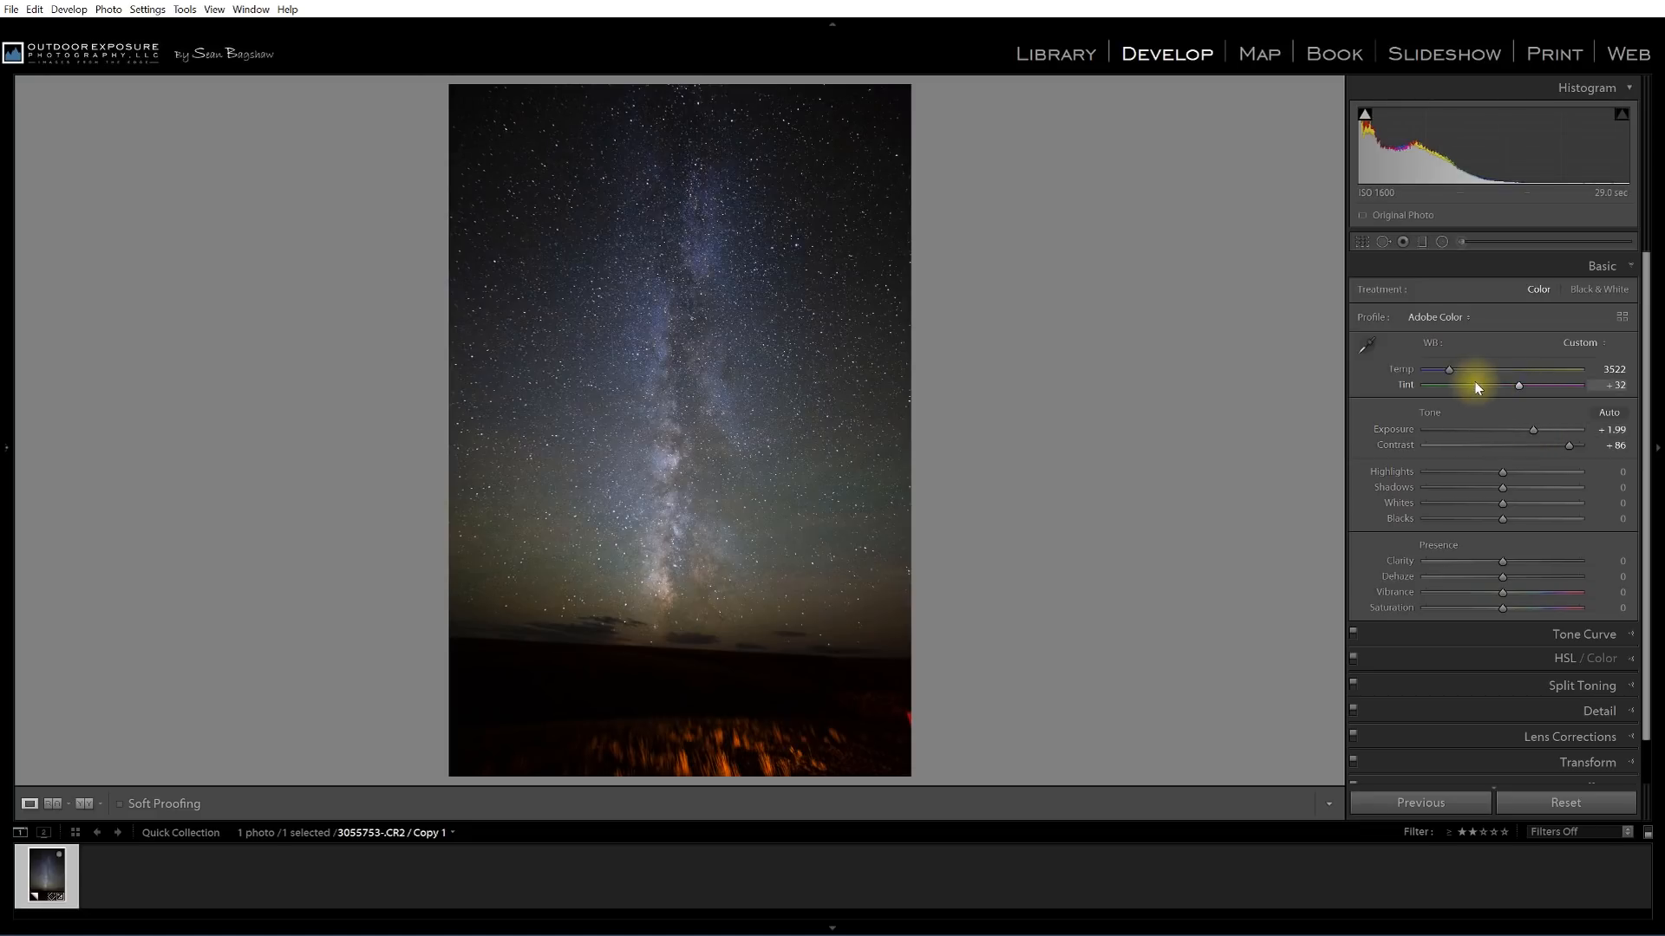
{"action": "left_click_drag", "start_coordinate": [1451, 370], "coordinate": [1453, 371]}
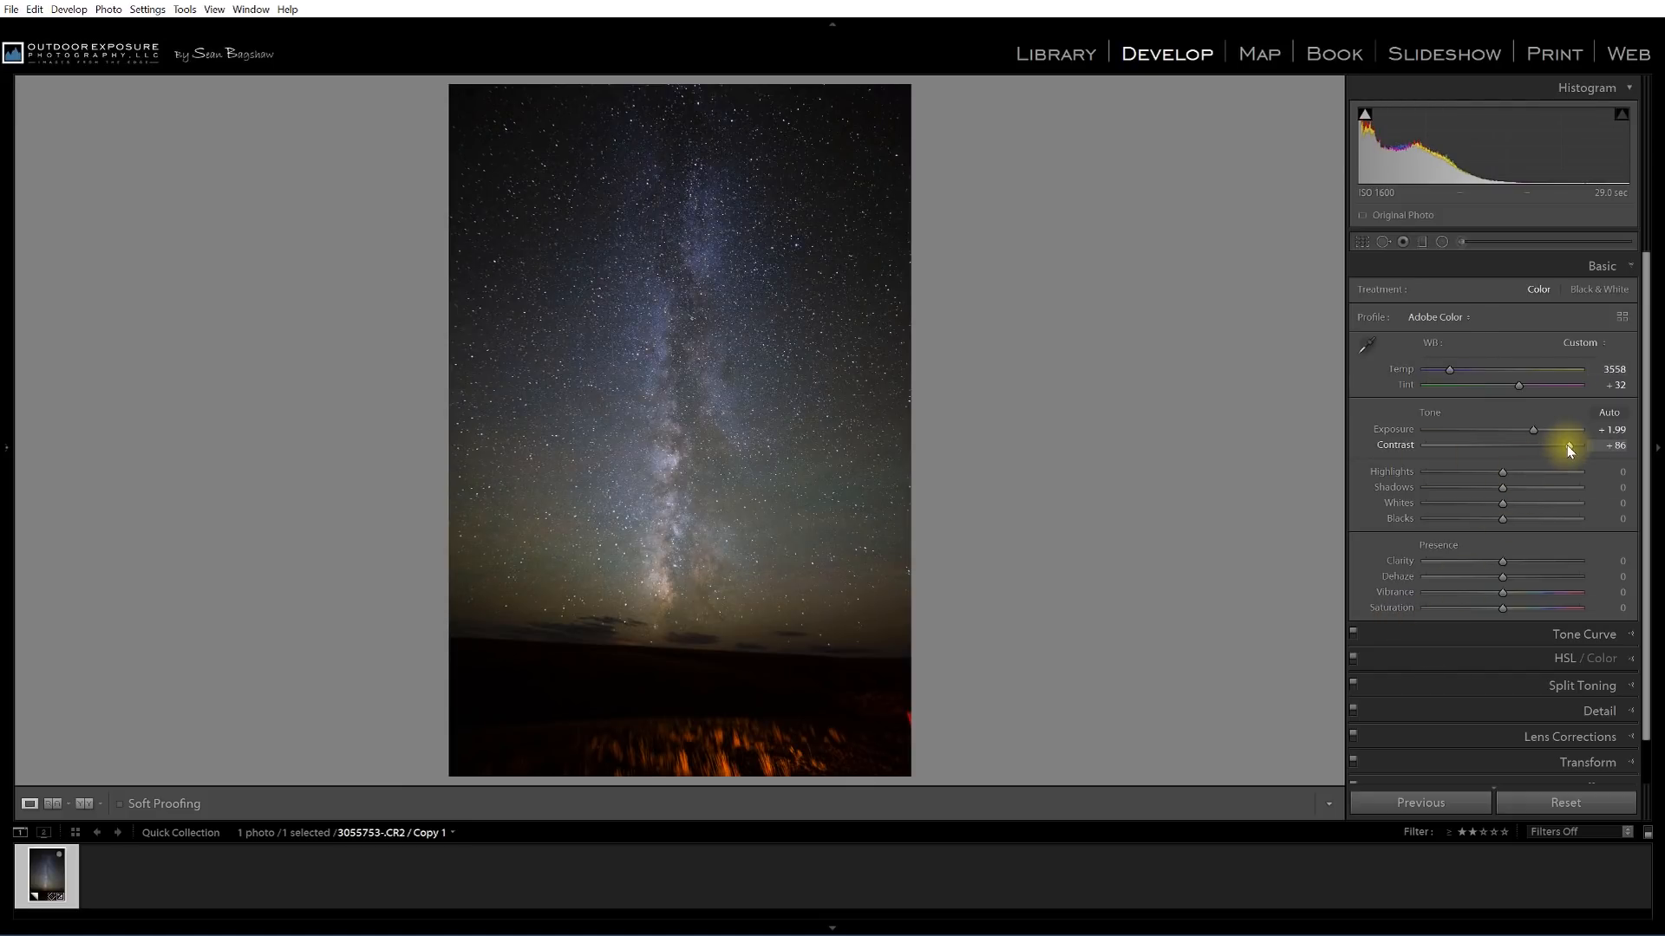
{"action": "left_click_drag", "start_coordinate": [1558, 449], "coordinate": [1522, 444]}
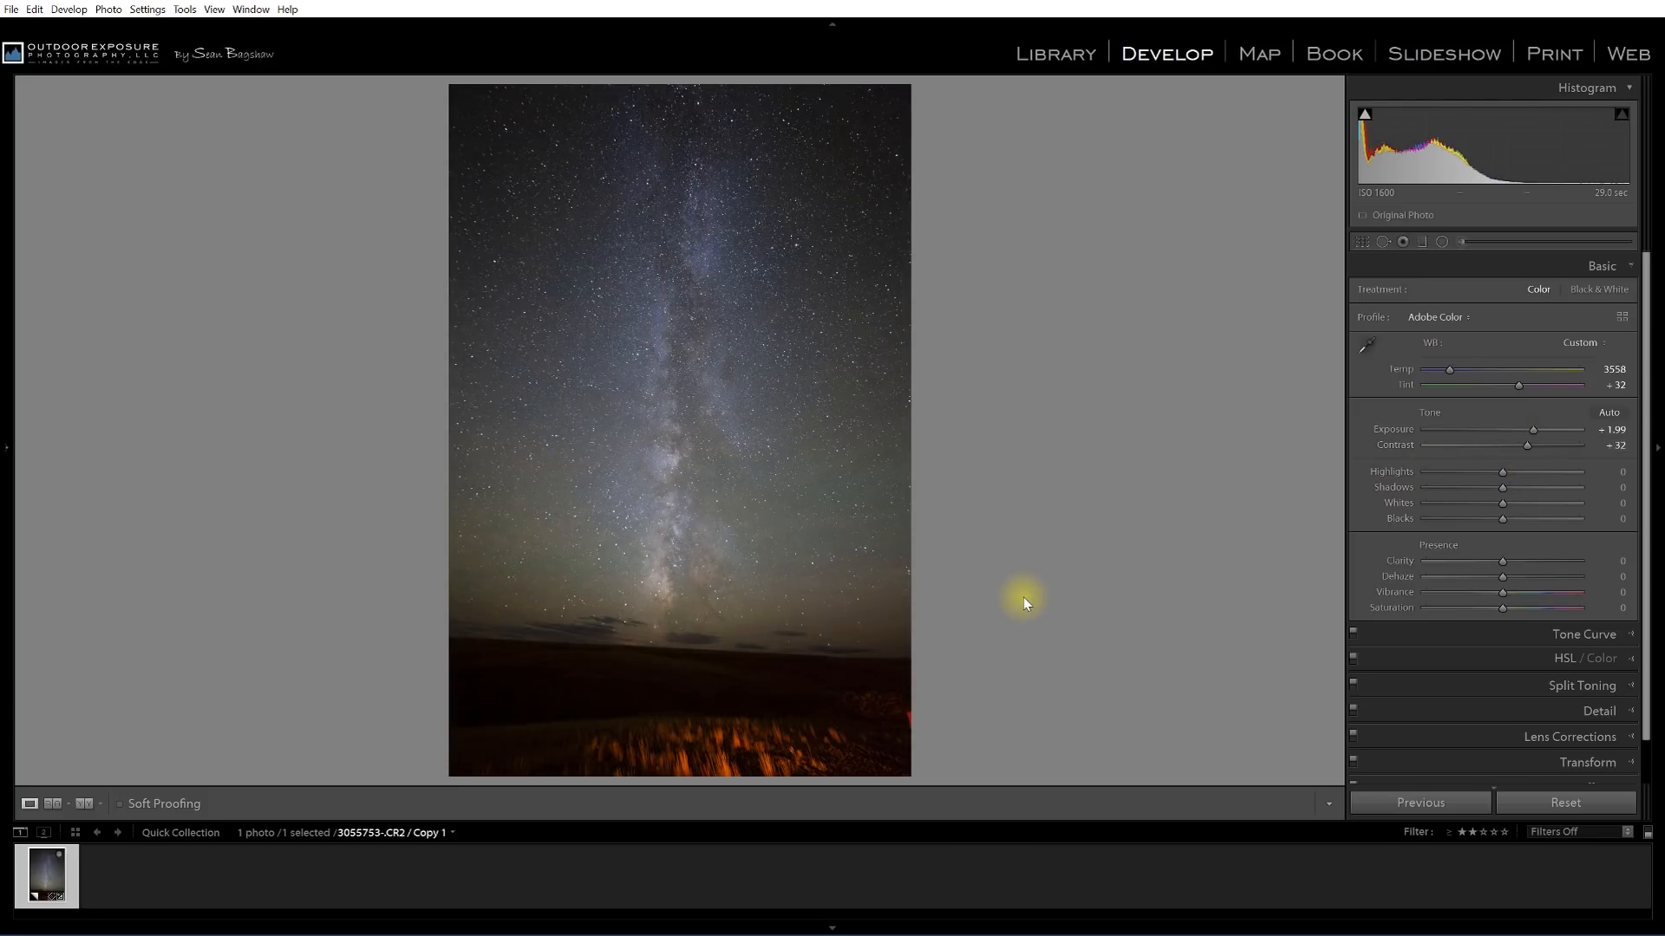
Open the photo as a Smart Object in Photoshop
{"action": "right_click", "coordinate": [732, 324]}
{"action": "mouse_move", "coordinate": [802, 459]}
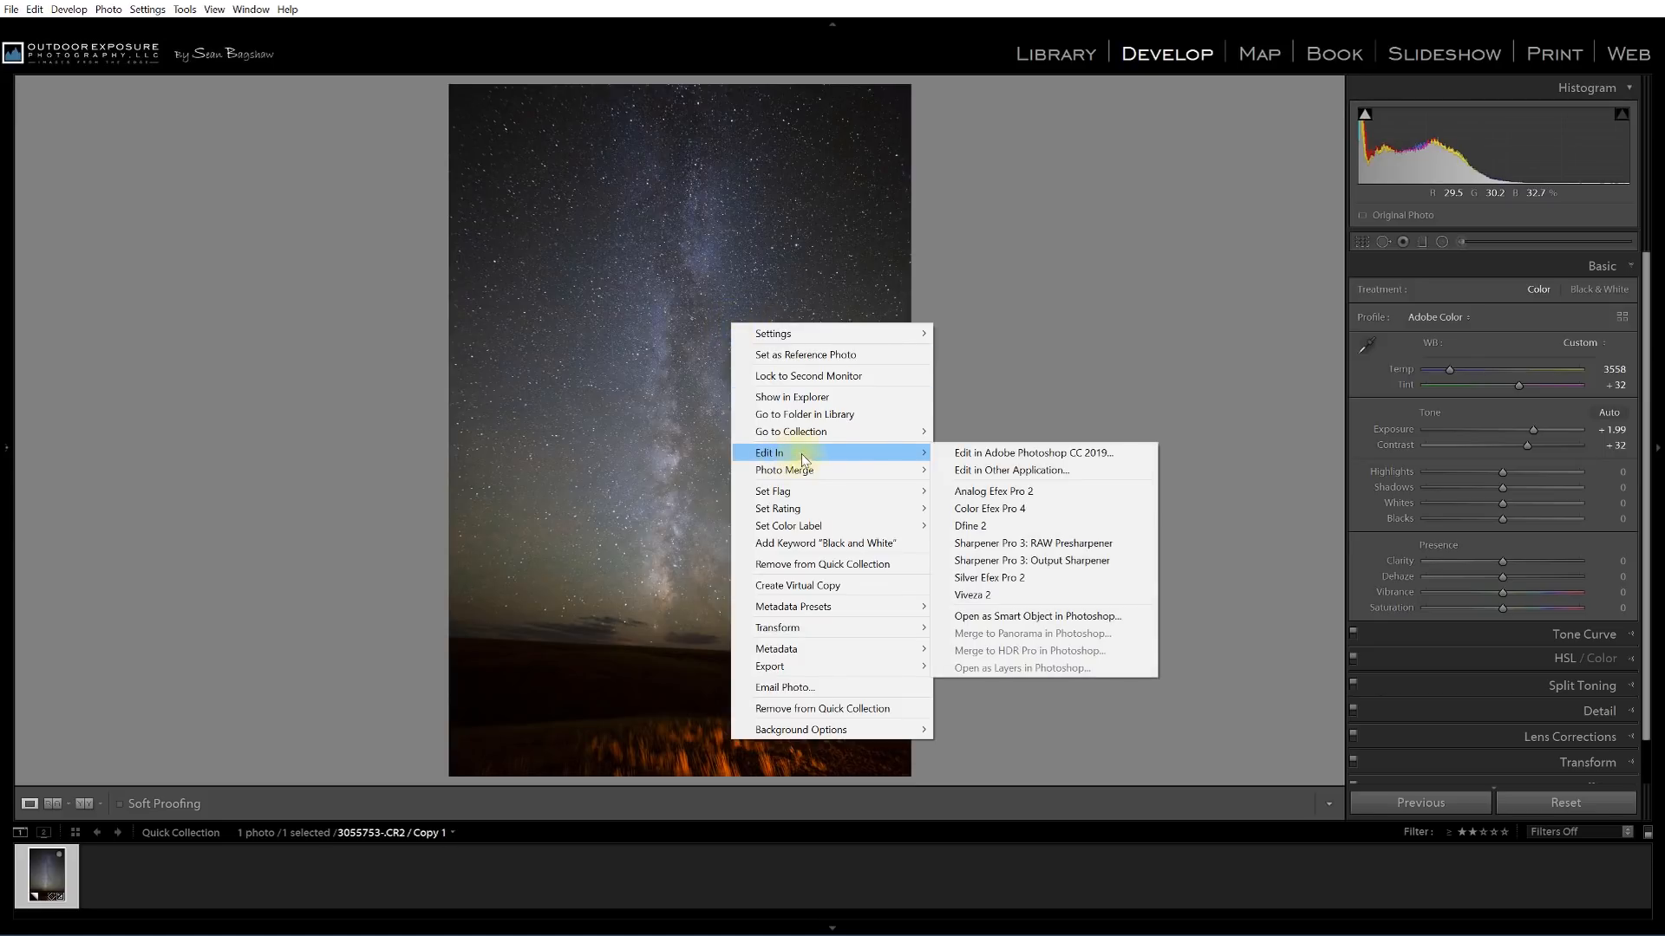
{"action": "left_click", "coordinate": [1057, 617]}
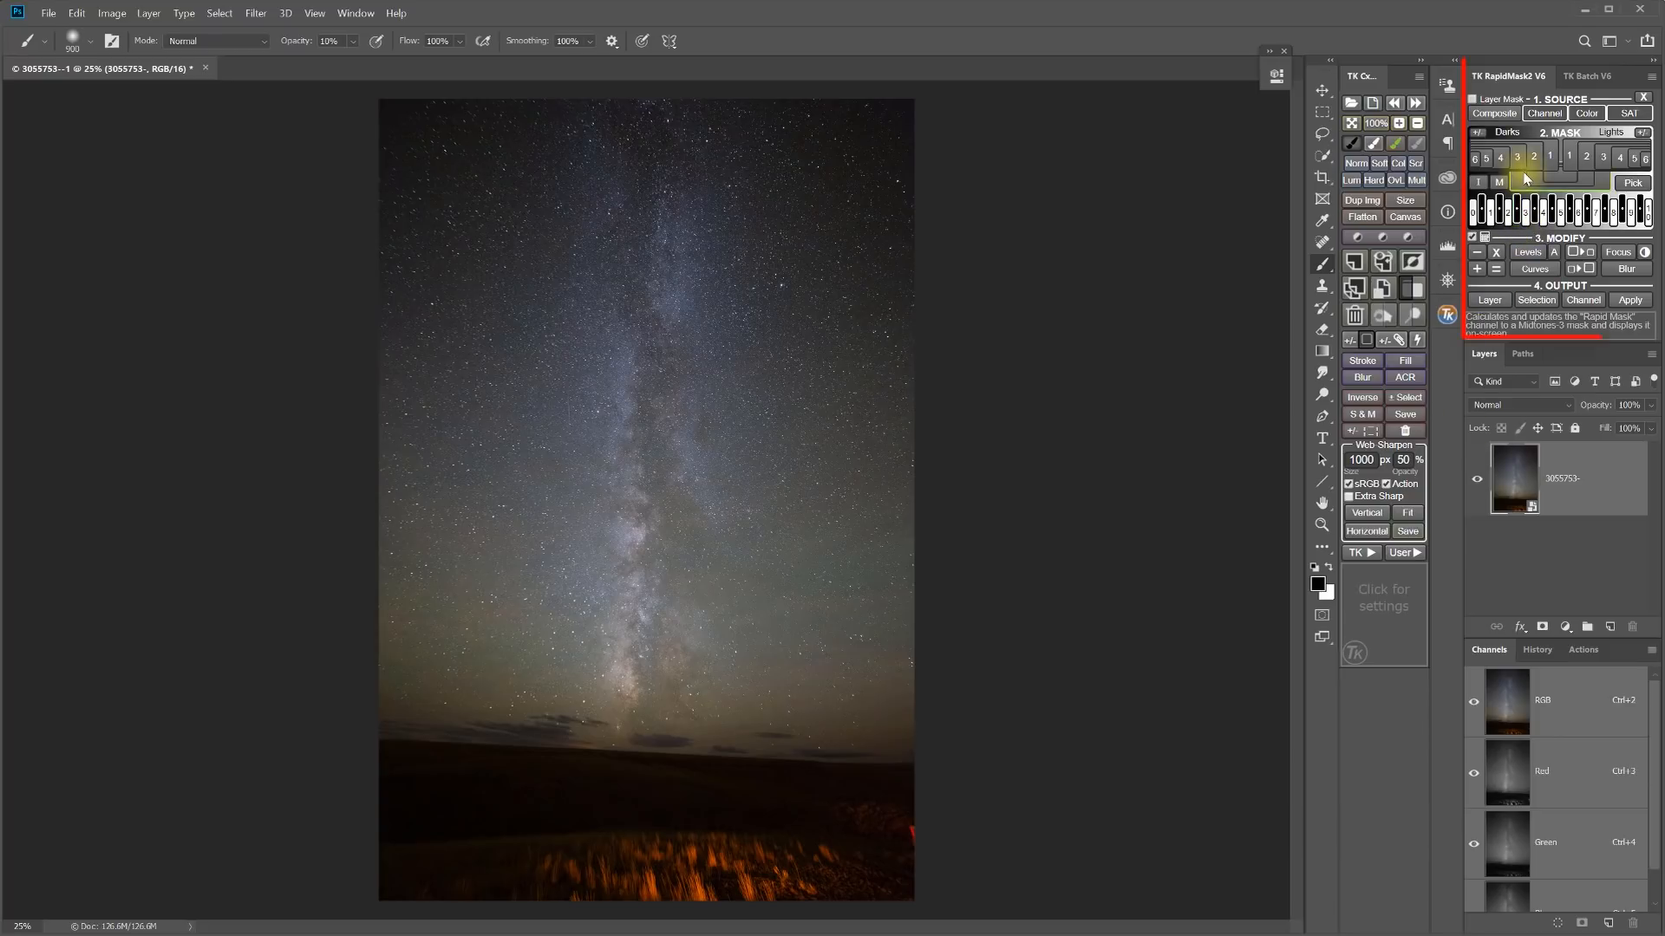
Create a Rapid Mask from the composite, and replace its source with the blue channel
{"action": "left_click", "coordinate": [1508, 116]}
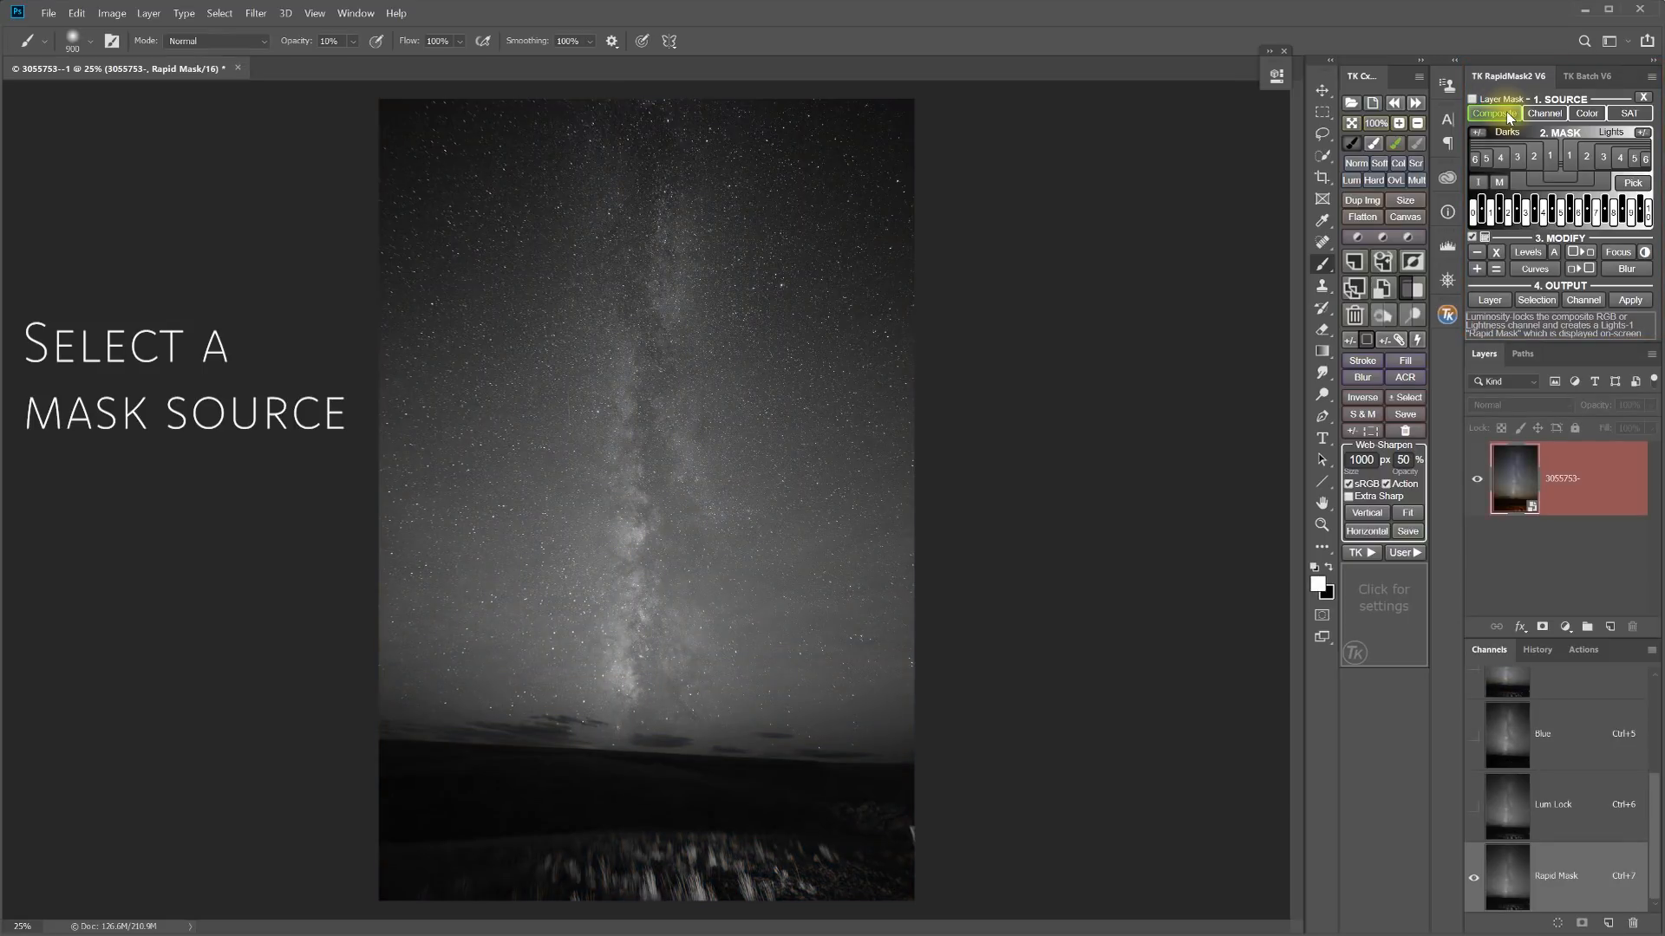
{"action": "mouse_move", "coordinate": [1541, 116]}
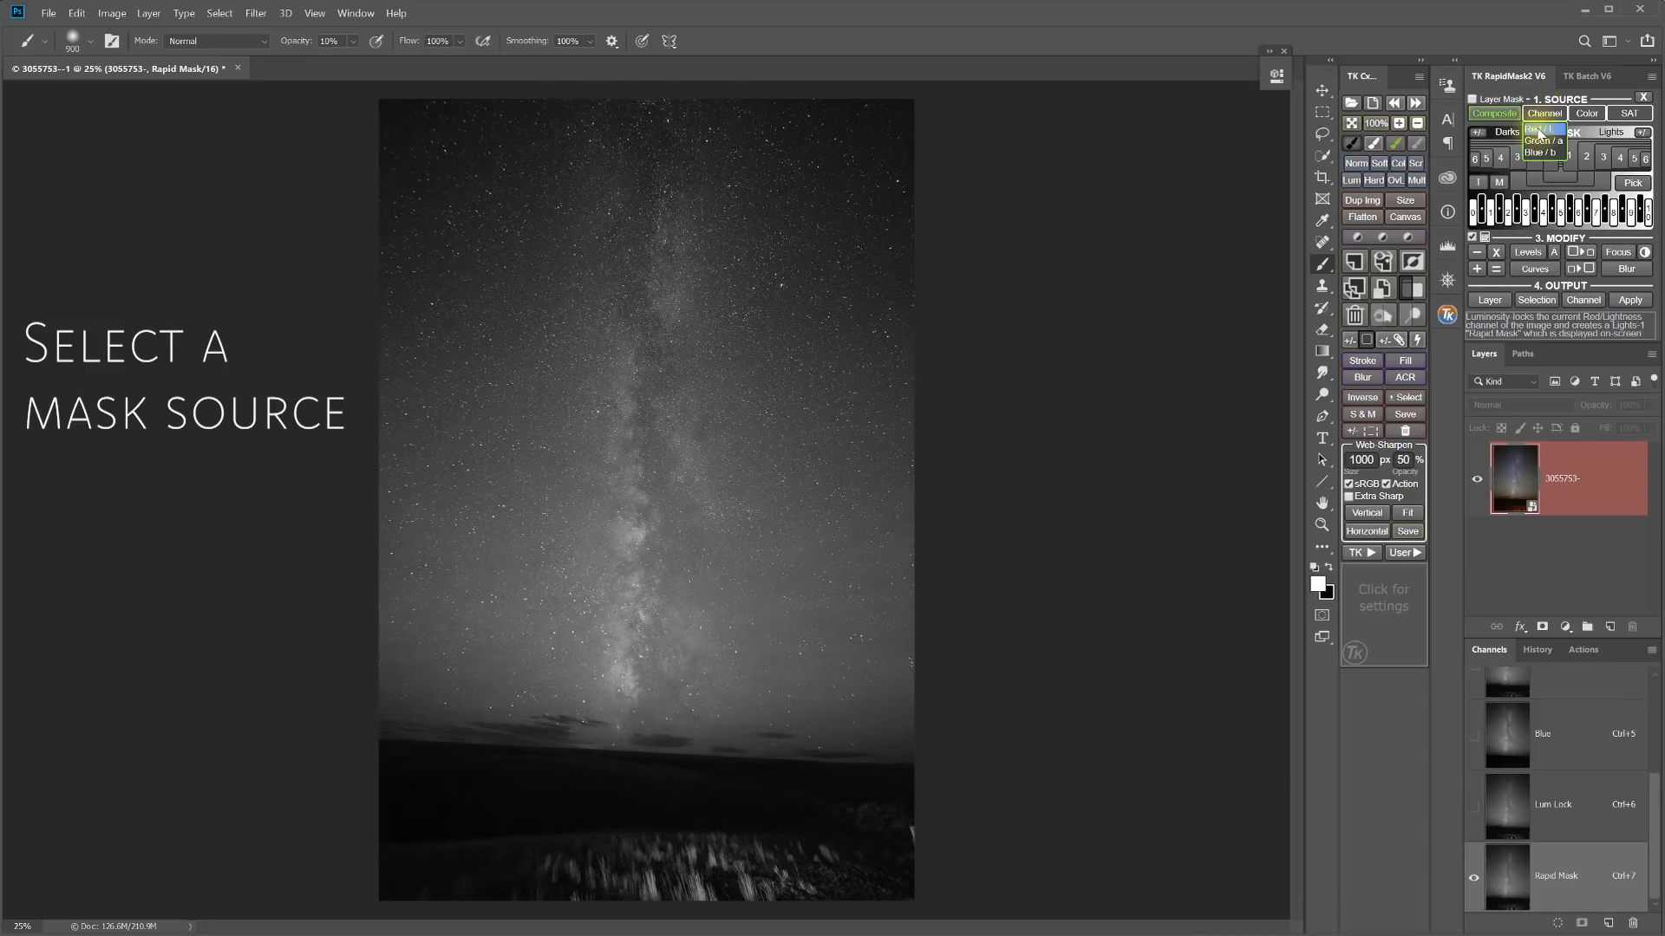
{"action": "left_click", "coordinate": [1540, 117]}
{"action": "mouse_move", "coordinate": [1542, 117]}
{"action": "left_click", "coordinate": [1540, 154]}
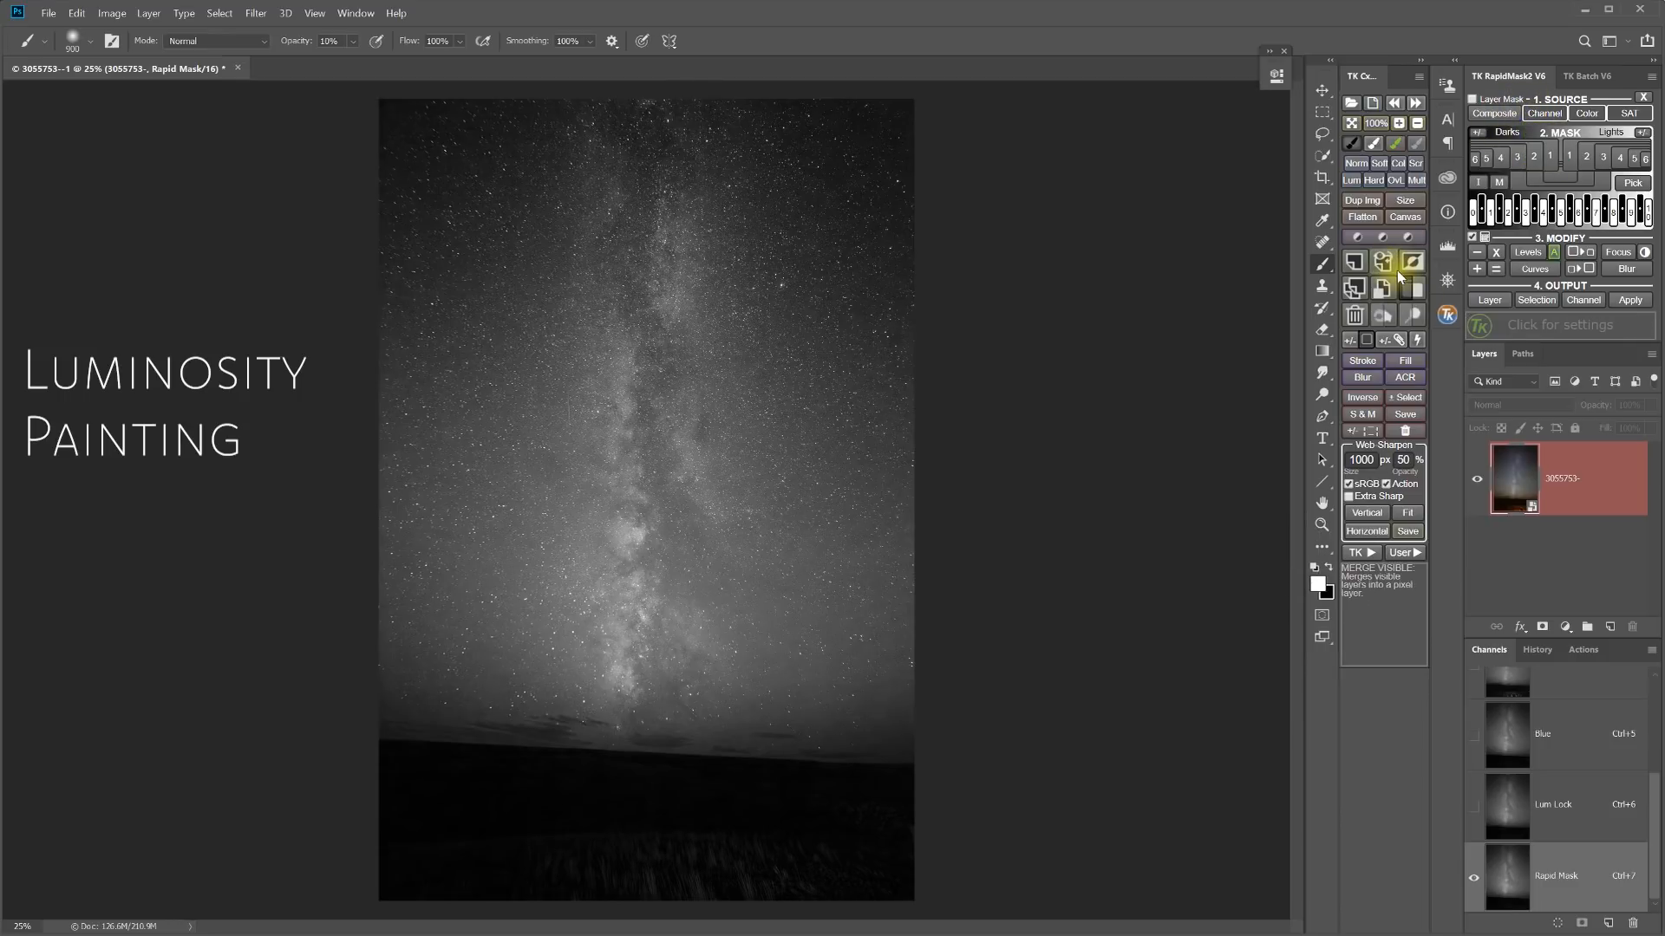
Expand the Rapid Mask, and contract it to restrict it to the brighter Milky Way areas
{"action": "left_click", "coordinate": [1582, 270]}
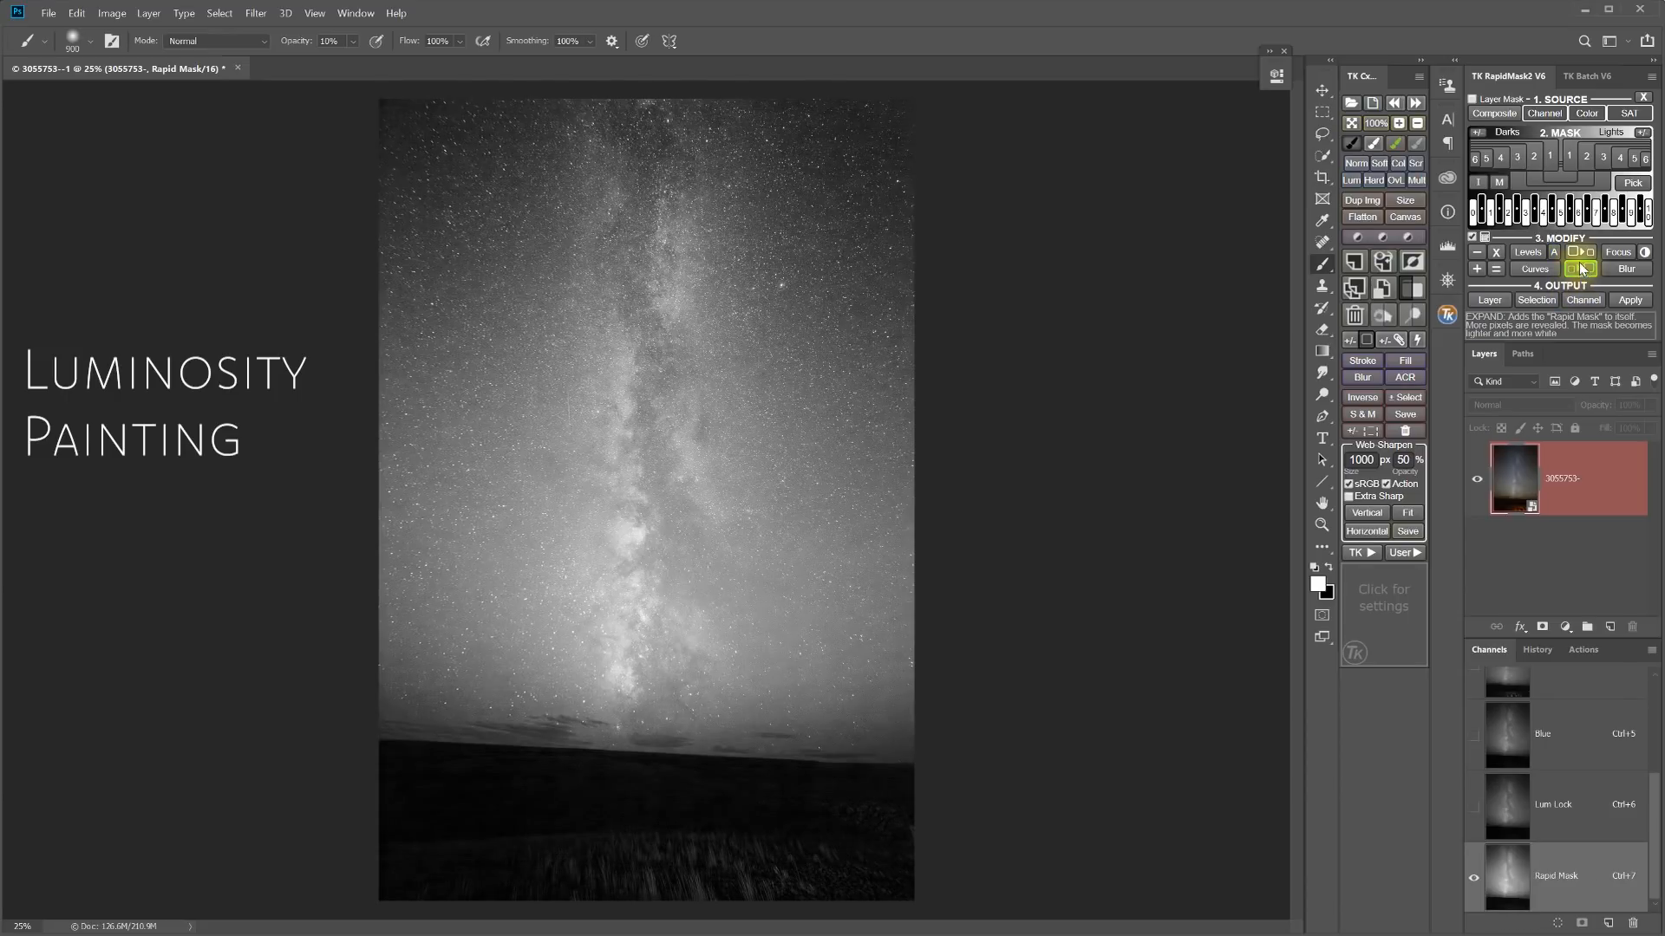
{"action": "left_click", "coordinate": [1582, 257]}
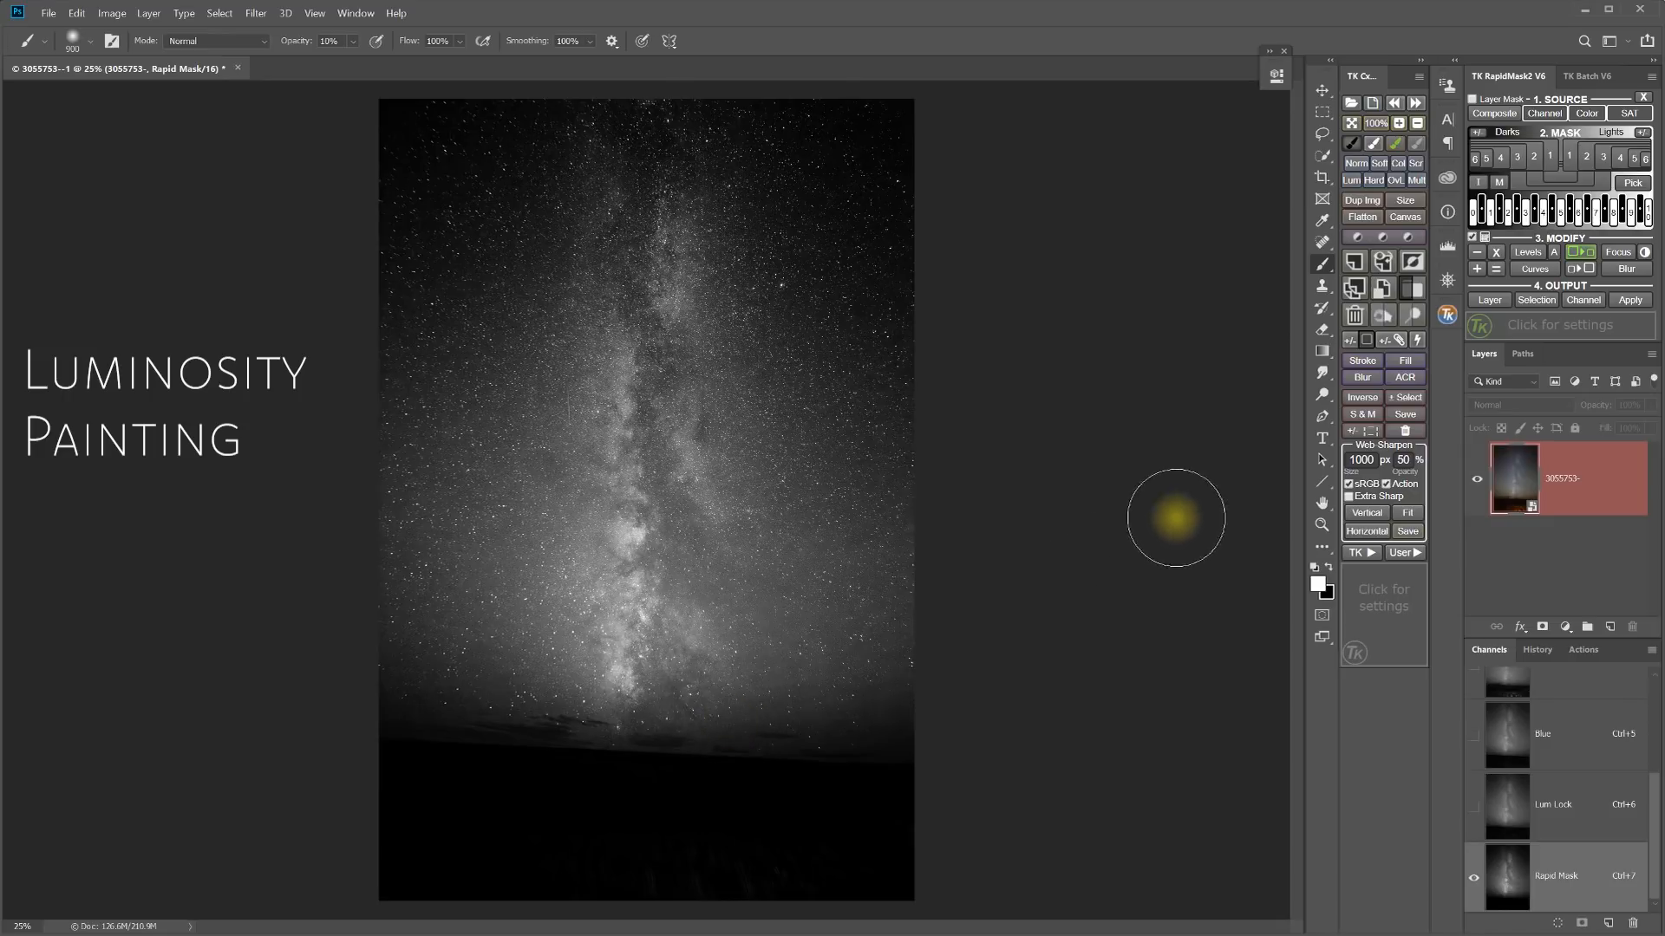
Output the Rapid Mask as an active selection and add a Dodge layer for white paint in Overlay mode
{"action": "left_click", "coordinate": [1536, 300]}
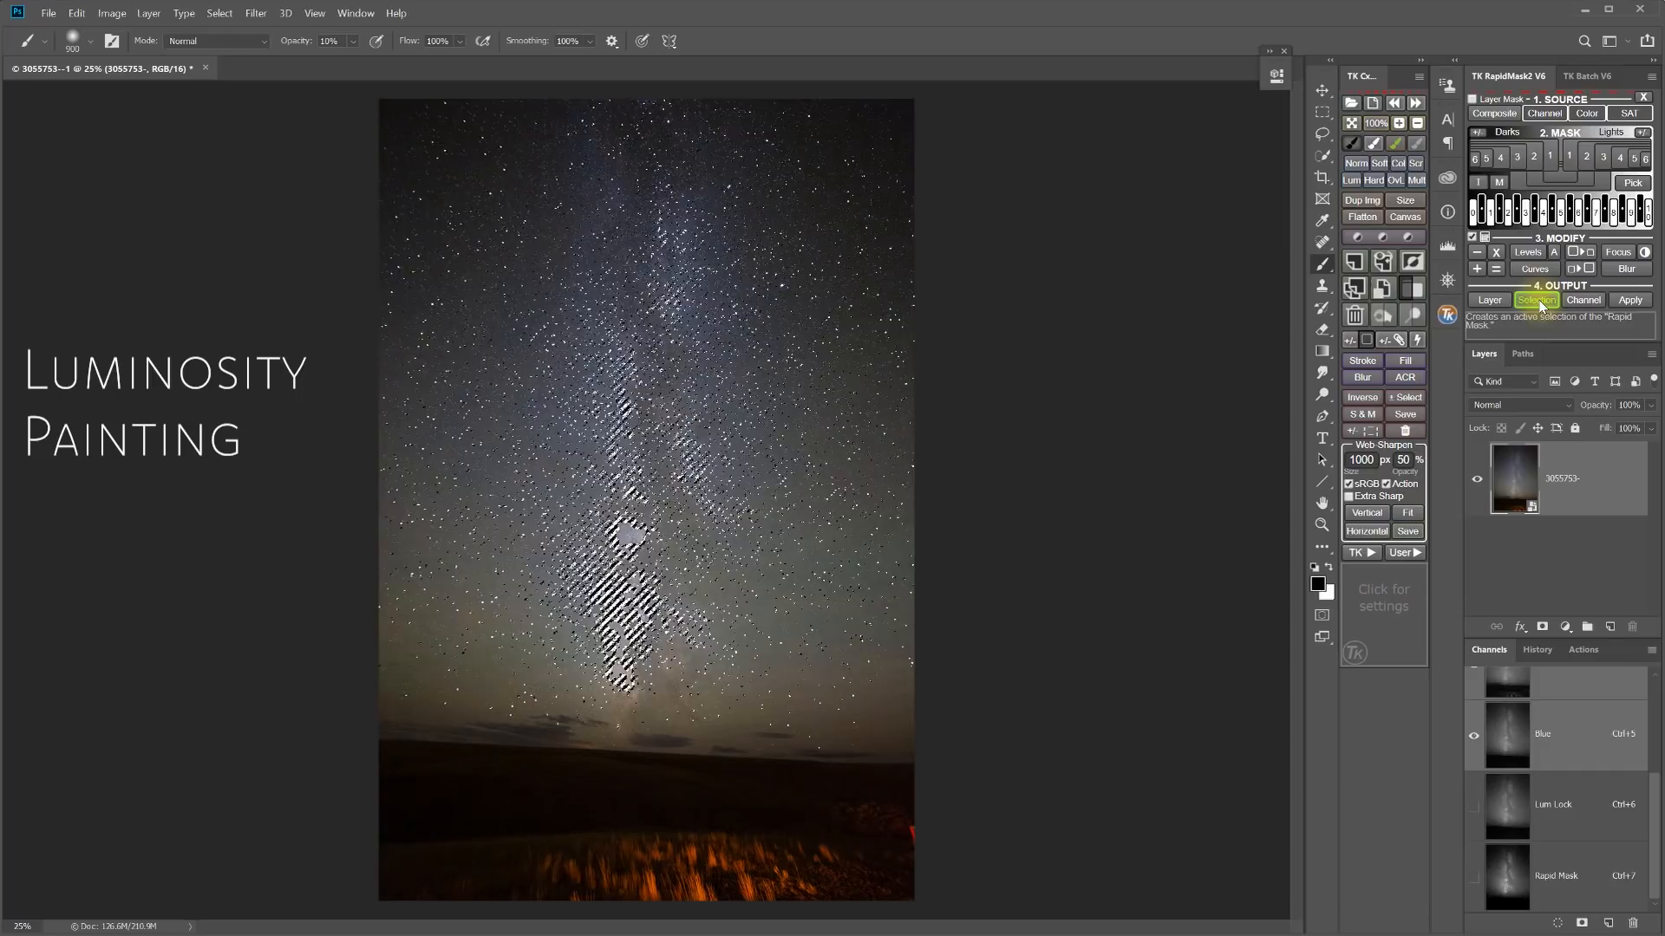
{"action": "left_click", "coordinate": [1415, 316]}
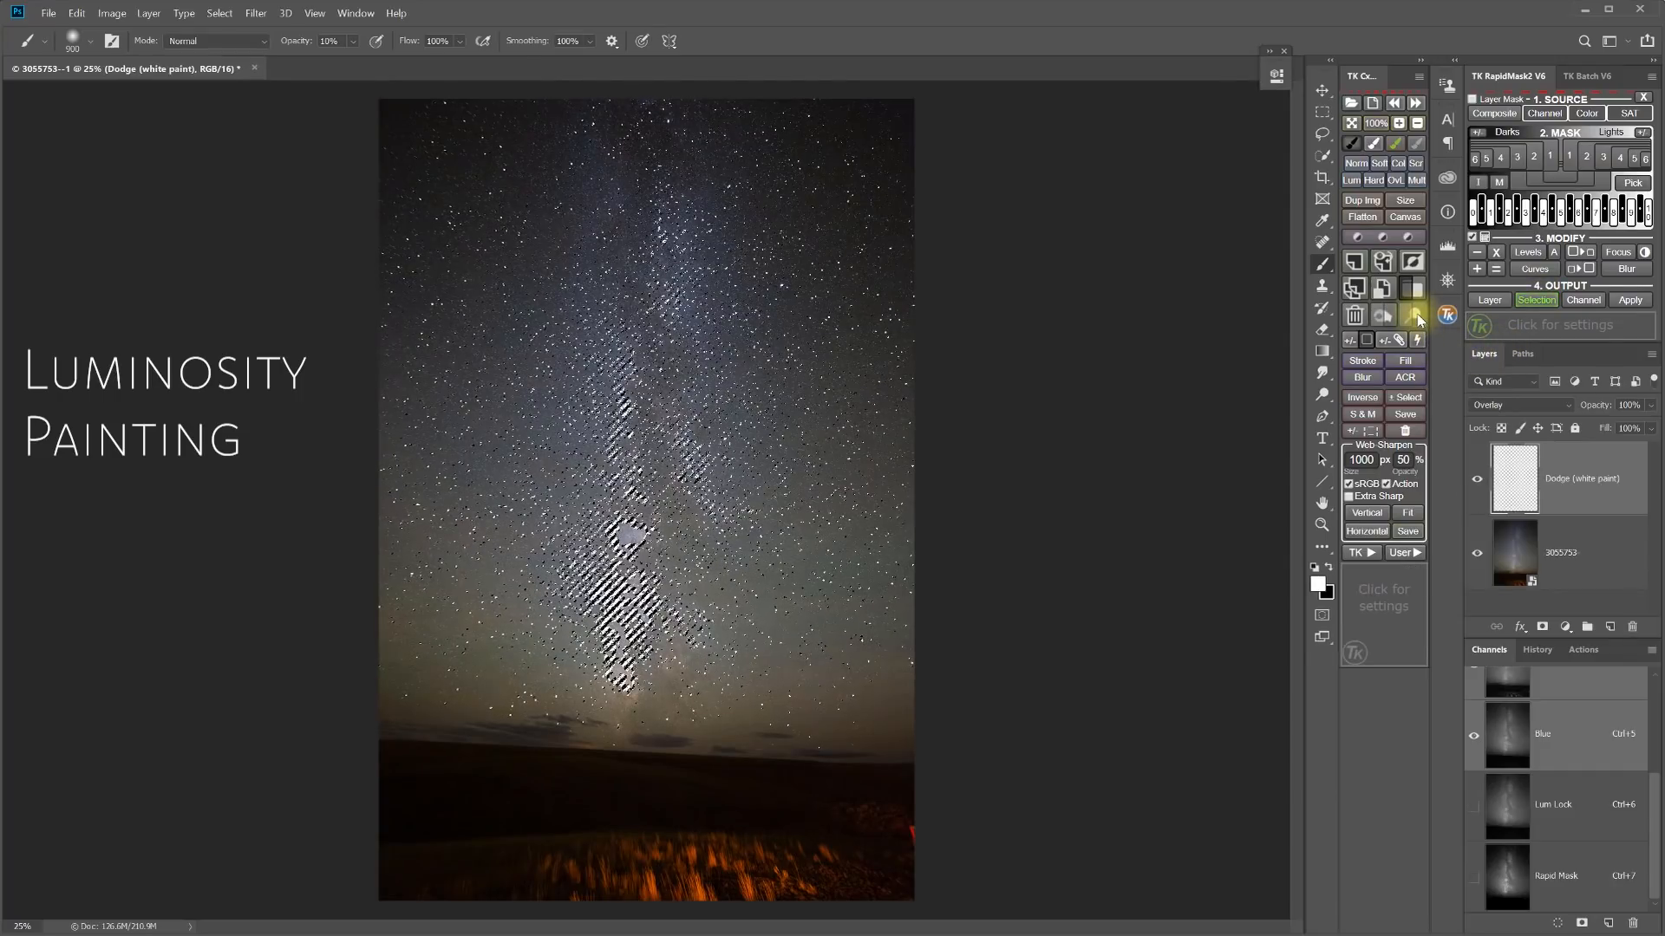
Paint white along the Milky Way on the Dodge layer with selection edges hidden and brush opacity raised to 40%, and compare before and after
{"action": "left_click", "coordinate": [1364, 433]}
{"action": "left_click", "coordinate": [1539, 503]}
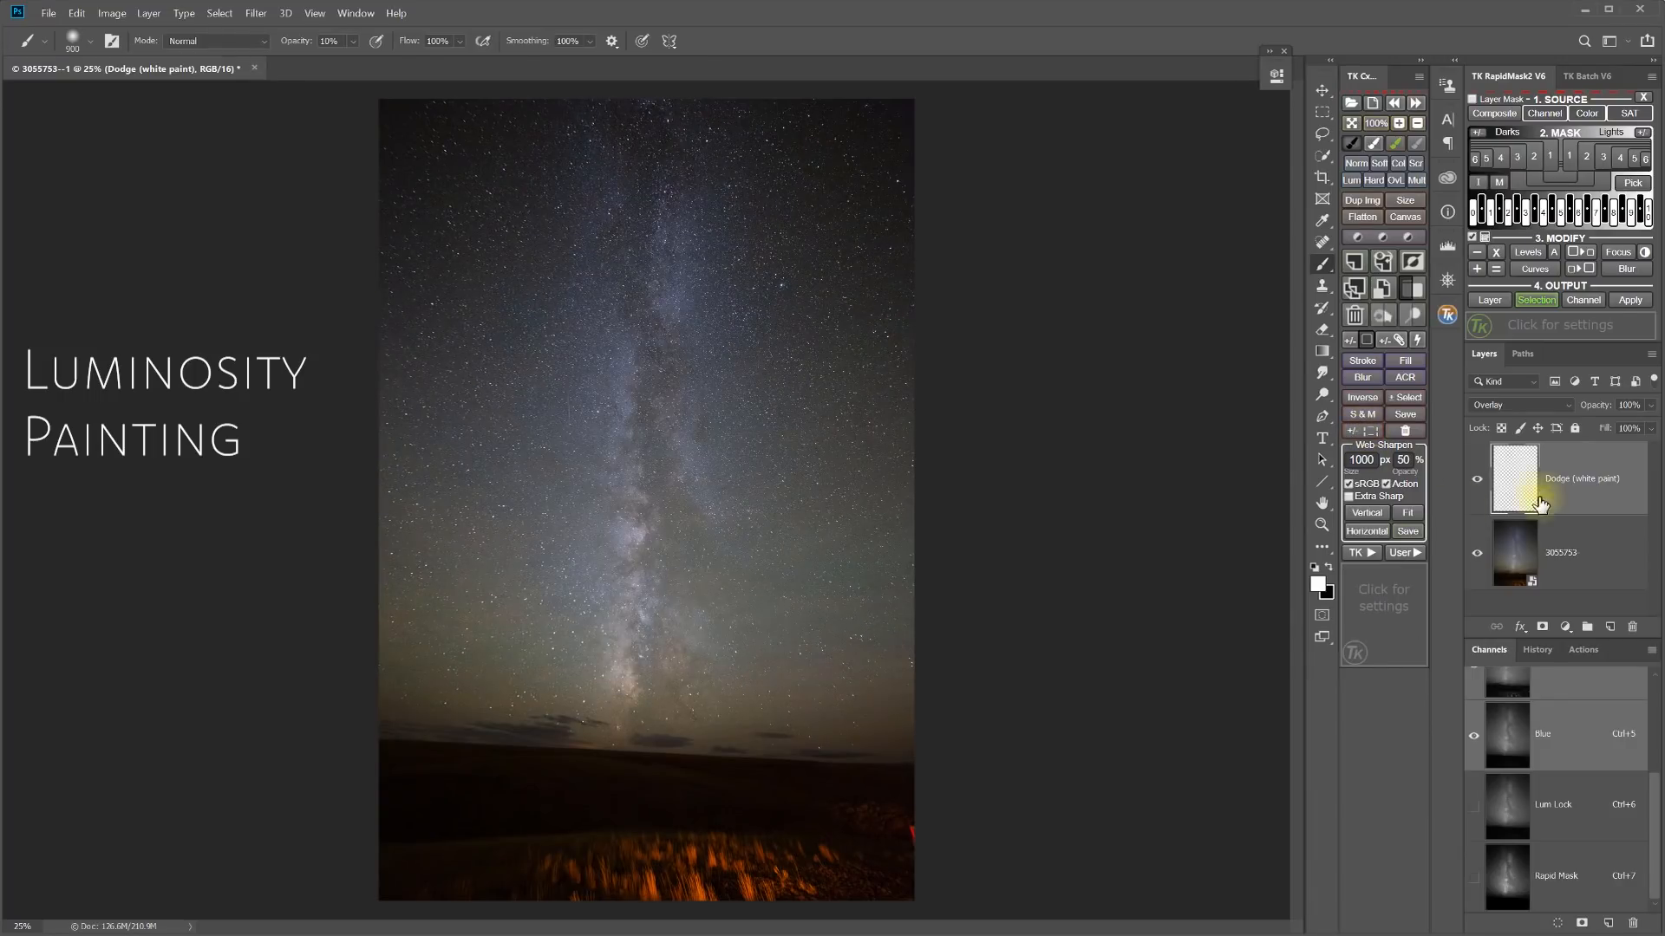
{"action": "mouse_move", "coordinate": [831, 546]}
{"action": "left_mouse_down"}
{"action": "mouse_move", "coordinate": [746, 512]}
{"action": "mouse_move", "coordinate": [701, 556]}
{"action": "mouse_move", "coordinate": [643, 506]}
{"action": "mouse_move", "coordinate": [636, 363]}
{"action": "mouse_move", "coordinate": [624, 632]}
{"action": "mouse_move", "coordinate": [607, 363]}
{"action": "mouse_move", "coordinate": [582, 312]}
{"action": "mouse_move", "coordinate": [612, 310]}
{"action": "mouse_move", "coordinate": [609, 419]}
{"action": "mouse_move", "coordinate": [637, 194]}
{"action": "mouse_move", "coordinate": [629, 217]}
{"action": "mouse_move", "coordinate": [681, 205]}
{"action": "mouse_move", "coordinate": [658, 369]}
{"action": "mouse_move", "coordinate": [694, 223]}
{"action": "mouse_move", "coordinate": [664, 417]}
{"action": "mouse_move", "coordinate": [697, 299]}
{"action": "mouse_move", "coordinate": [691, 455]}
{"action": "mouse_move", "coordinate": [707, 501]}
{"action": "mouse_move", "coordinate": [658, 632]}
{"action": "mouse_move", "coordinate": [648, 565]}
{"action": "mouse_move", "coordinate": [632, 679]}
{"action": "mouse_move", "coordinate": [625, 648]}
{"action": "mouse_move", "coordinate": [618, 681]}
{"action": "mouse_move", "coordinate": [581, 614]}
{"action": "mouse_move", "coordinate": [608, 550]}
{"action": "mouse_move", "coordinate": [619, 293]}
{"action": "mouse_move", "coordinate": [601, 280]}
{"action": "mouse_move", "coordinate": [530, 578]}
{"action": "mouse_move", "coordinate": [519, 510]}
{"action": "mouse_move", "coordinate": [491, 501]}
{"action": "mouse_move", "coordinate": [510, 627]}
{"action": "mouse_move", "coordinate": [669, 638]}
{"action": "mouse_move", "coordinate": [716, 508]}
{"action": "mouse_move", "coordinate": [746, 546]}
{"action": "mouse_move", "coordinate": [717, 658]}
{"action": "mouse_move", "coordinate": [758, 525]}
{"action": "mouse_move", "coordinate": [776, 646]}
{"action": "mouse_move", "coordinate": [789, 458]}
{"action": "mouse_move", "coordinate": [771, 435]}
{"action": "mouse_move", "coordinate": [828, 671]}
{"action": "mouse_move", "coordinate": [782, 692]}
{"action": "mouse_move", "coordinate": [686, 649]}
{"action": "mouse_move", "coordinate": [666, 663]}
{"action": "mouse_move", "coordinate": [450, 528]}
{"action": "mouse_move", "coordinate": [576, 353]}
{"action": "mouse_move", "coordinate": [594, 179]}
{"action": "mouse_move", "coordinate": [698, 156]}
{"action": "mouse_move", "coordinate": [773, 416]}
{"action": "mouse_move", "coordinate": [792, 624]}
{"action": "mouse_move", "coordinate": [885, 631]}
{"action": "mouse_move", "coordinate": [894, 548]}
{"action": "left_mouse_up"}
{"action": "key", "text": "4"}
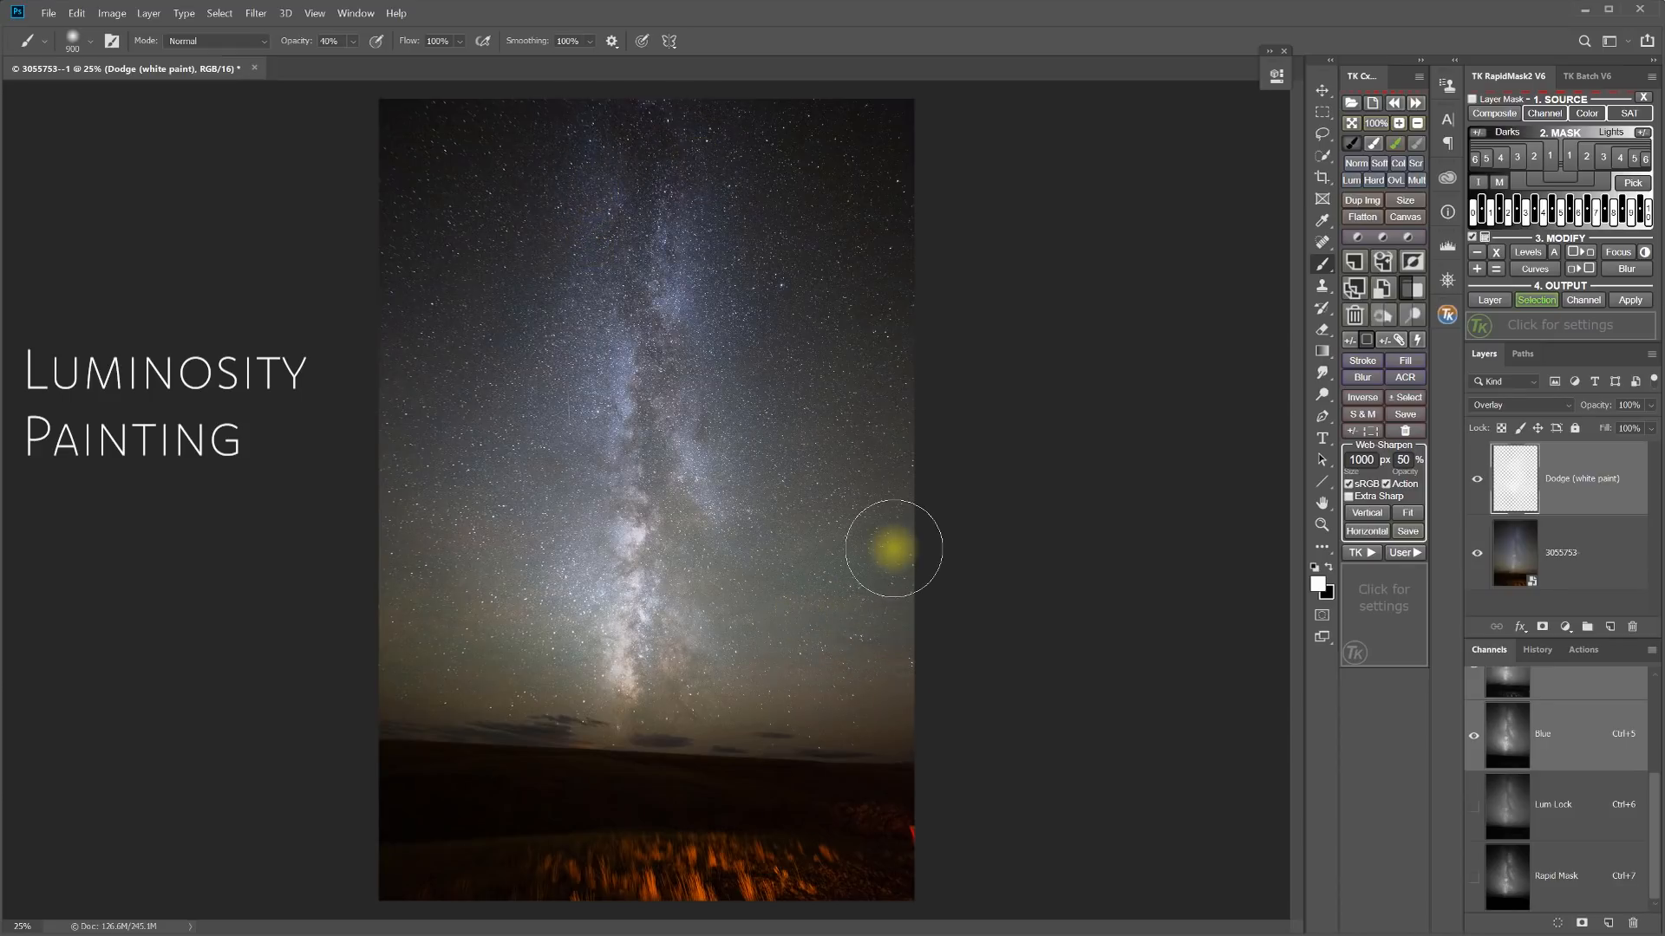
{"action": "left_click", "coordinate": [1477, 482]}
{"action": "left_click", "coordinate": [1477, 482]}
{"action": "left_click", "coordinate": [1478, 482]}
{"action": "left_click", "coordinate": [1477, 482]}
{"action": "left_click", "coordinate": [1478, 482]}
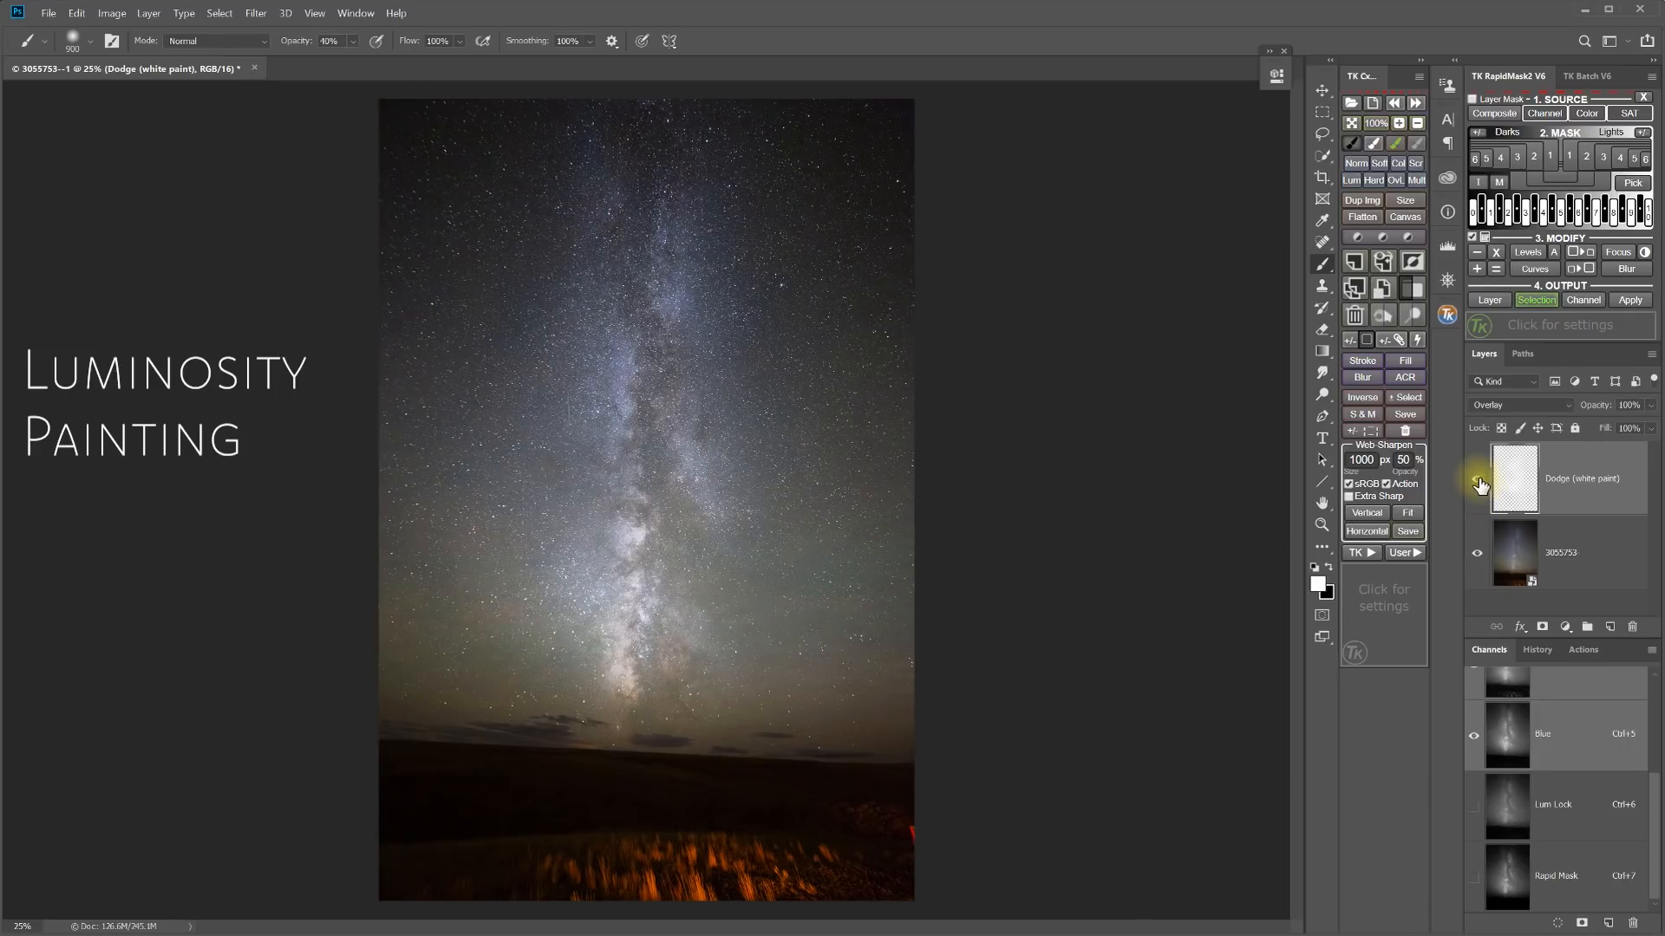
{"action": "left_click", "coordinate": [1477, 482]}
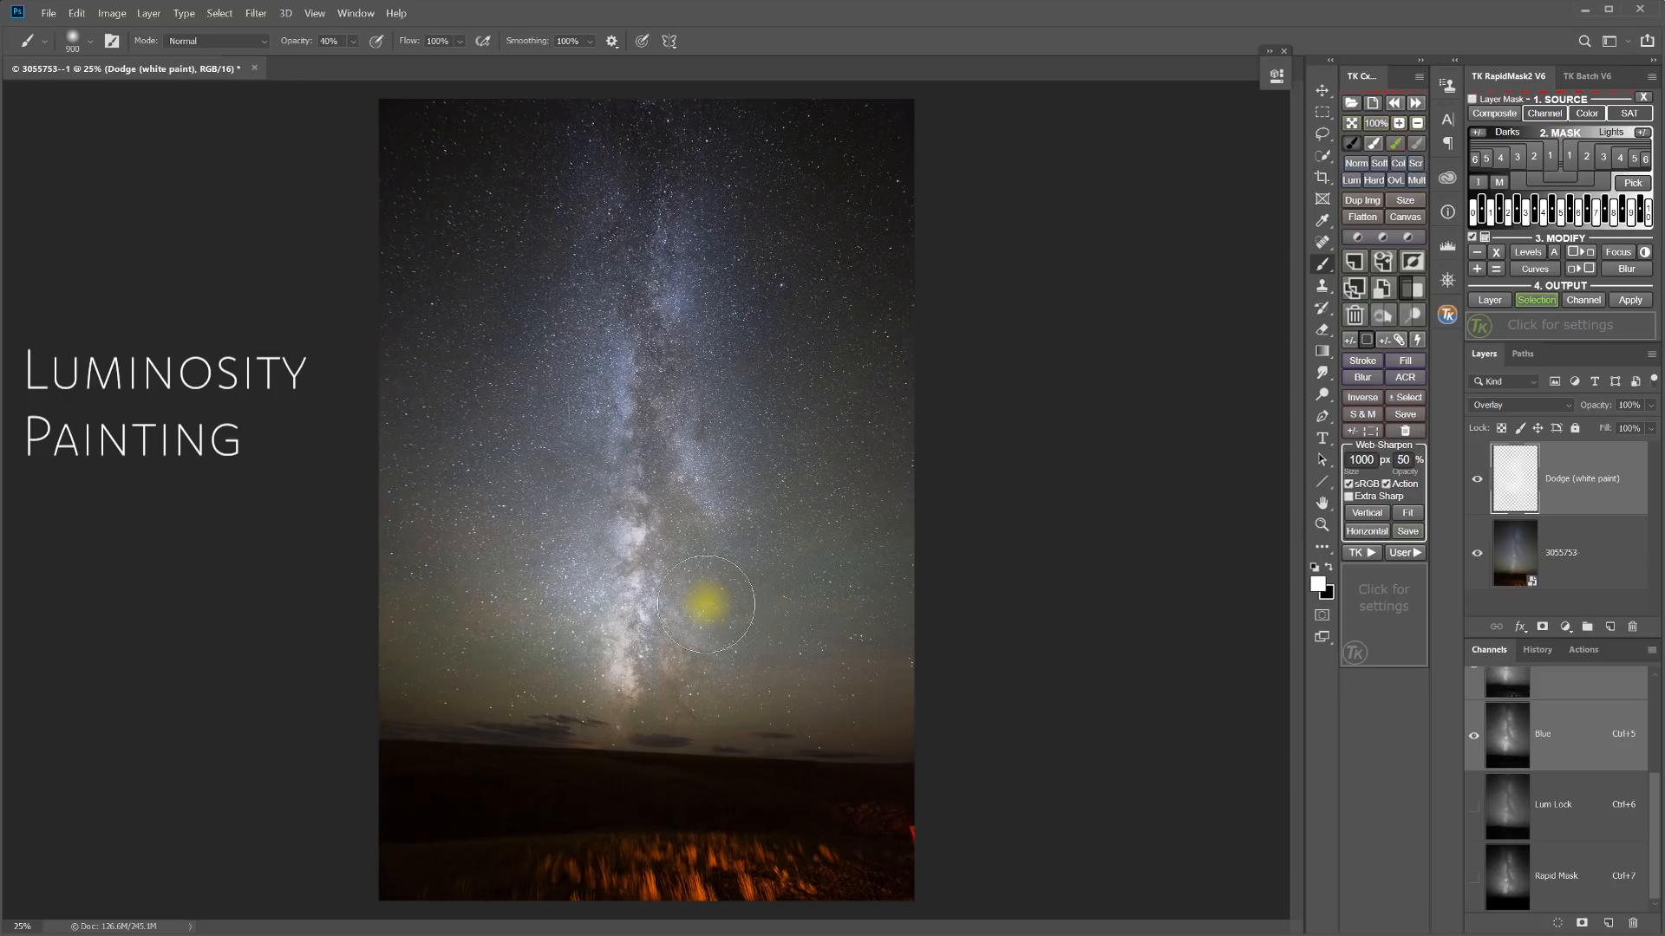
Enlarge the brush to 2000 px at 20% opacity, and paint white more broadly over the Milky Way on the Dodge layer
{"action": "key", "text": "bracketright"}
{"action": "key", "text": "bracketright"}
{"action": "key", "text": "bracketright"}
{"action": "key", "text": "bracketright"}
{"action": "key", "text": "bracketright"}
{"action": "key", "text": "bracketright"}
{"action": "key", "text": "bracketright"}
{"action": "key", "text": "bracketright"}
{"action": "key", "text": "bracketright"}
{"action": "key", "text": "bracketright"}
{"action": "key", "text": "bracketright"}
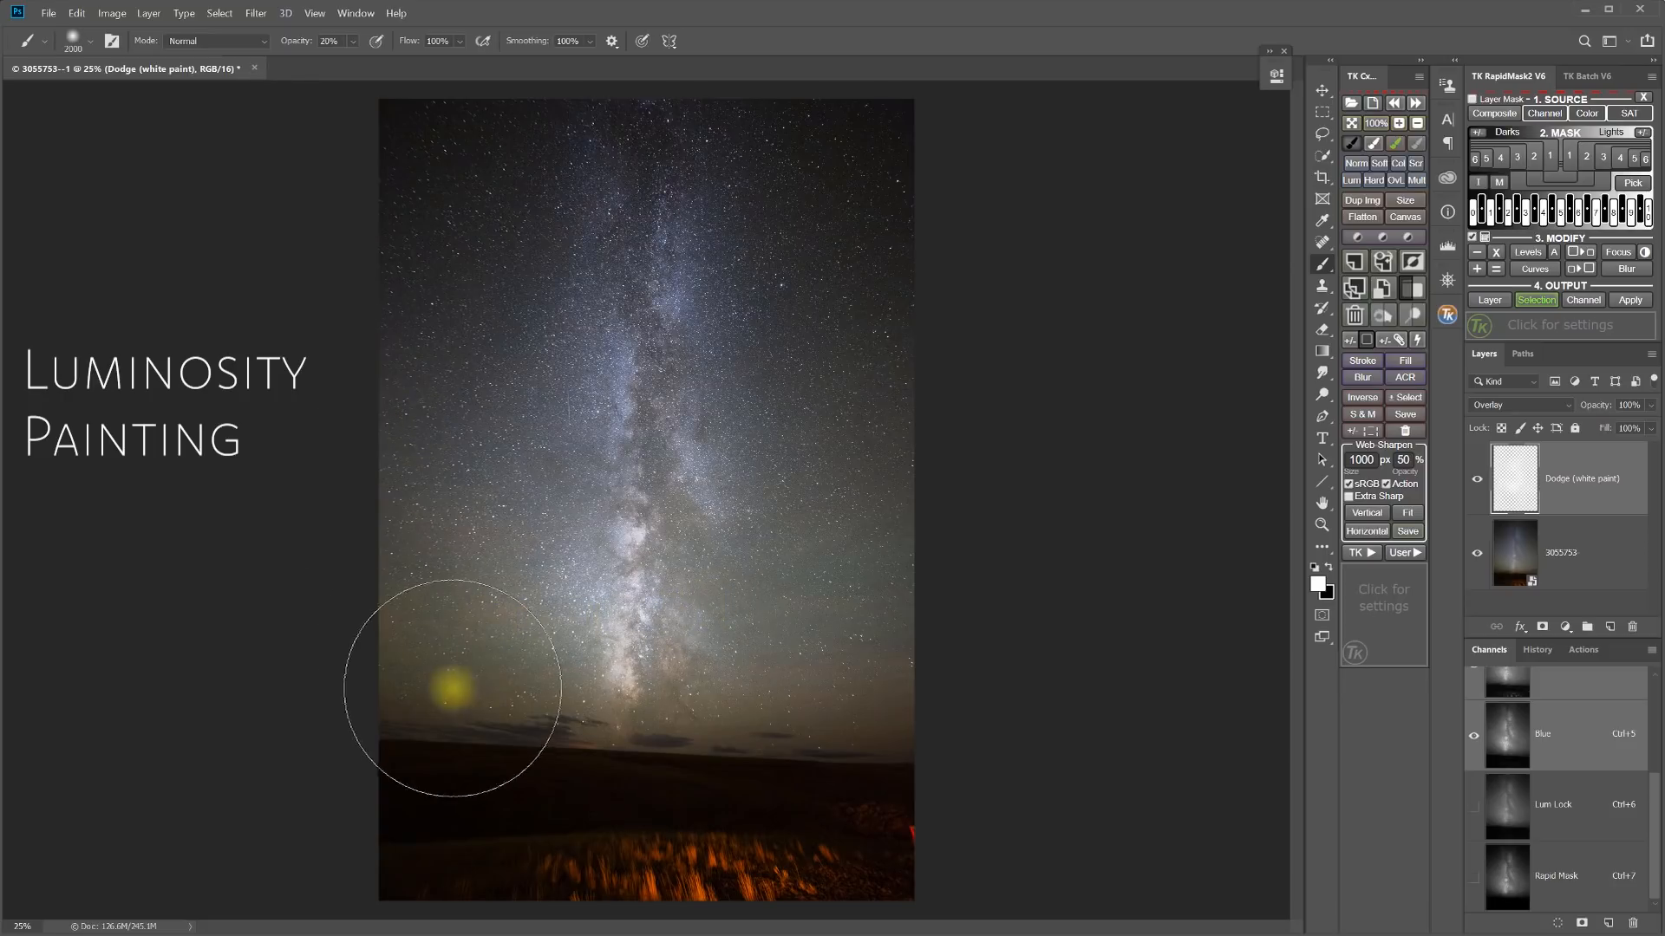
{"action": "mouse_move", "coordinate": [871, 445]}
{"action": "left_mouse_down"}
{"action": "mouse_move", "coordinate": [800, 695]}
{"action": "mouse_move", "coordinate": [865, 503]}
{"action": "mouse_move", "coordinate": [939, 628]}
{"action": "left_mouse_up"}
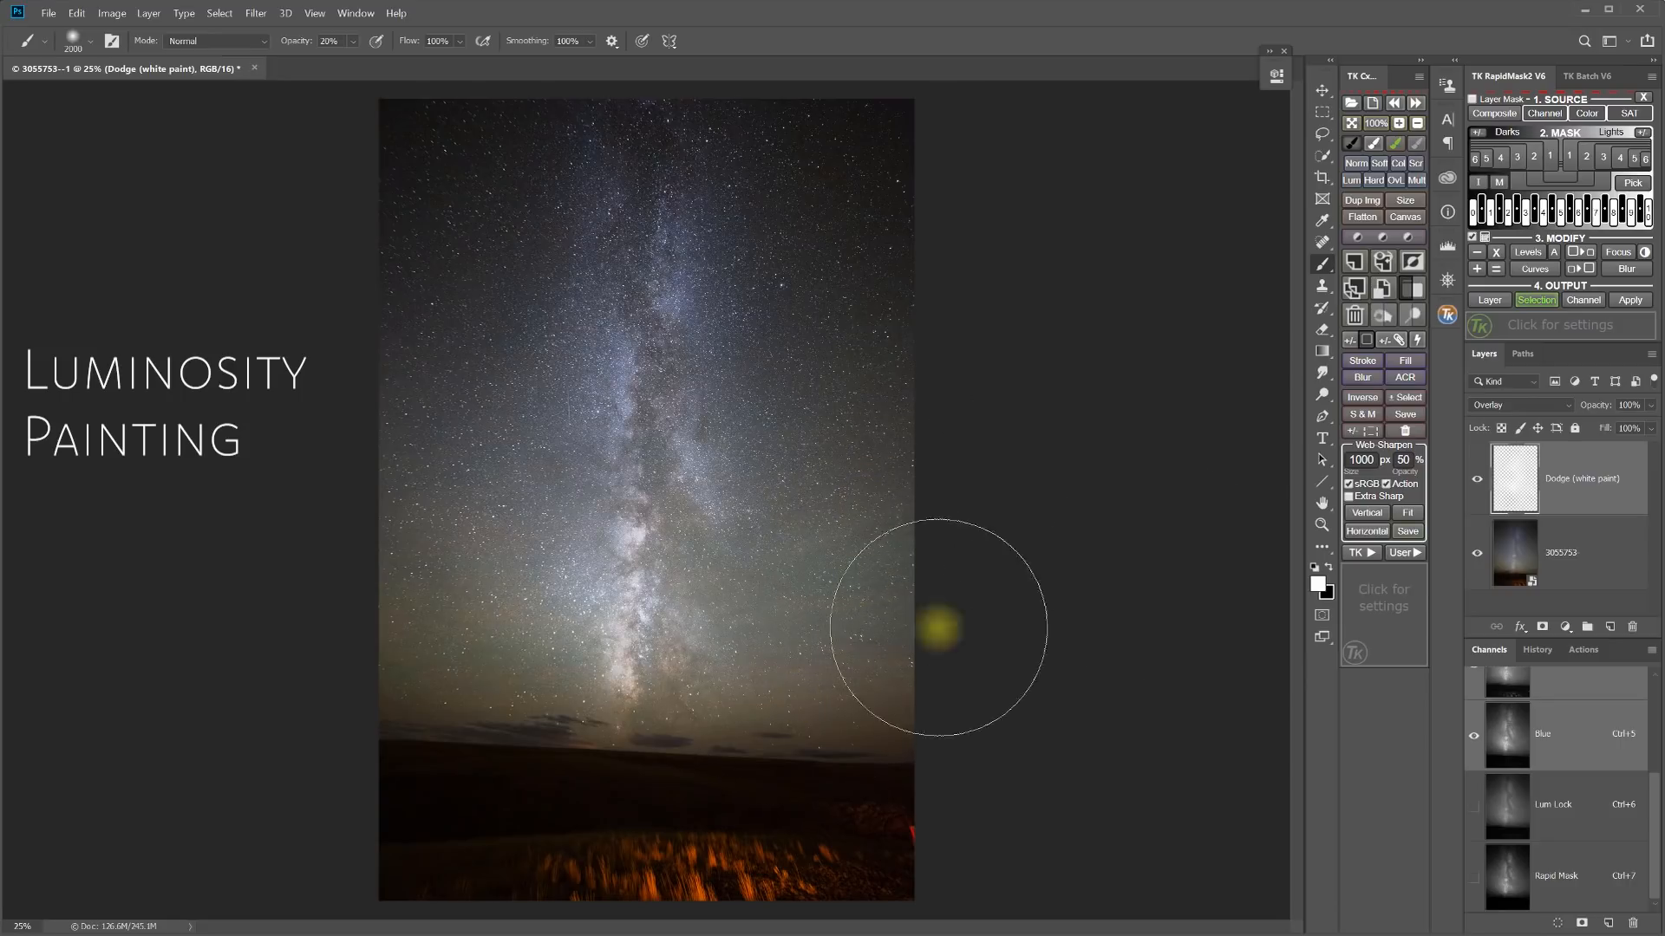
{"action": "left_click", "coordinate": [1477, 482]}
{"action": "left_click", "coordinate": [1477, 482]}
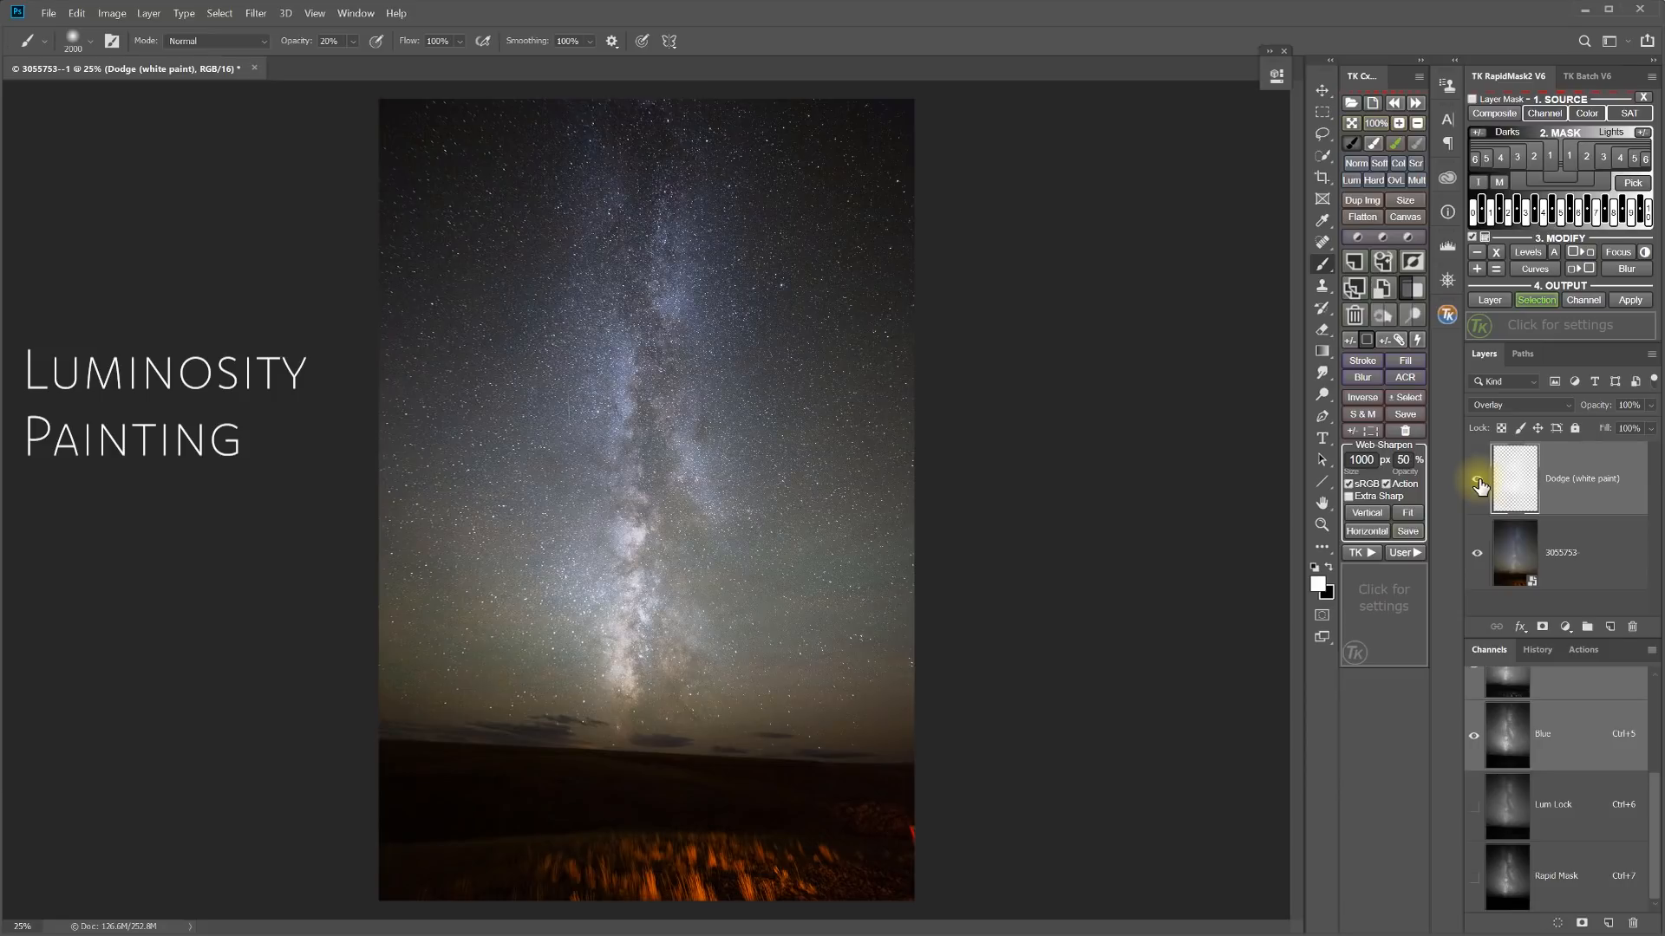
Invert the active selection and add a Burn layer for black paint in Soft Light mode
{"action": "left_click", "coordinate": [1364, 435]}
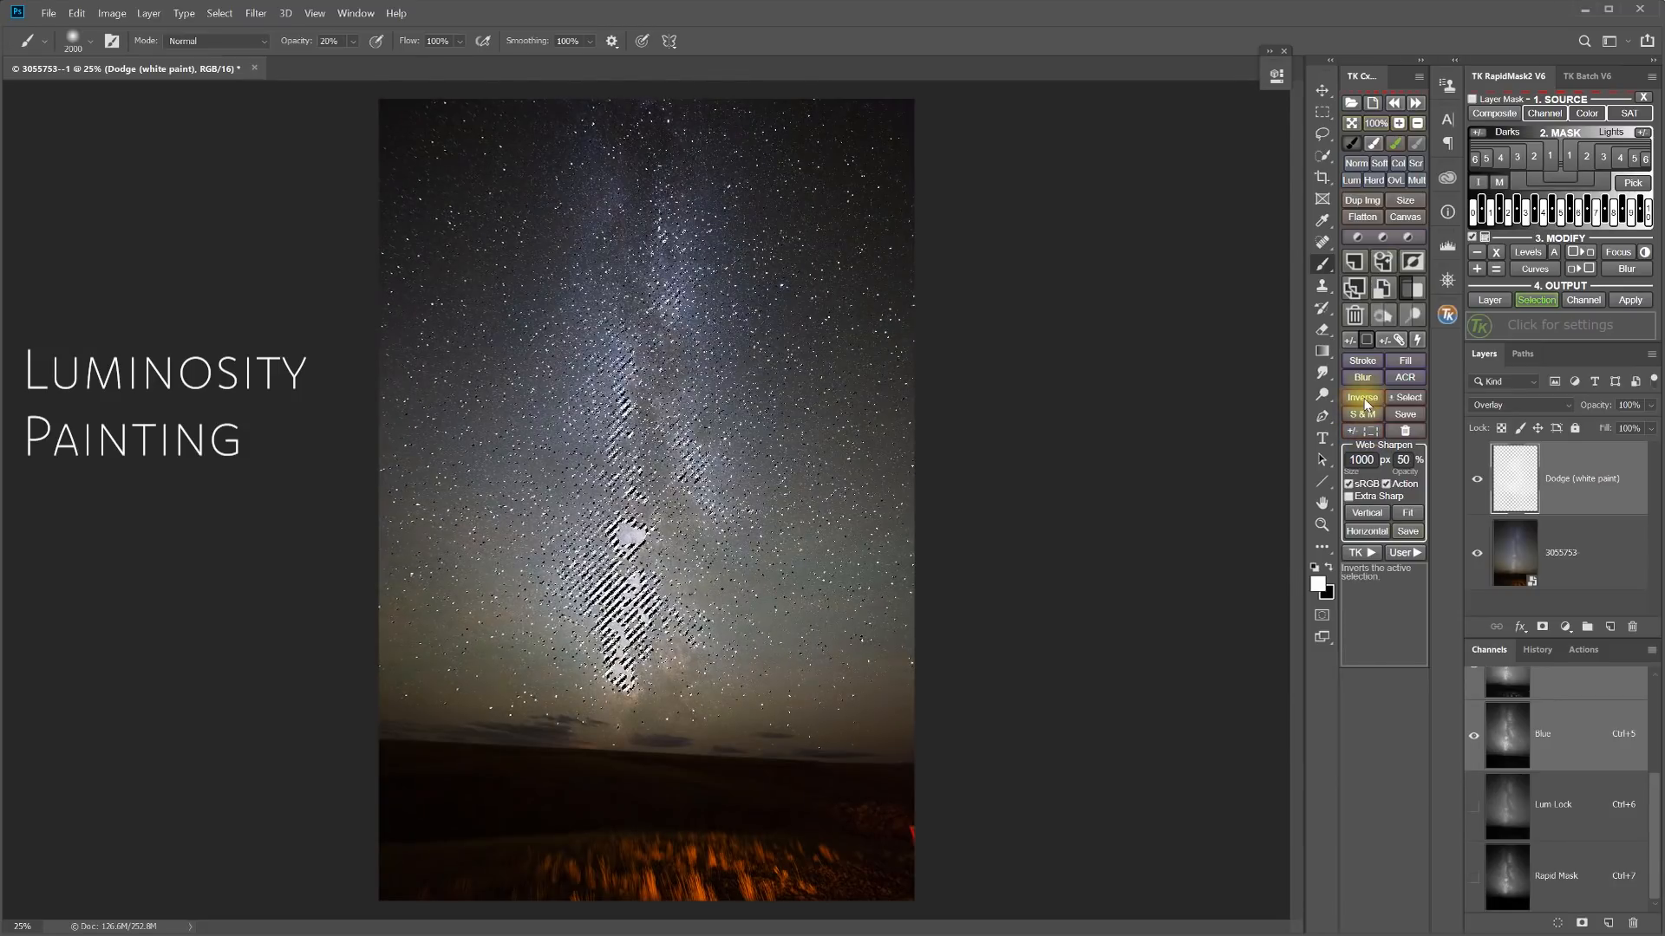
{"action": "left_click", "coordinate": [1362, 398]}
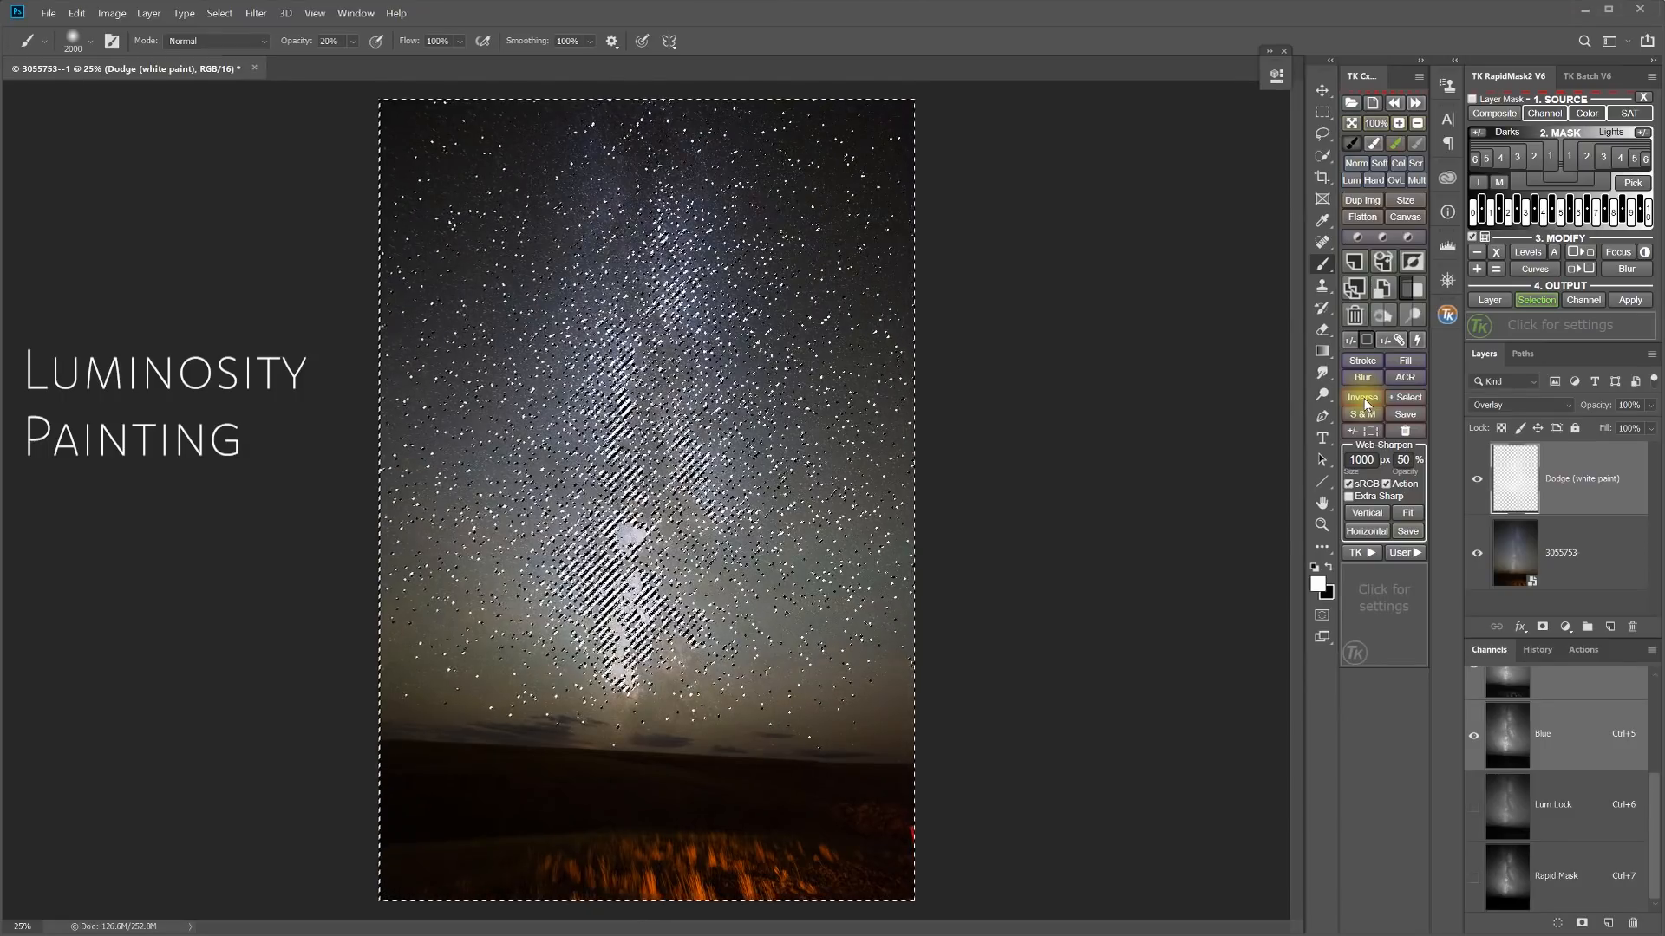
{"action": "left_click", "coordinate": [1391, 315]}
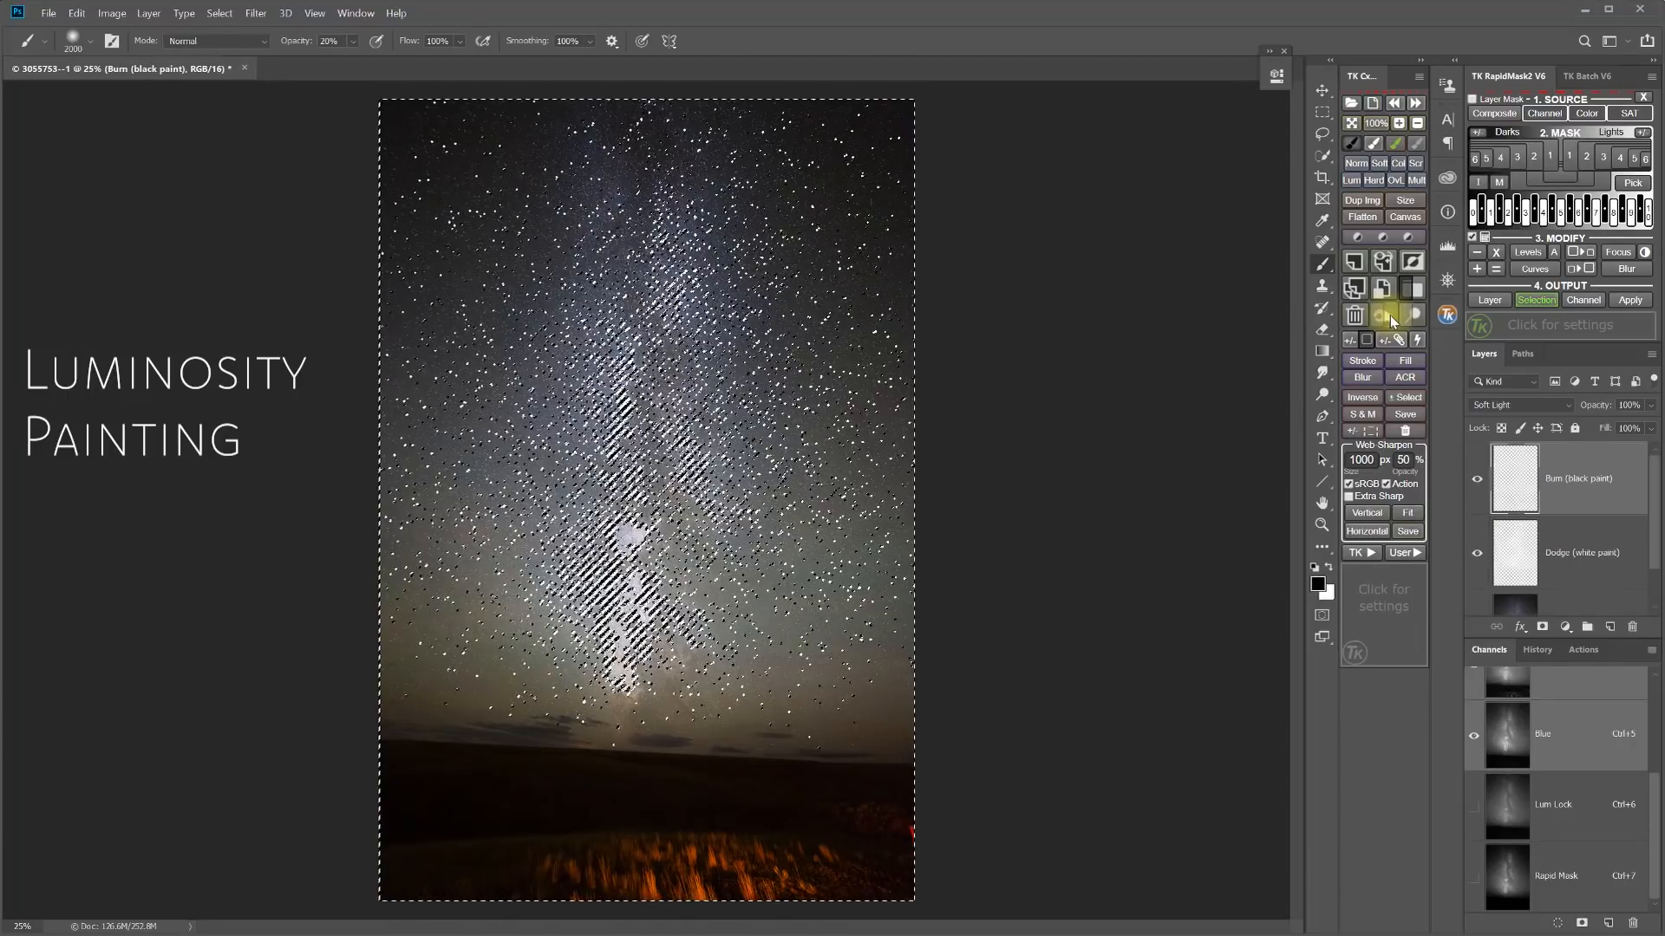
Paint black across the sky on the Burn layer with selection edges hidden and 20% brush opacity, and compare the result with the original
{"action": "left_click", "coordinate": [1357, 439]}
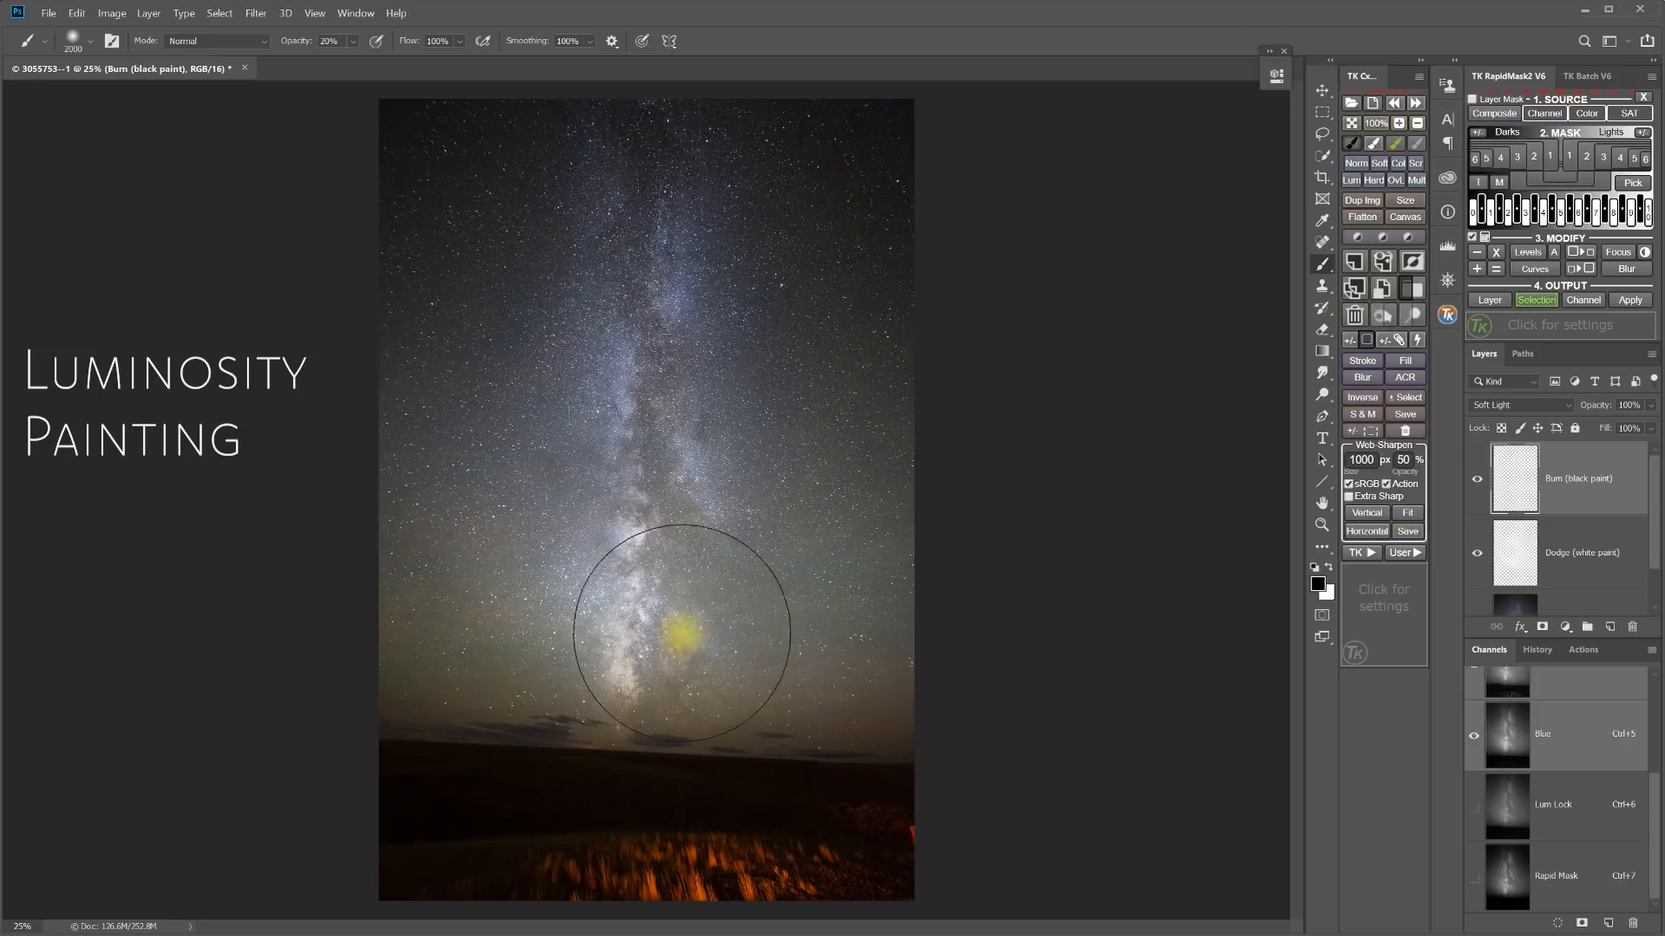
{"action": "mouse_move", "coordinate": [669, 566]}
{"action": "left_mouse_down"}
{"action": "mouse_move", "coordinate": [642, 473]}
{"action": "mouse_move", "coordinate": [650, 403]}
{"action": "mouse_move", "coordinate": [633, 448]}
{"action": "mouse_move", "coordinate": [631, 407]}
{"action": "mouse_move", "coordinate": [597, 533]}
{"action": "mouse_move", "coordinate": [505, 620]}
{"action": "mouse_move", "coordinate": [433, 336]}
{"action": "left_mouse_up"}
{"action": "mouse_move", "coordinate": [523, 450]}
{"action": "left_mouse_down"}
{"action": "mouse_move", "coordinate": [510, 563]}
{"action": "mouse_move", "coordinate": [460, 379]}
{"action": "mouse_move", "coordinate": [421, 465]}
{"action": "mouse_move", "coordinate": [448, 605]}
{"action": "mouse_move", "coordinate": [563, 664]}
{"action": "mouse_move", "coordinate": [783, 661]}
{"action": "mouse_move", "coordinate": [889, 576]}
{"action": "mouse_move", "coordinate": [818, 643]}
{"action": "mouse_move", "coordinate": [799, 460]}
{"action": "mouse_move", "coordinate": [822, 509]}
{"action": "mouse_move", "coordinate": [817, 464]}
{"action": "mouse_move", "coordinate": [823, 585]}
{"action": "mouse_move", "coordinate": [753, 679]}
{"action": "mouse_move", "coordinate": [819, 568]}
{"action": "mouse_move", "coordinate": [756, 653]}
{"action": "mouse_move", "coordinate": [792, 590]}
{"action": "mouse_move", "coordinate": [626, 577]}
{"action": "mouse_move", "coordinate": [612, 393]}
{"action": "mouse_move", "coordinate": [590, 542]}
{"action": "mouse_move", "coordinate": [627, 323]}
{"action": "mouse_move", "coordinate": [661, 580]}
{"action": "mouse_move", "coordinate": [669, 451]}
{"action": "mouse_move", "coordinate": [653, 320]}
{"action": "mouse_move", "coordinate": [615, 676]}
{"action": "mouse_move", "coordinate": [649, 549]}
{"action": "mouse_move", "coordinate": [639, 662]}
{"action": "mouse_move", "coordinate": [586, 651]}
{"action": "mouse_move", "coordinate": [558, 570]}
{"action": "mouse_move", "coordinate": [580, 418]}
{"action": "mouse_move", "coordinate": [486, 442]}
{"action": "mouse_move", "coordinate": [400, 589]}
{"action": "mouse_move", "coordinate": [436, 683]}
{"action": "mouse_move", "coordinate": [715, 701]}
{"action": "mouse_move", "coordinate": [886, 628]}
{"action": "mouse_move", "coordinate": [941, 367]}
{"action": "mouse_move", "coordinate": [910, 576]}
{"action": "mouse_move", "coordinate": [848, 683]}
{"action": "mouse_move", "coordinate": [1008, 669]}
{"action": "mouse_move", "coordinate": [615, 627]}
{"action": "mouse_move", "coordinate": [632, 639]}
{"action": "mouse_move", "coordinate": [540, 563]}
{"action": "mouse_move", "coordinate": [540, 377]}
{"action": "mouse_move", "coordinate": [654, 376]}
{"action": "mouse_move", "coordinate": [617, 663]}
{"action": "mouse_move", "coordinate": [689, 564]}
{"action": "mouse_move", "coordinate": [799, 535]}
{"action": "mouse_move", "coordinate": [796, 634]}
{"action": "mouse_move", "coordinate": [624, 674]}
{"action": "mouse_move", "coordinate": [582, 573]}
{"action": "mouse_move", "coordinate": [523, 543]}
{"action": "mouse_move", "coordinate": [408, 372]}
{"action": "mouse_move", "coordinate": [558, 584]}
{"action": "mouse_move", "coordinate": [602, 600]}
{"action": "mouse_move", "coordinate": [731, 547]}
{"action": "mouse_move", "coordinate": [850, 583]}
{"action": "mouse_move", "coordinate": [732, 695]}
{"action": "mouse_move", "coordinate": [1171, 509]}
{"action": "left_mouse_up"}
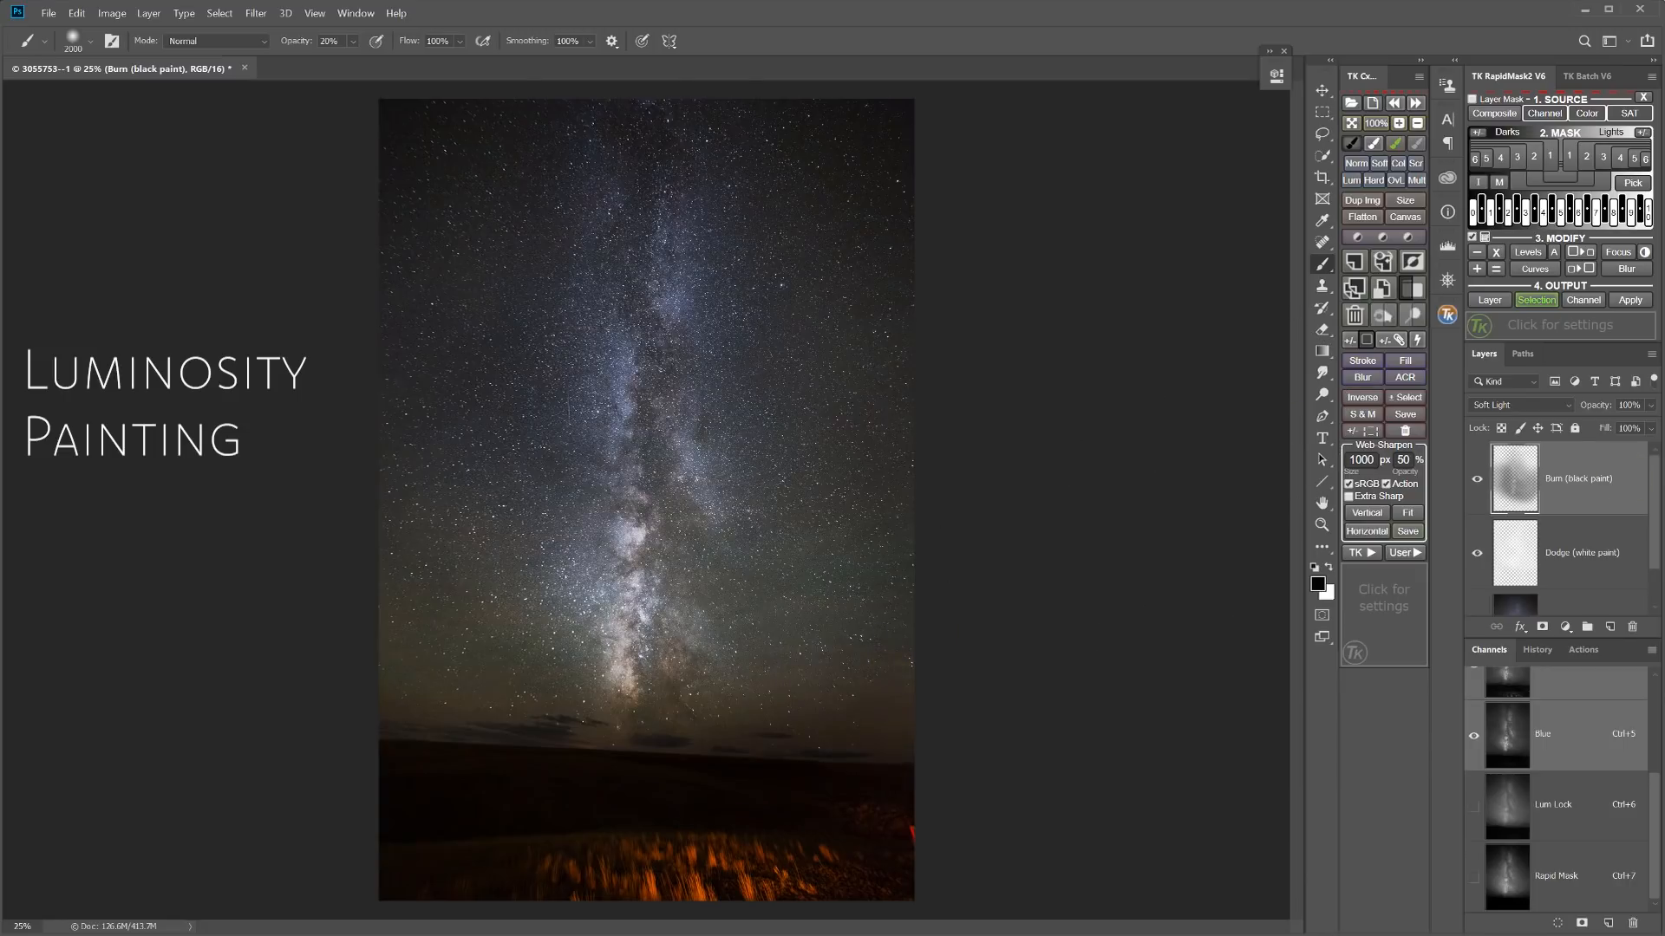
{"action": "left_click", "coordinate": [1477, 485]}
{"action": "left_click", "coordinate": [1478, 482]}
{"action": "scroll", "coordinate": [1598, 550], "scroll_direction": "down", "scroll_amount": 1}
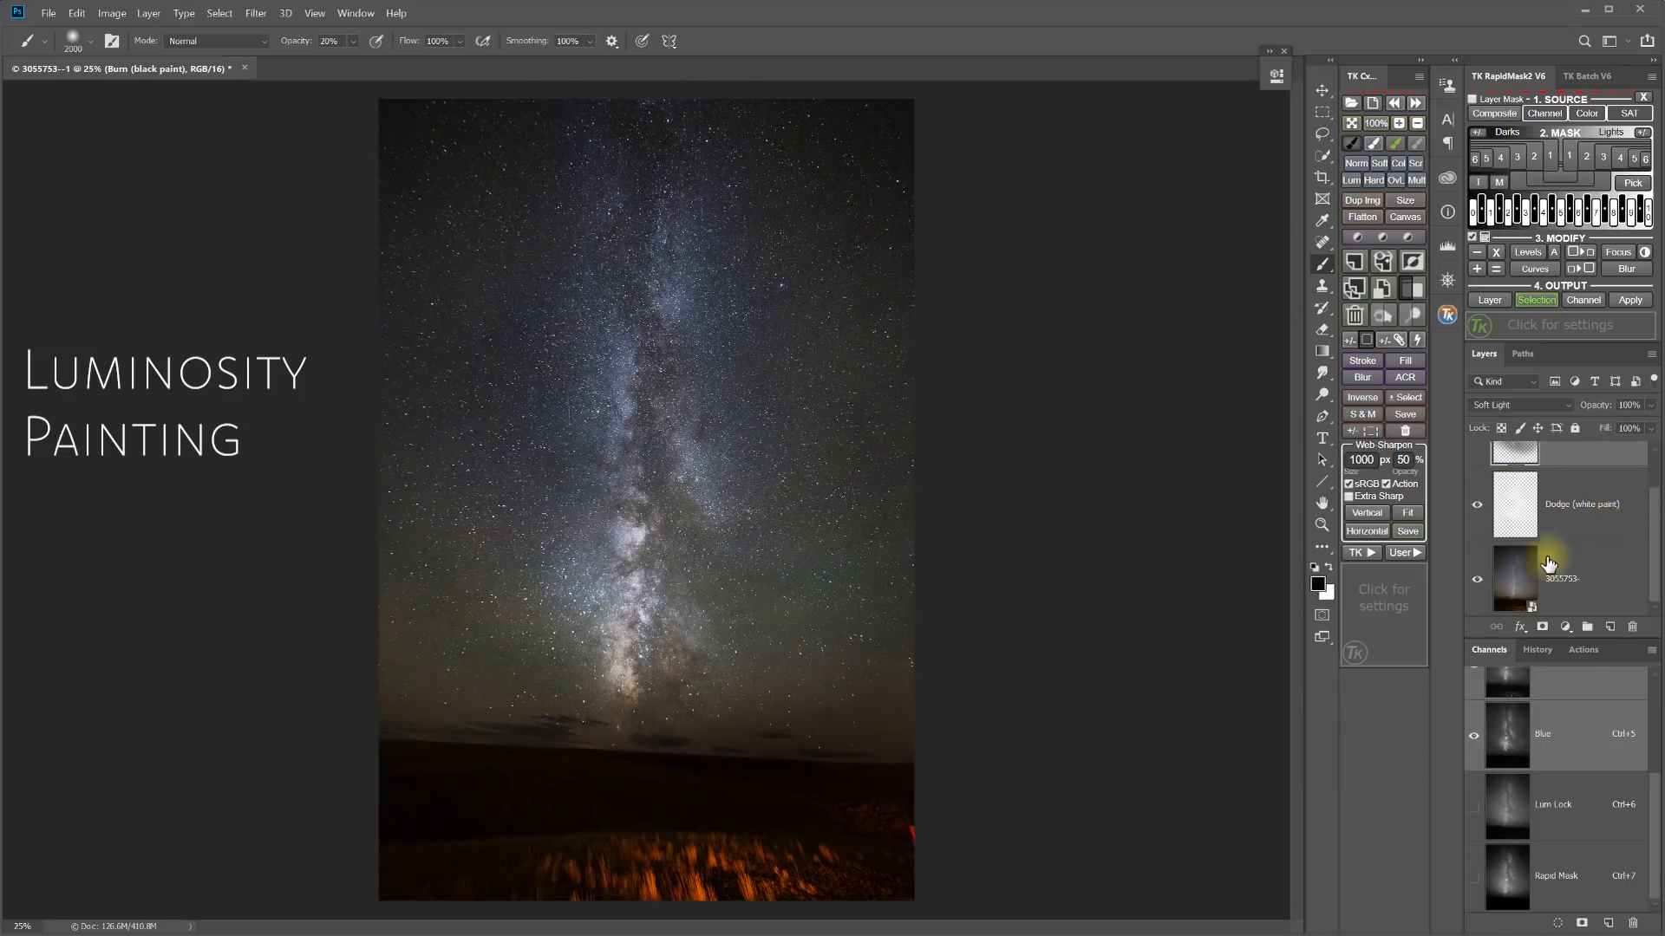
{"action": "left_click", "coordinate": [1477, 583], "text": "alt"}
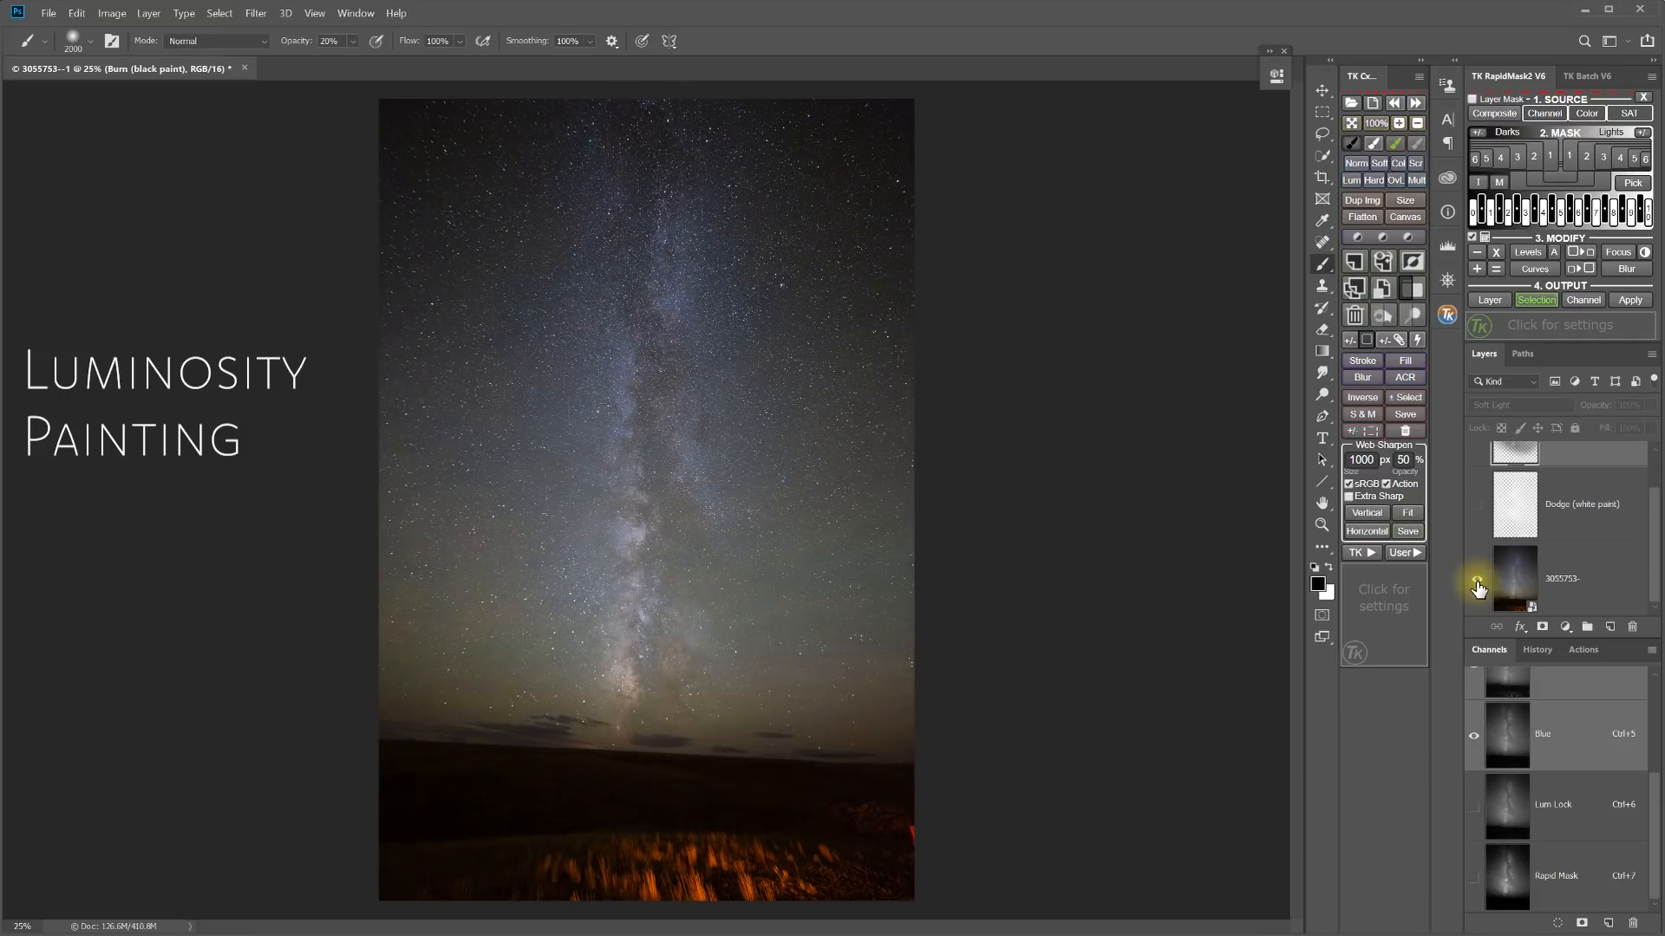
{"action": "left_click", "coordinate": [1477, 584], "text": "alt"}
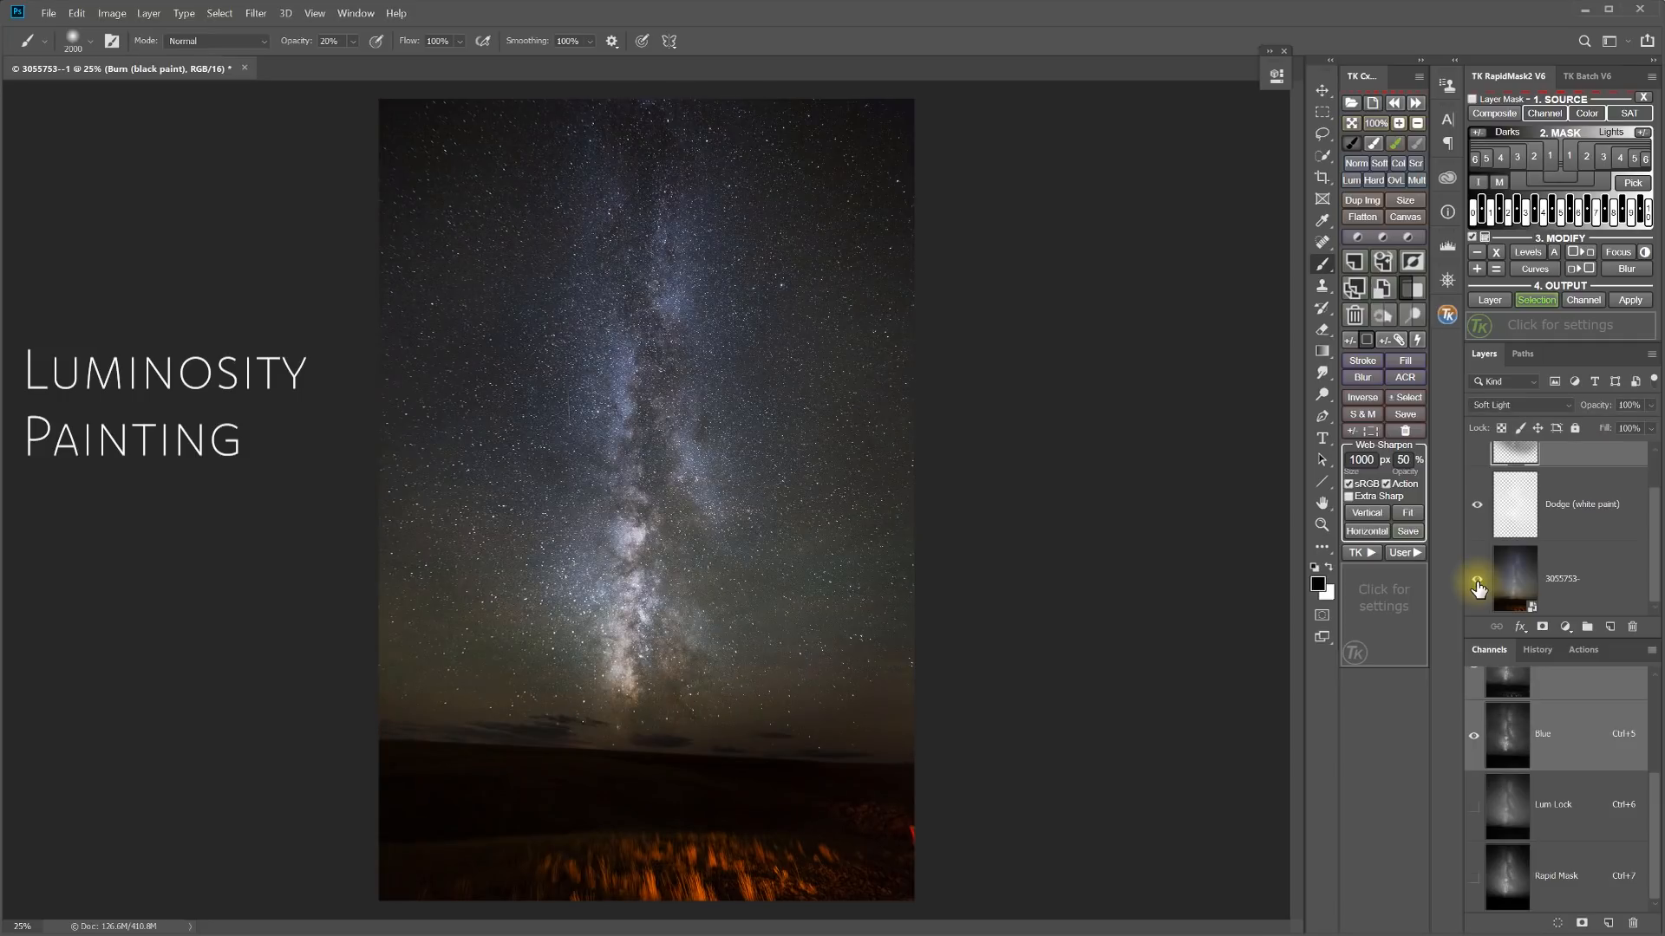
{"action": "left_click", "coordinate": [1476, 584], "text": "alt"}
{"action": "left_click", "coordinate": [1476, 584], "text": "alt"}
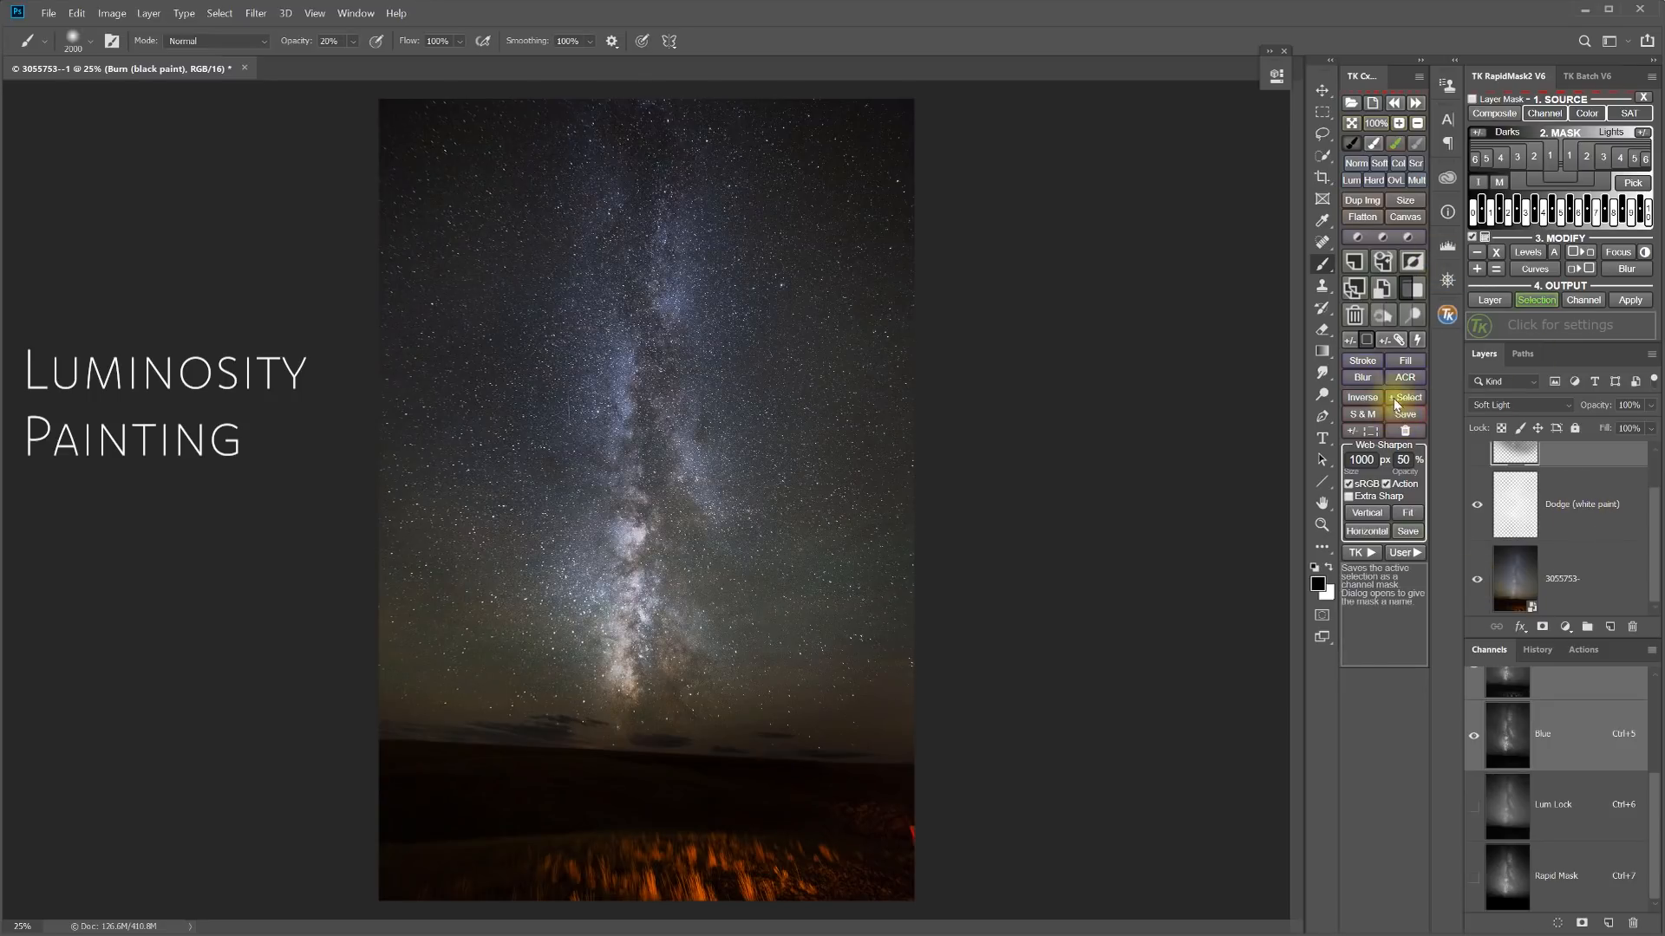
Deselect the active selection, and switch to white paint on the Dodge layer
{"action": "left_click", "coordinate": [1368, 433]}
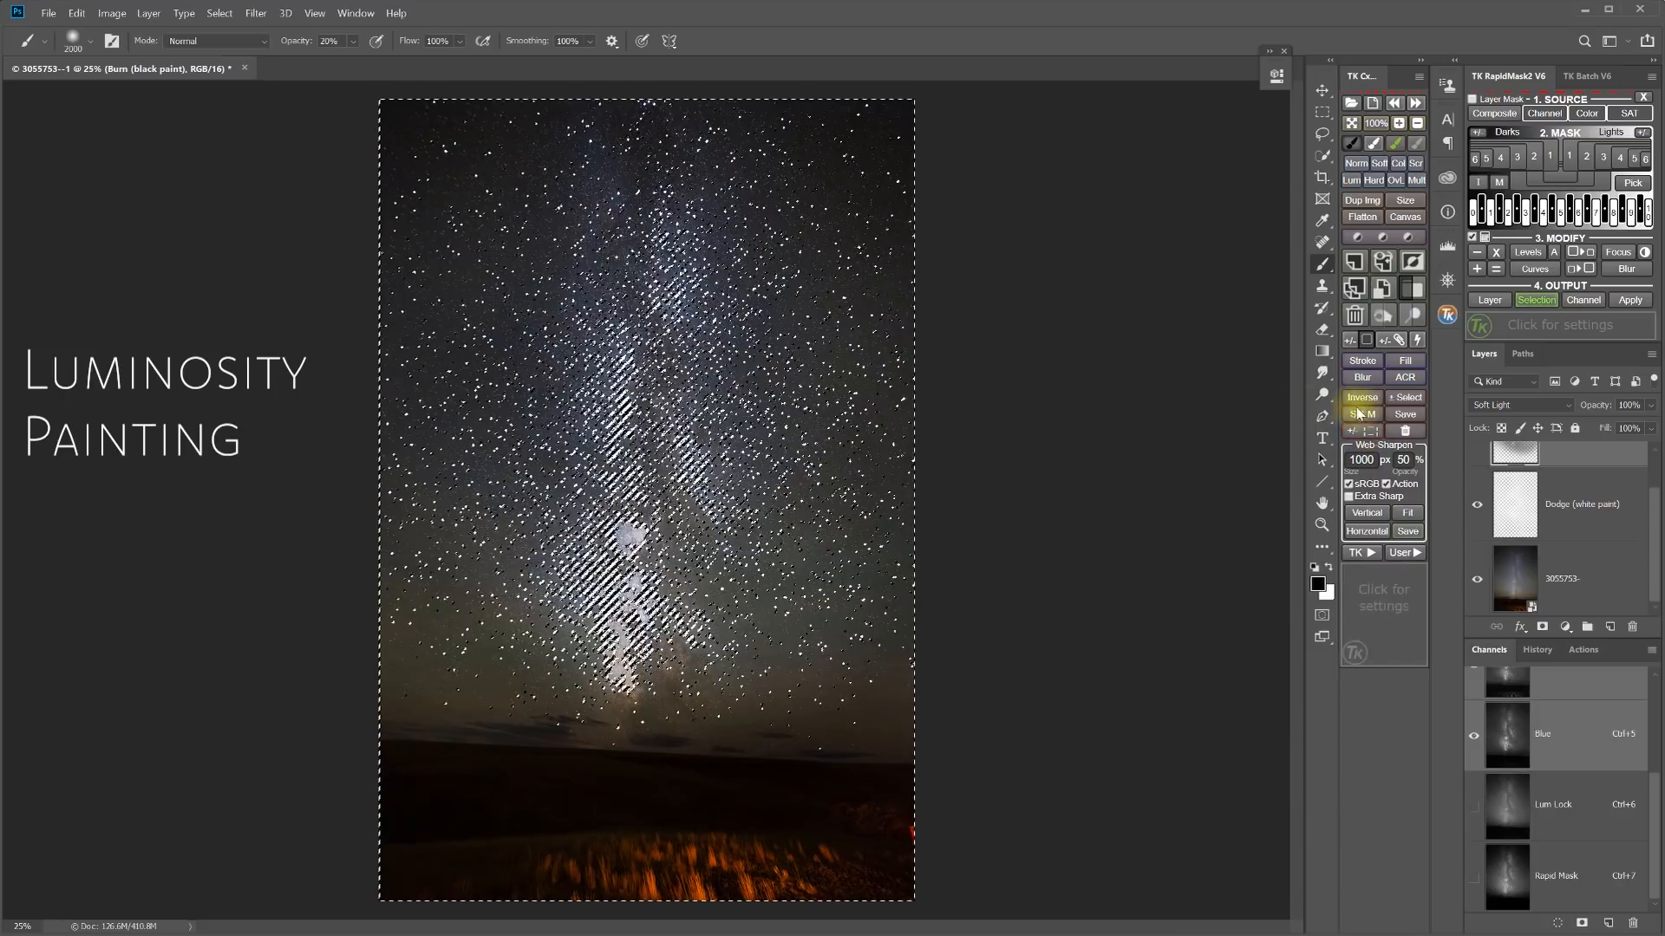
{"action": "left_click", "coordinate": [1410, 395]}
{"action": "left_click", "coordinate": [1520, 517]}
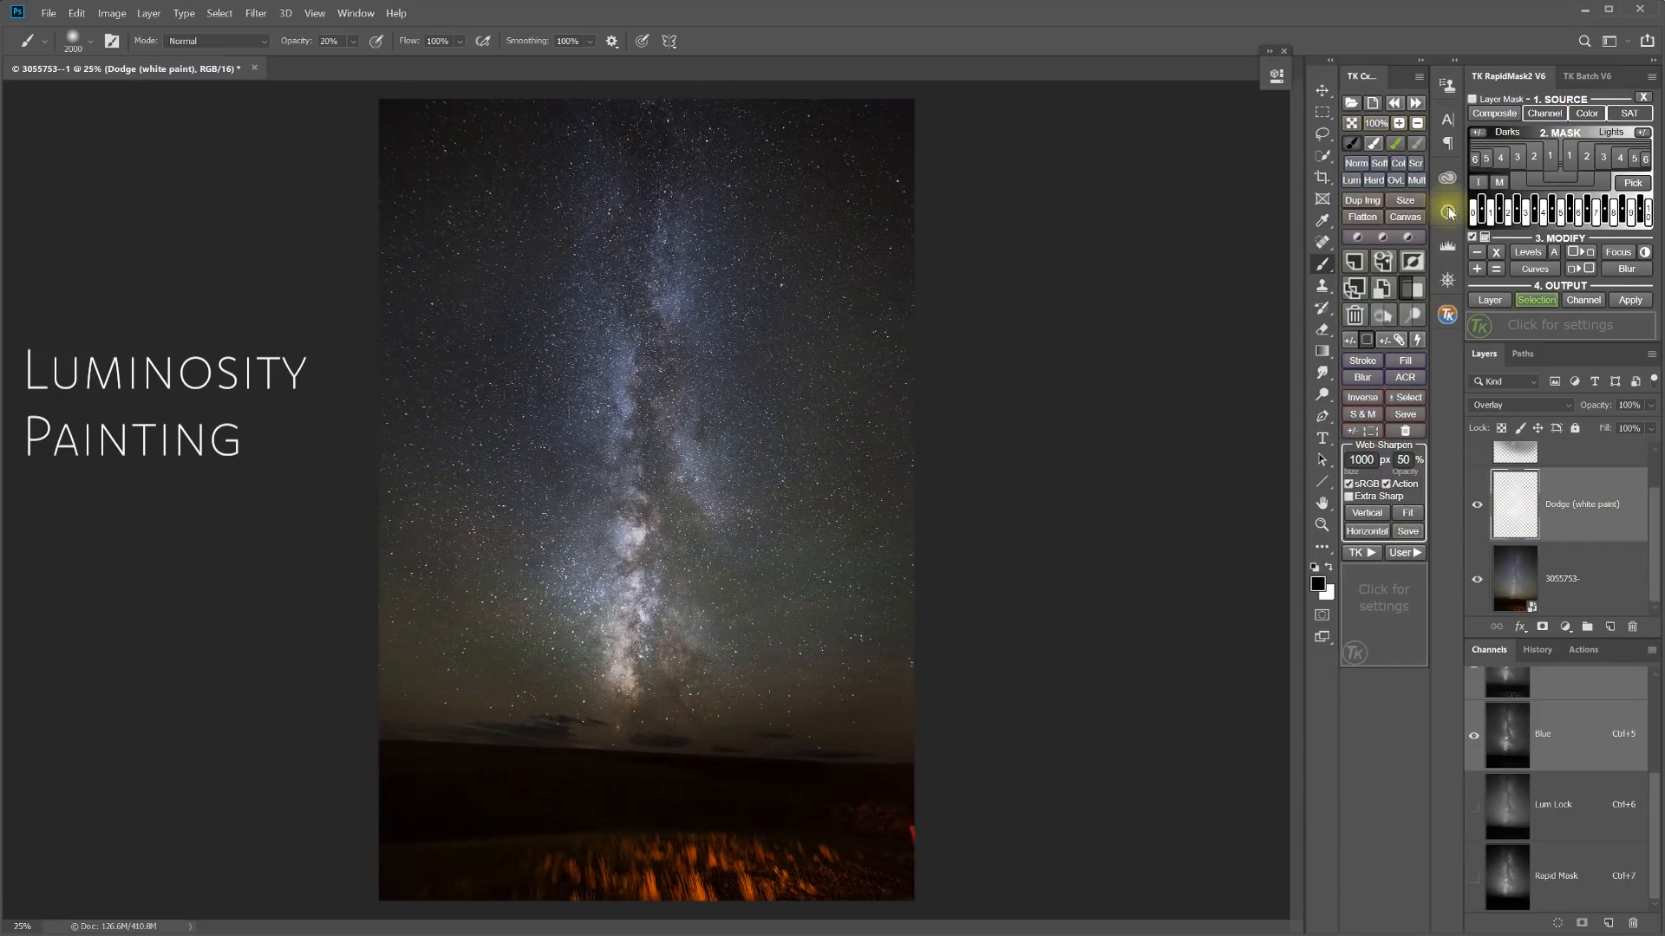
{"action": "left_click", "coordinate": [1374, 151]}
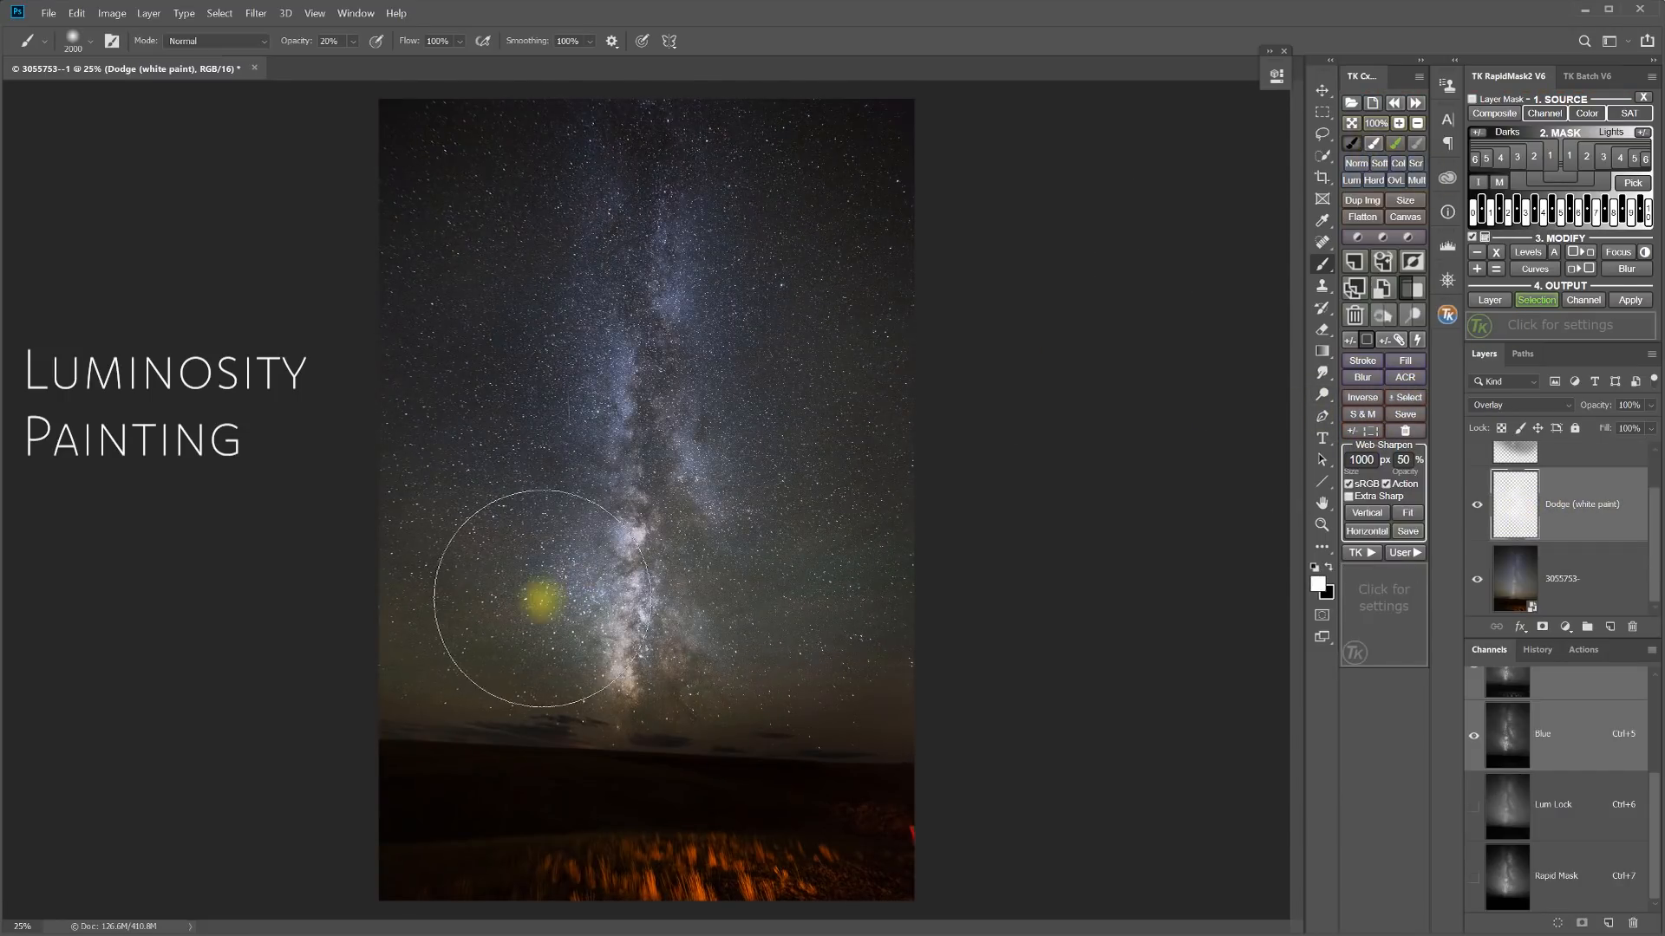
Set the brush to 10% opacity and 2400 px, and paint a soft white glow around the Milky Way on the Dodge layer
{"action": "key", "text": "1"}
{"action": "key", "text": "bracketright"}
{"action": "key", "text": "bracketright"}
{"action": "key", "text": "bracketright"}
{"action": "key", "text": "bracketright"}
{"action": "key", "text": "bracketright"}
{"action": "key", "text": "bracketright"}
{"action": "key", "text": "bracketright"}
{"action": "key", "text": "bracketright"}
{"action": "key", "text": "bracketright"}
{"action": "key", "text": "bracketright"}
{"action": "key", "text": "bracketright"}
{"action": "key", "text": "bracketright"}
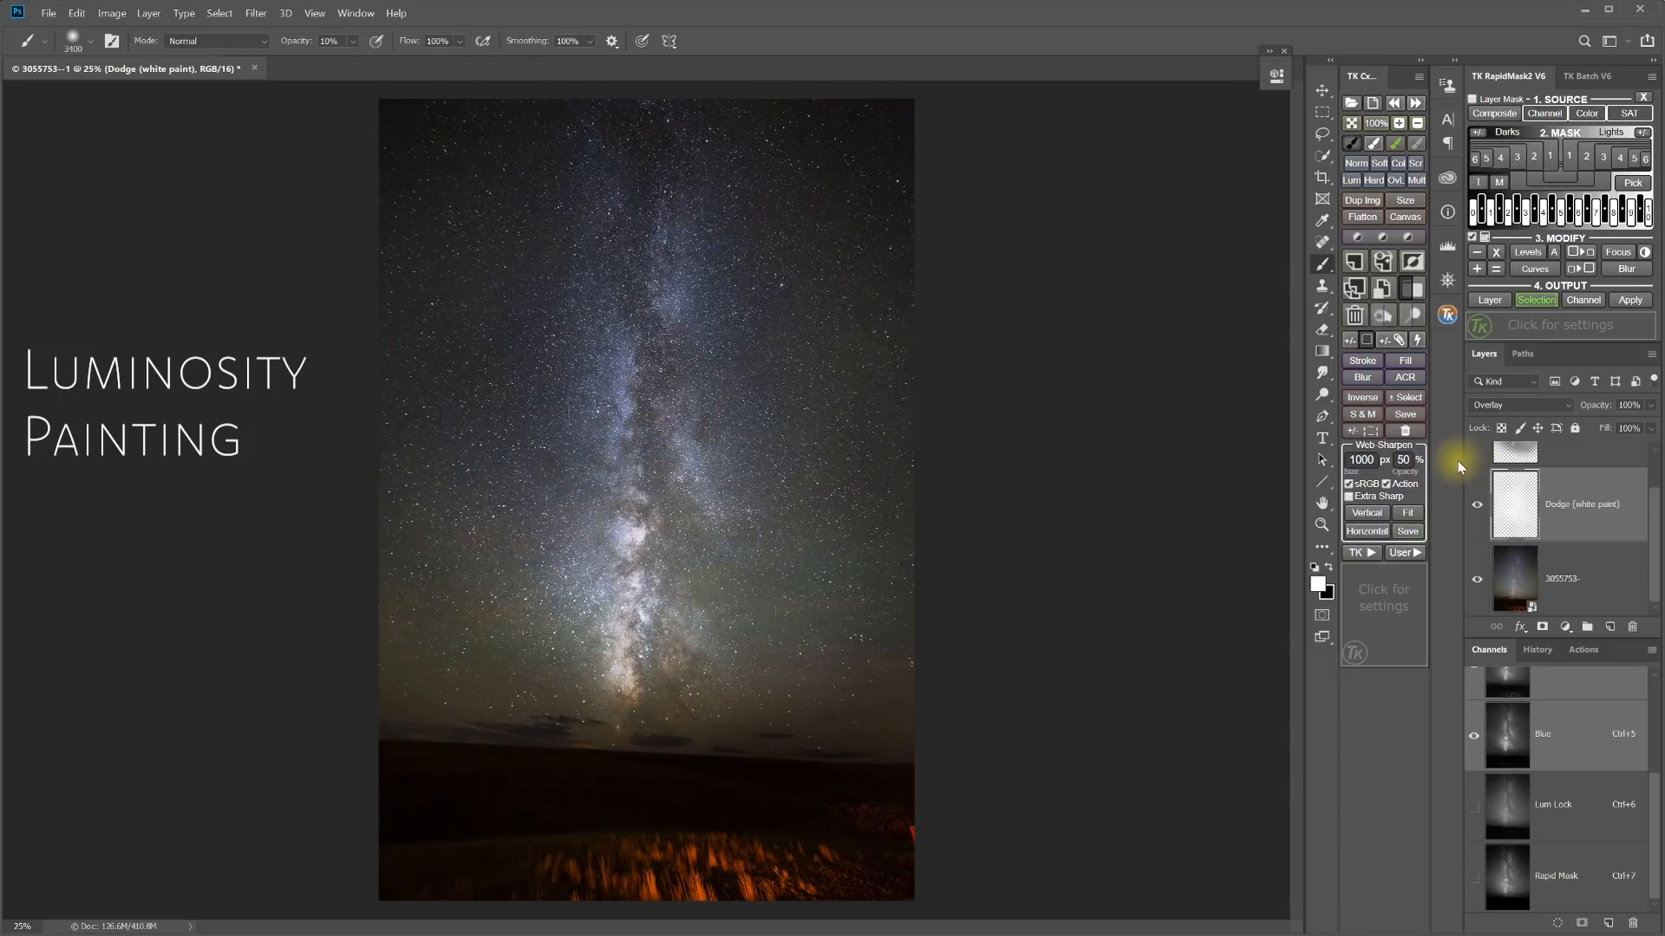
{"action": "left_click", "coordinate": [1479, 508]}
{"action": "left_click", "coordinate": [1480, 507]}
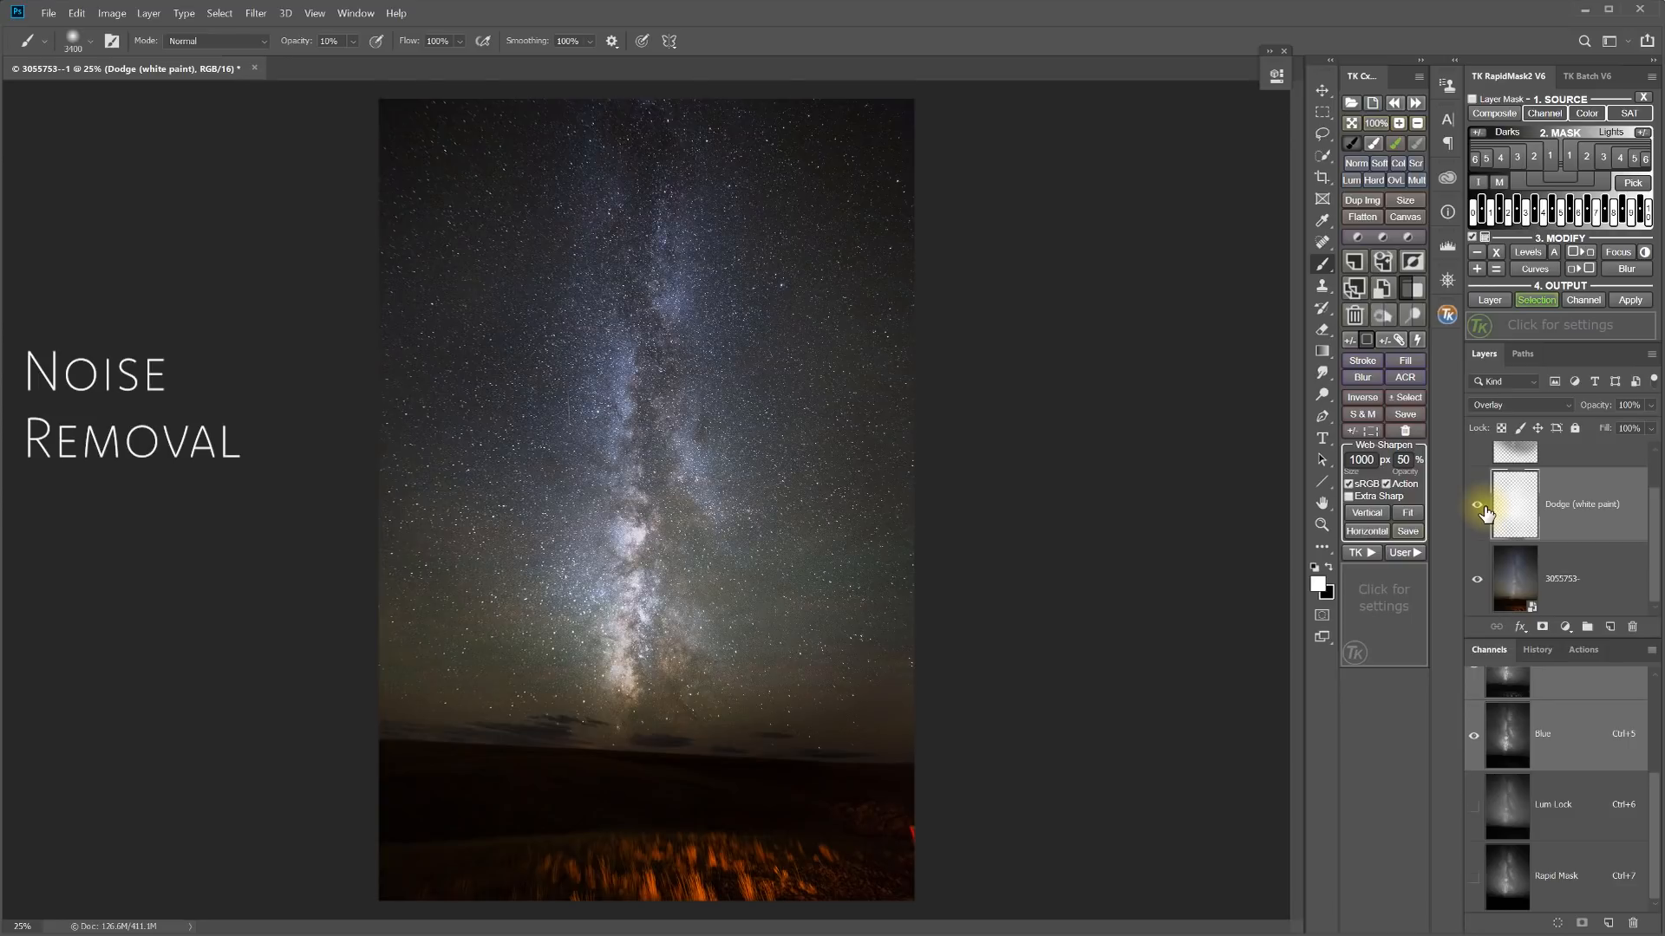
Check the sky's noise at 100% magnification, and duplicate the 3055753- Smart Object layer
{"action": "left_click", "coordinate": [1372, 124]}
{"action": "left_click_drag", "start_coordinate": [433, 759], "coordinate": [486, 639]}
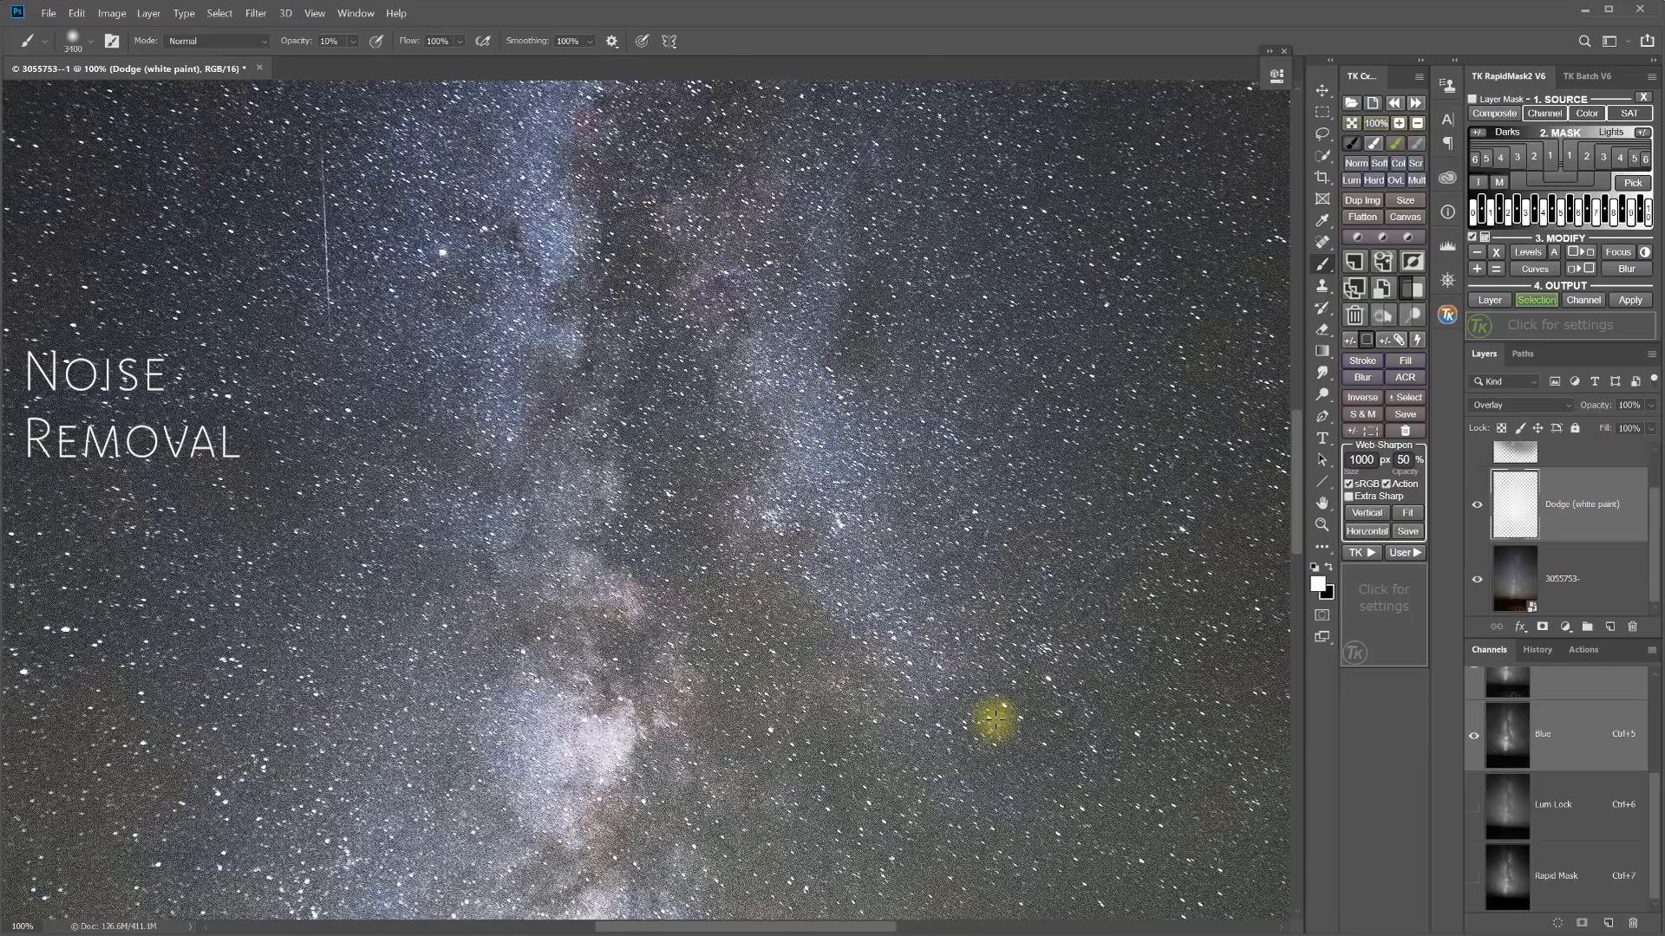
{"action": "left_click_drag", "start_coordinate": [984, 725], "coordinate": [875, 632]}
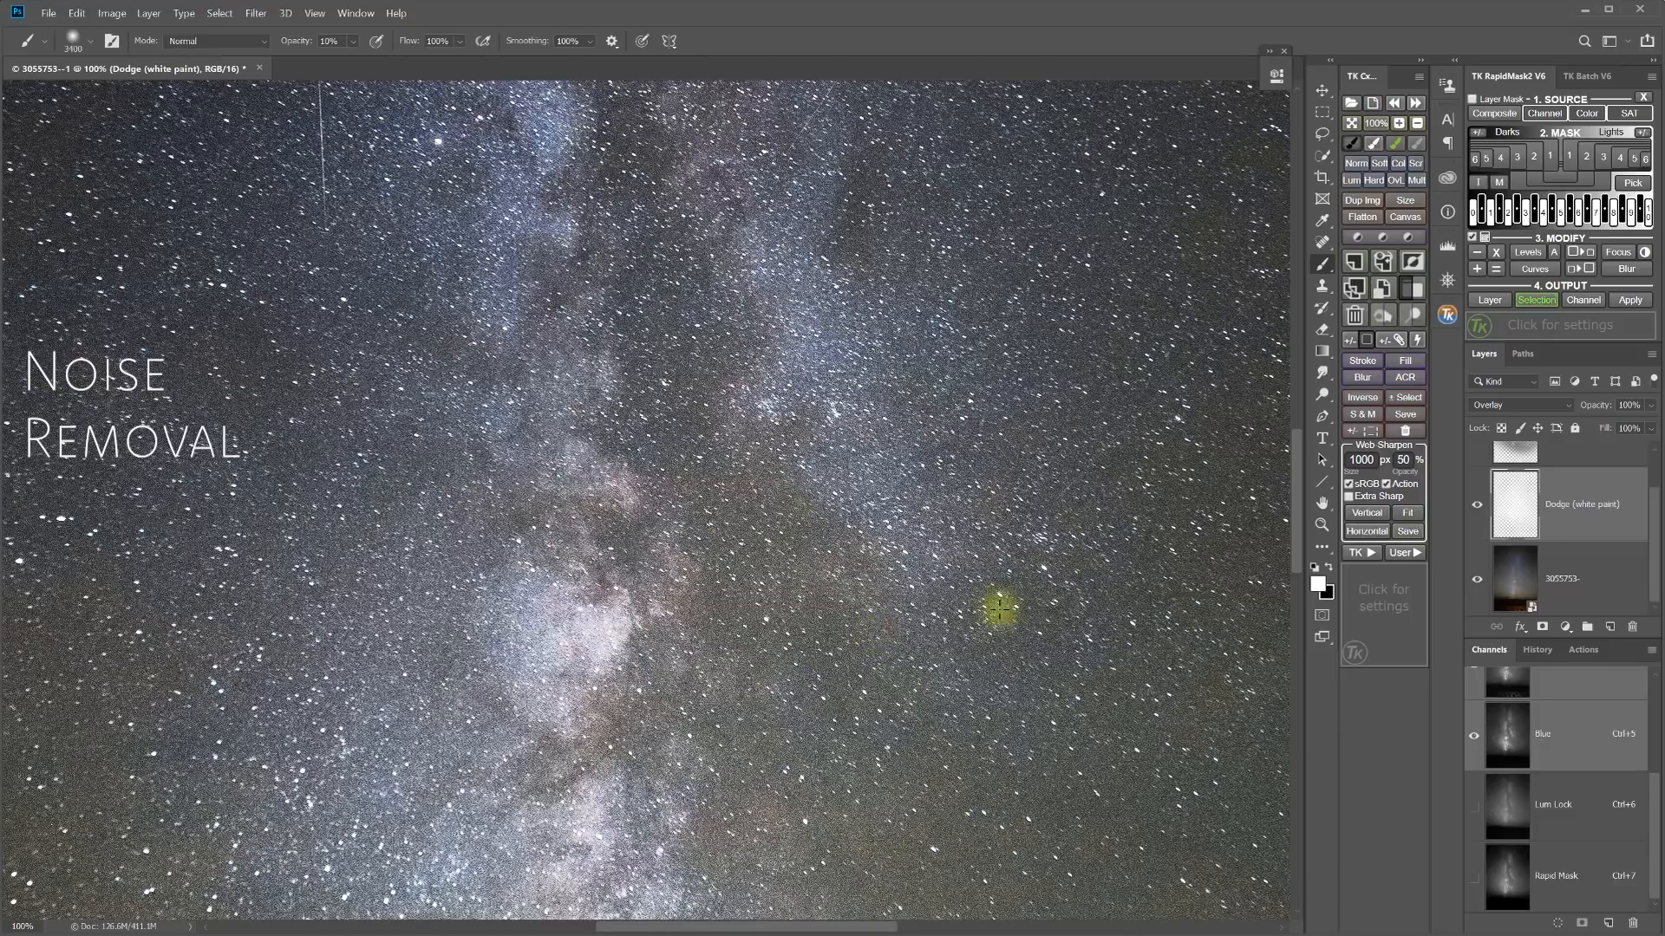
{"action": "left_click", "coordinate": [1569, 581]}
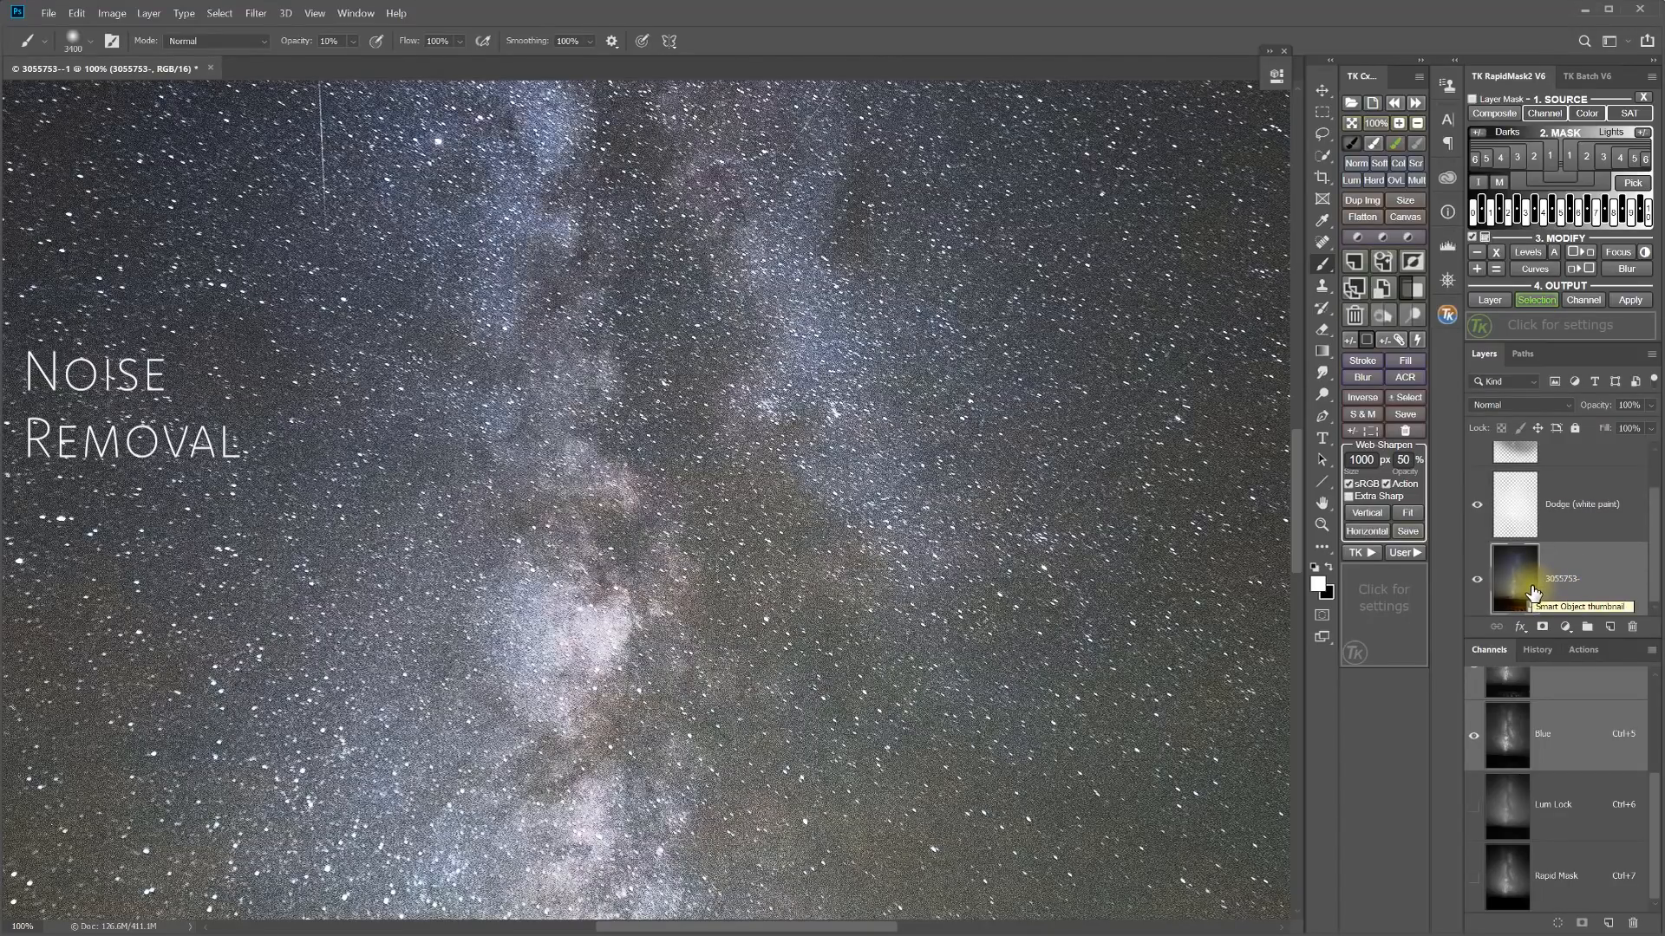
{"action": "left_click", "coordinate": [1358, 292]}
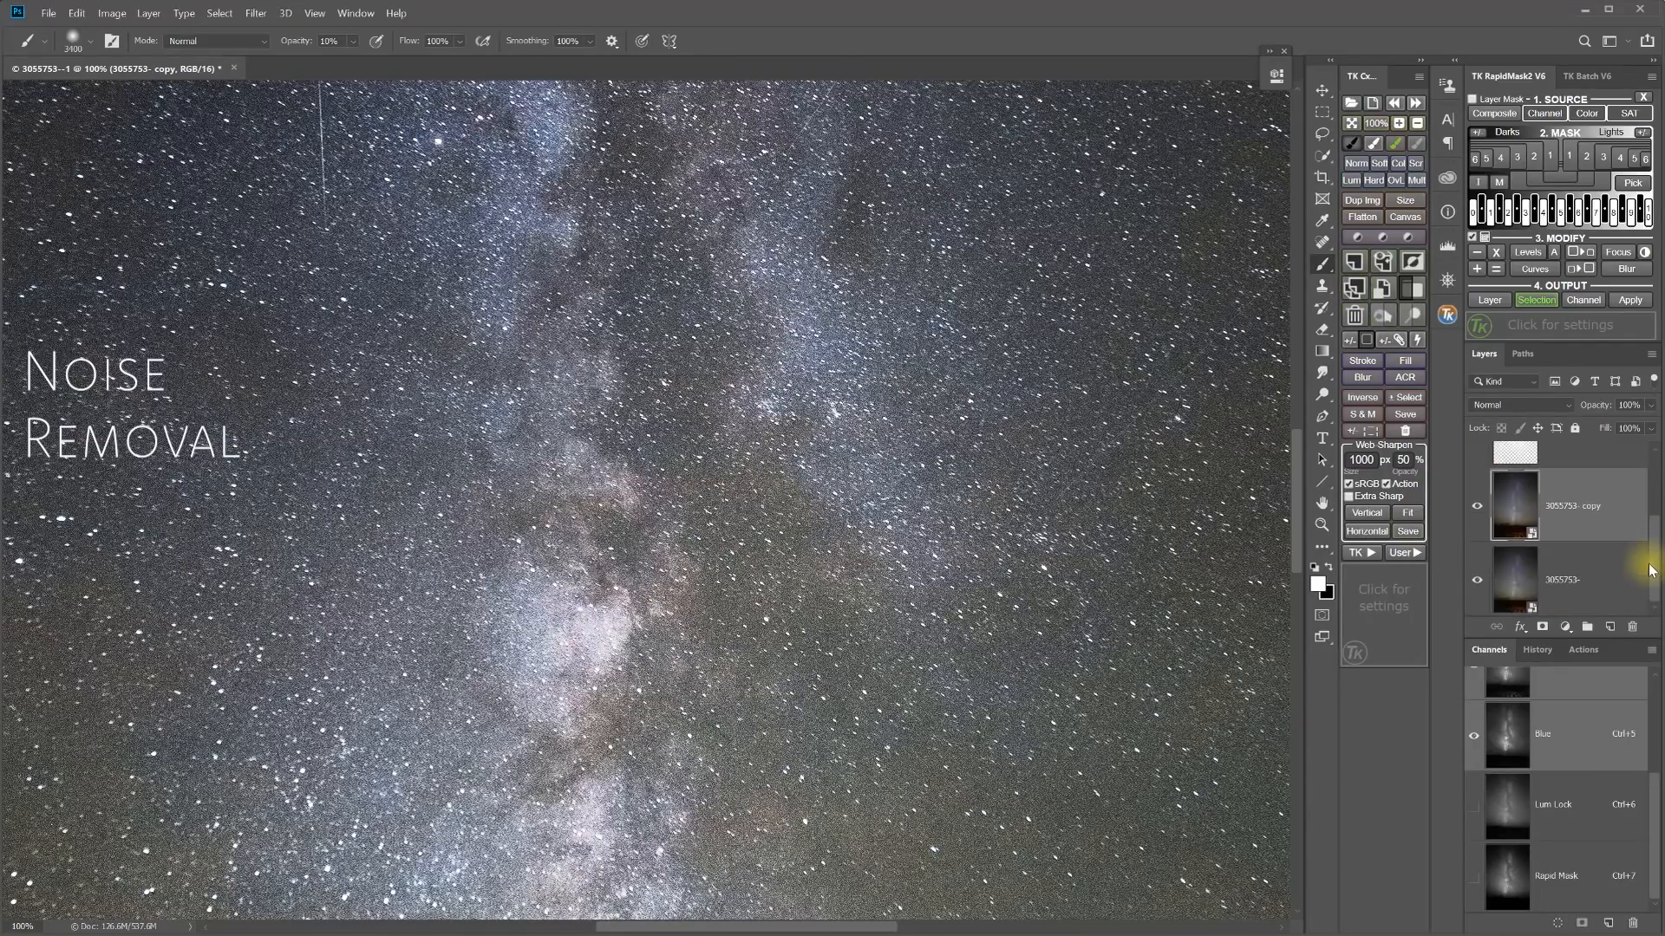
{"action": "scroll", "coordinate": [1639, 565], "scroll_direction": "up", "scroll_amount": 2}
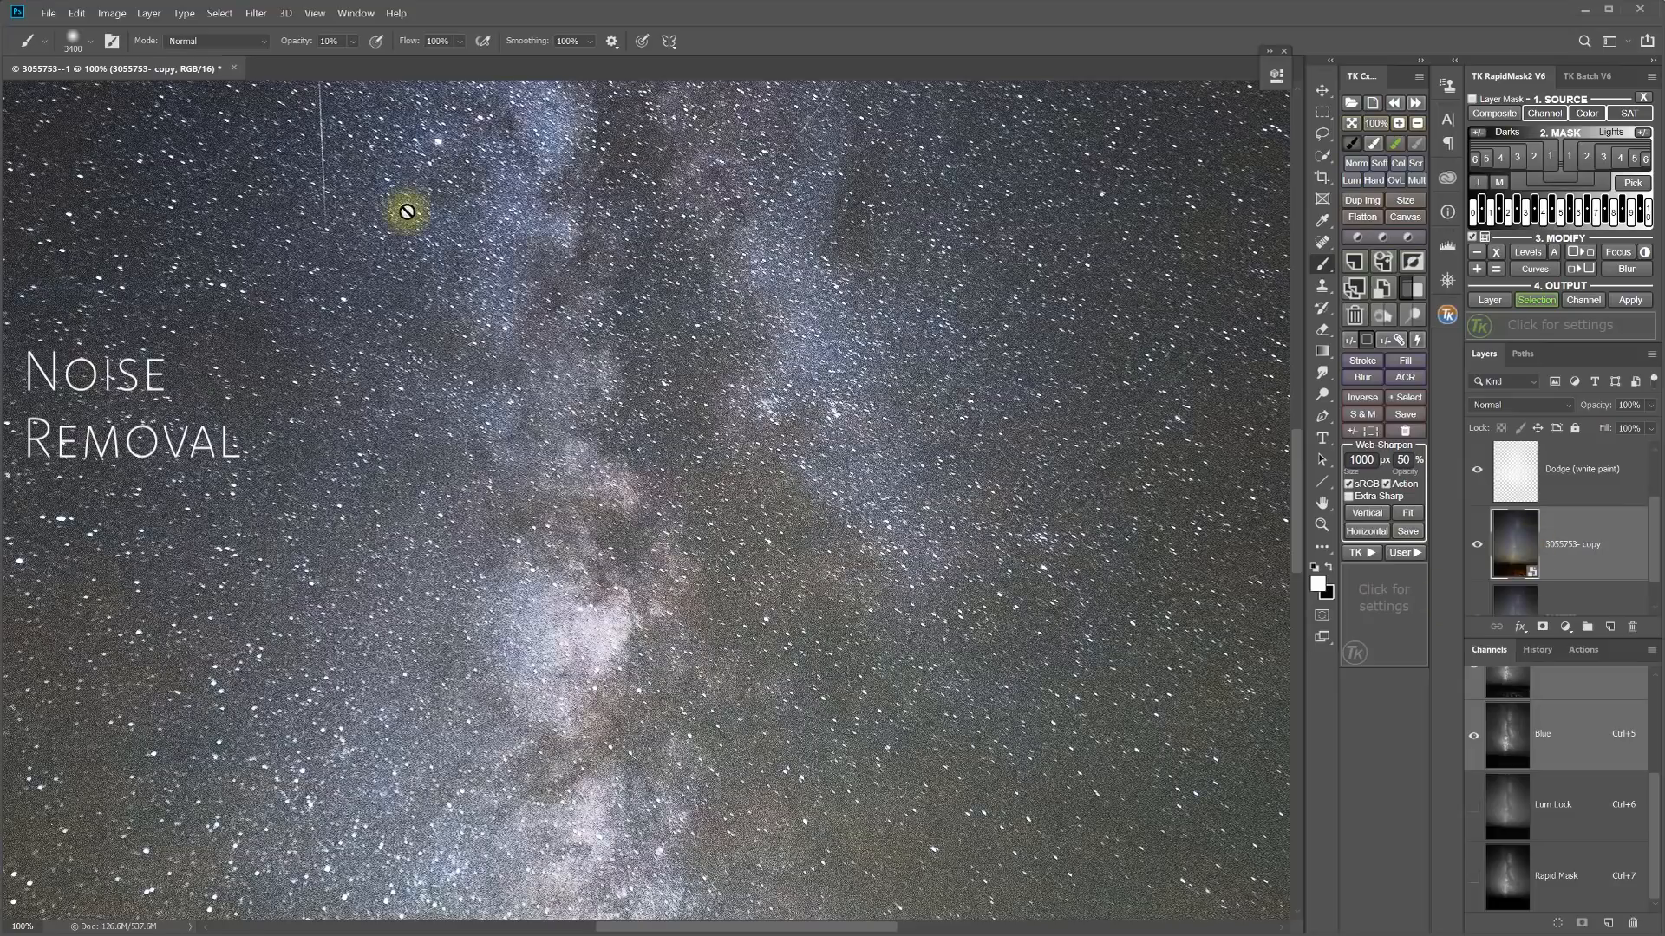
{"action": "left_click", "coordinate": [260, 14]}
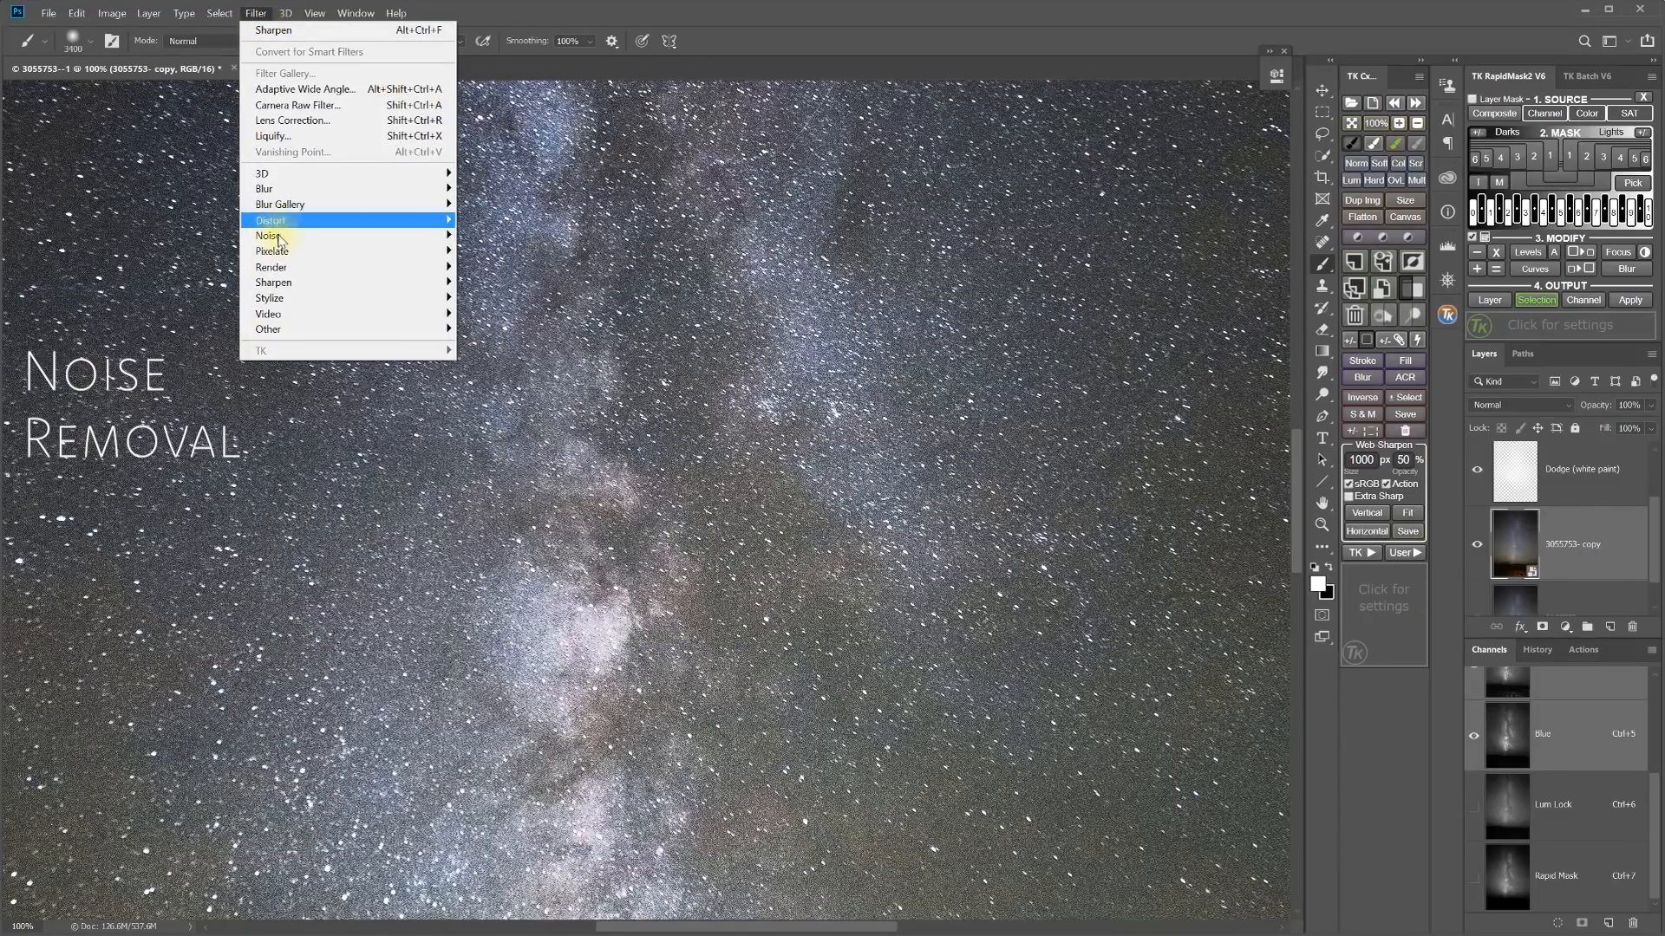
{"action": "mouse_move", "coordinate": [271, 235]}
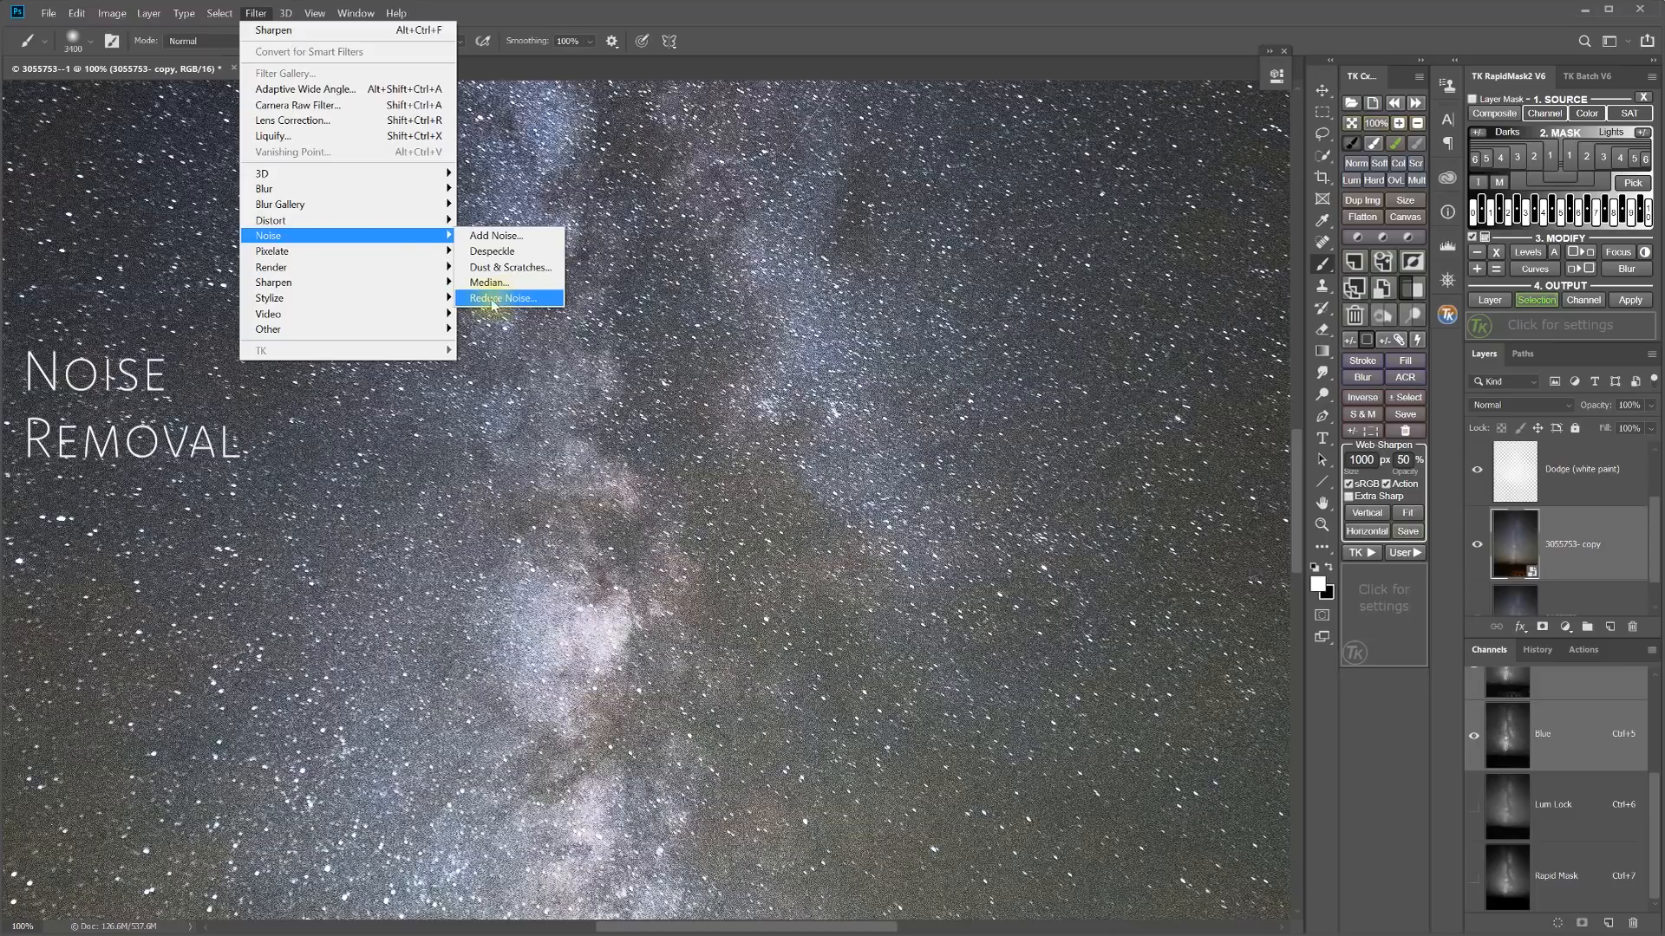
{"action": "left_click", "coordinate": [829, 42]}
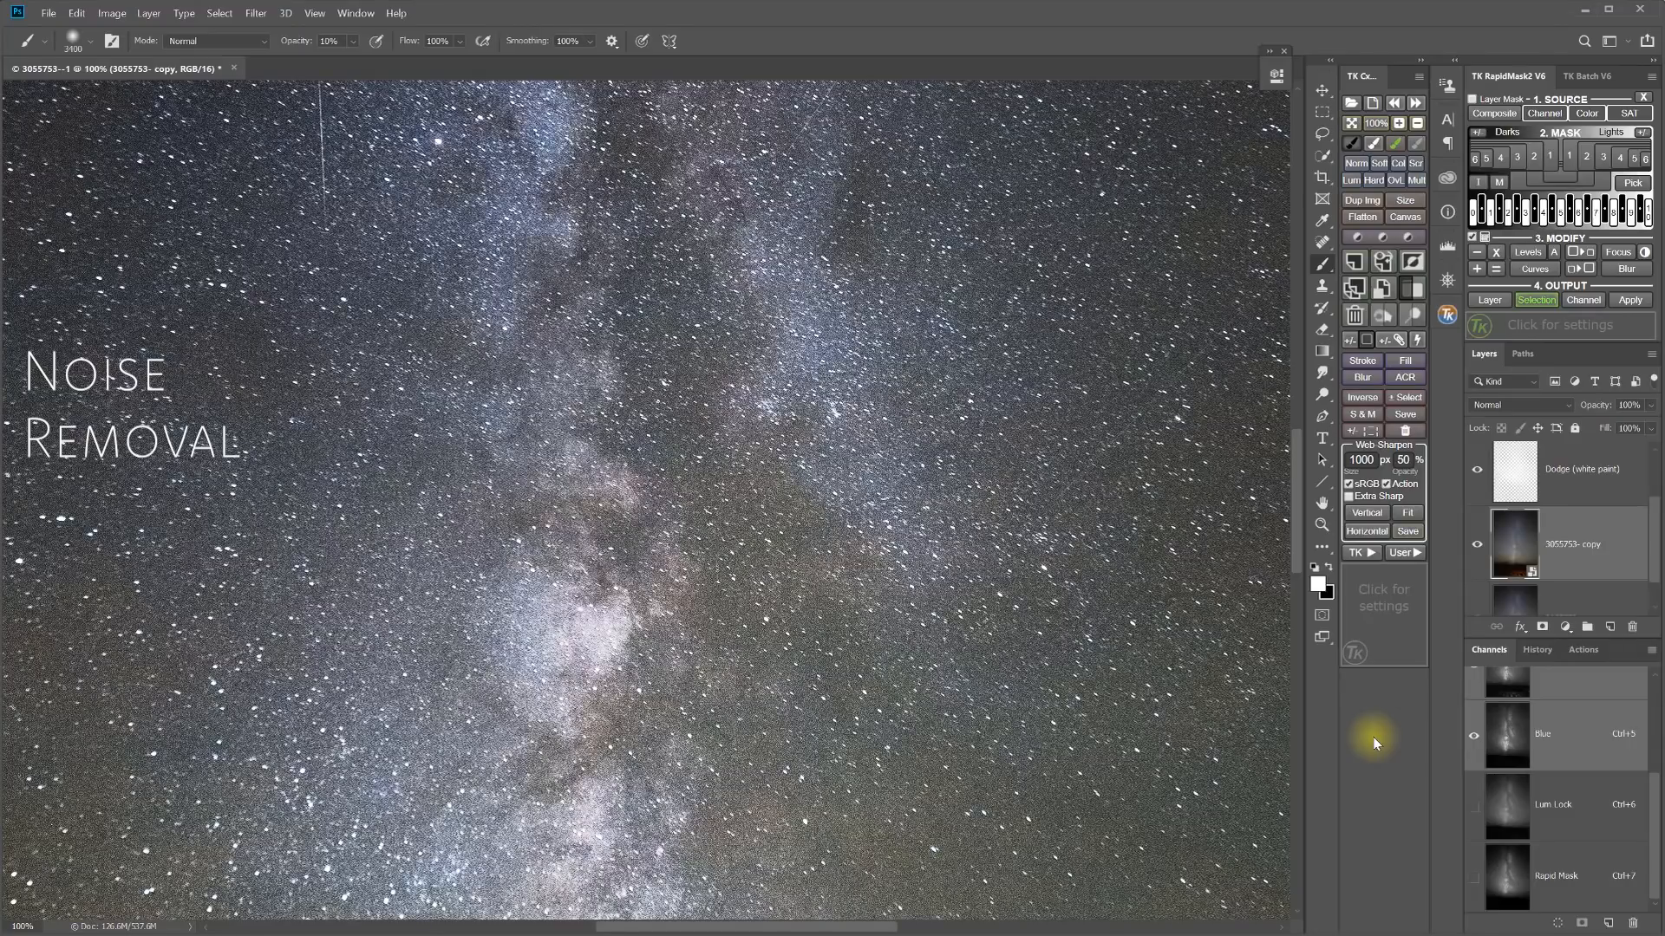
Open the copied Smart Object's raw settings in Camera Raw, and set Luminance noise reduction to 38 in the Detail settings
{"action": "double_click", "coordinate": [1513, 543]}
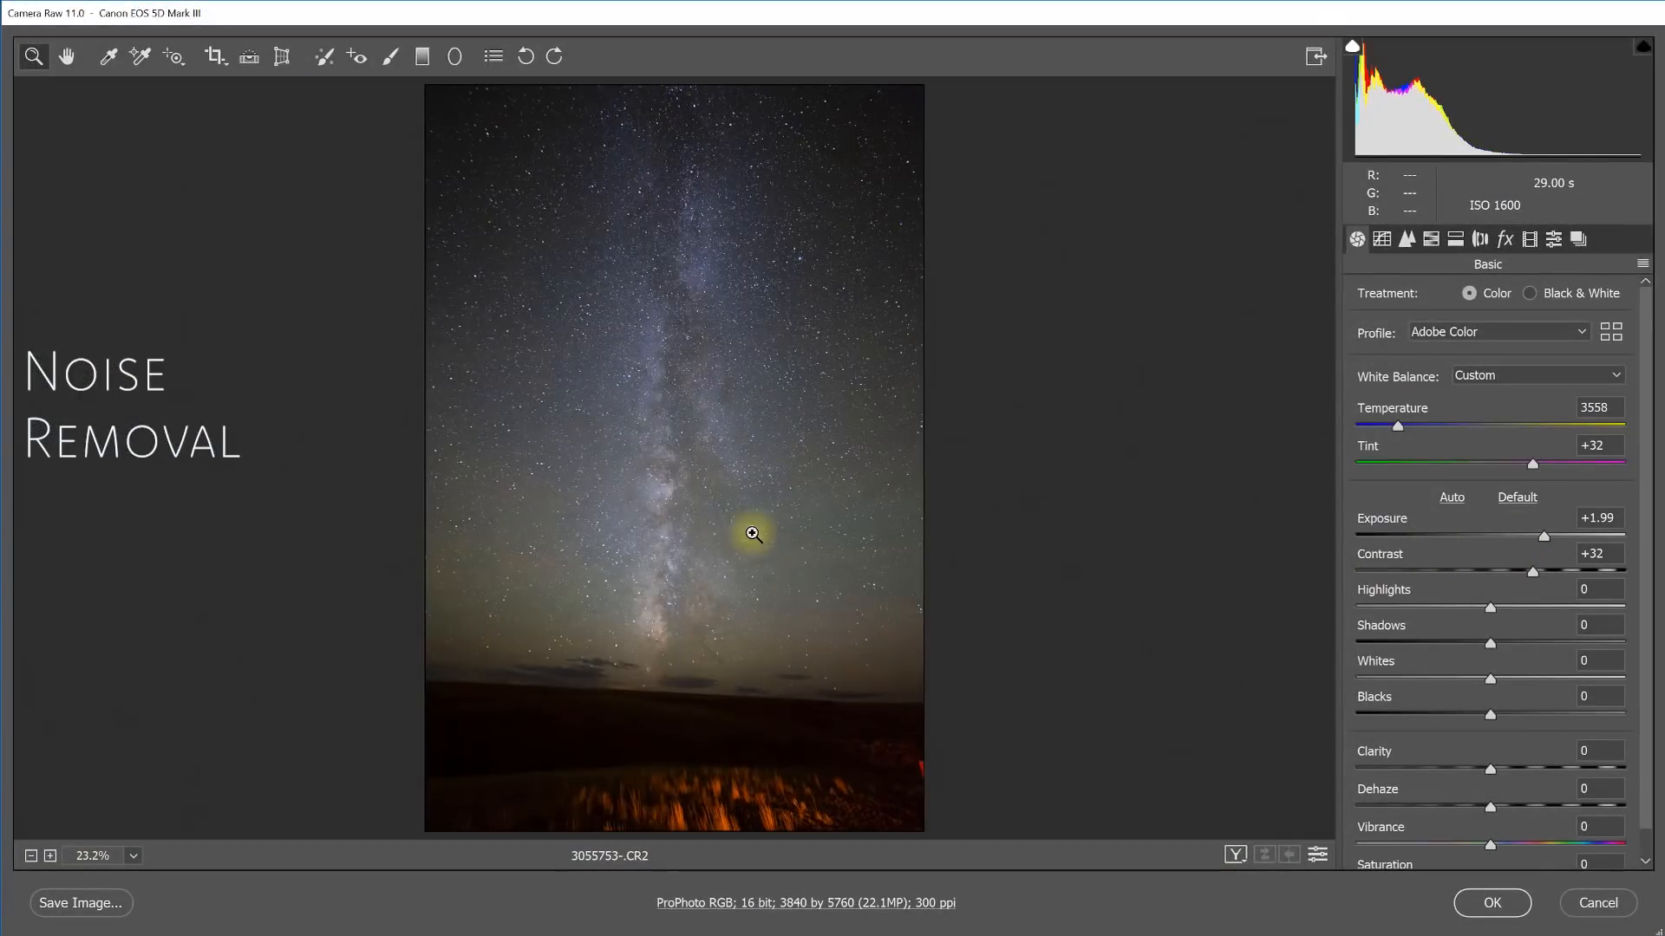
{"action": "left_click", "coordinate": [134, 857]}
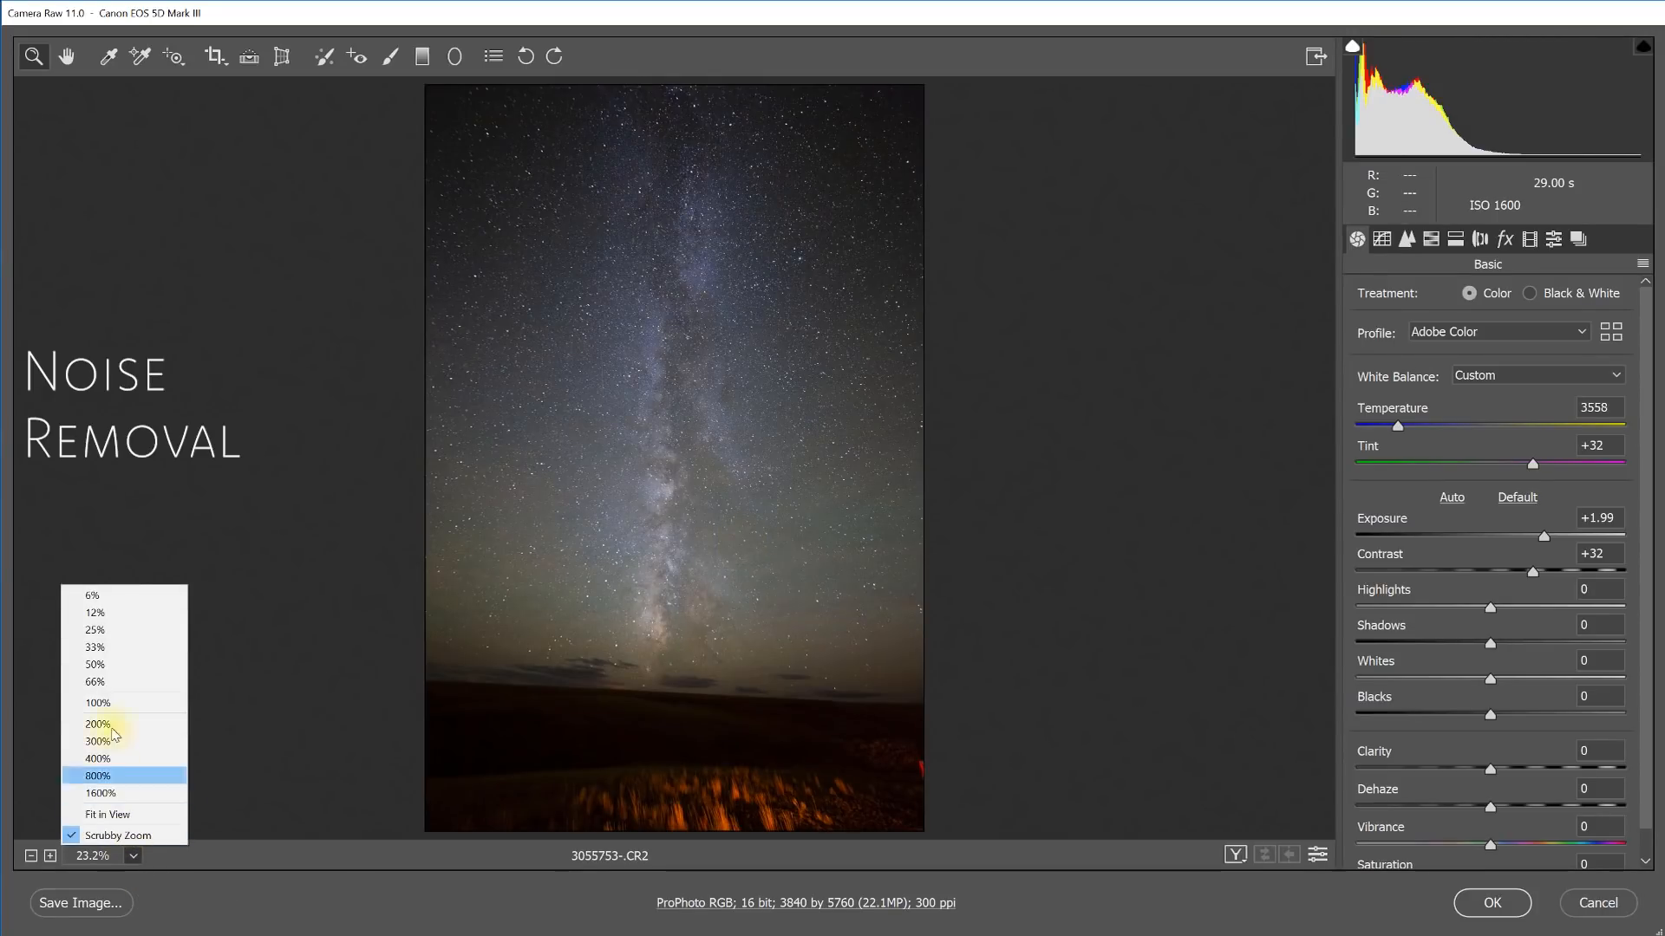
{"action": "left_click", "coordinate": [112, 702]}
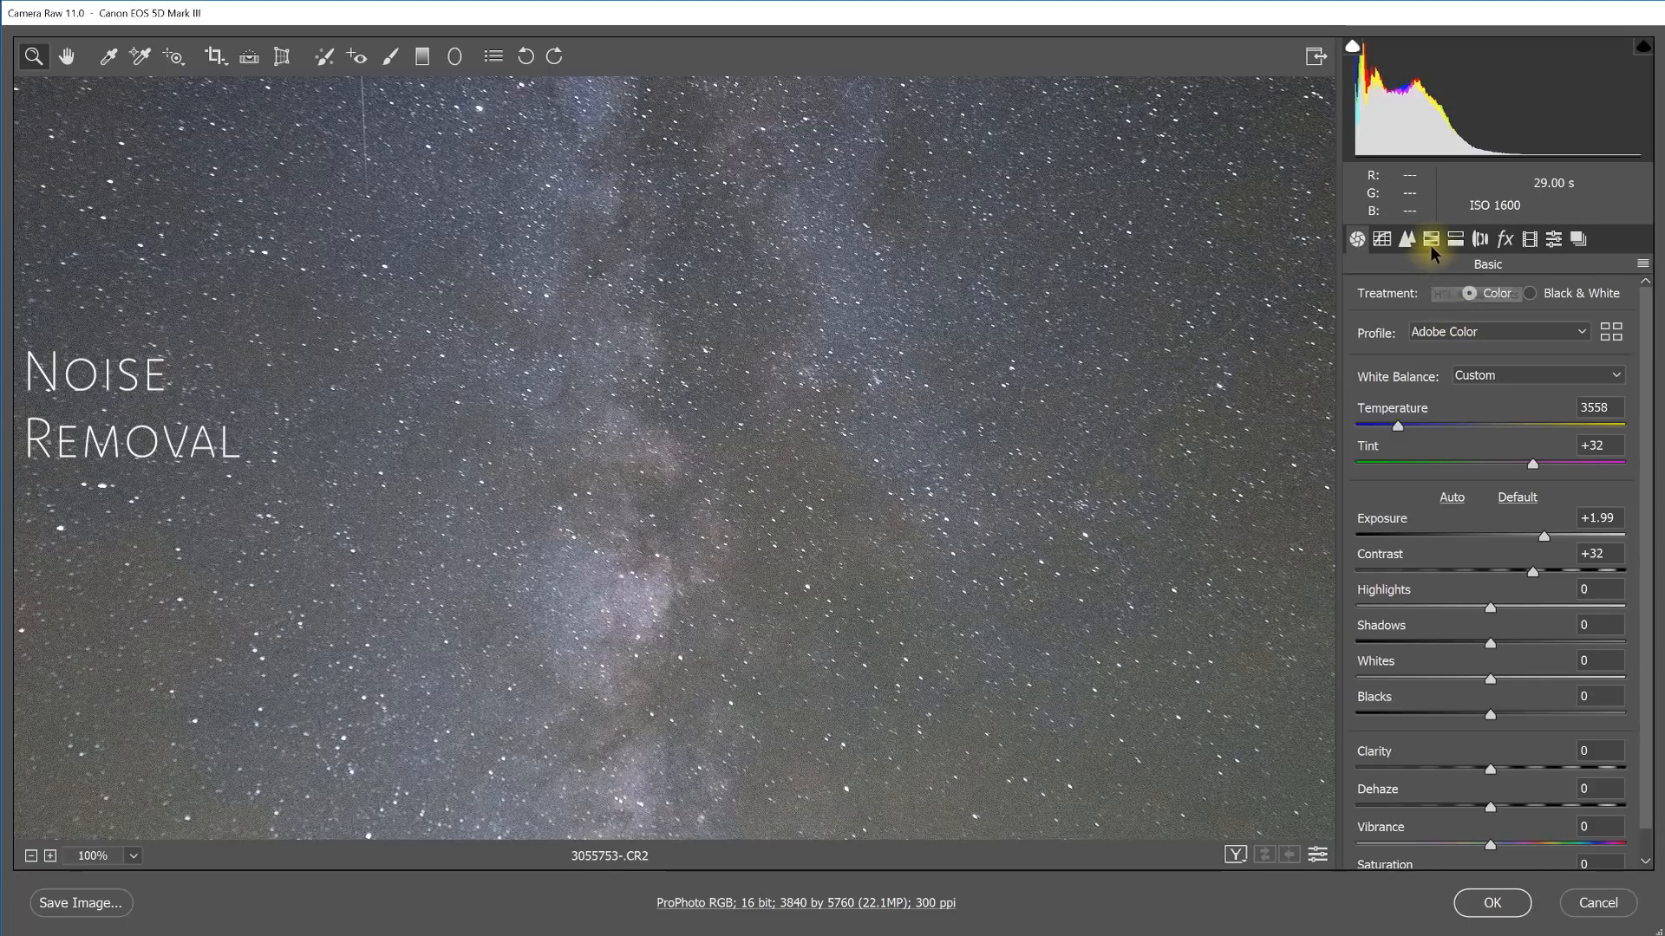
{"action": "left_click", "coordinate": [1406, 240]}
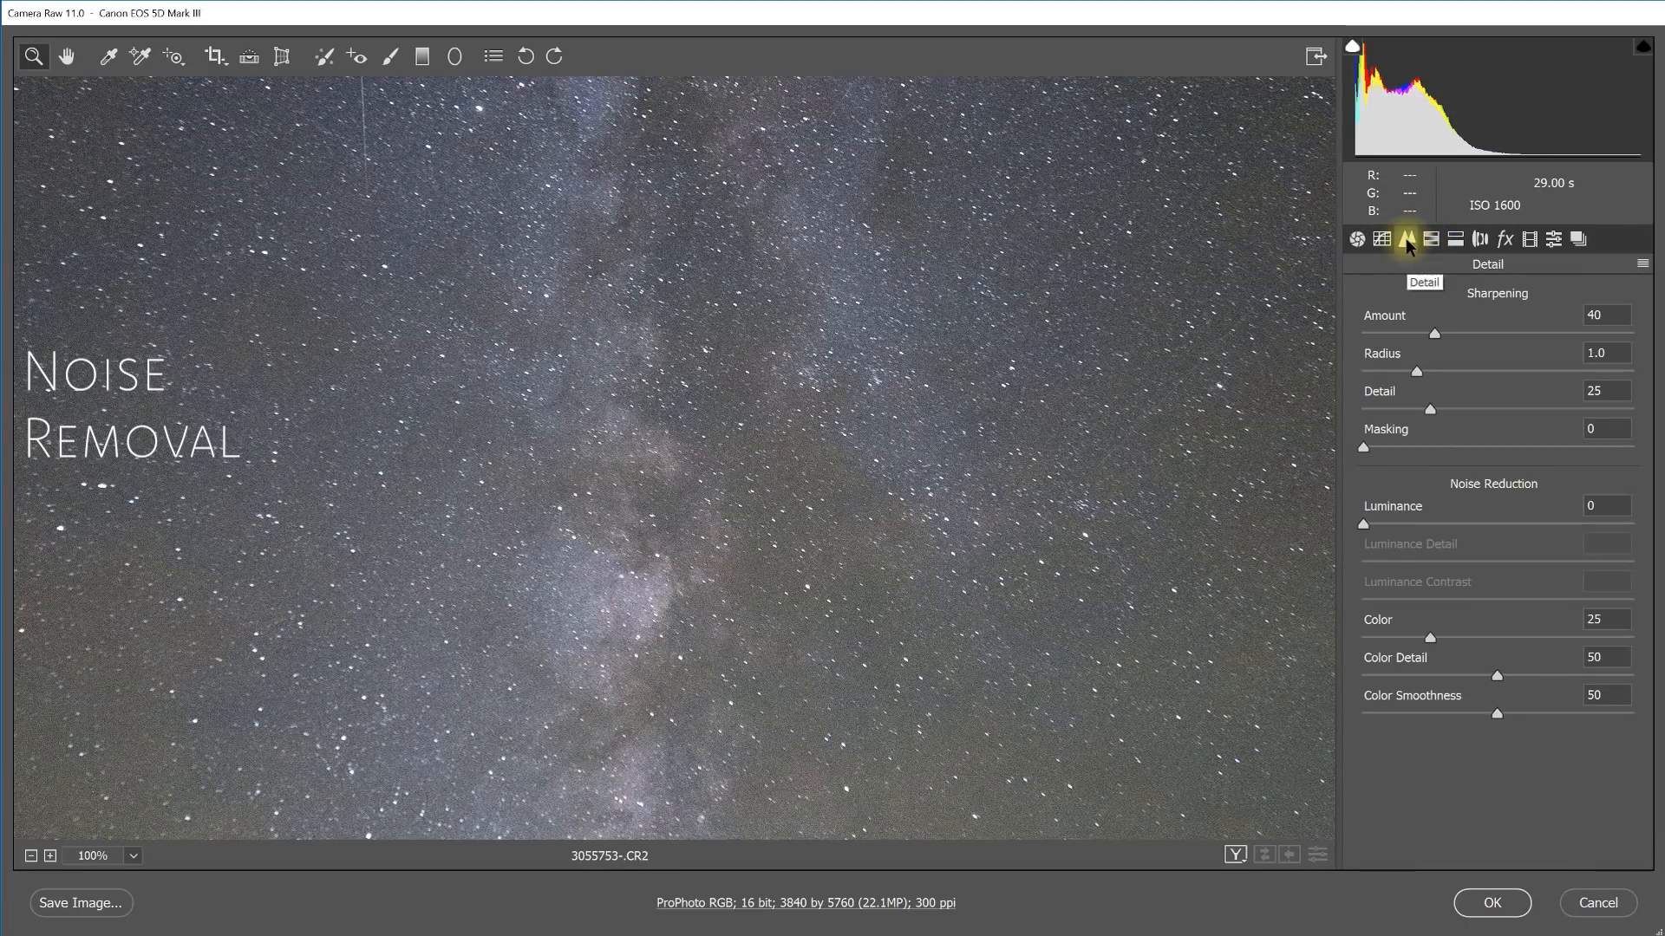
{"action": "left_click", "coordinate": [1364, 525]}
{"action": "left_click_drag", "start_coordinate": [1364, 525], "coordinate": [1446, 526]}
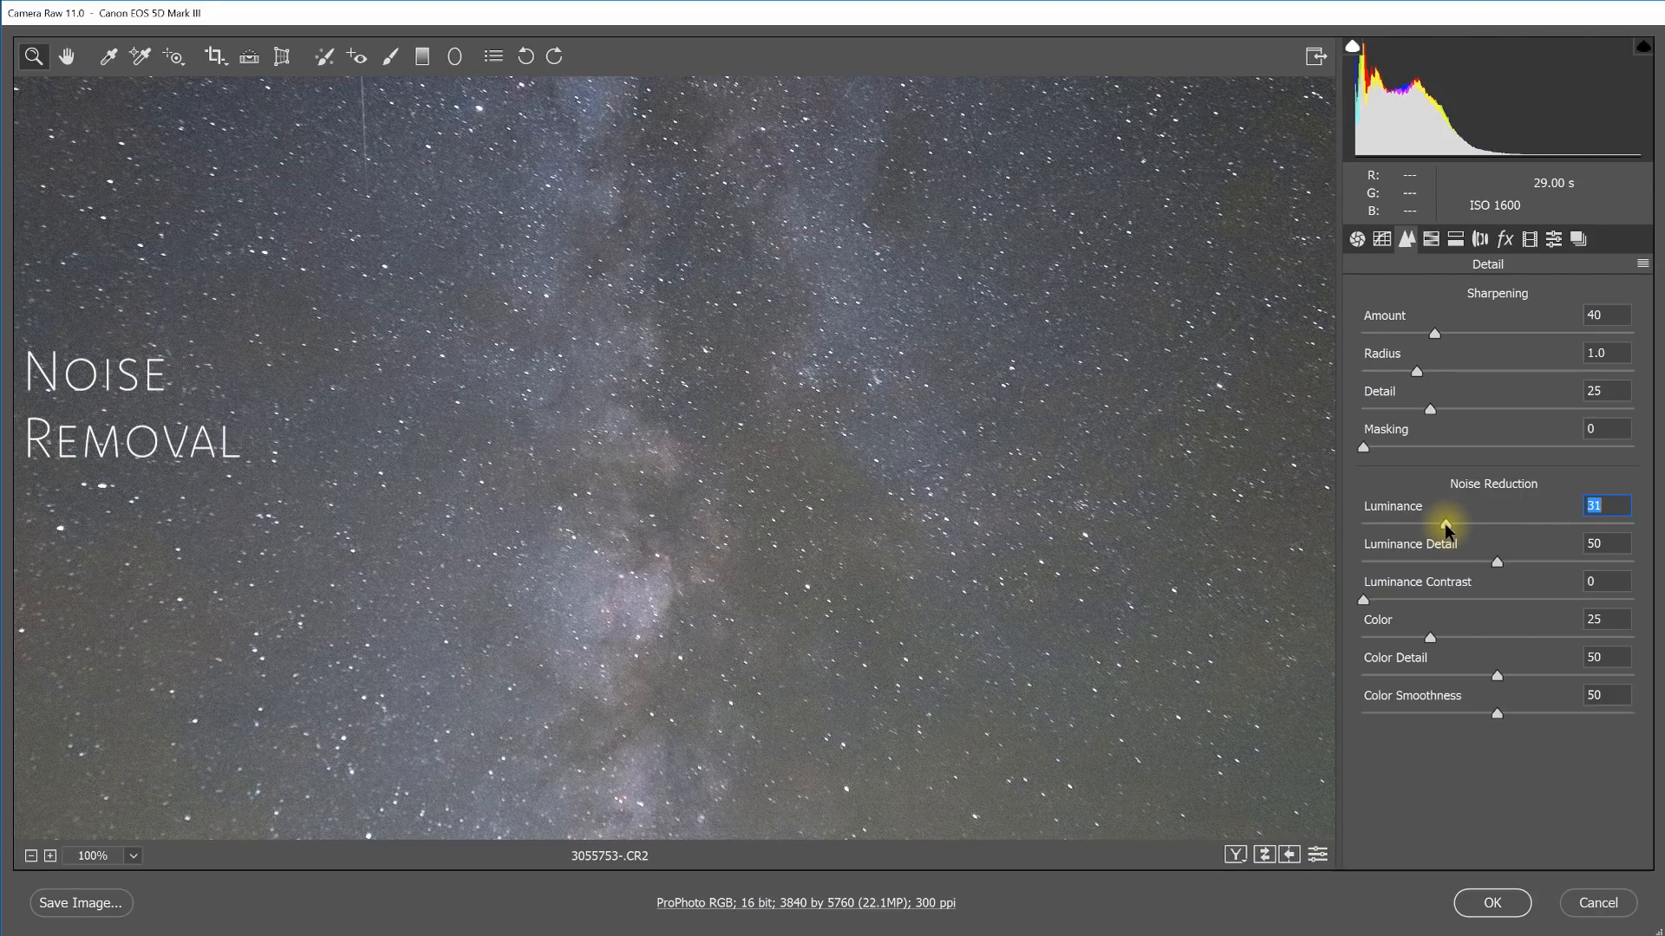
{"action": "left_click_drag", "start_coordinate": [1447, 526], "coordinate": [1465, 525]}
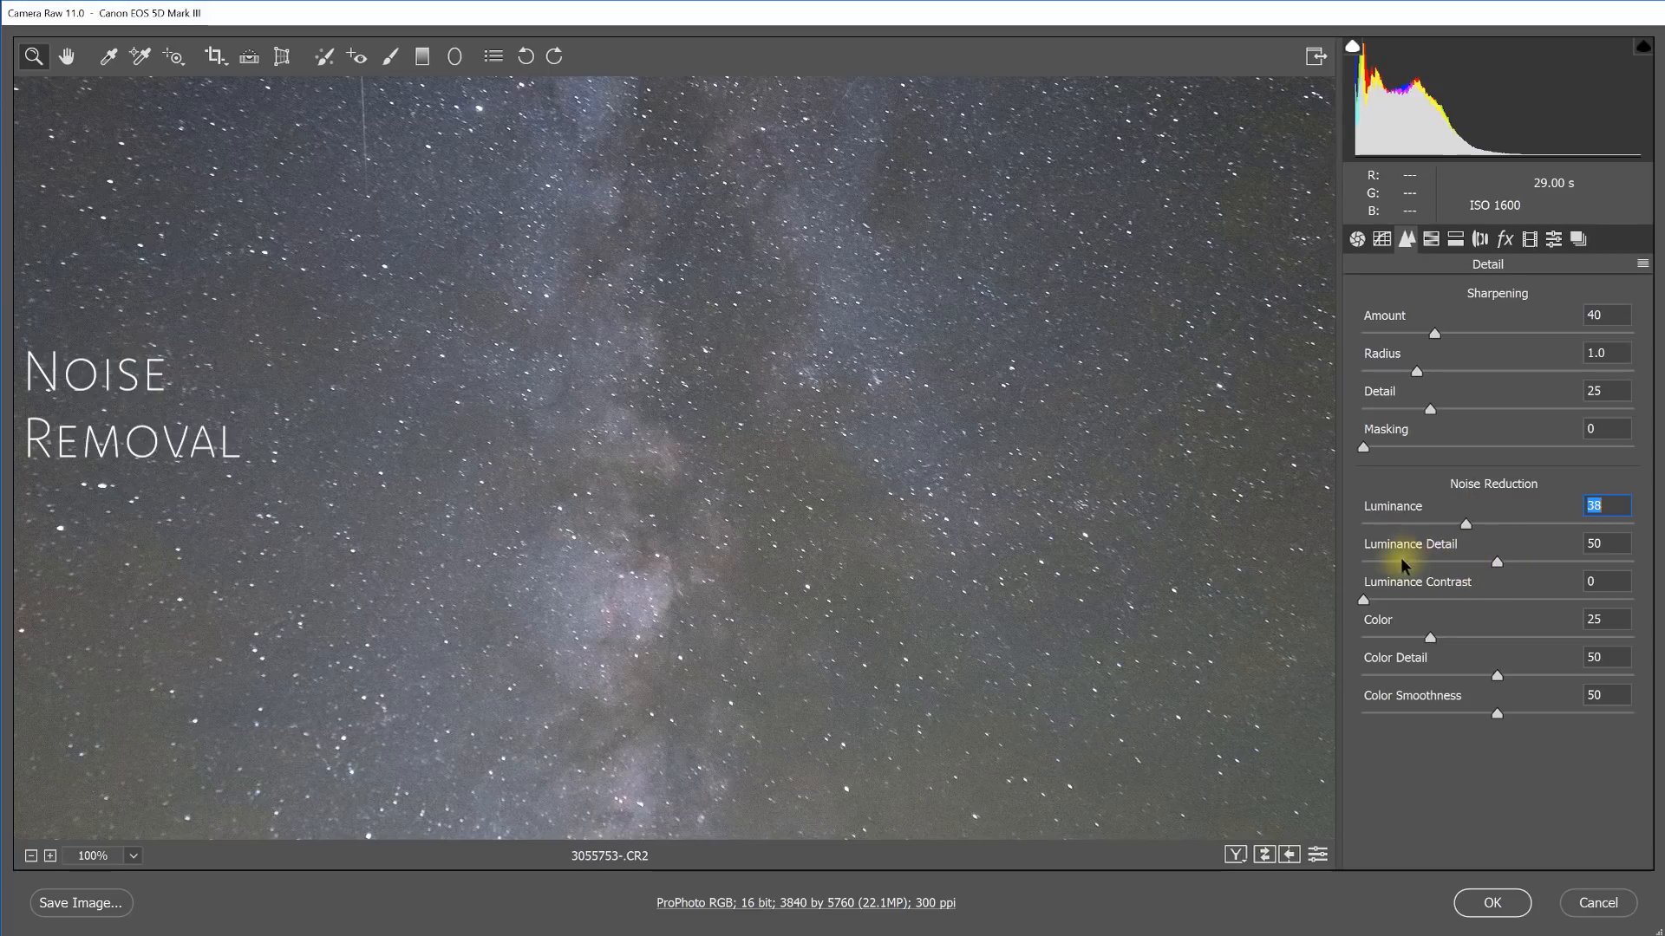
Set Luminance Detail to 0, Luminance to 53 and sharpening Amount to 0, apply the raw settings, and compare the copied layer with the original
{"action": "left_click_drag", "start_coordinate": [1496, 562], "coordinate": [1349, 575]}
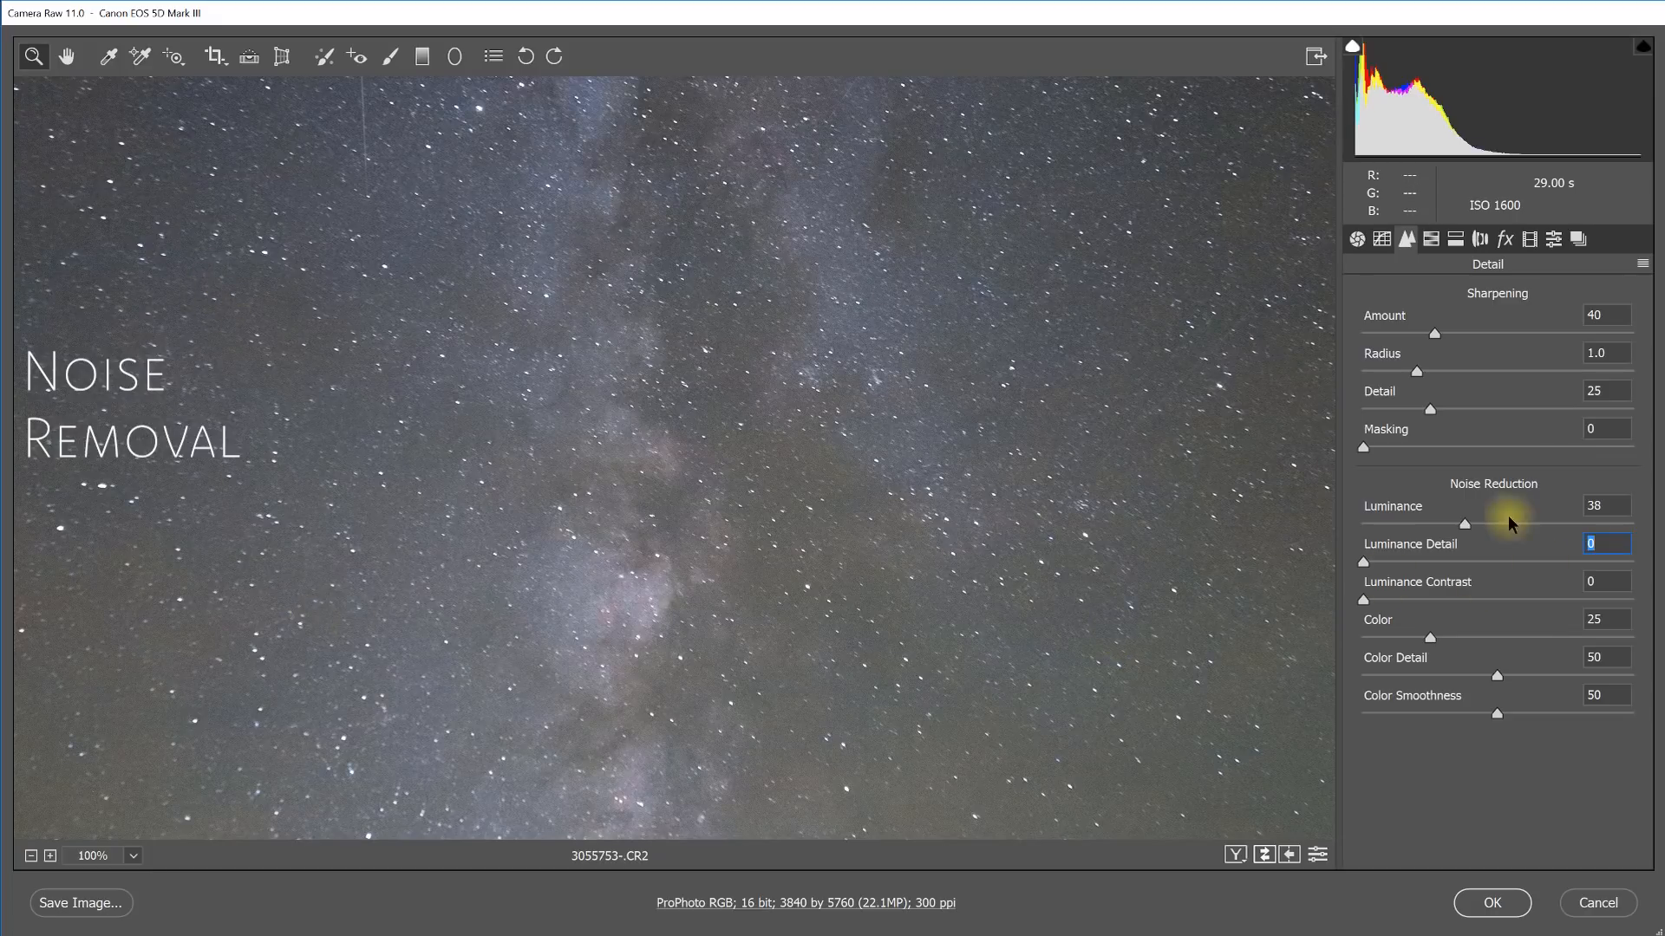
{"action": "left_click_drag", "start_coordinate": [1467, 527], "coordinate": [1506, 532]}
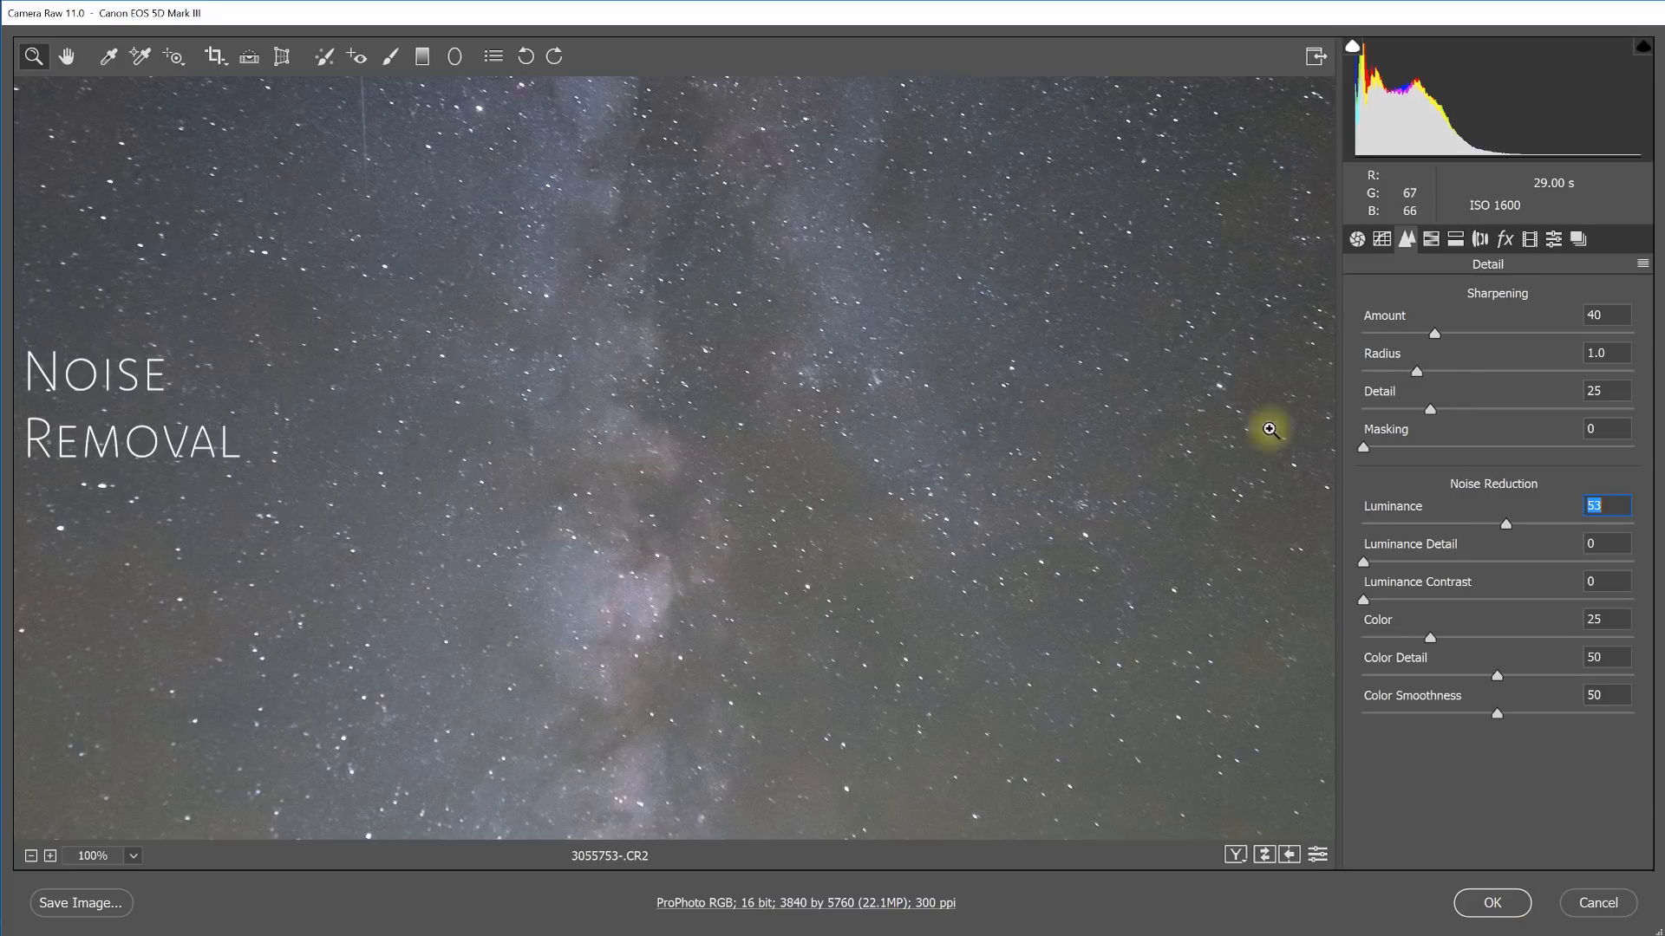
{"action": "left_click_drag", "start_coordinate": [1434, 345], "coordinate": [1363, 348]}
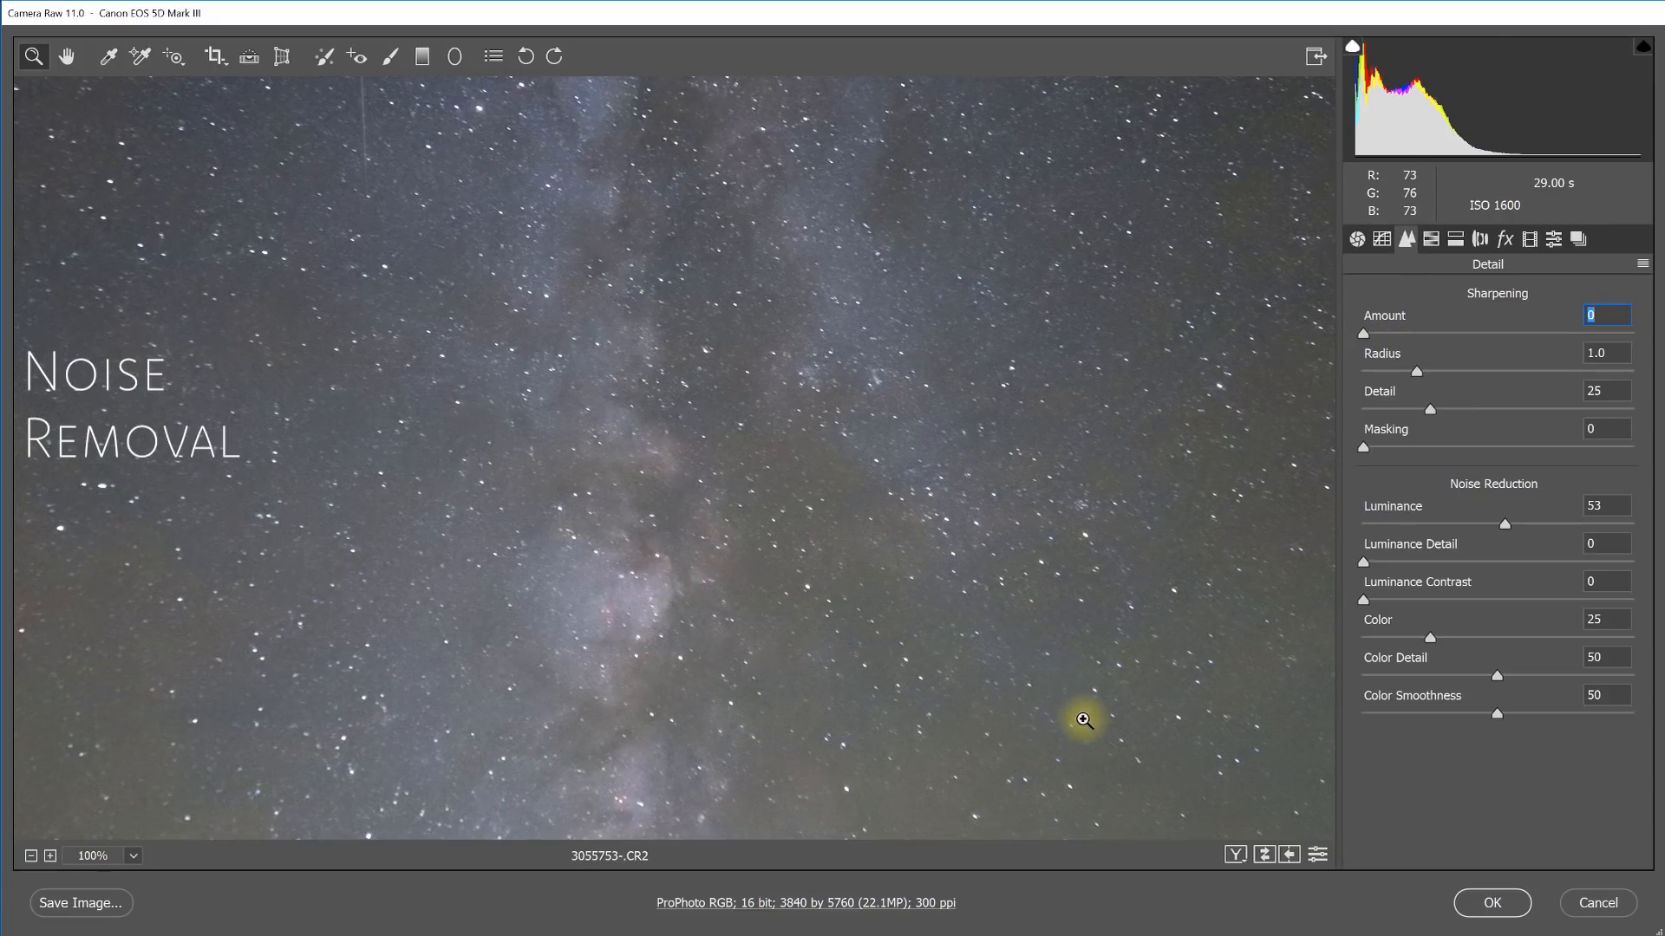
{"action": "left_click", "coordinate": [1483, 906]}
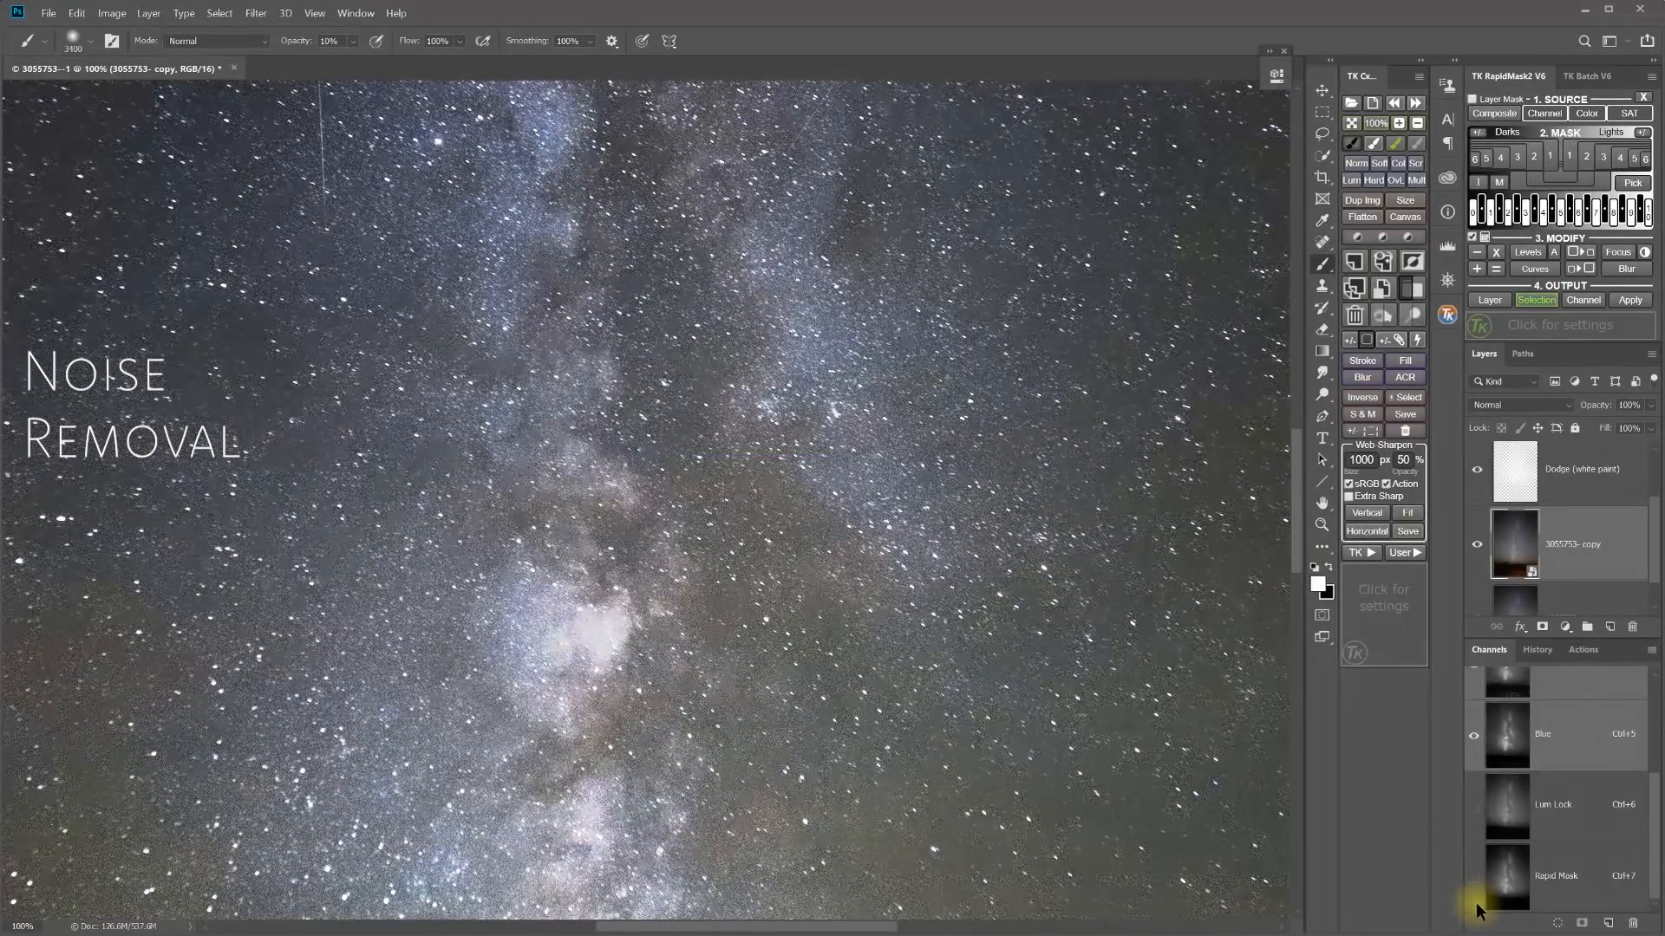
{"action": "left_click", "coordinate": [1477, 549]}
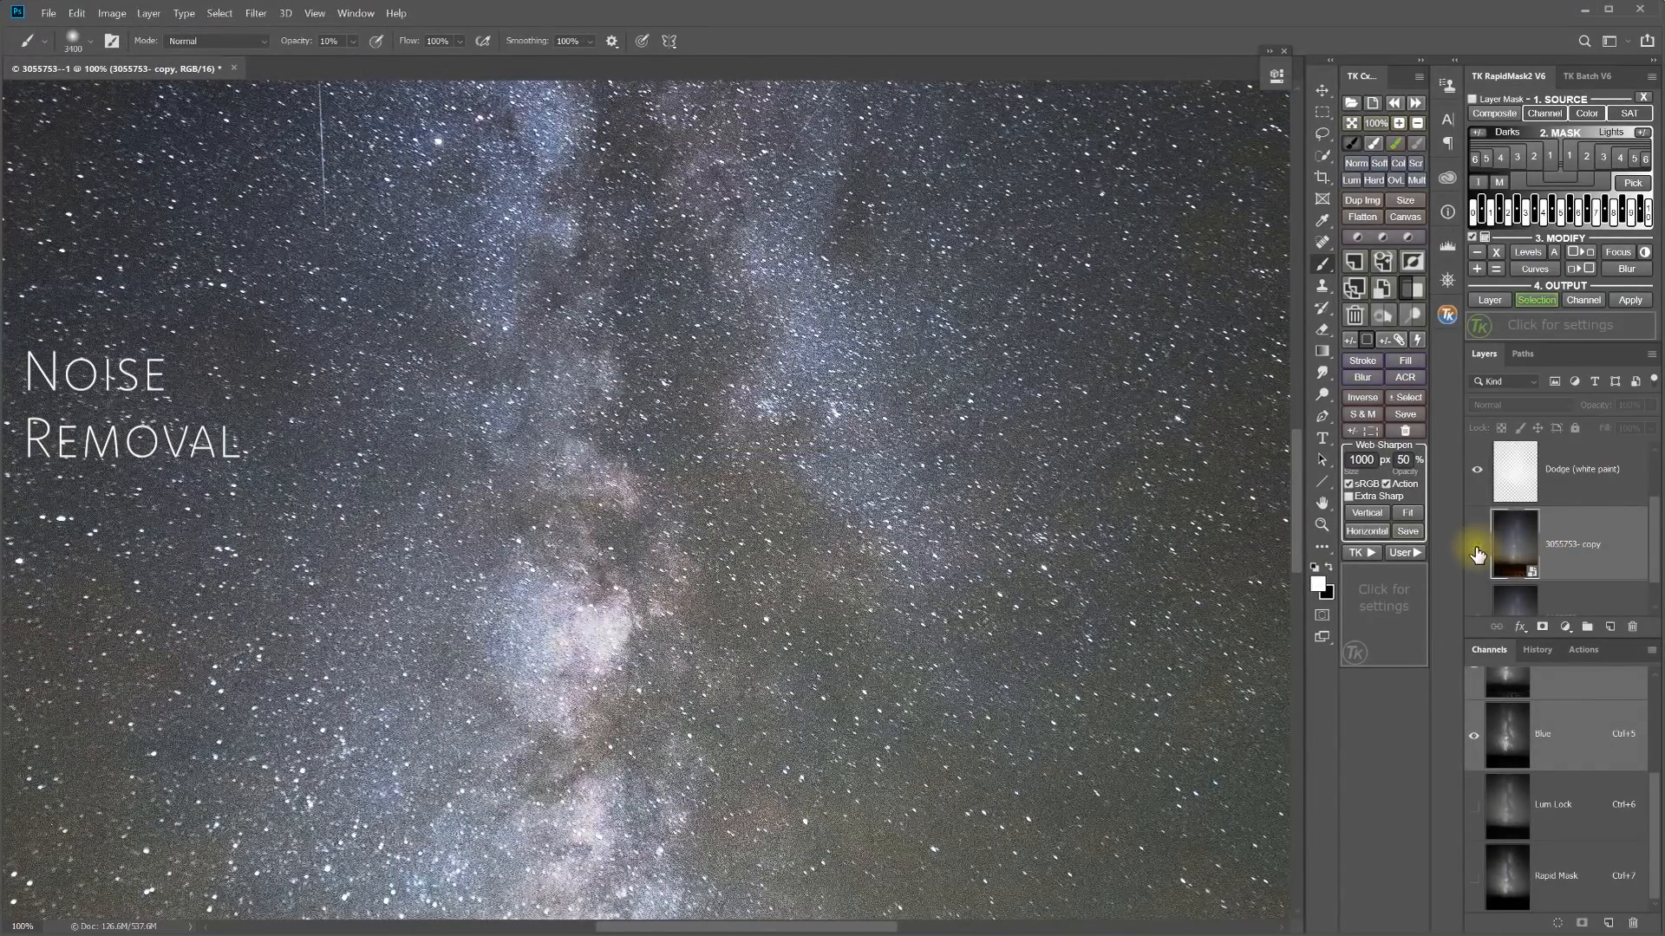
{"action": "left_click", "coordinate": [1478, 549]}
{"action": "left_click", "coordinate": [1477, 549]}
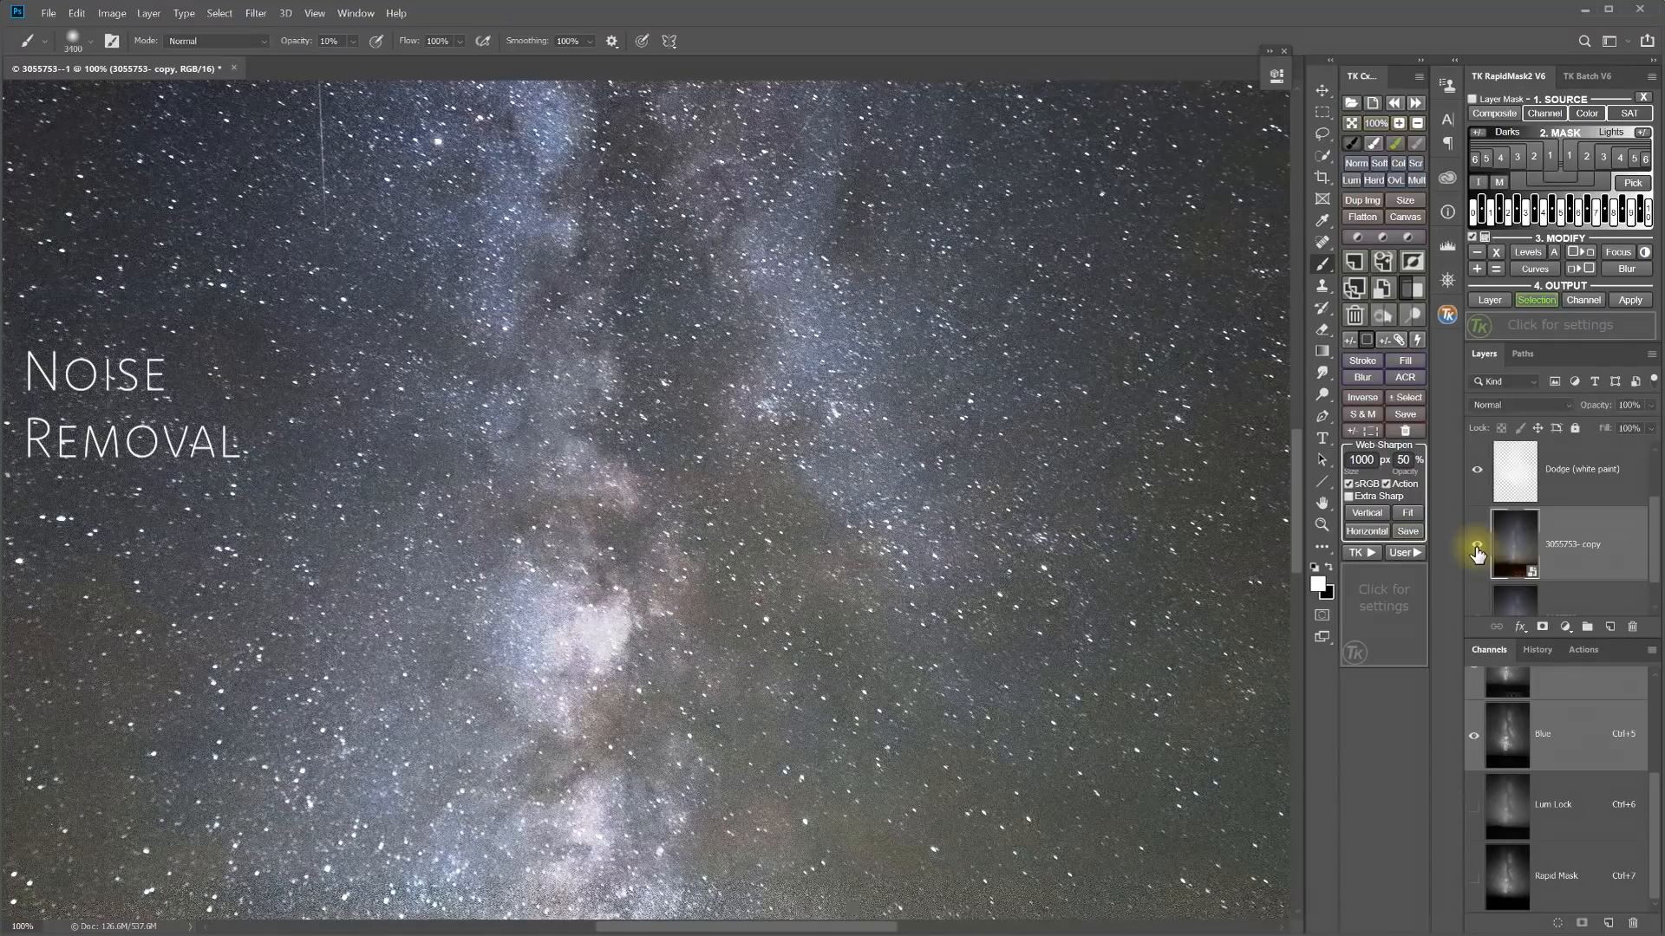
{"action": "left_click", "coordinate": [1477, 549]}
{"action": "left_click", "coordinate": [1478, 549]}
Generate a Darks-1 luminosity mask from the composite and apply it as a layer mask on the 3055753- copy layer
{"action": "left_click", "coordinate": [1494, 115]}
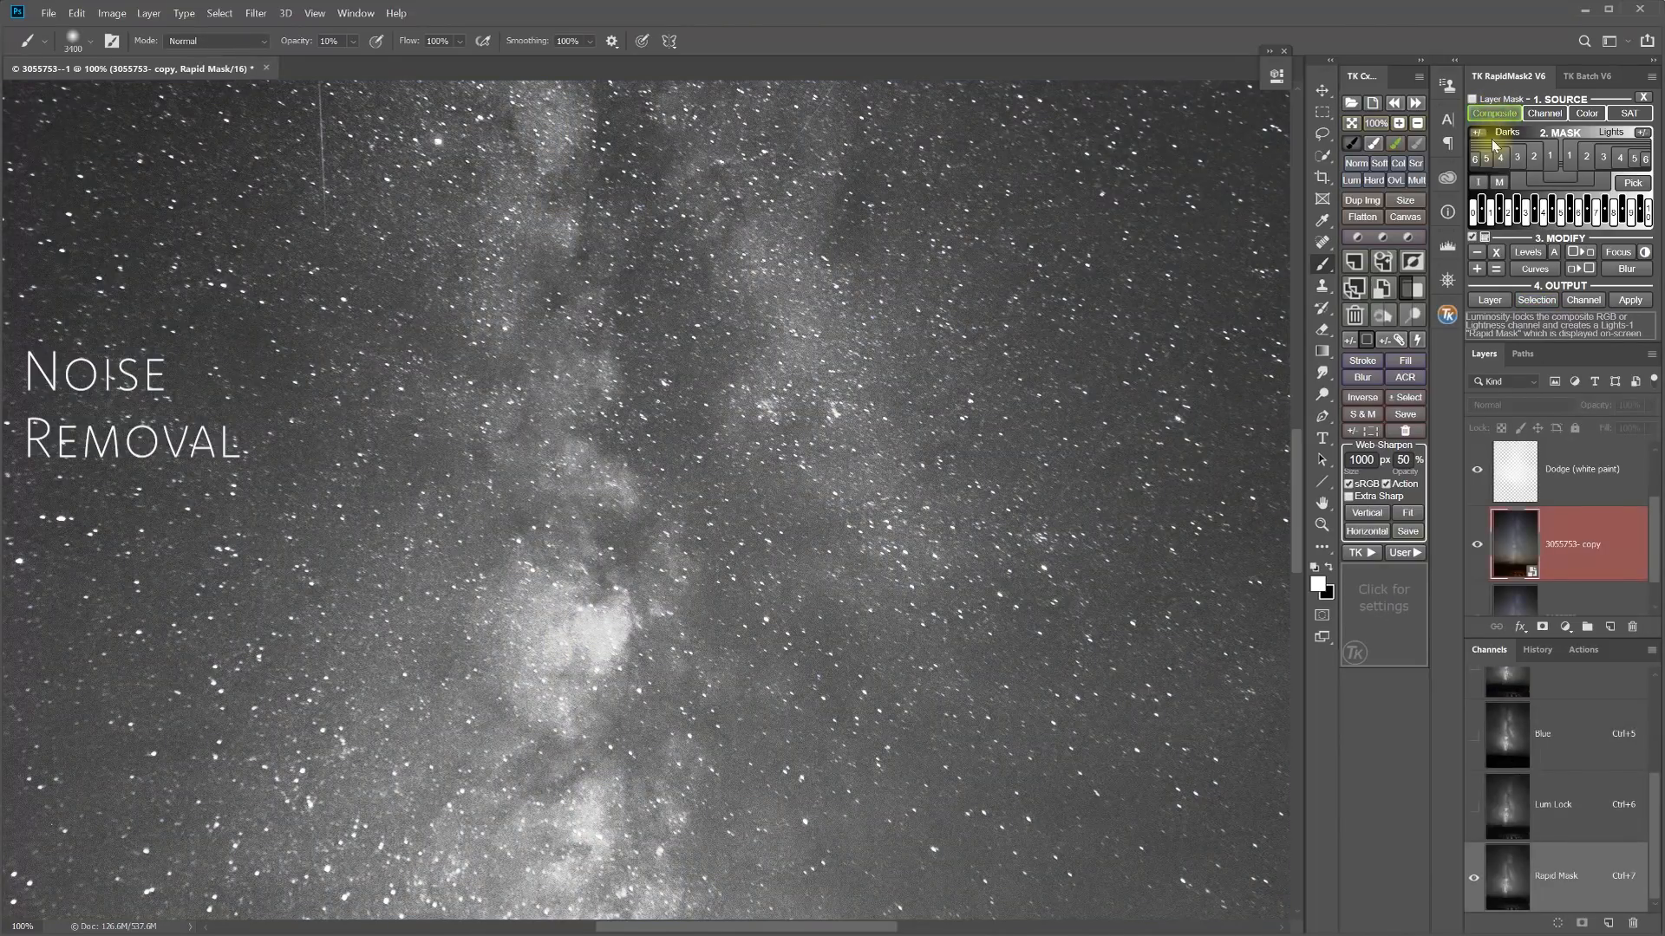
{"action": "left_click", "coordinate": [1549, 161]}
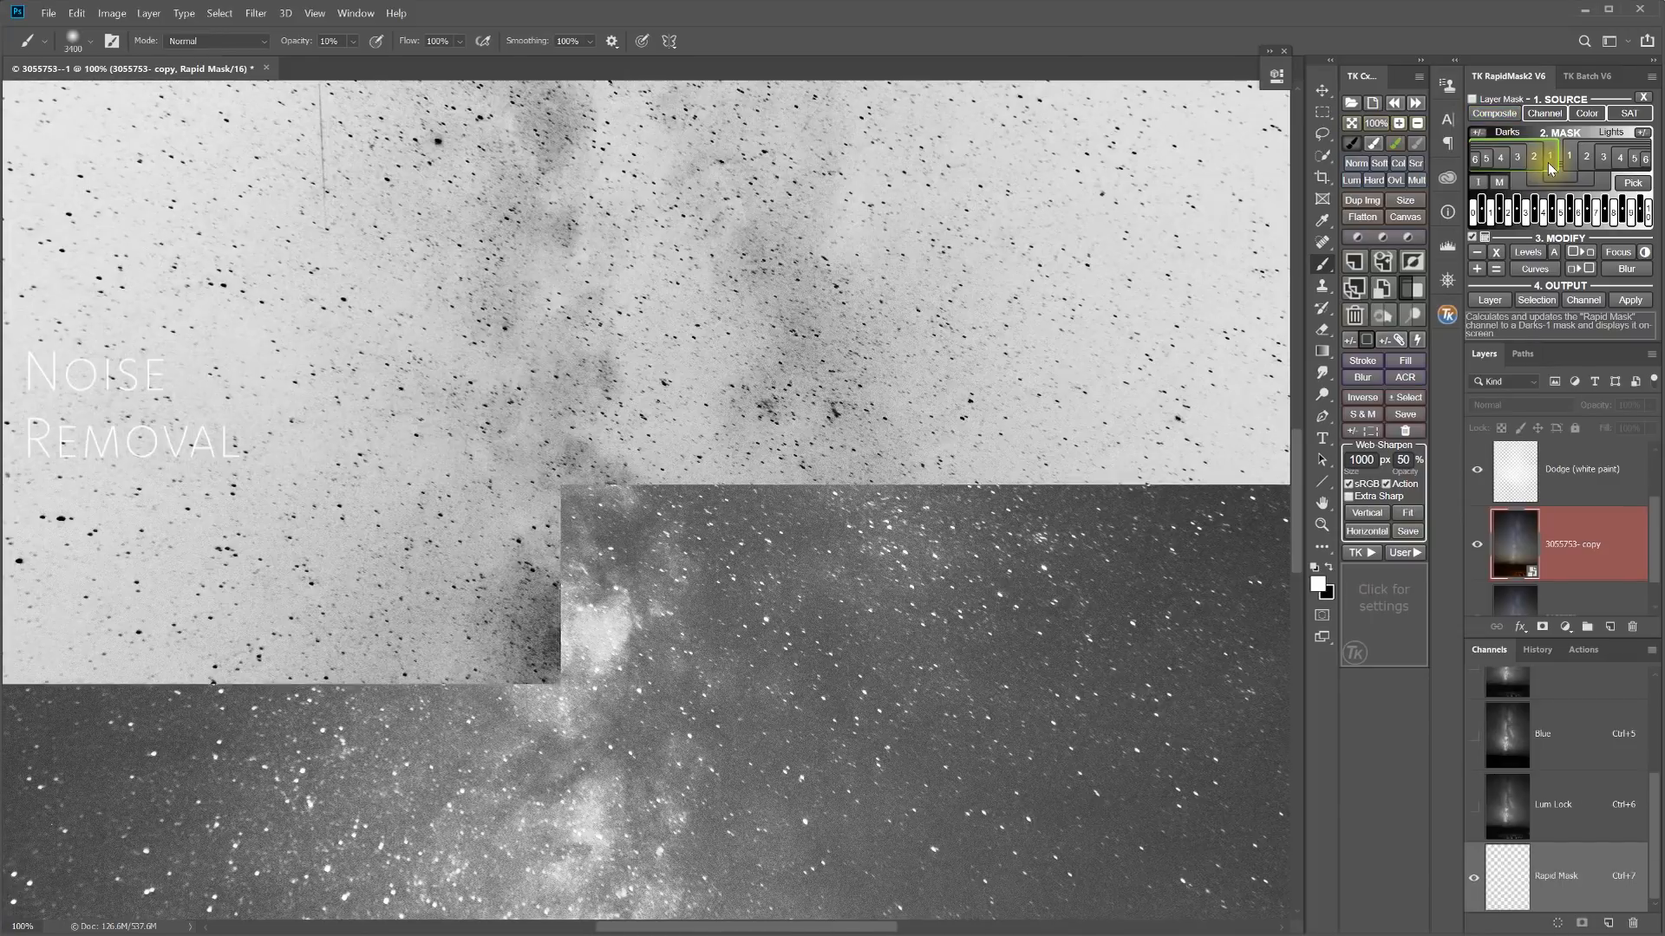
{"action": "left_click", "coordinate": [1535, 160]}
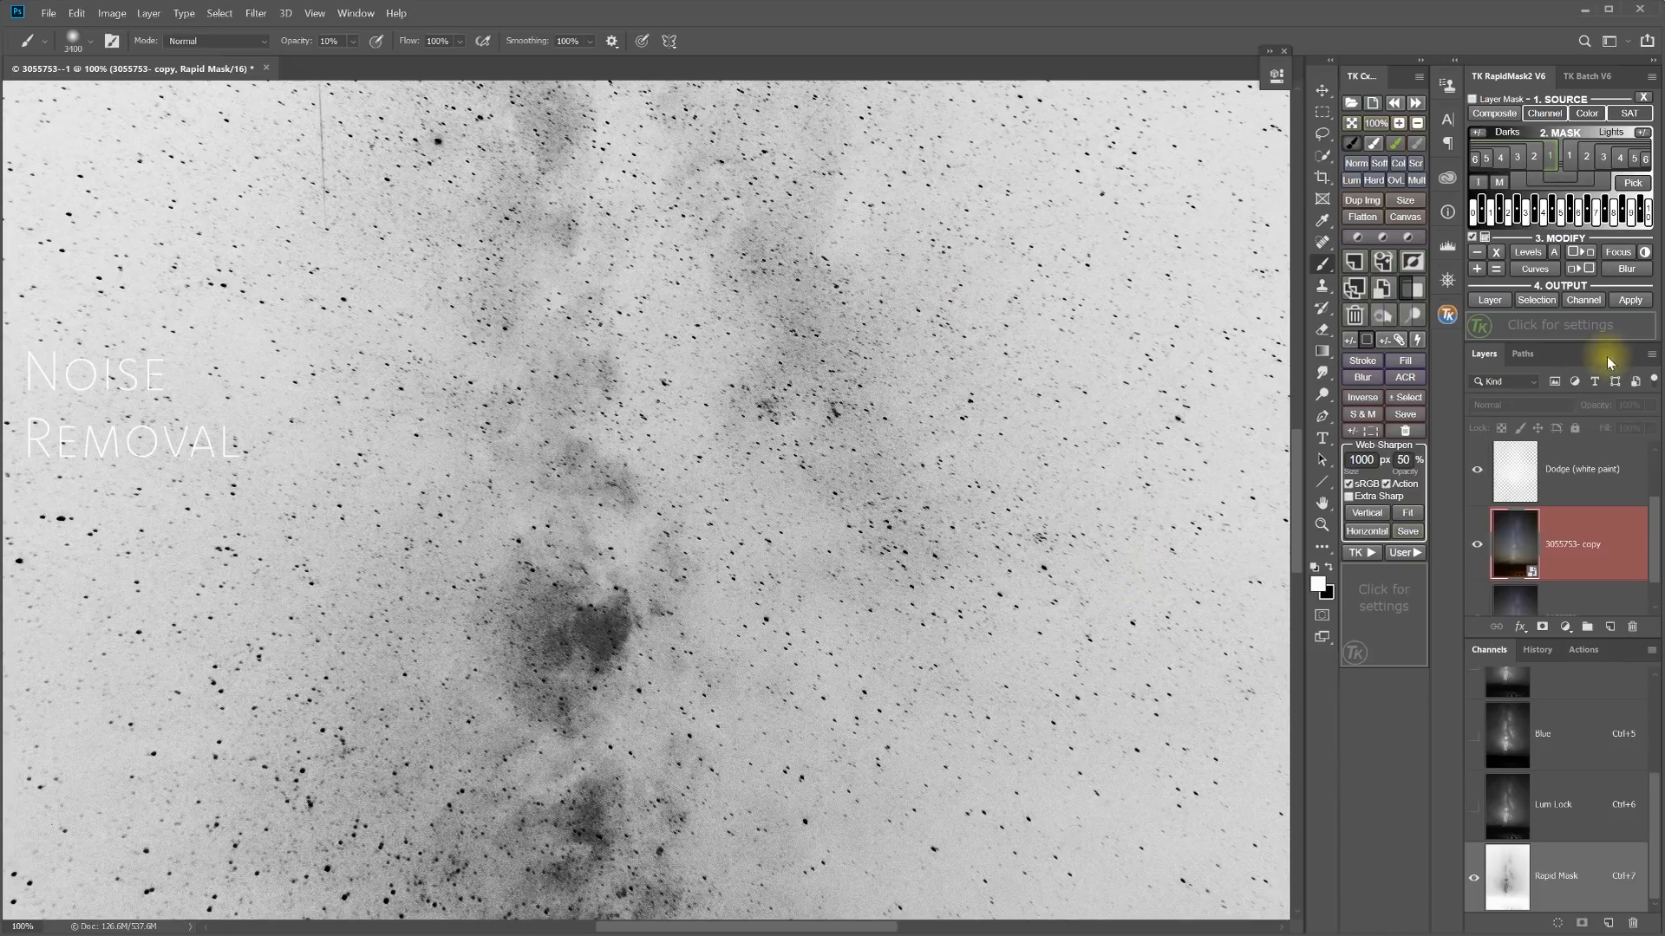
{"action": "left_click", "coordinate": [1627, 303]}
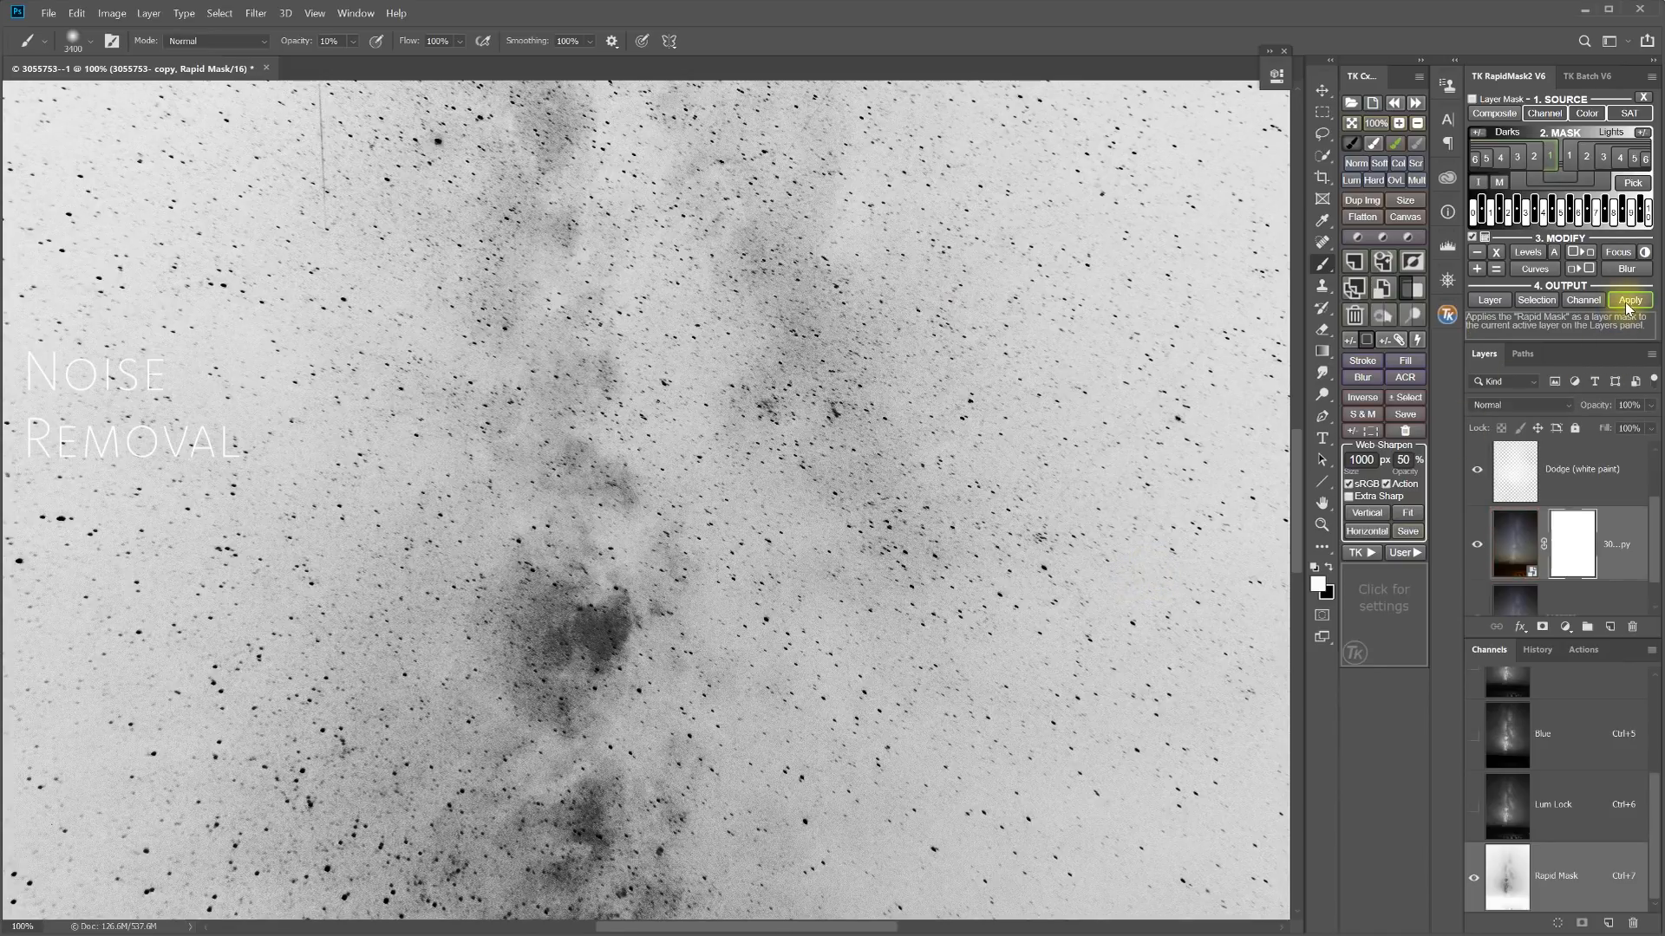
Compare the sky's noise with the masked copy layer hidden and shown, and with its layer mask disabled and enabled
{"action": "left_click", "coordinate": [1477, 547]}
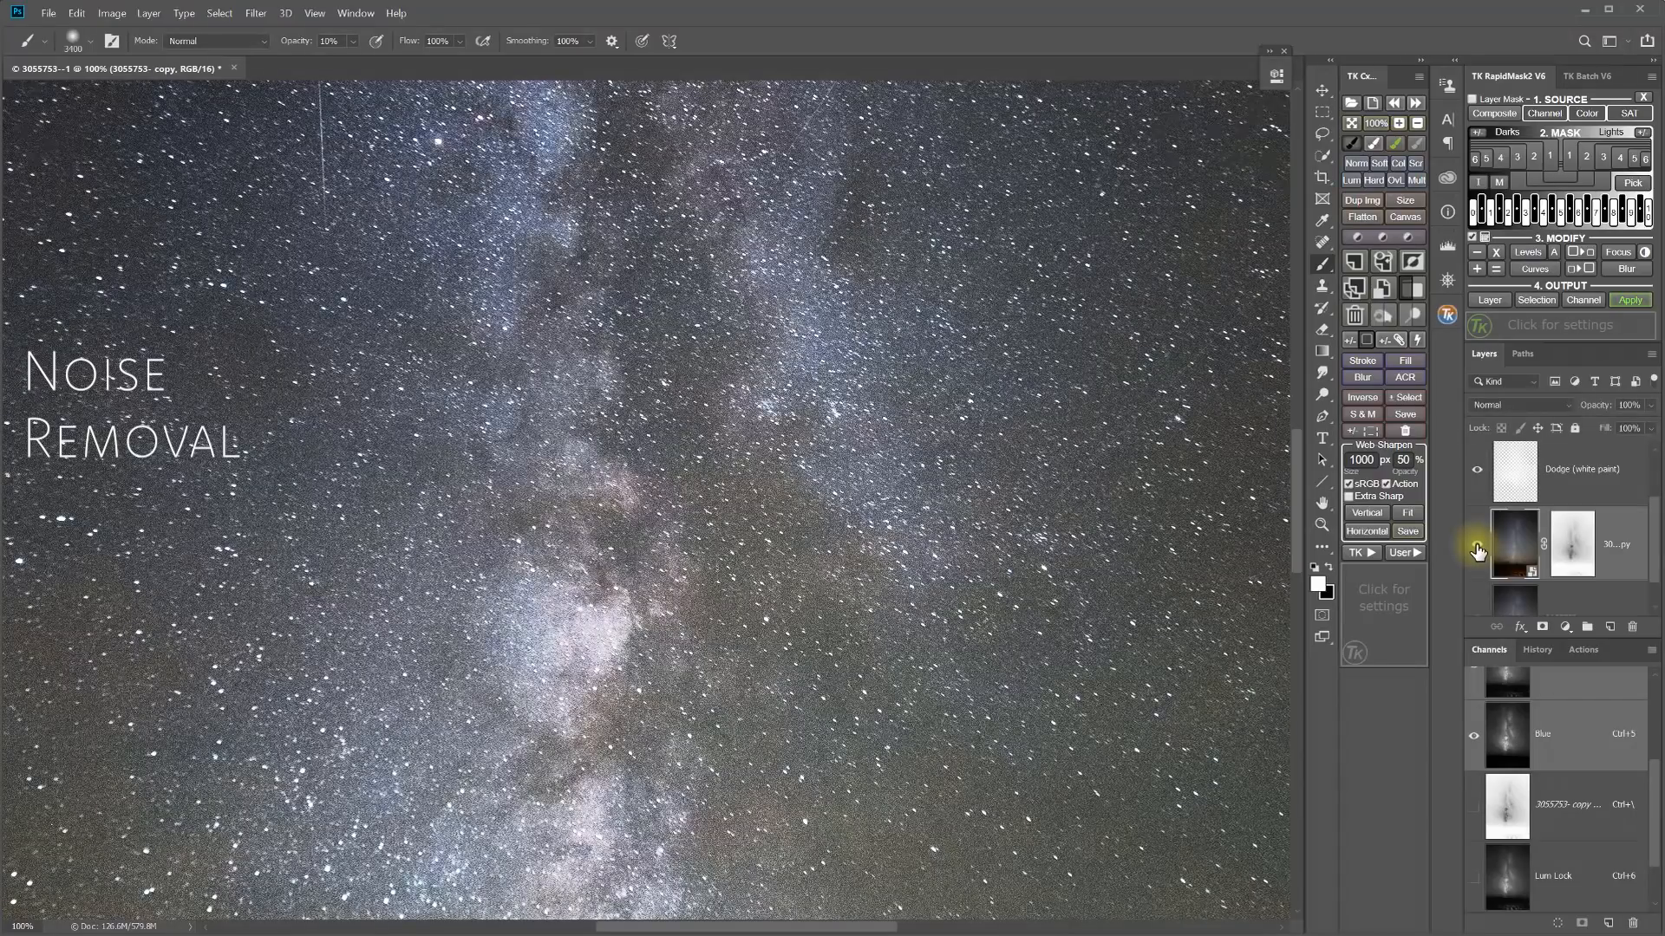
{"action": "left_click", "coordinate": [1477, 547]}
{"action": "left_click", "coordinate": [1477, 547]}
{"action": "left_click", "coordinate": [1477, 547]}
{"action": "left_click", "coordinate": [1477, 547]}
{"action": "left_click", "coordinate": [1577, 553]}
{"action": "left_click", "coordinate": [1577, 553], "text": "shift"}
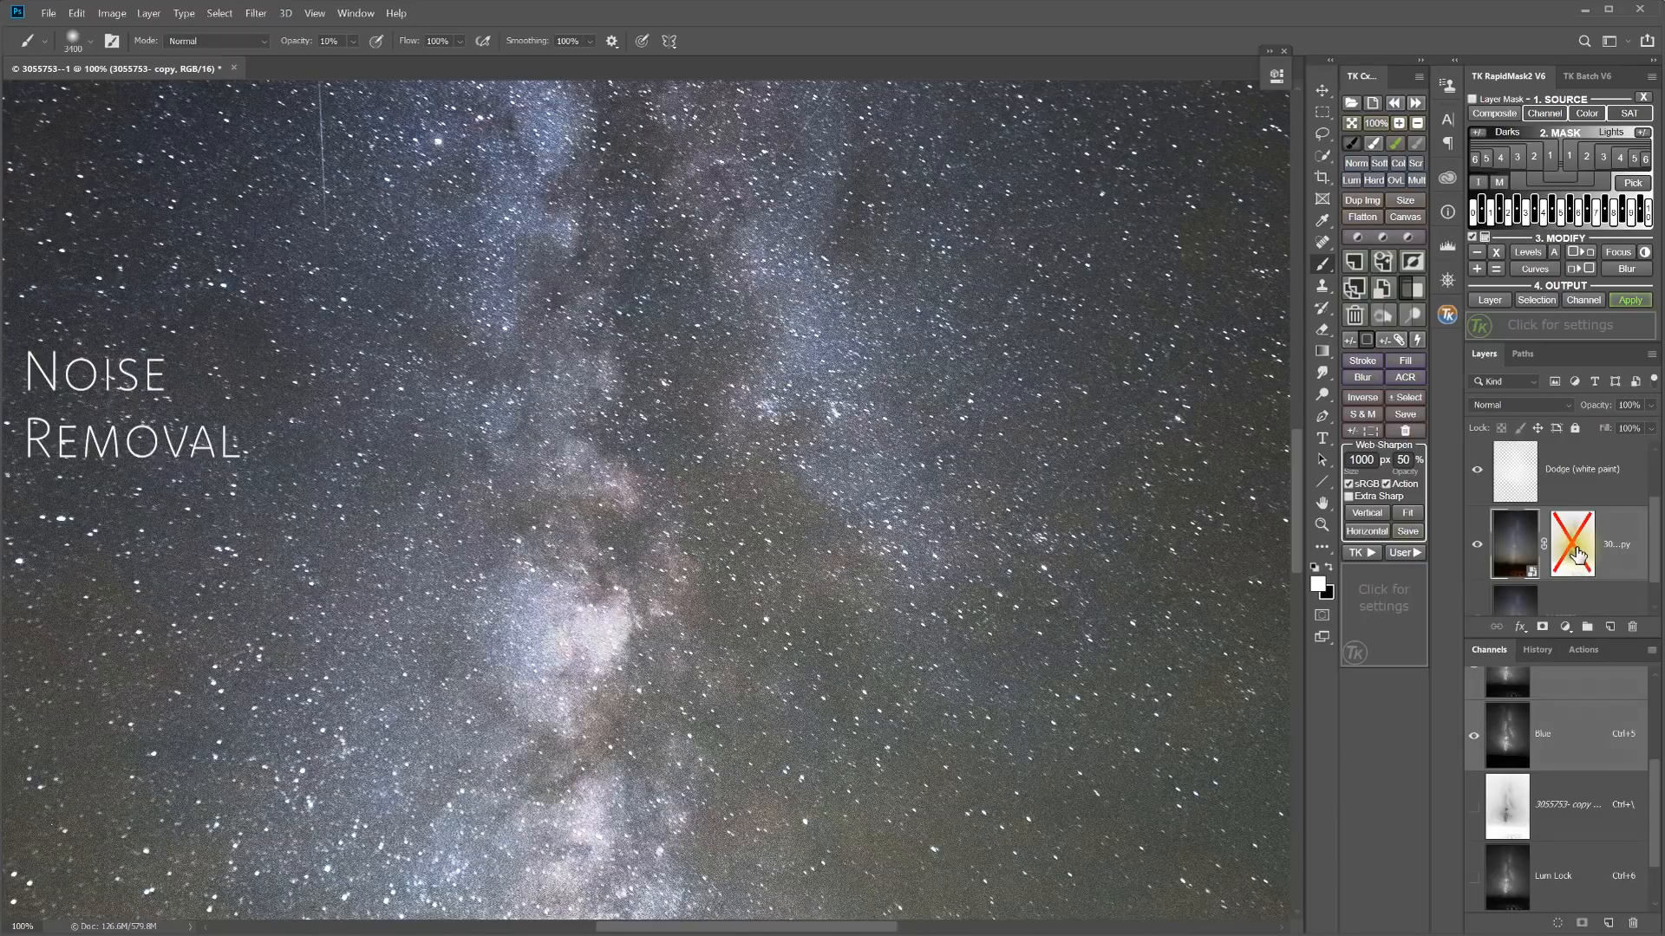
{"action": "left_click", "coordinate": [1577, 553], "text": "shift"}
{"action": "left_click", "coordinate": [1577, 553], "text": "shift"}
{"action": "left_click", "coordinate": [1577, 553], "text": "shift"}
{"action": "left_click", "coordinate": [1577, 553], "text": "shift"}
{"action": "left_click", "coordinate": [1577, 553], "text": "shift"}
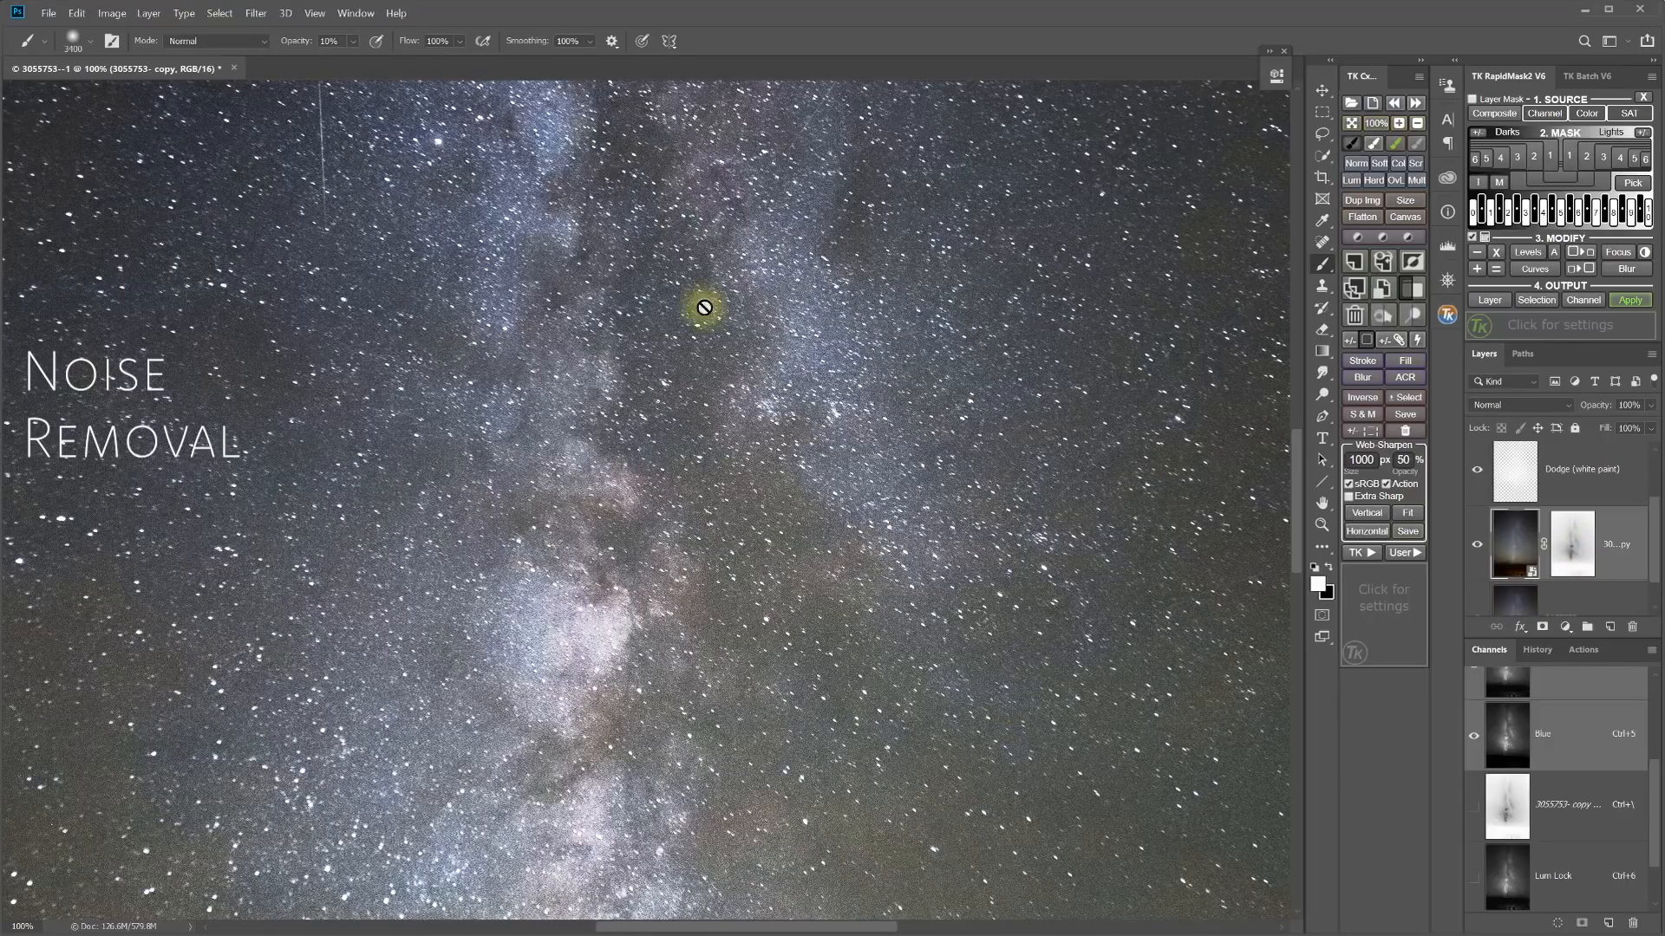
{"action": "left_click", "coordinate": [1476, 546]}
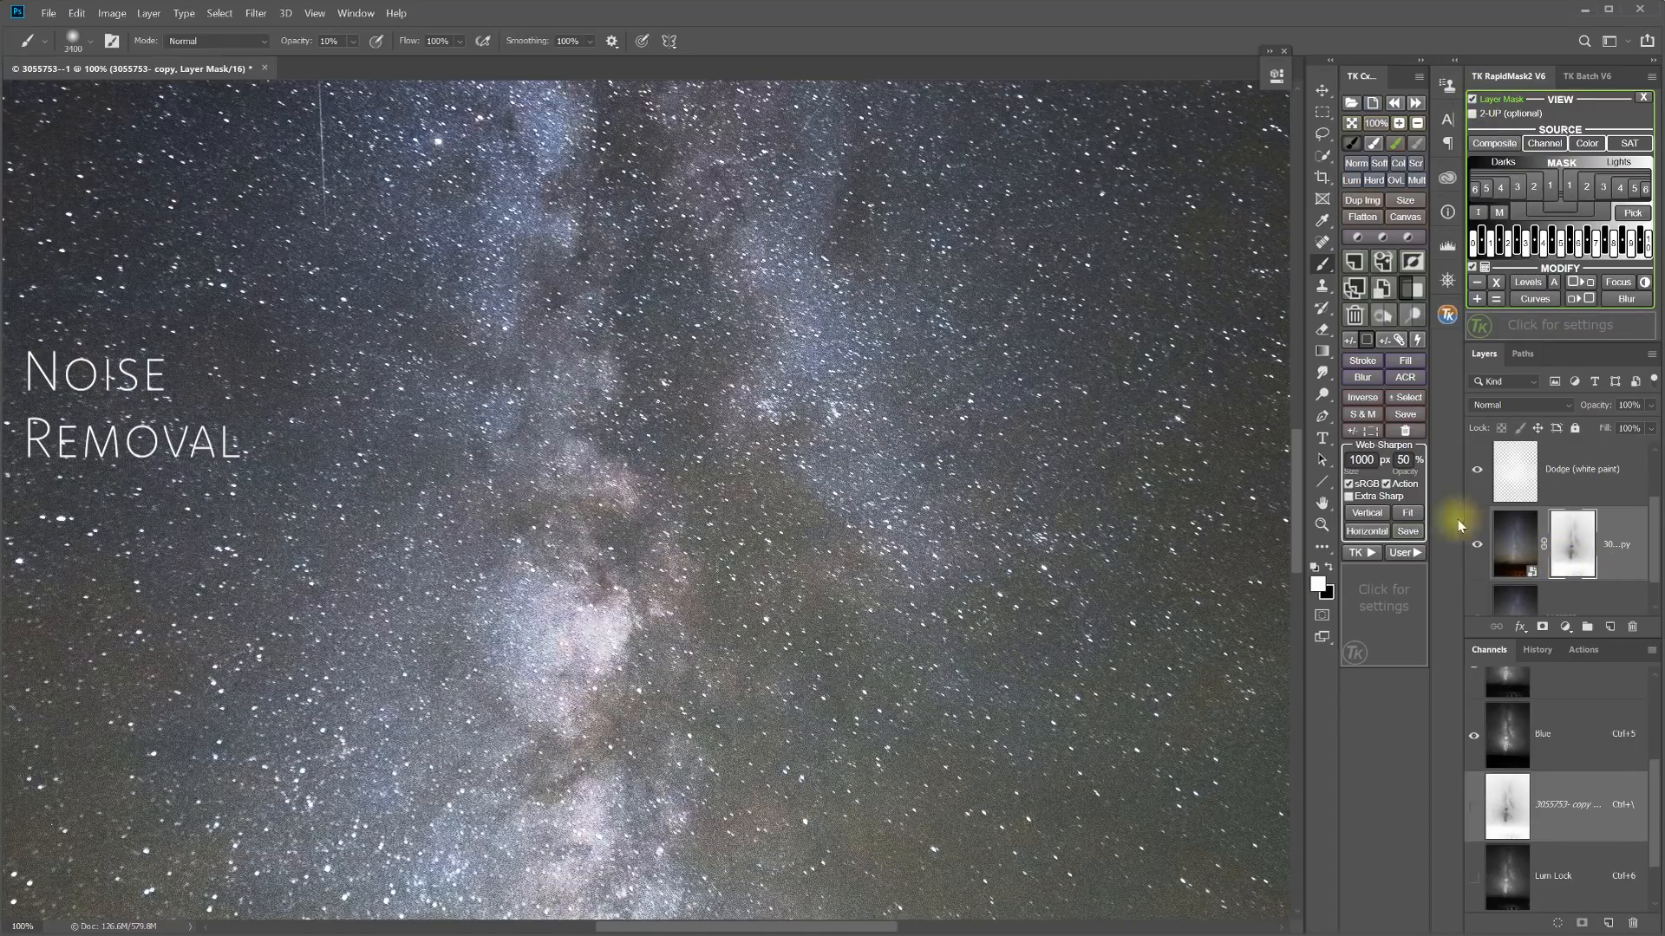
Apply automatic levels to the 3055753- copy layer's mask and lighten the mask further to strengthen the noise reduction
{"action": "left_click", "coordinate": [1477, 469]}
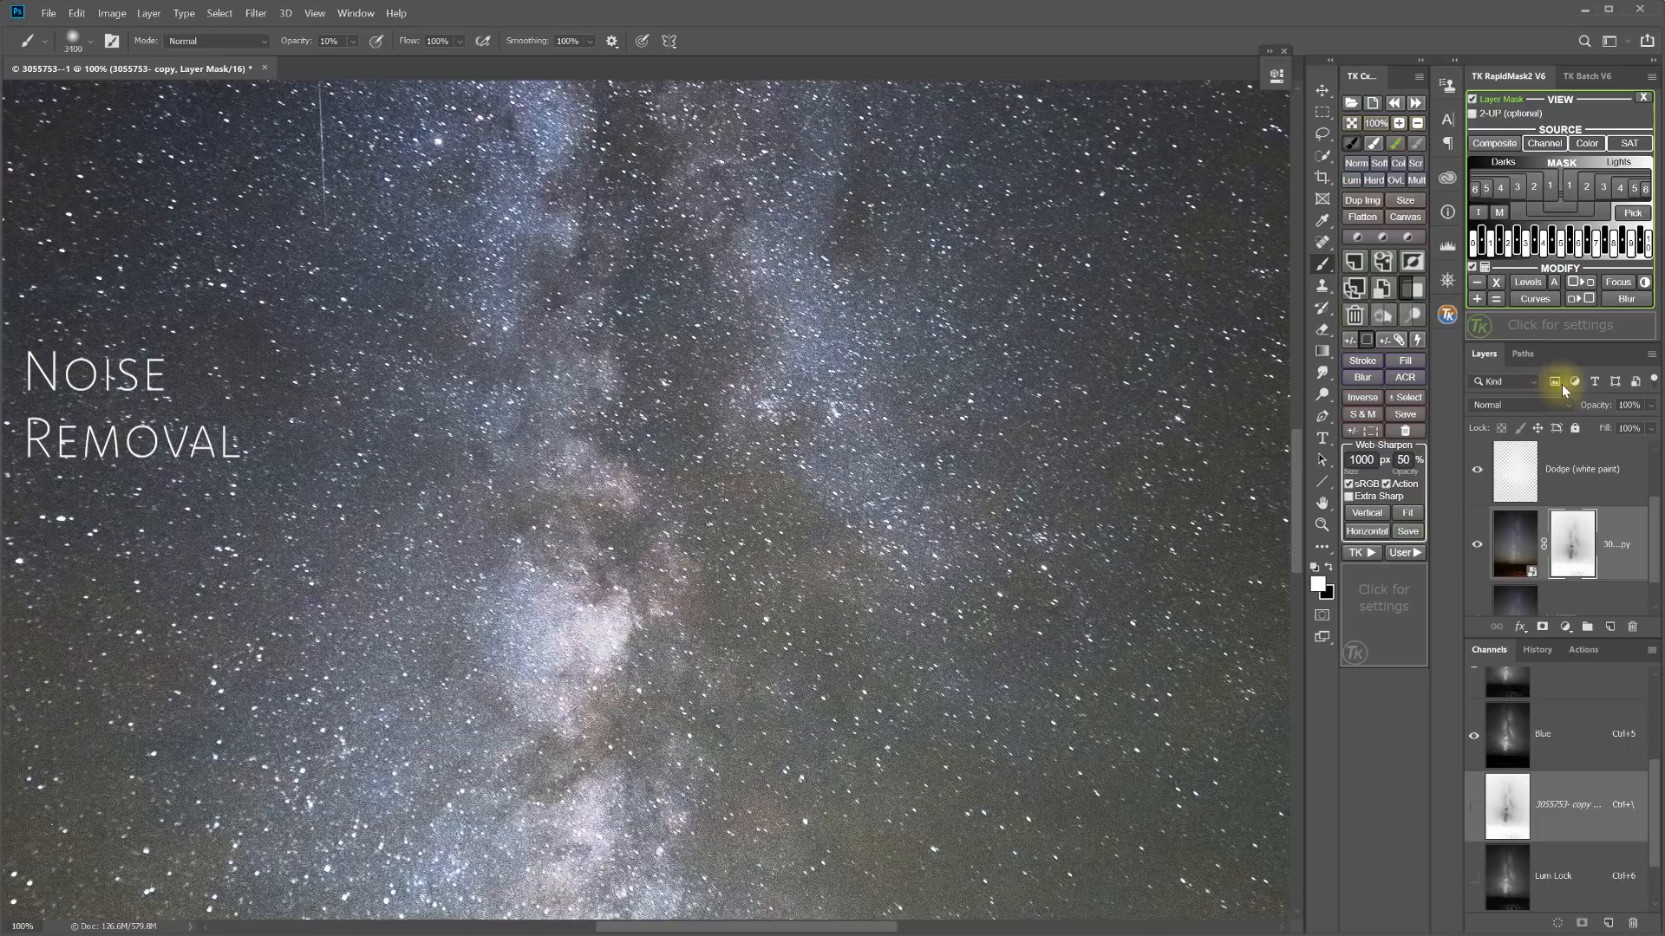
{"action": "left_click", "coordinate": [1554, 284]}
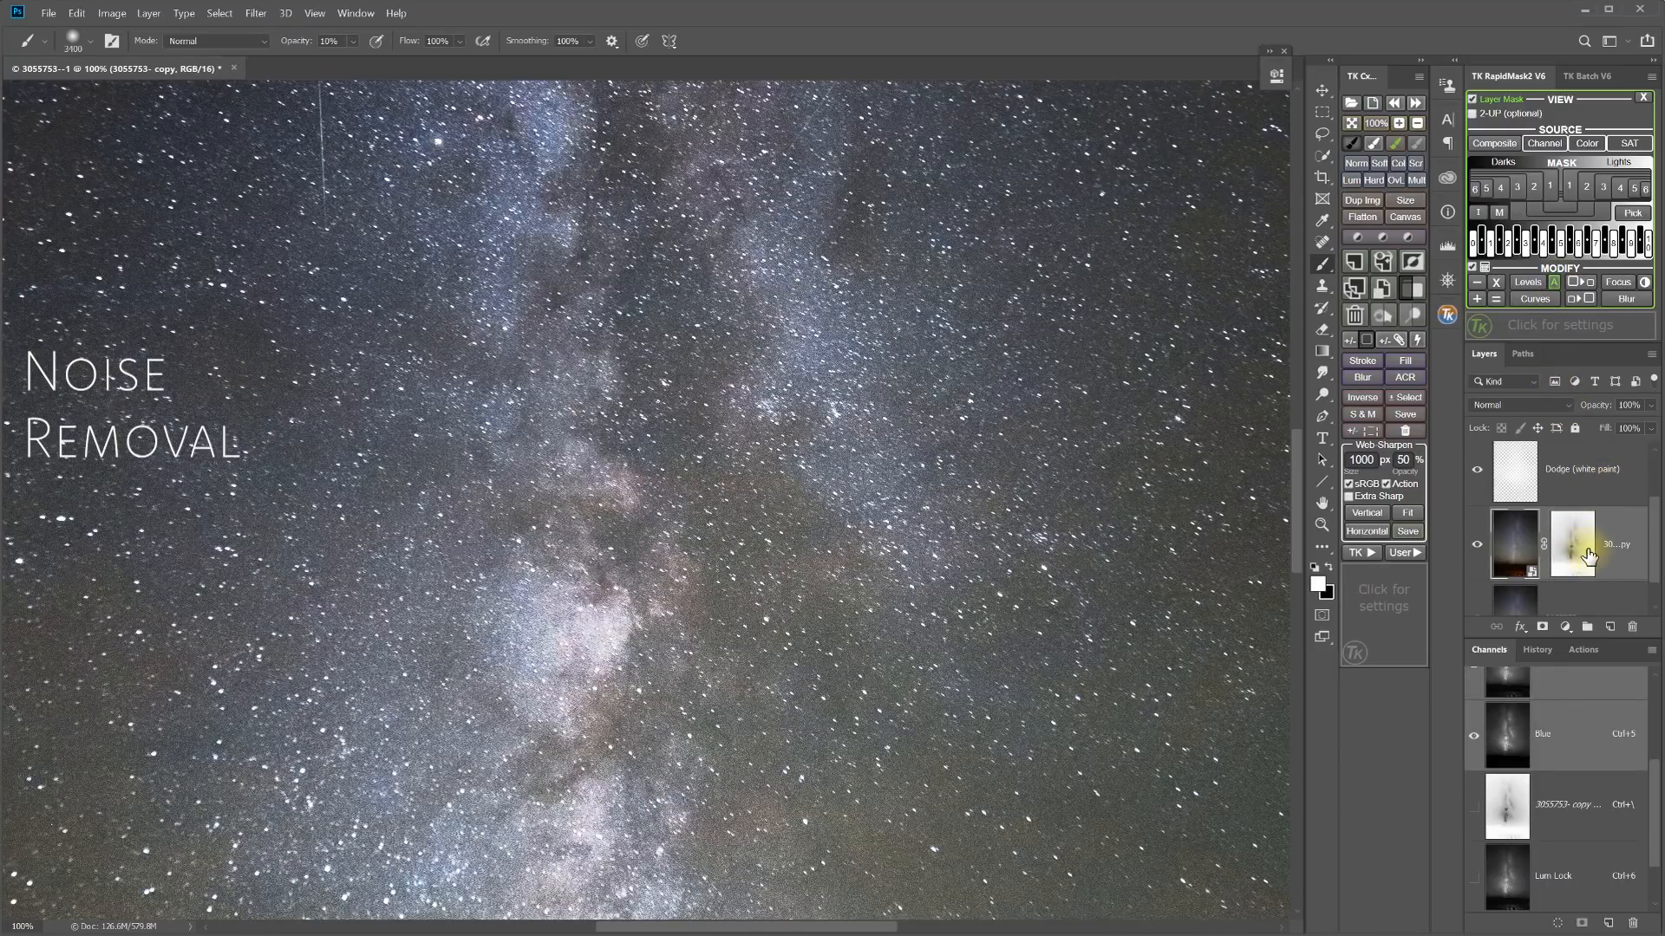
{"action": "left_click_drag", "start_coordinate": [1008, 353], "coordinate": [810, 470]}
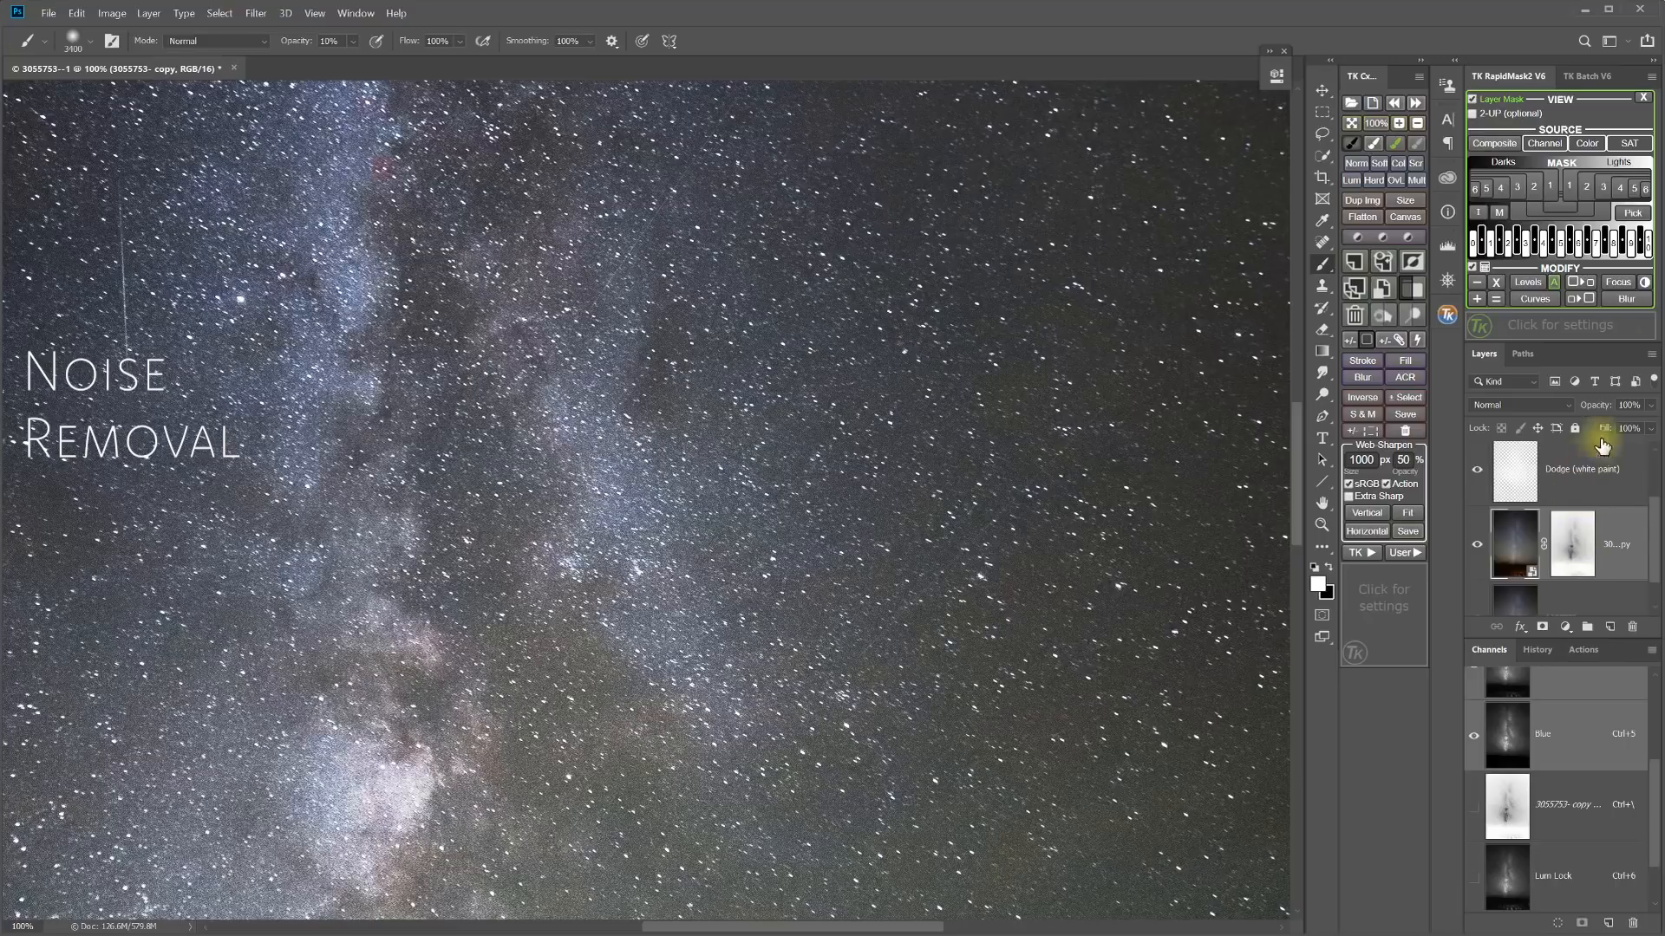
{"action": "left_click", "coordinate": [1581, 303]}
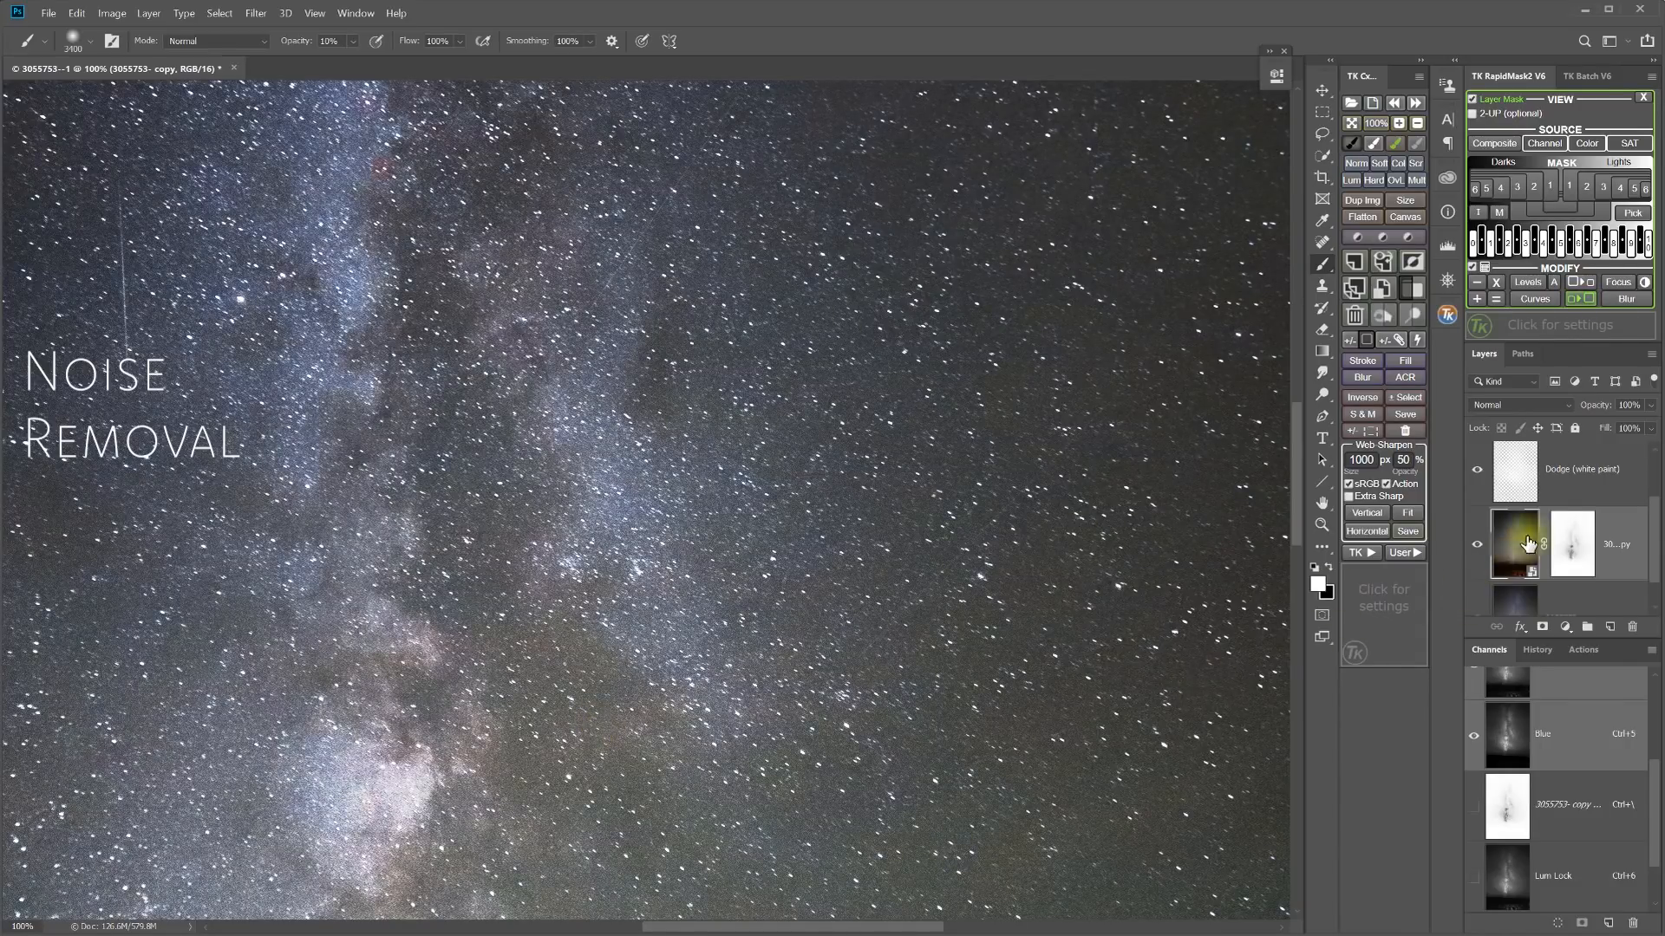
Examine the noise reduction by hiding and showing the copy layer and viewing its adjusted mask on its own
{"action": "left_click", "coordinate": [1477, 546]}
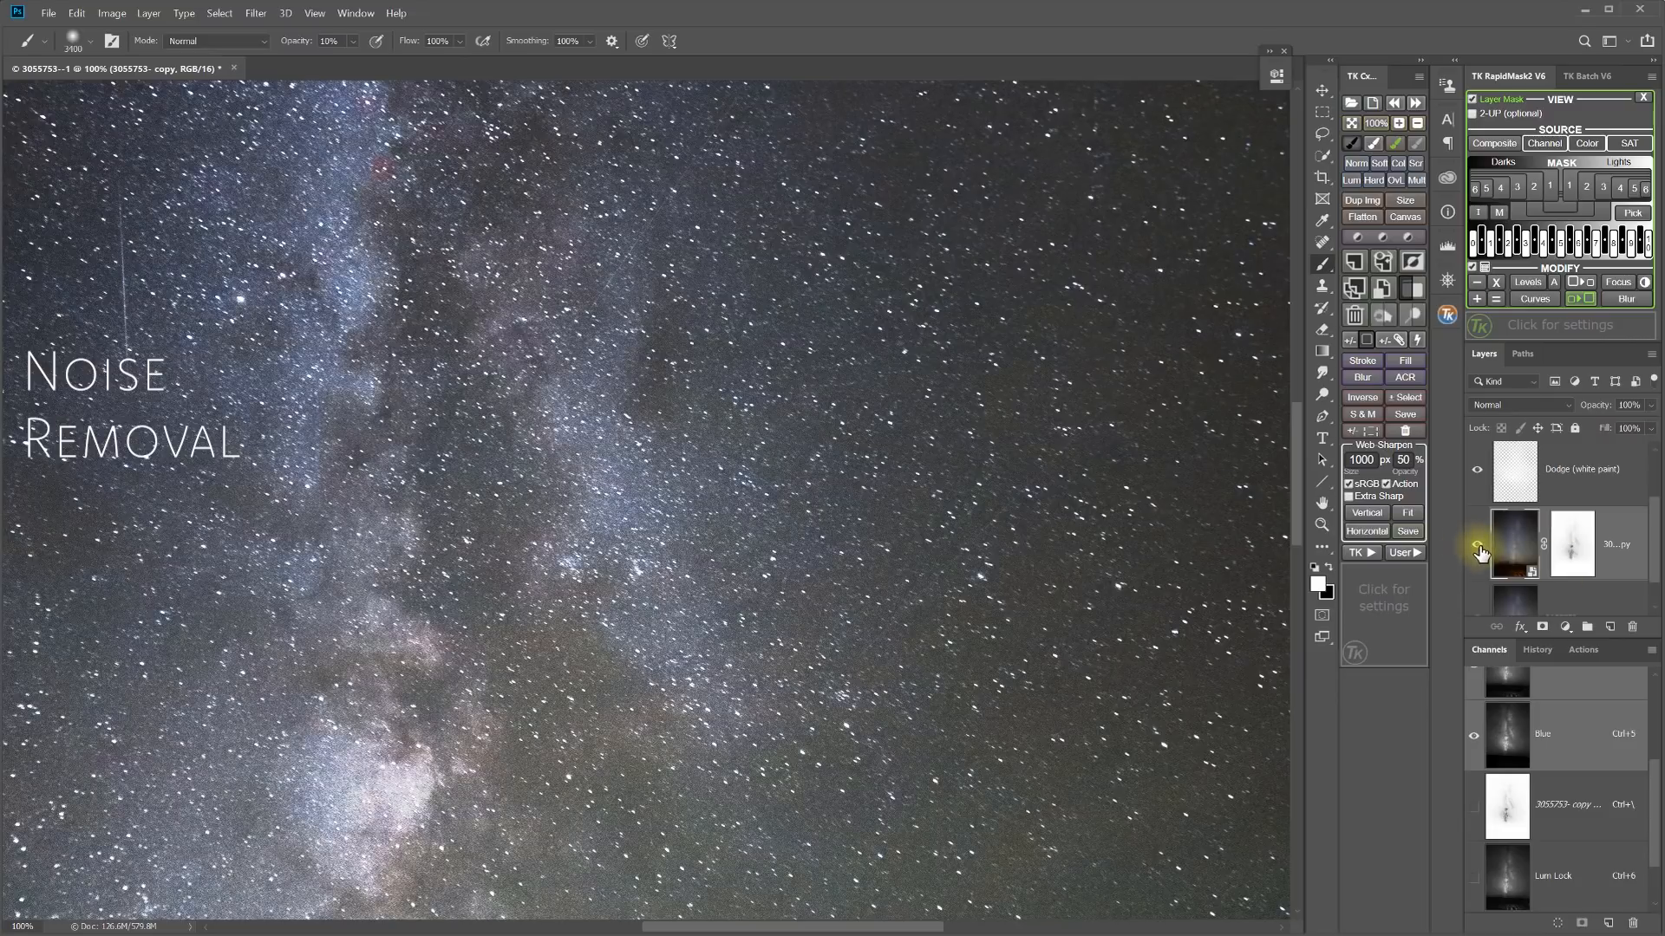
{"action": "left_click", "coordinate": [1479, 547]}
{"action": "left_click", "coordinate": [1479, 547]}
{"action": "left_click", "coordinate": [1479, 547]}
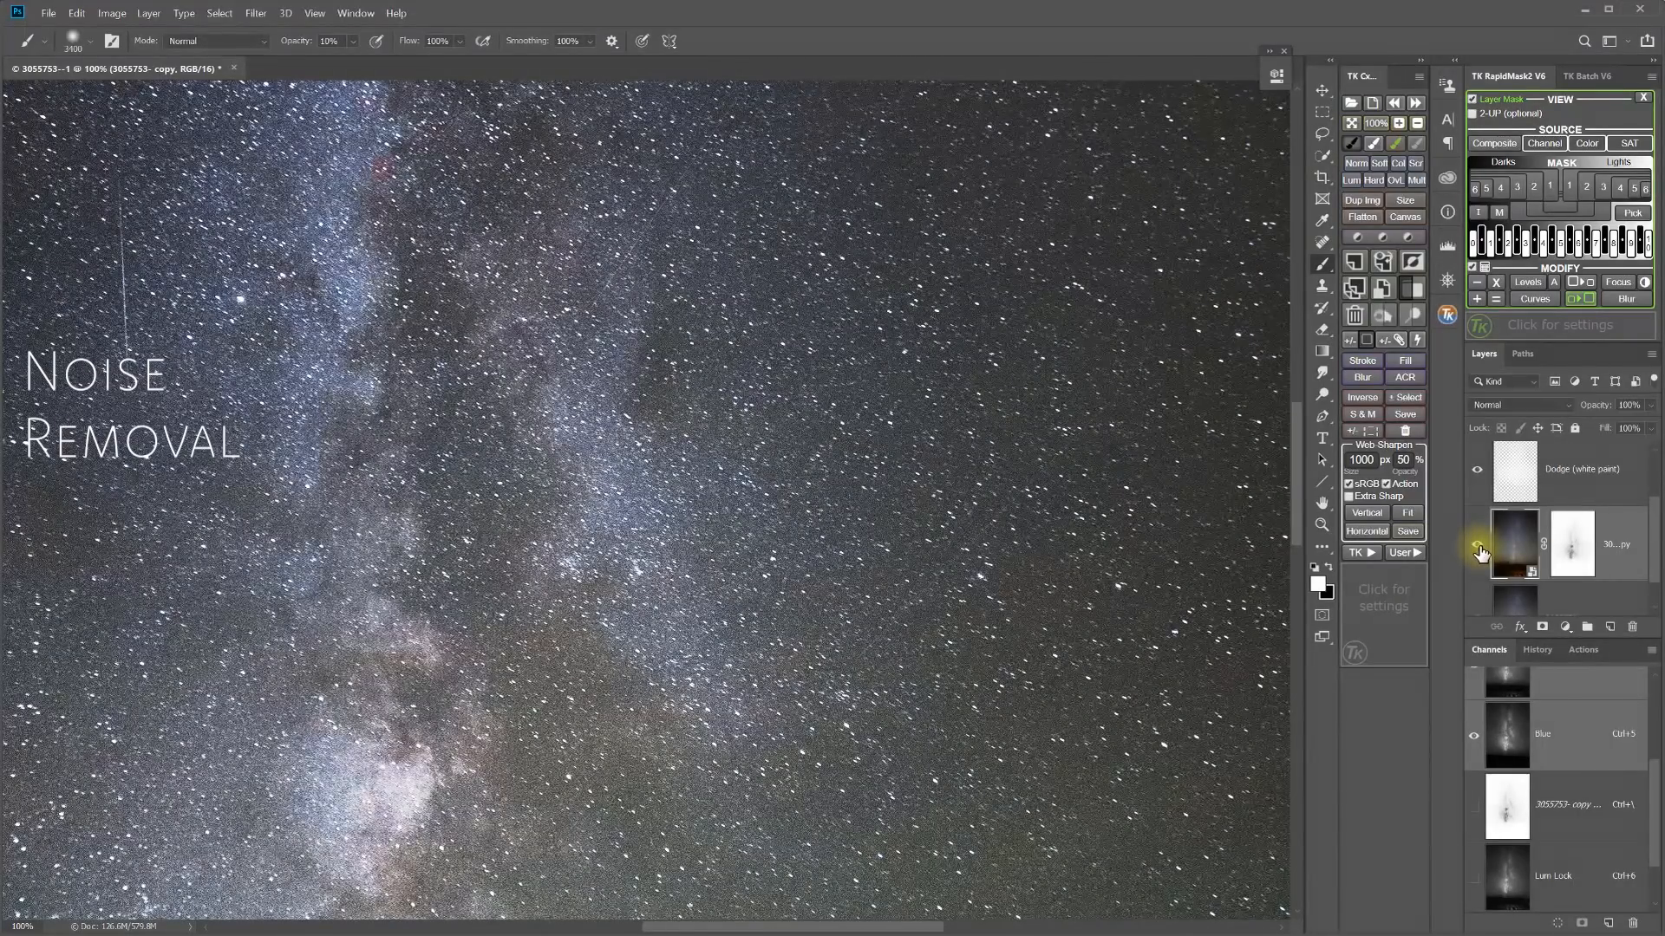
{"action": "left_click", "coordinate": [1579, 548], "text": "alt"}
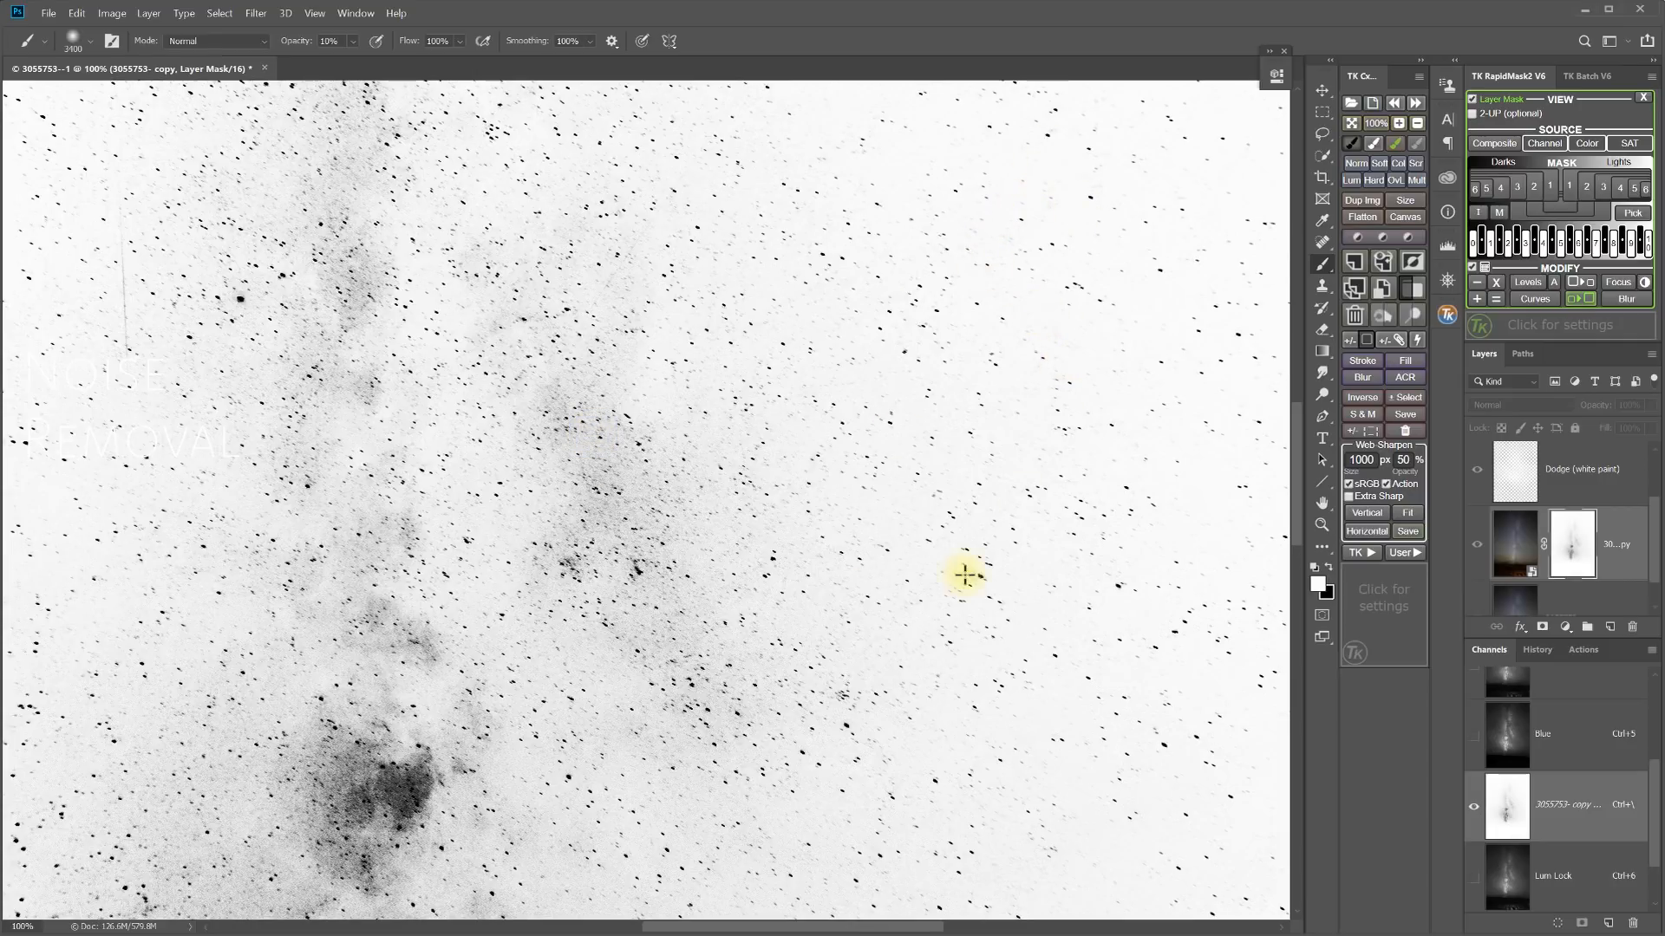
{"action": "left_click", "coordinate": [1578, 555], "text": "alt"}
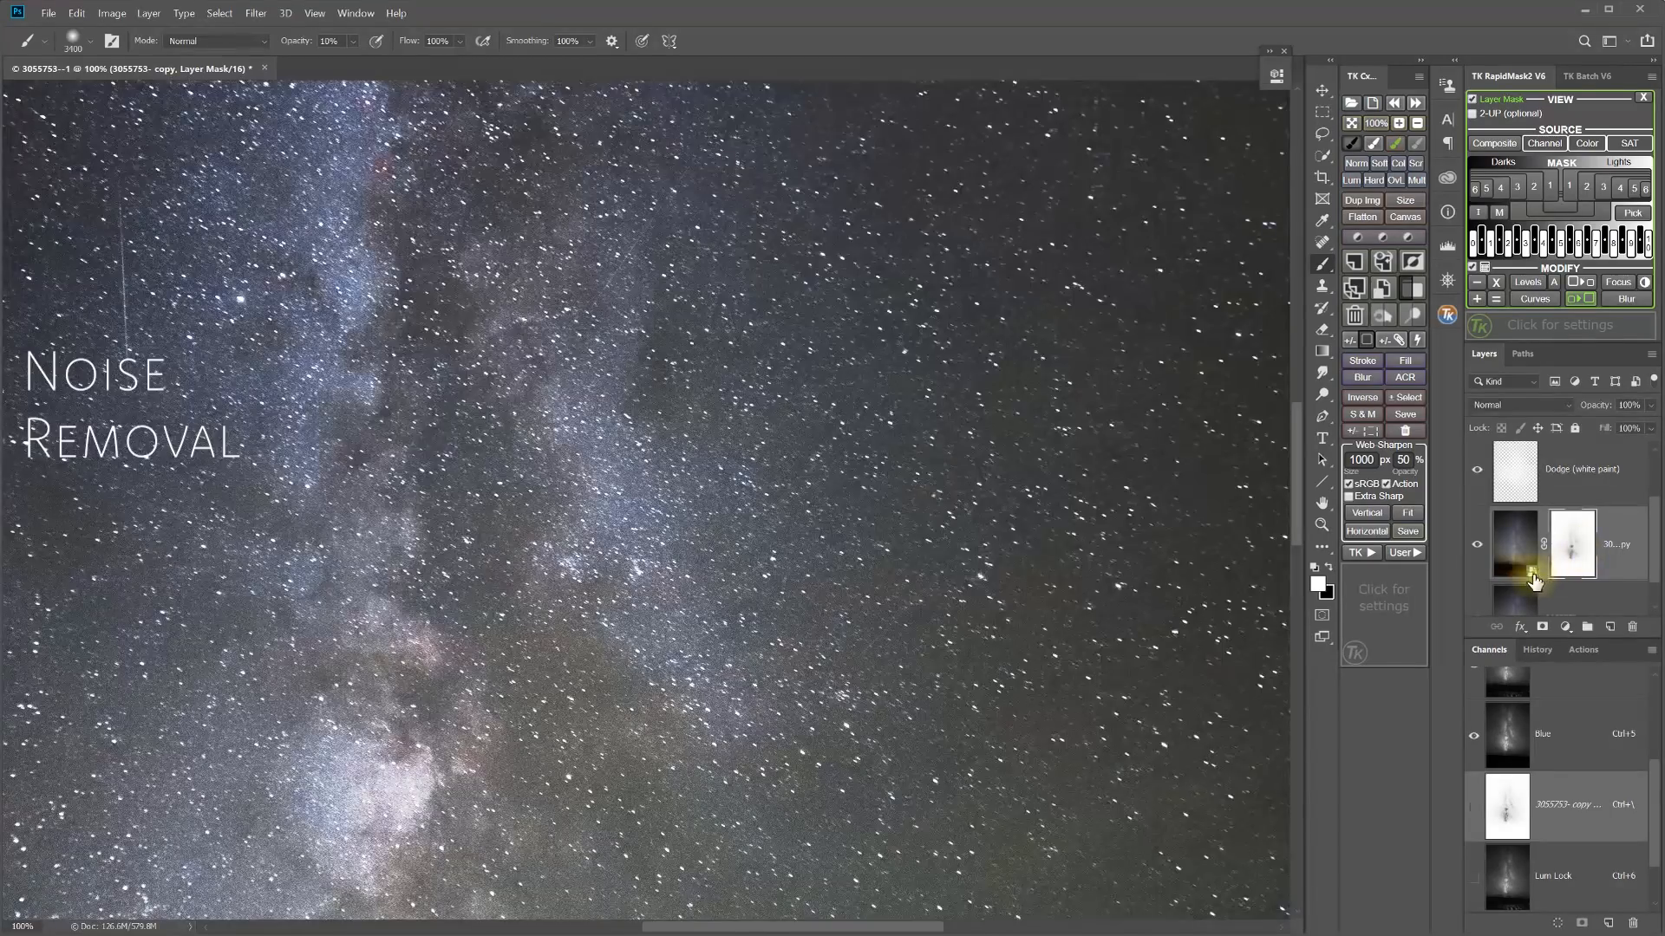
{"action": "left_click", "coordinate": [1477, 548]}
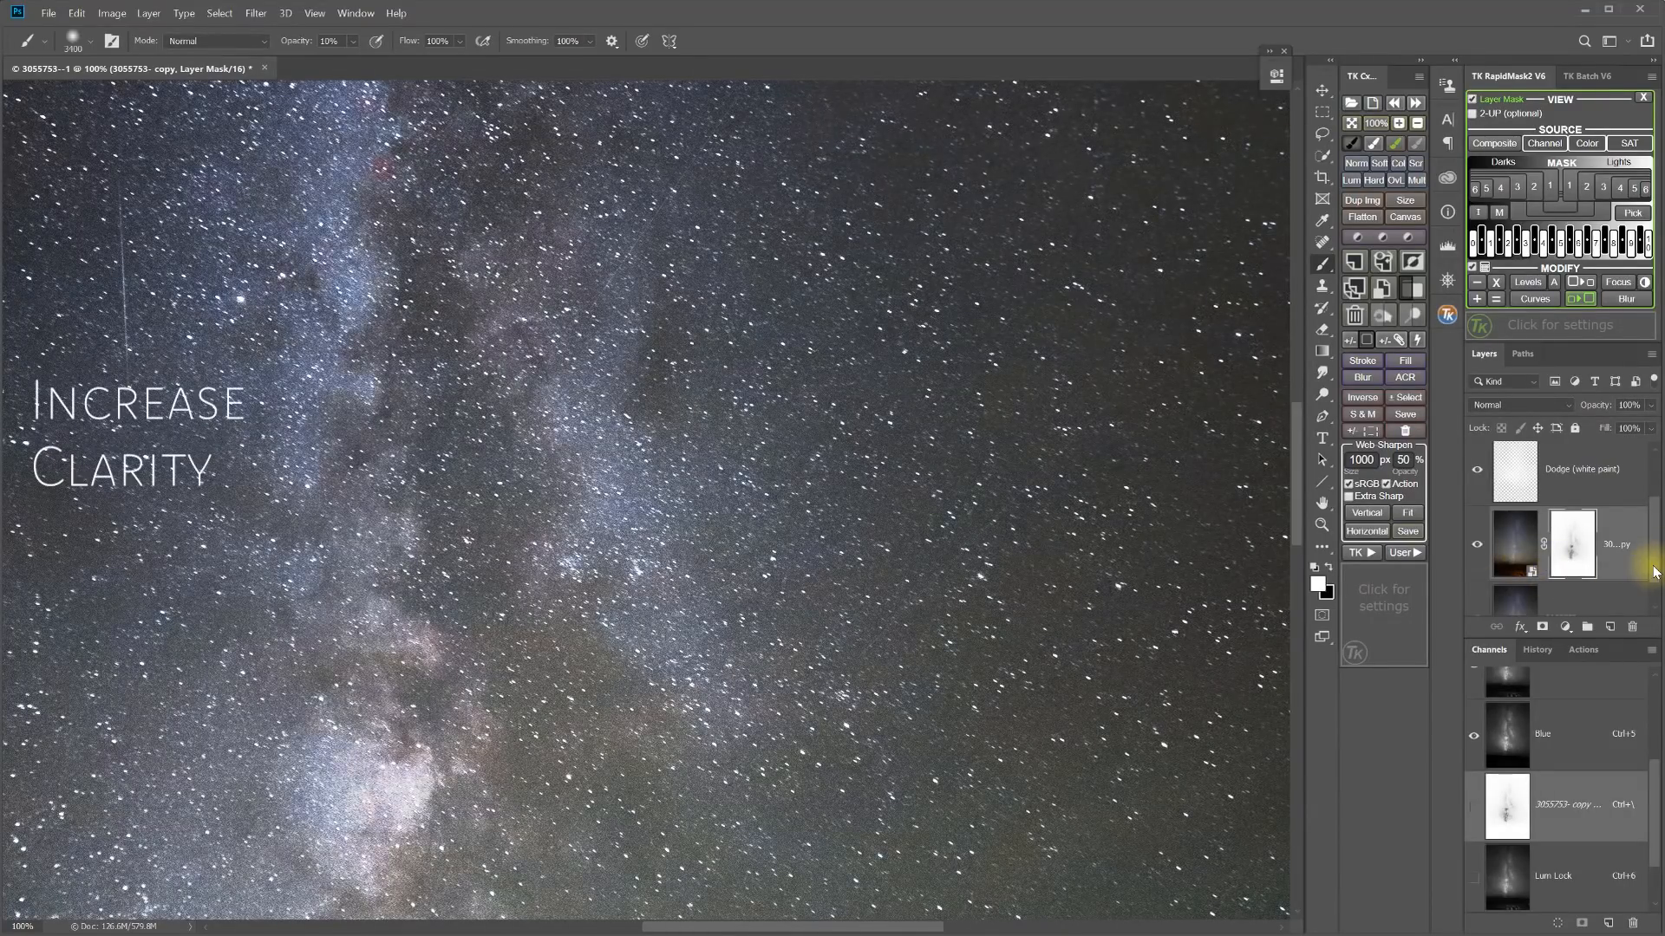
Leave layer mask mode, fit the whole photo on screen, and generate a Lights-1 luminosity mask from the composite
{"action": "left_click_drag", "start_coordinate": [1652, 542], "coordinate": [1650, 501]}
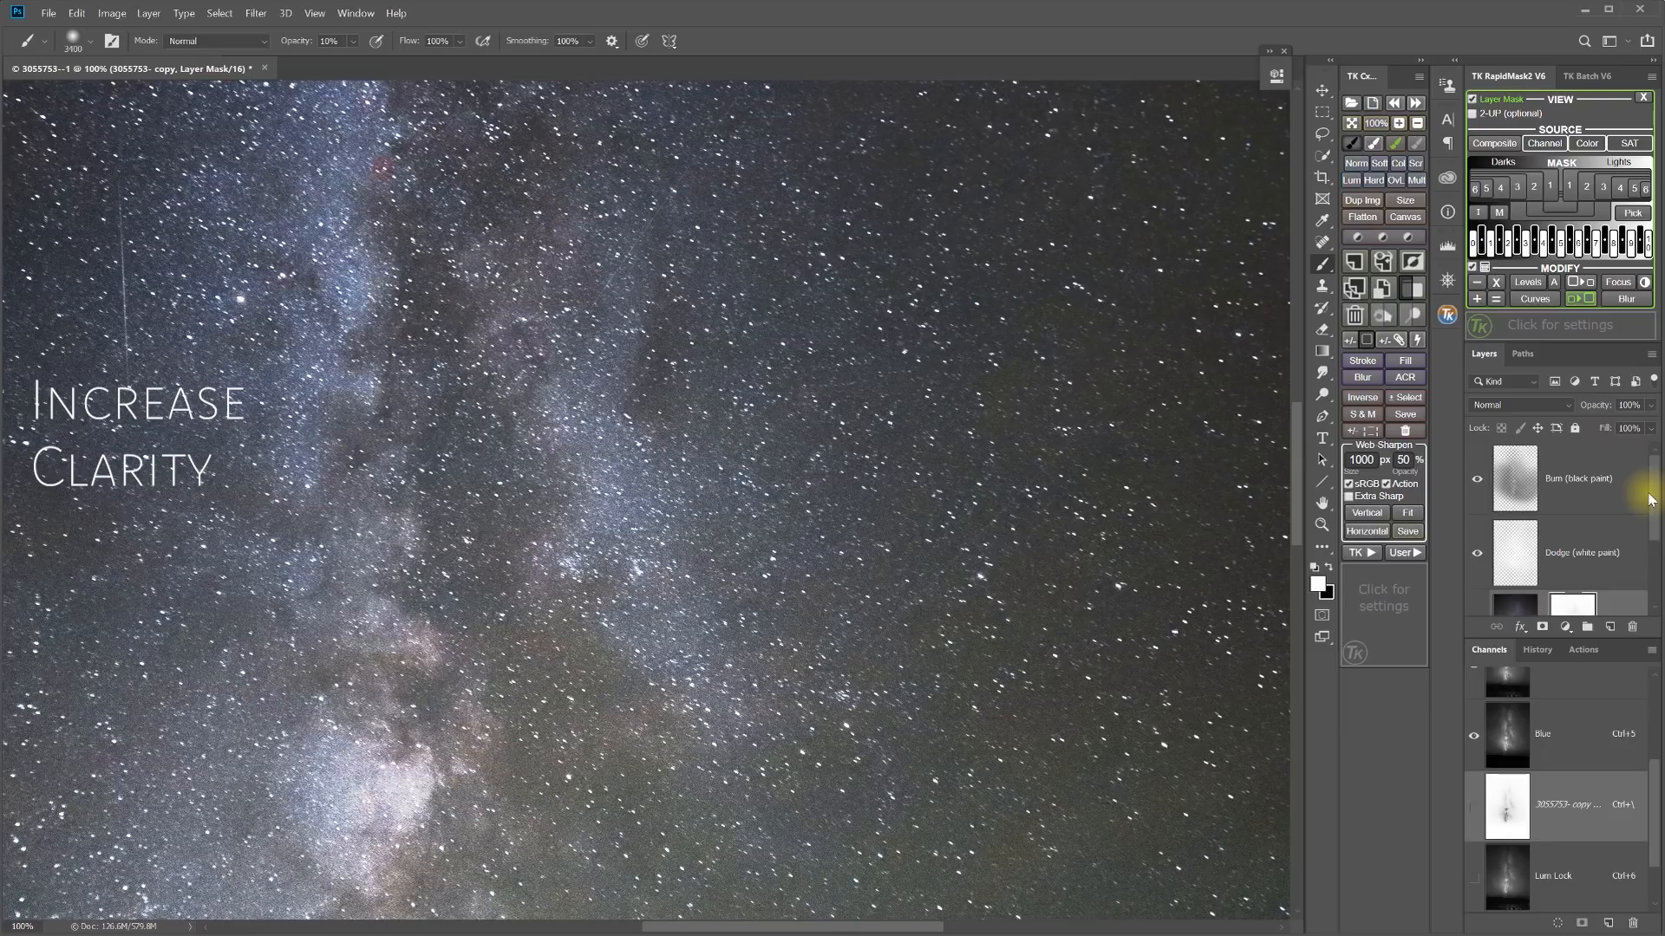
{"action": "left_click", "coordinate": [1472, 100]}
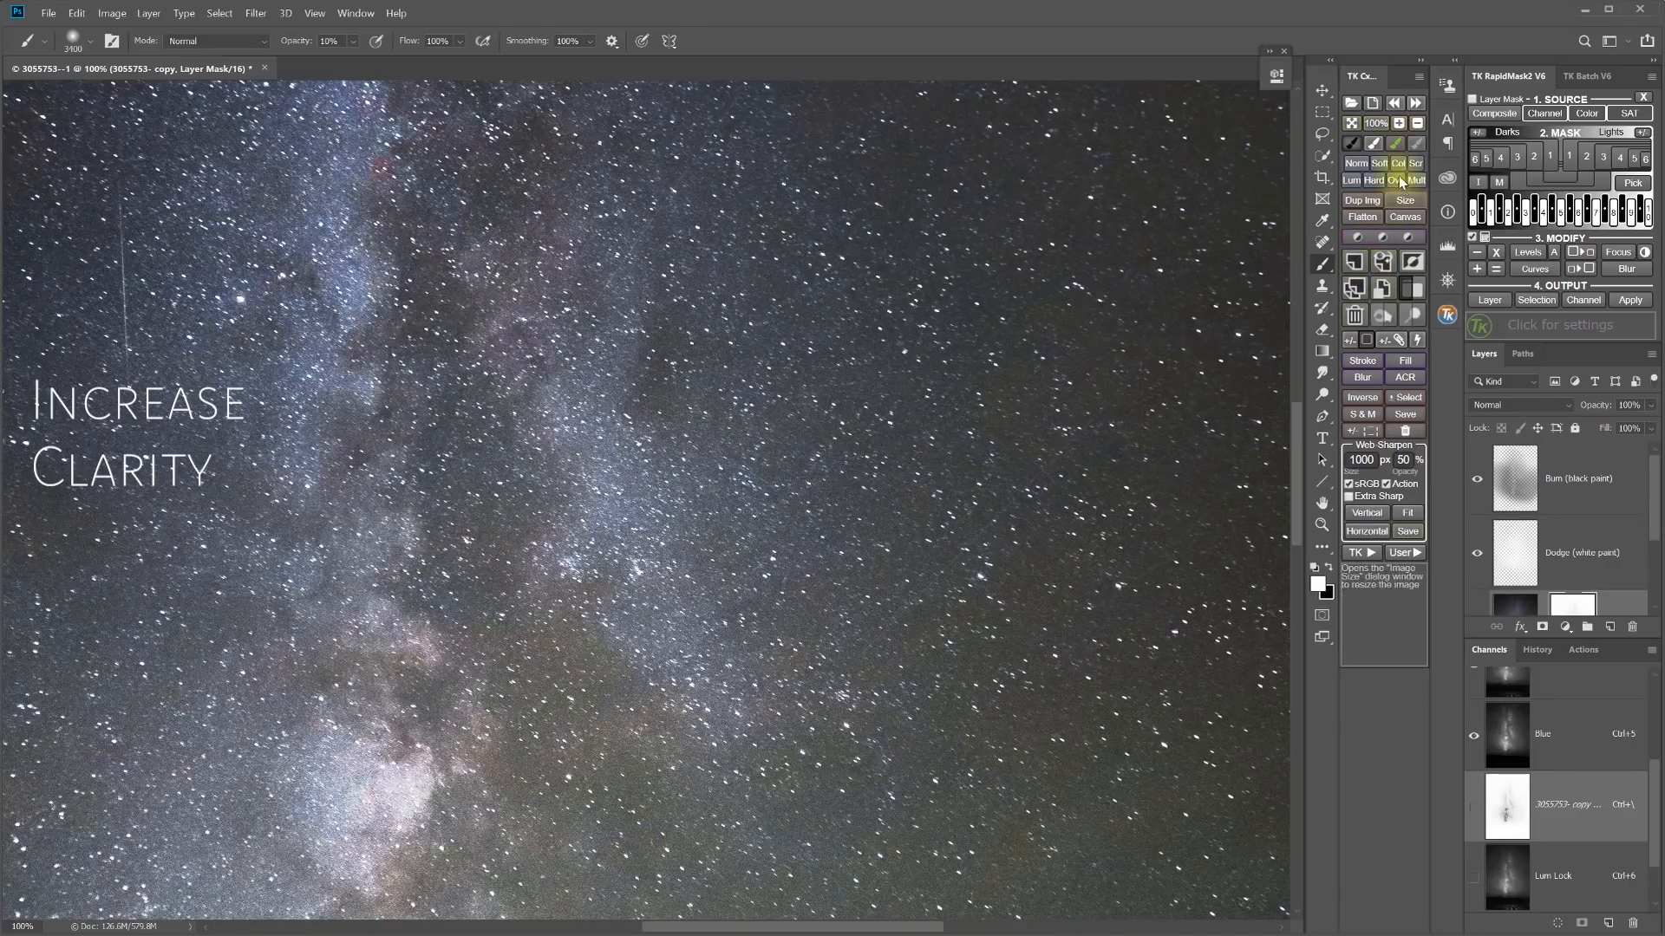
{"action": "left_click", "coordinate": [1351, 124]}
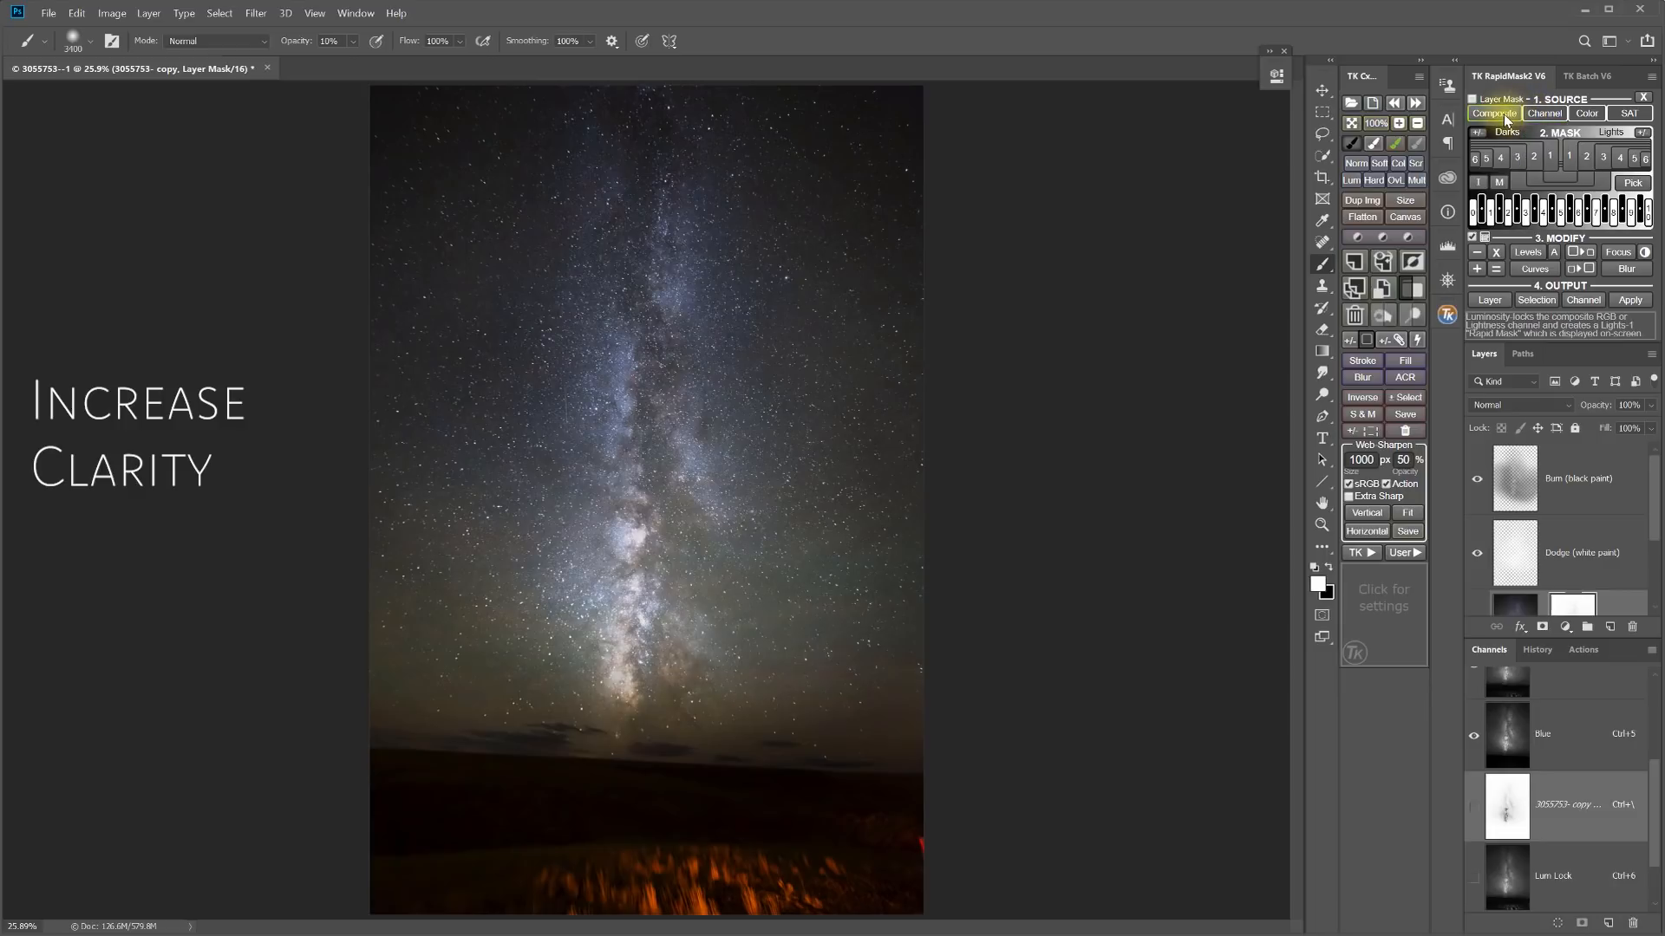
{"action": "left_click", "coordinate": [1542, 154]}
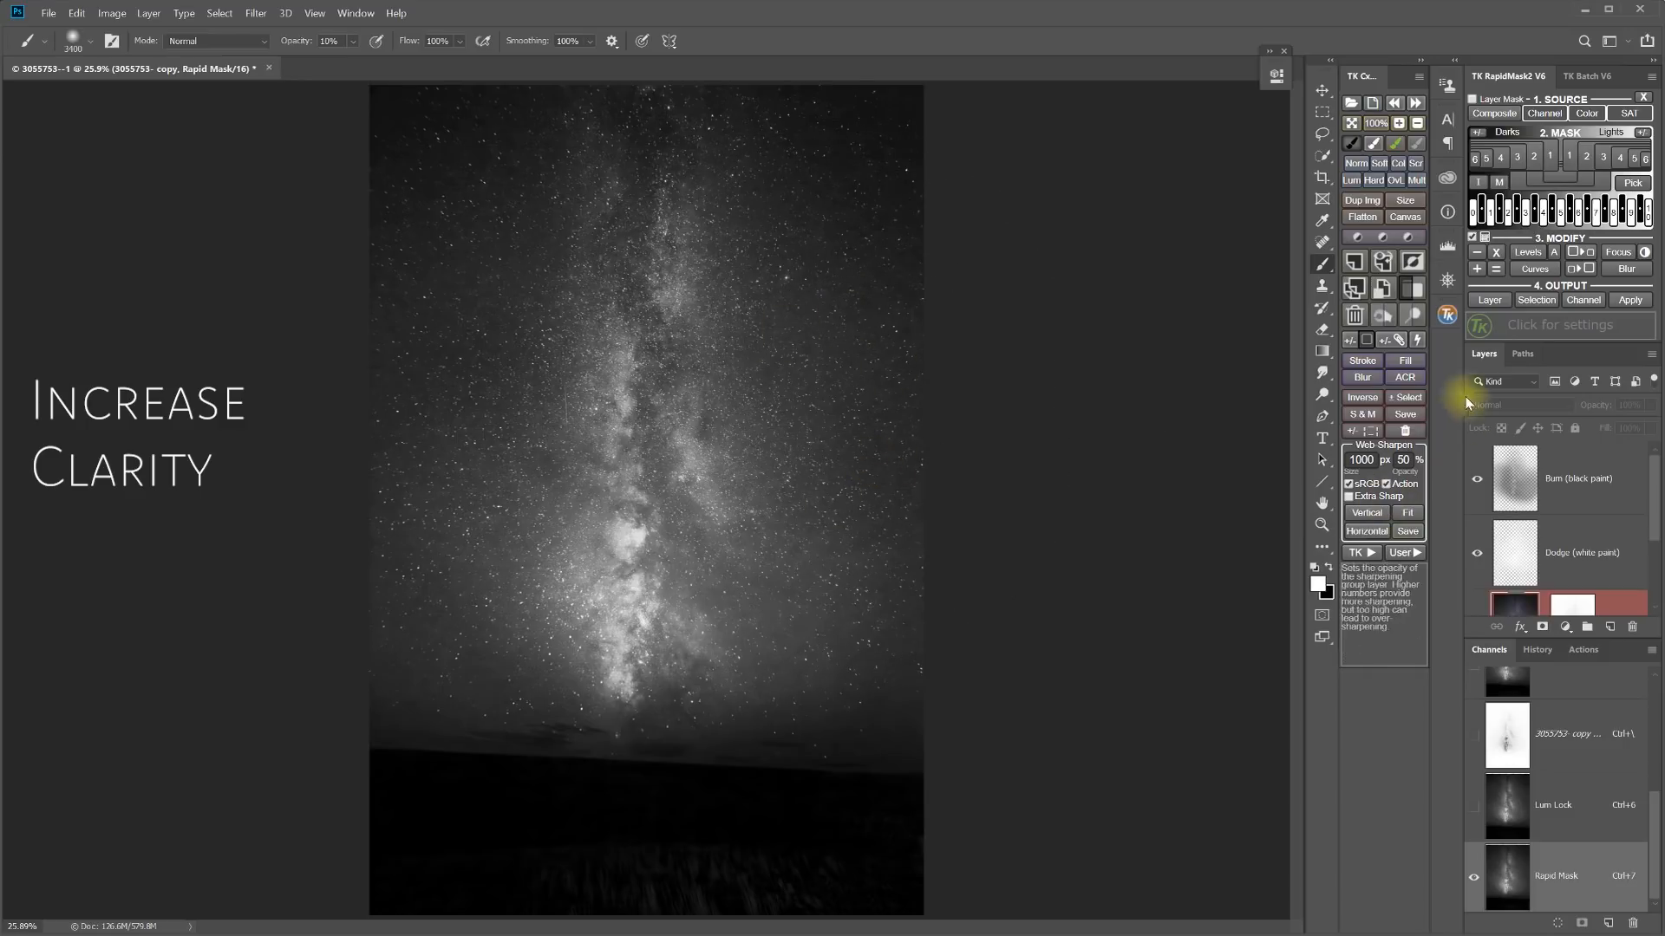
Output the luminosity mask as a Clarity layer with a High Pass radius of 10 pixels
{"action": "left_click", "coordinate": [1491, 300]}
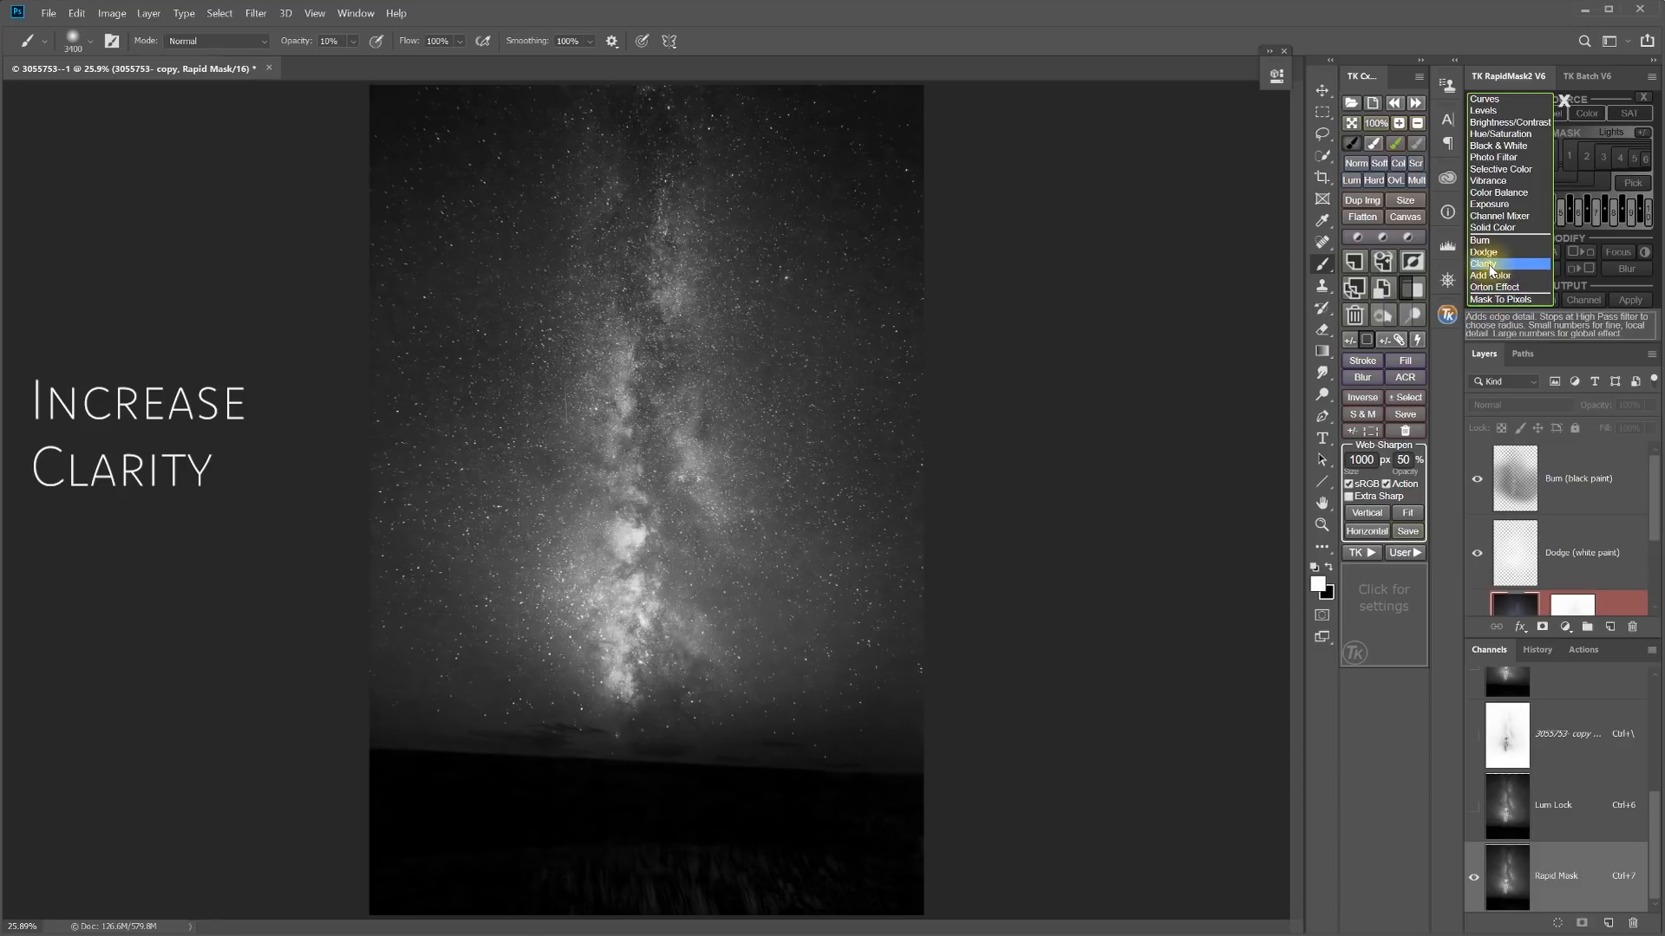
{"action": "left_click", "coordinate": [1490, 270]}
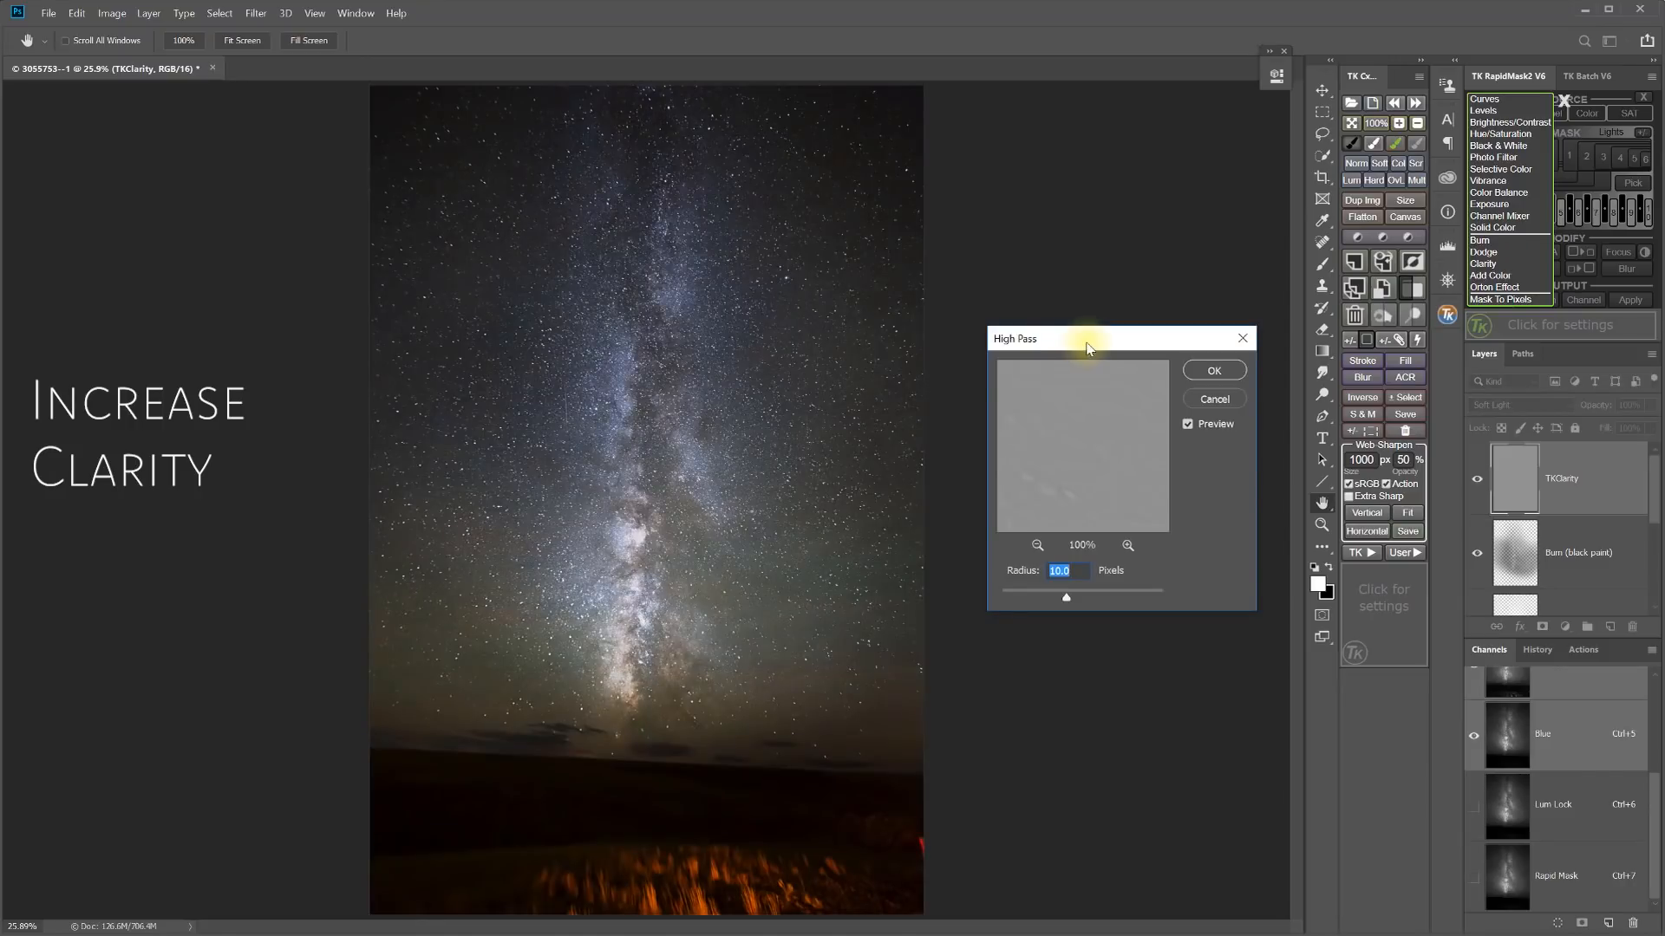
{"action": "left_click_drag", "start_coordinate": [1087, 347], "coordinate": [1080, 211]}
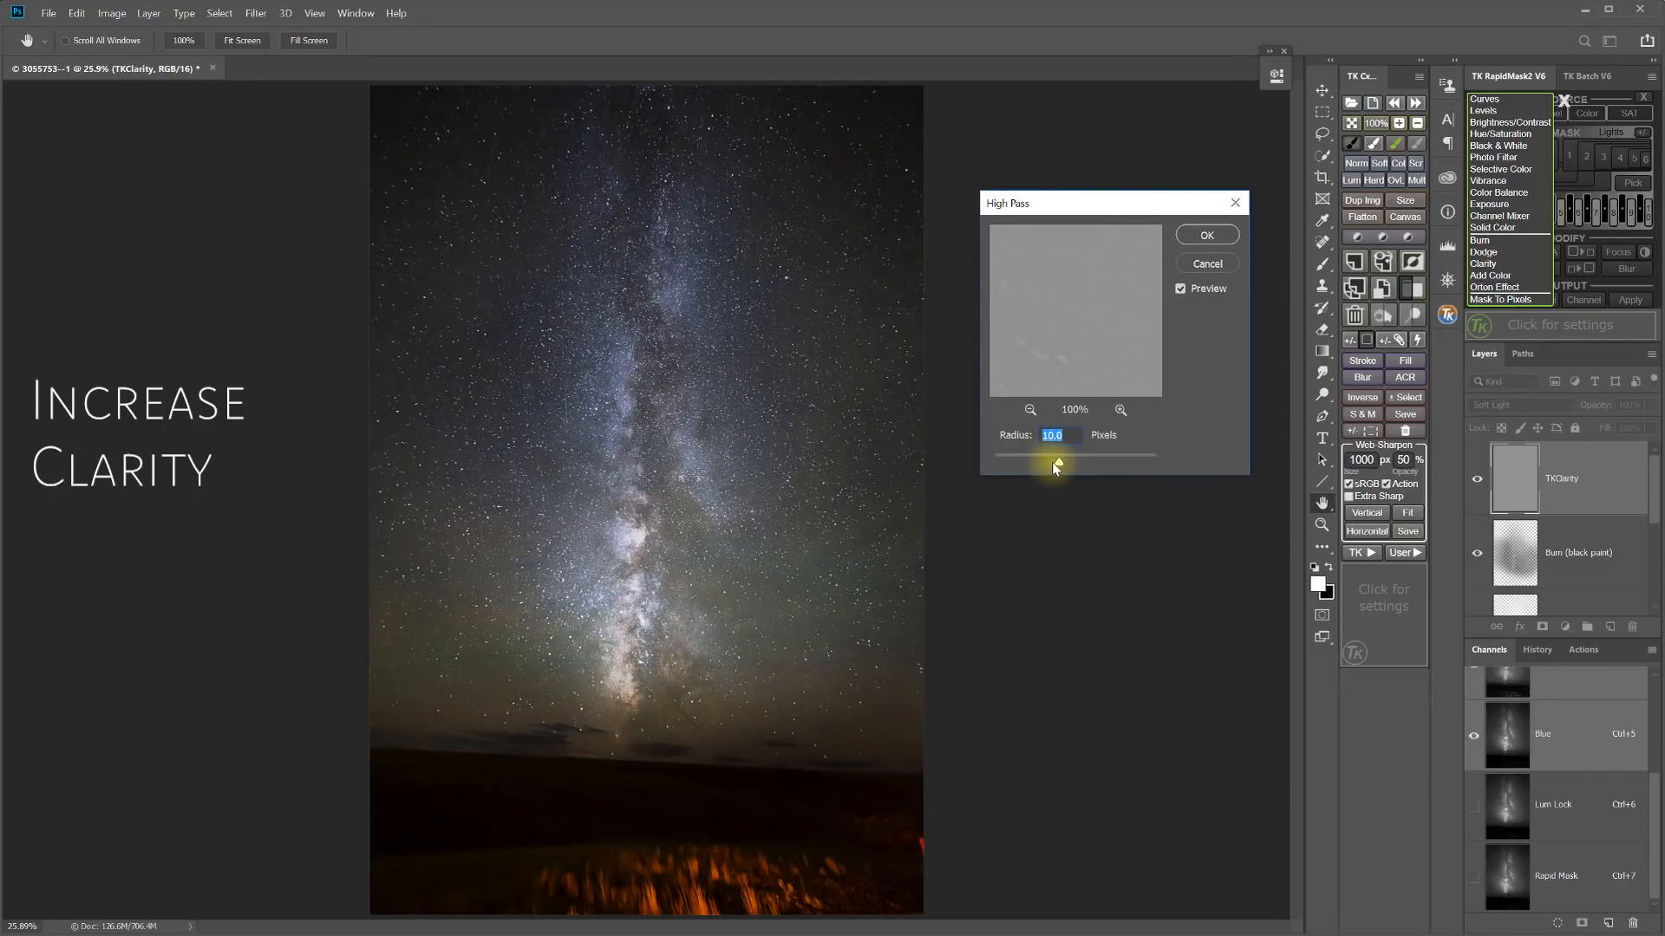
{"action": "left_click", "coordinate": [1214, 245]}
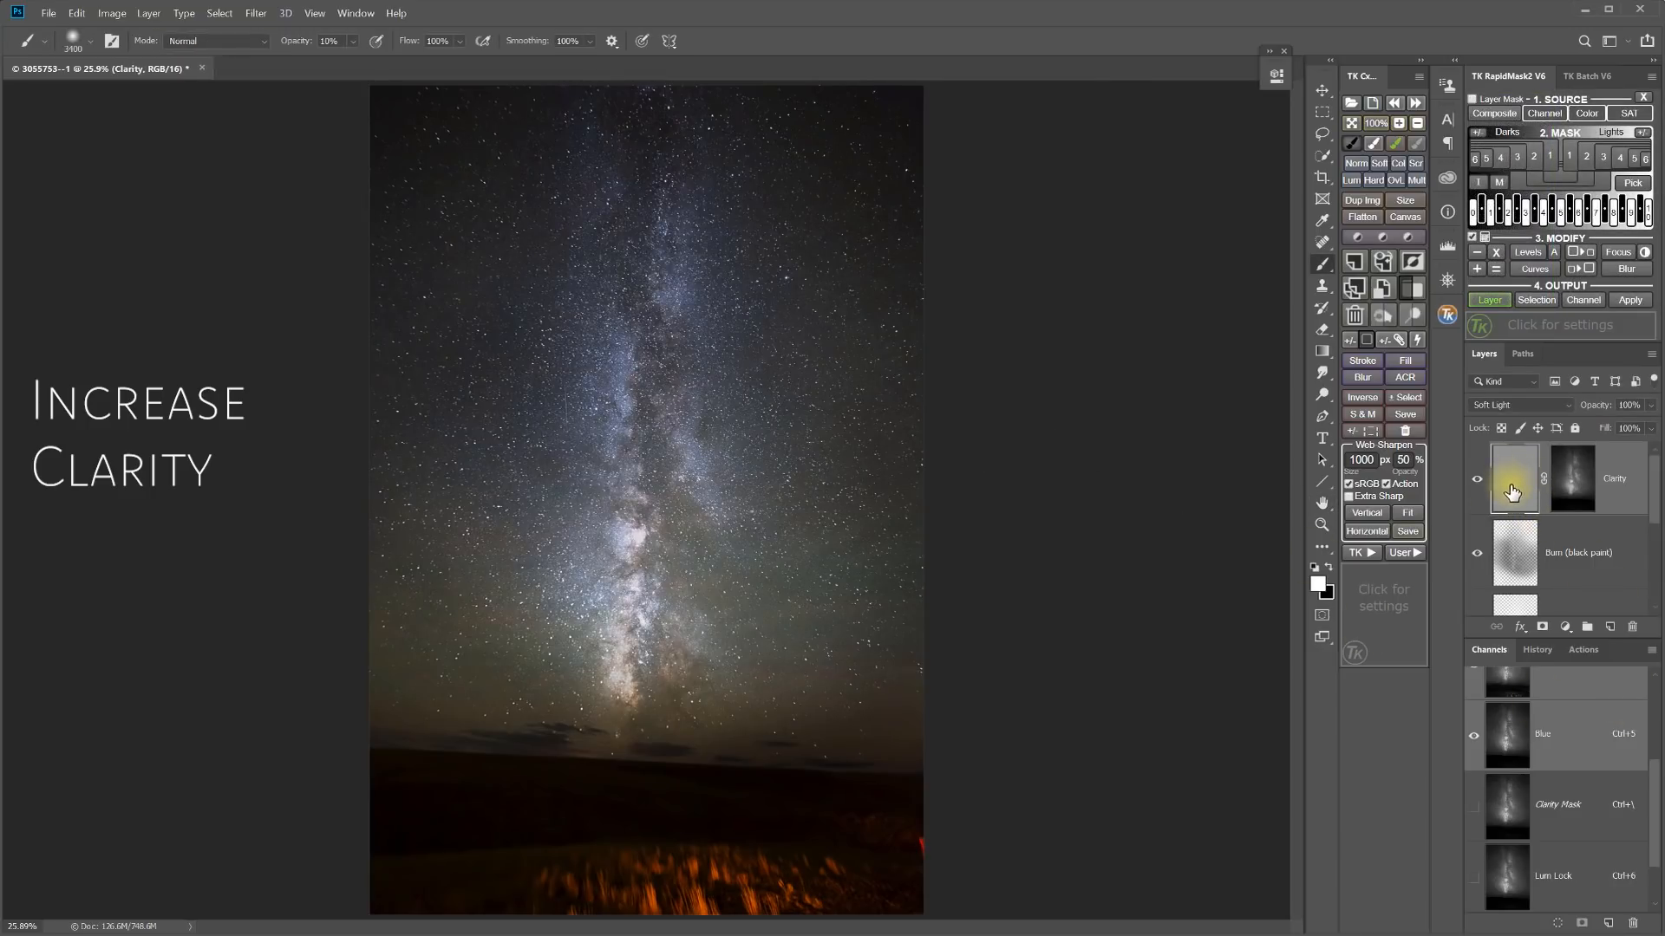
Inspect the Clarity layer's mask on its own and compare the Milky Way with the Clarity layer hidden and shown
{"action": "left_click", "coordinate": [1569, 493], "text": "alt"}
{"action": "mouse_move", "coordinate": [659, 685]}
{"action": "left_mouse_down"}
{"action": "mouse_move", "coordinate": [668, 662]}
{"action": "mouse_move", "coordinate": [565, 505]}
{"action": "mouse_move", "coordinate": [667, 353]}
{"action": "mouse_move", "coordinate": [736, 413]}
{"action": "mouse_move", "coordinate": [564, 583]}
{"action": "left_mouse_up"}
{"action": "left_click", "coordinate": [1477, 552]}
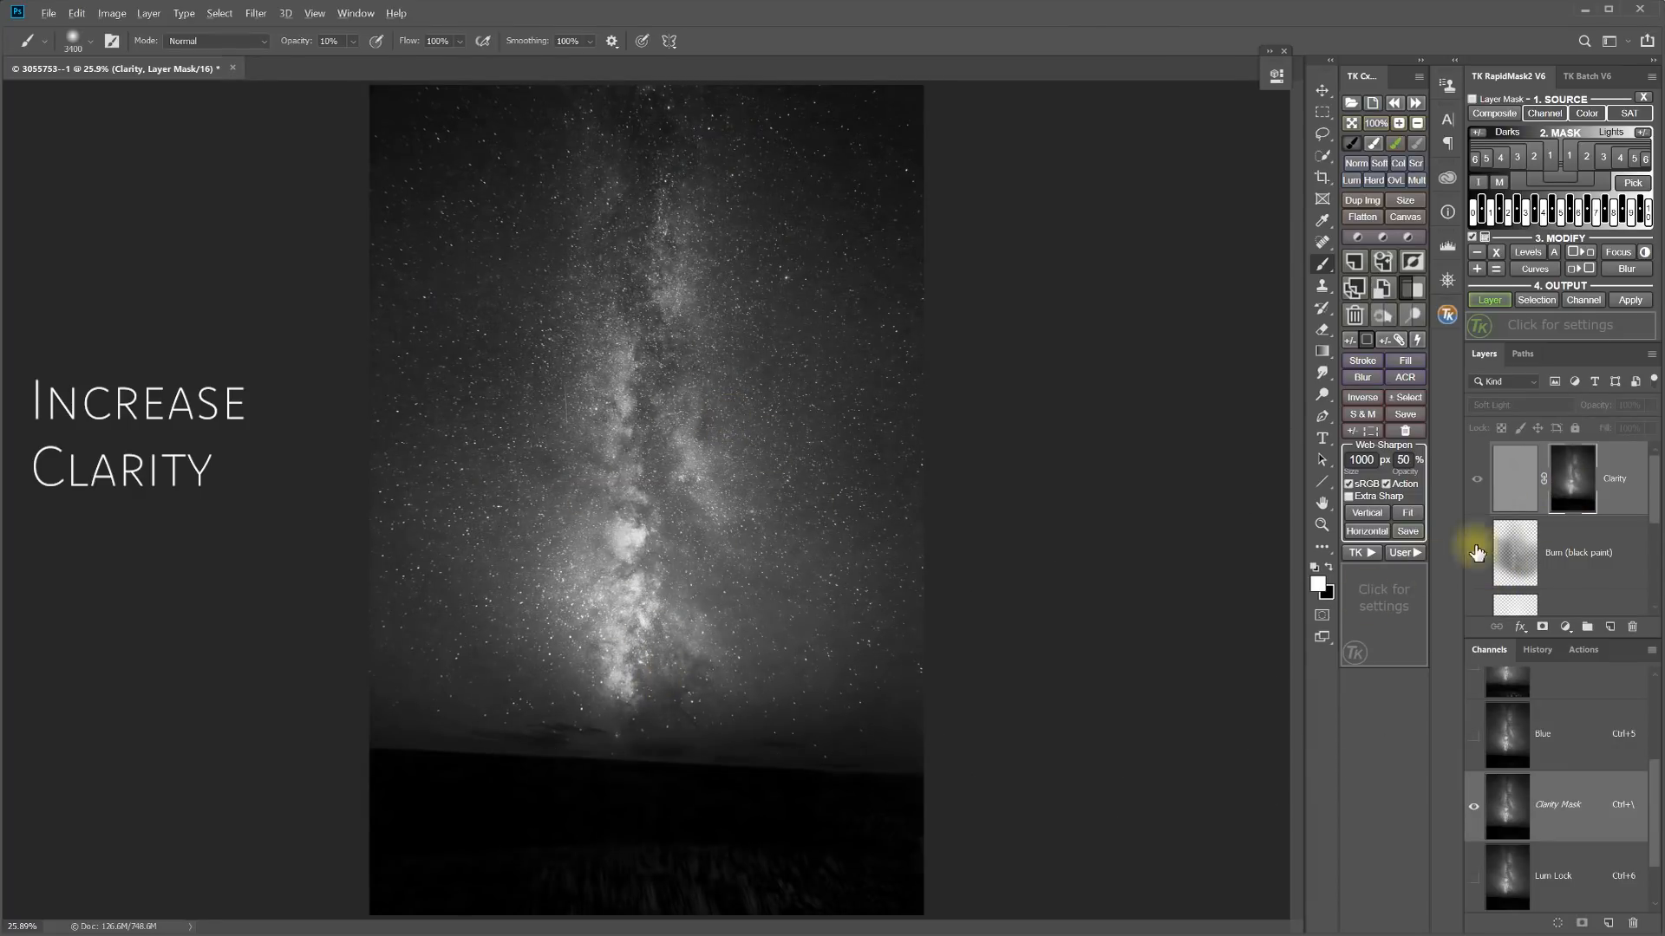
{"action": "left_click", "coordinate": [1570, 485], "text": "alt"}
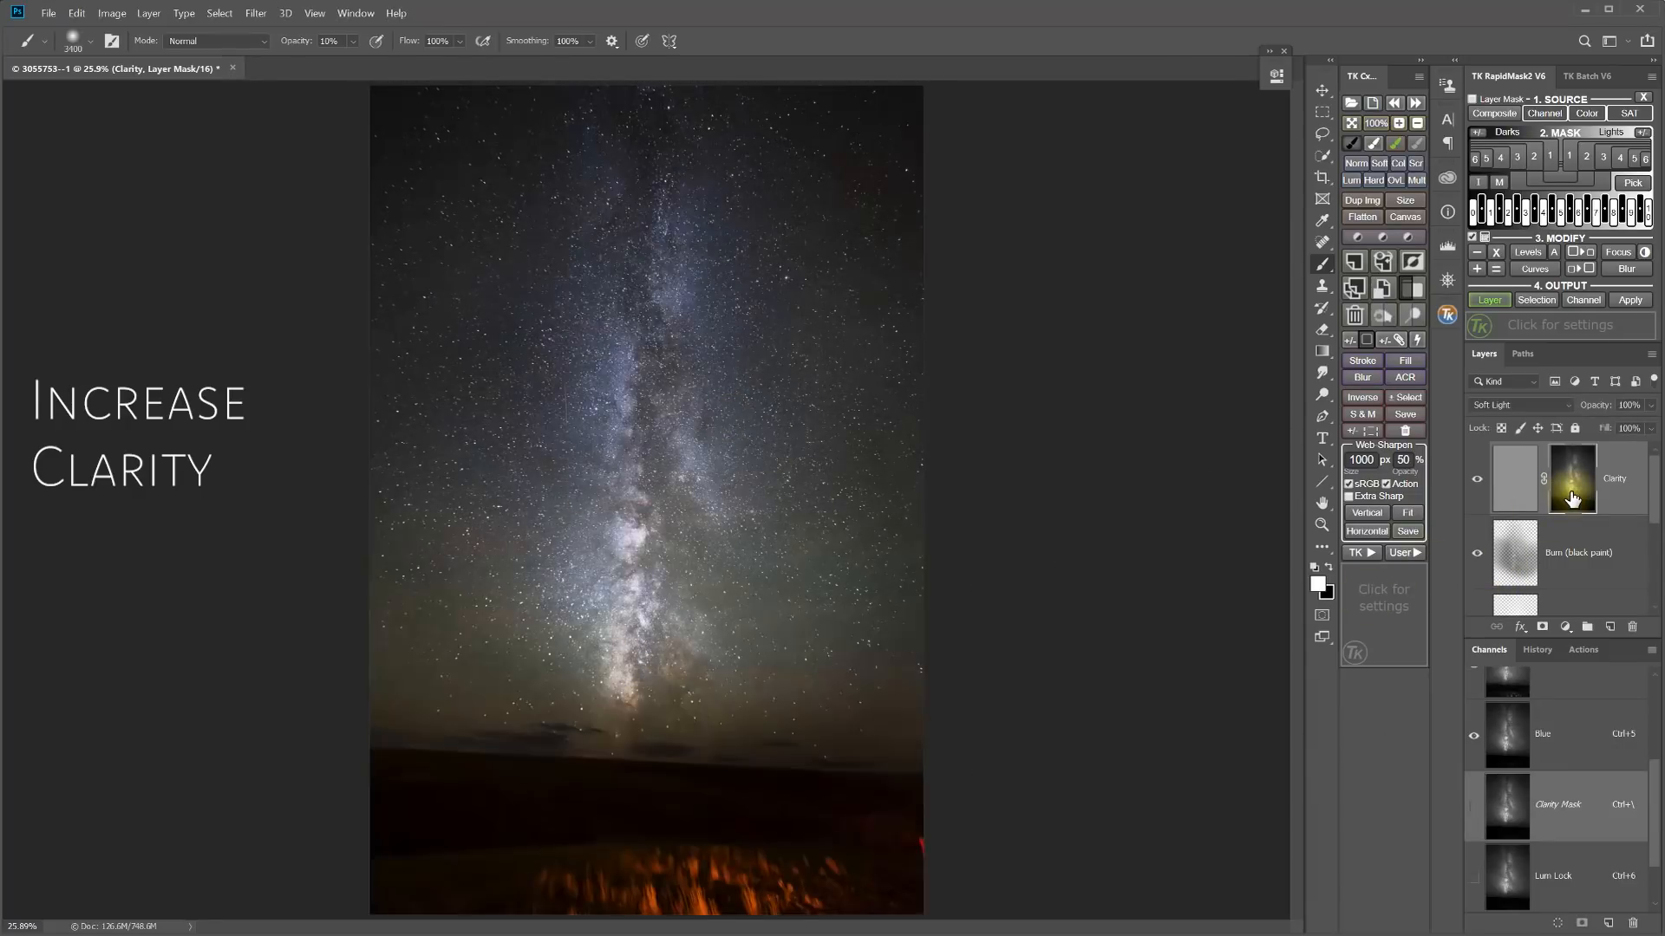
{"action": "left_click", "coordinate": [1478, 483]}
{"action": "left_click", "coordinate": [1478, 484]}
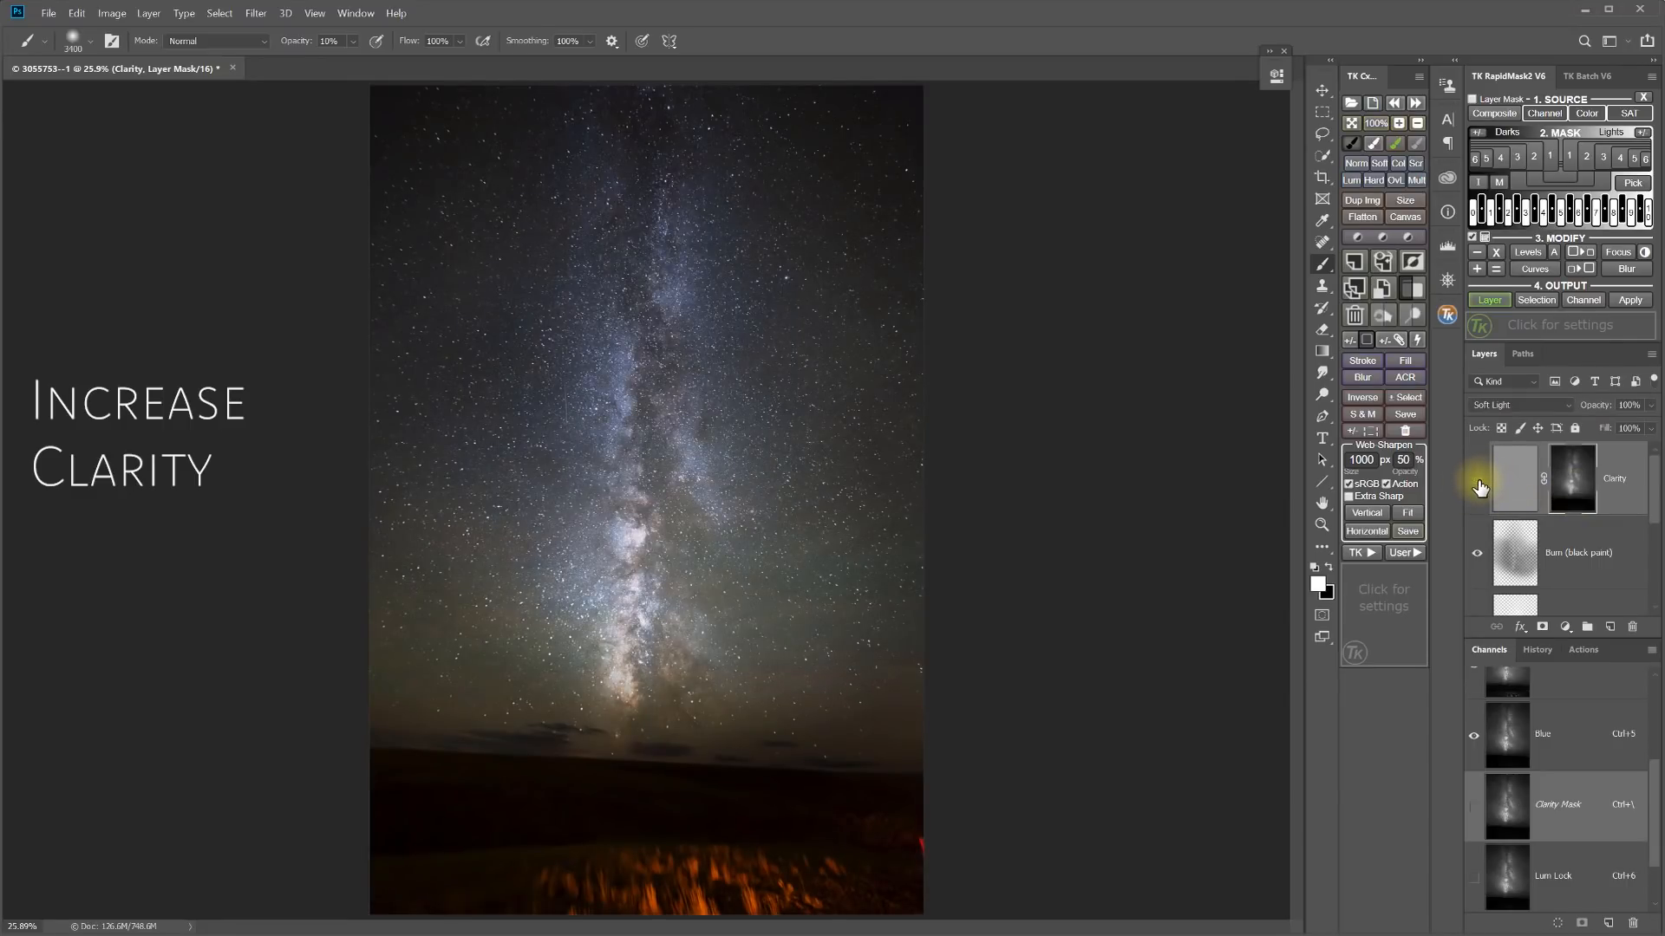
{"action": "left_click", "coordinate": [1479, 483]}
{"action": "left_click", "coordinate": [1478, 483]}
{"action": "left_click", "coordinate": [1478, 483]}
{"action": "left_click", "coordinate": [1399, 123]}
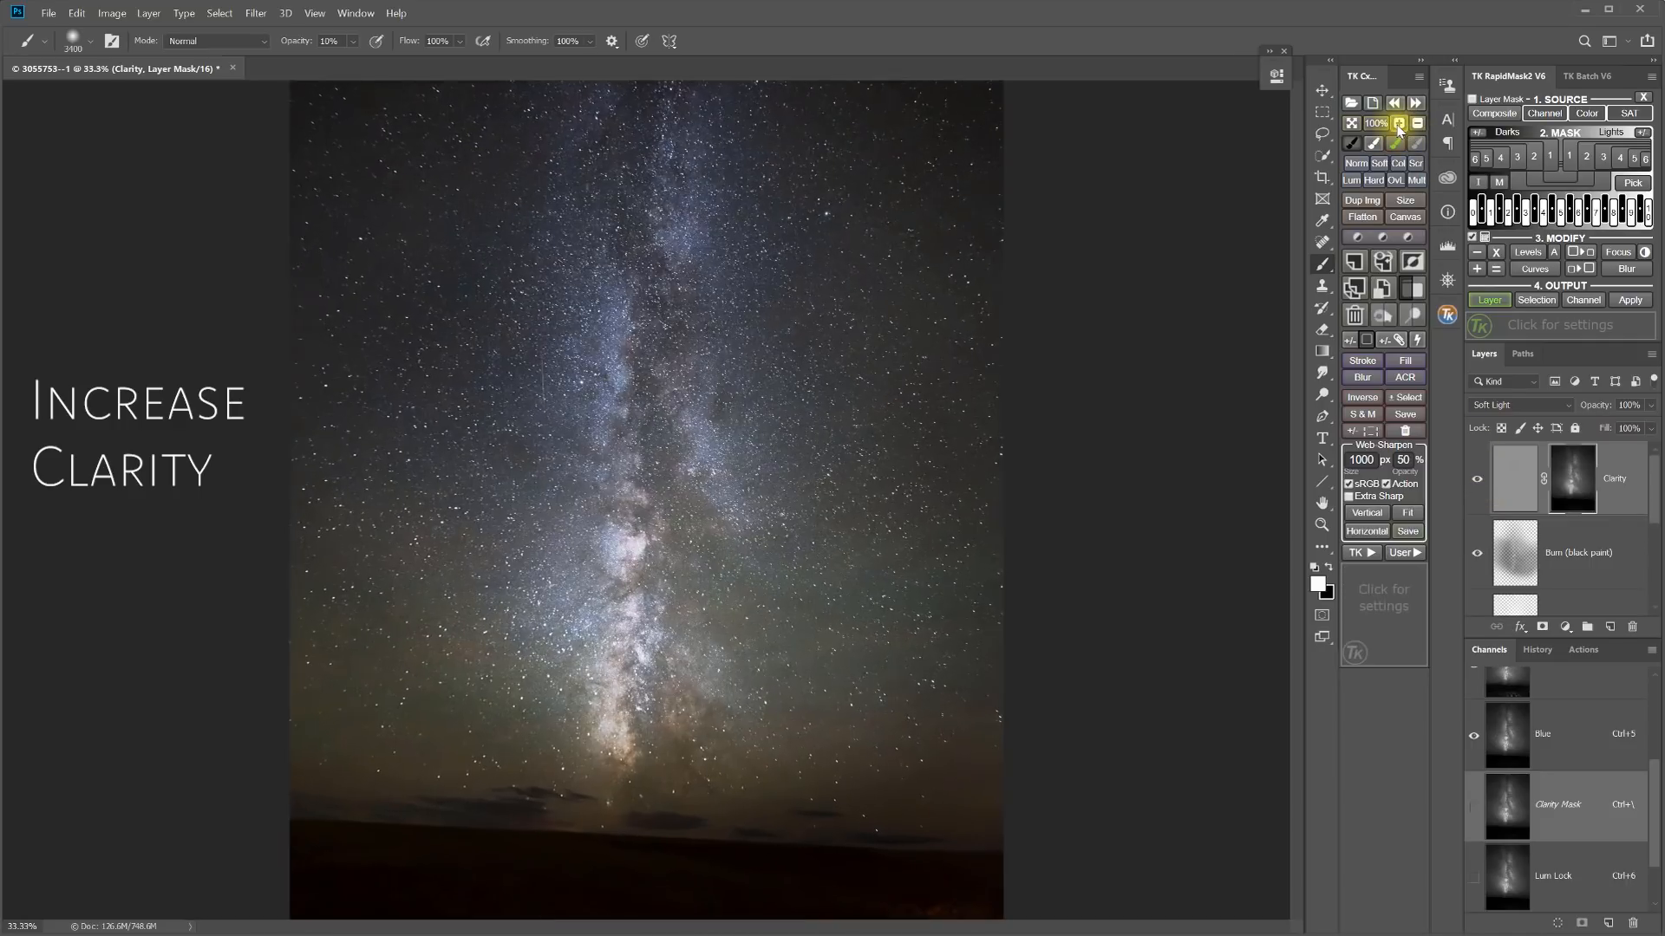
Examine the Milky Way at 50% magnification with the Clarity layer alternately hidden and shown
{"action": "left_click", "coordinate": [1398, 123]}
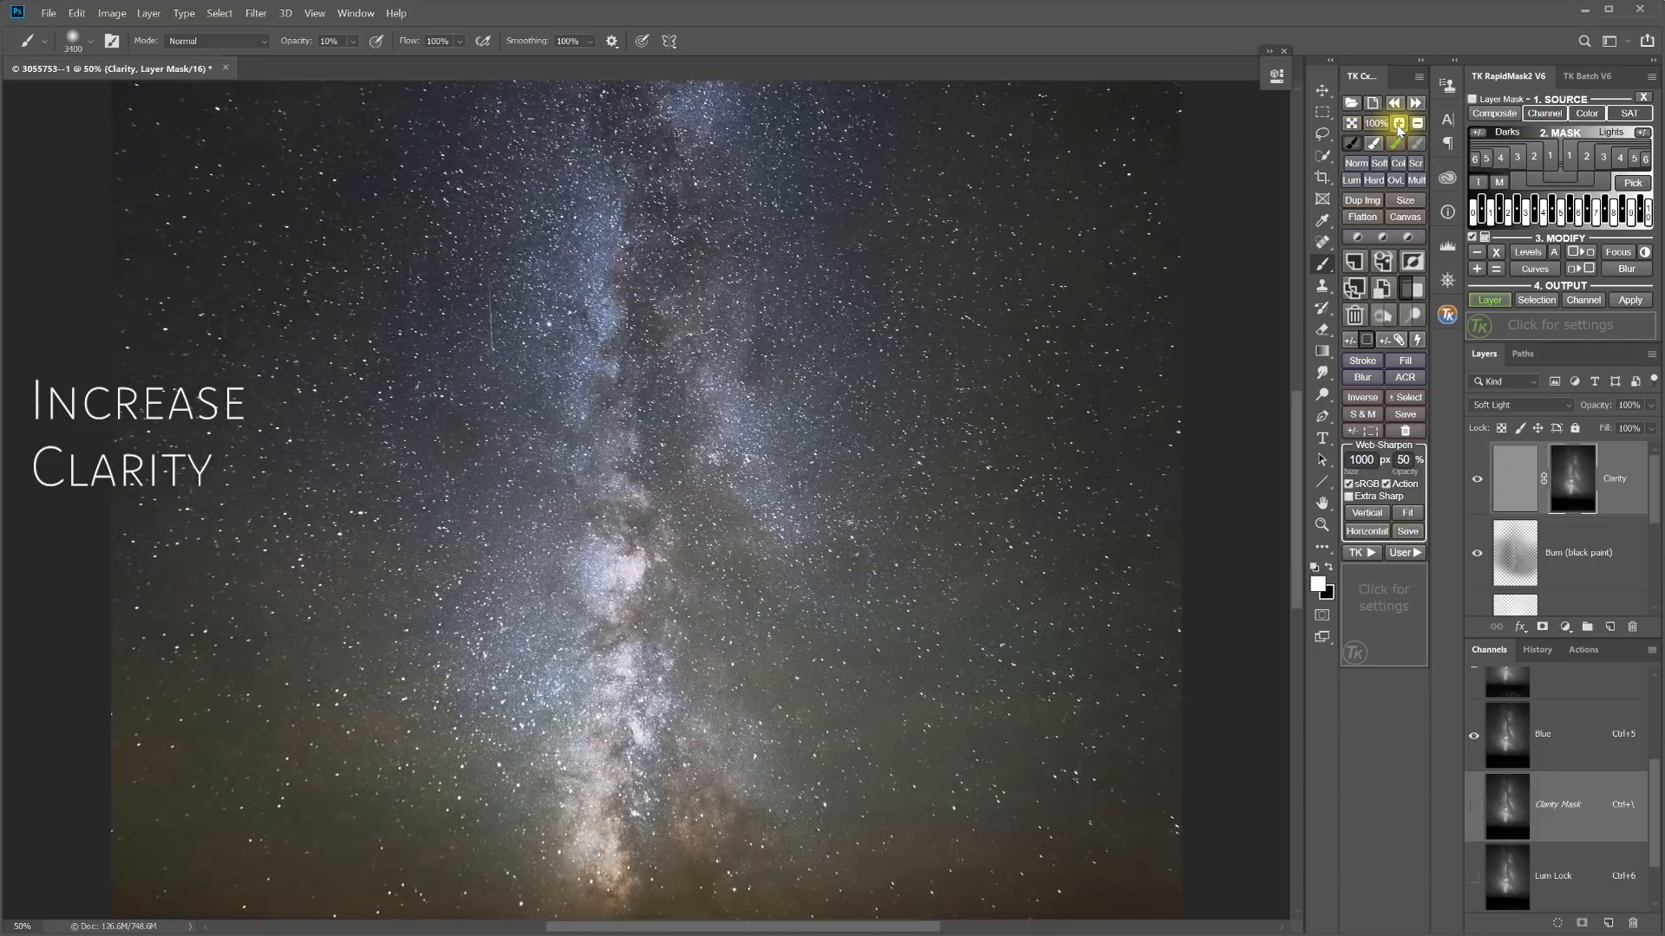
{"action": "left_click", "coordinate": [1478, 483]}
{"action": "left_click", "coordinate": [1478, 483]}
{"action": "left_click", "coordinate": [1478, 483]}
{"action": "left_click", "coordinate": [1478, 483]}
{"action": "left_click", "coordinate": [1478, 483]}
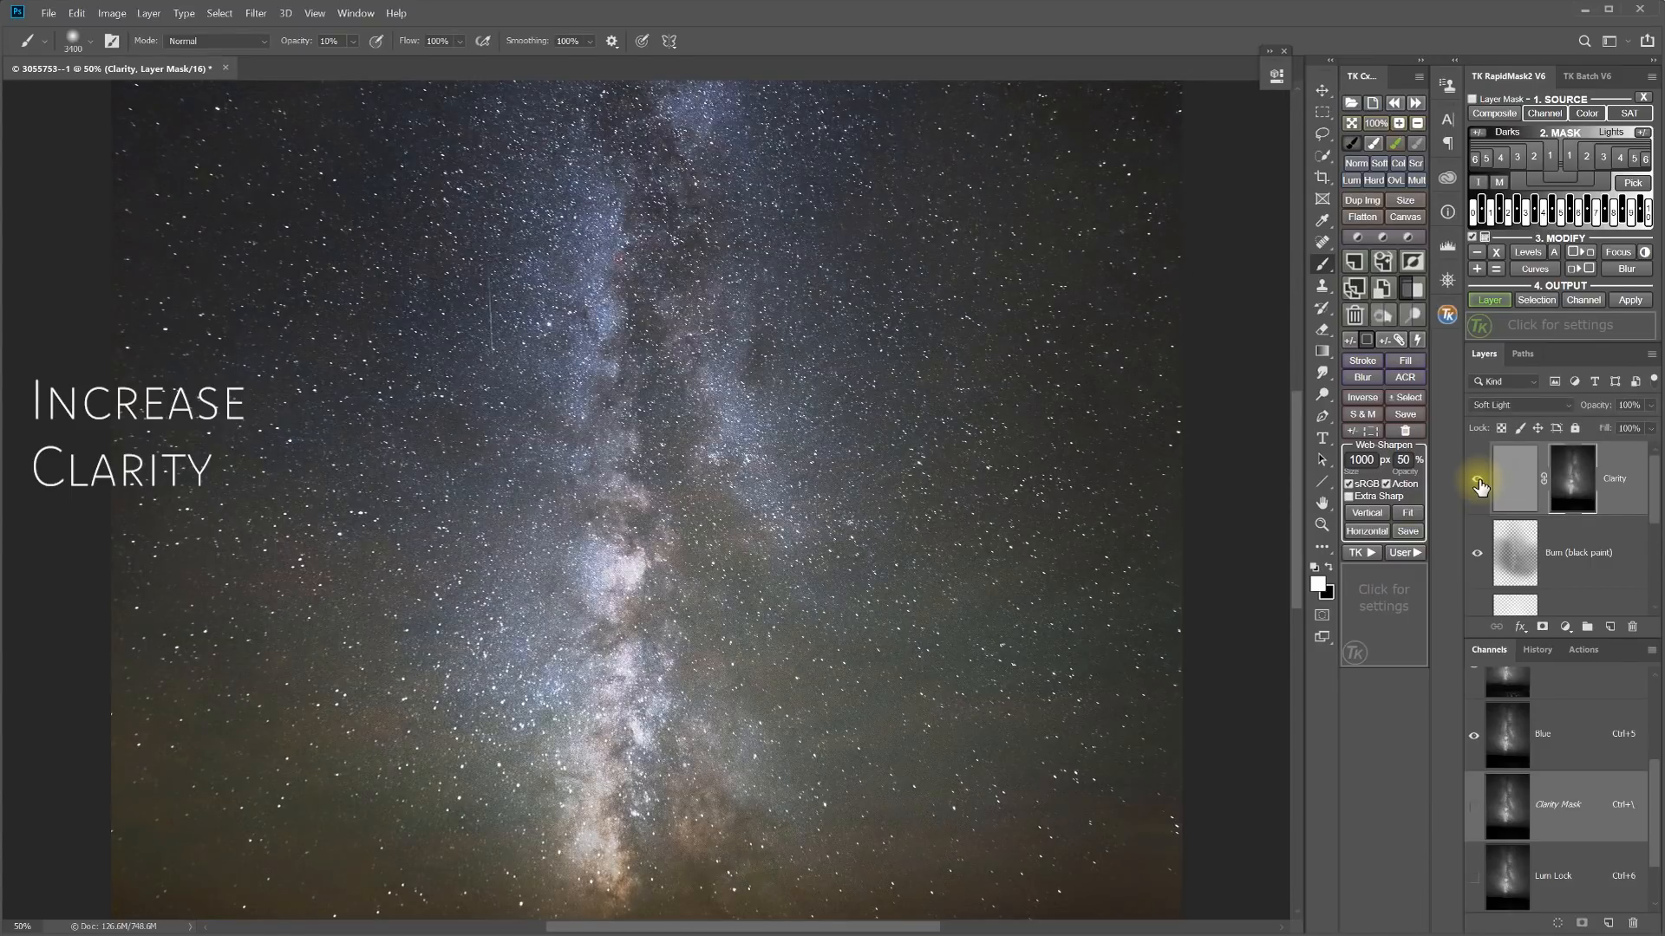
{"action": "left_click", "coordinate": [1479, 483]}
{"action": "left_click", "coordinate": [1479, 483]}
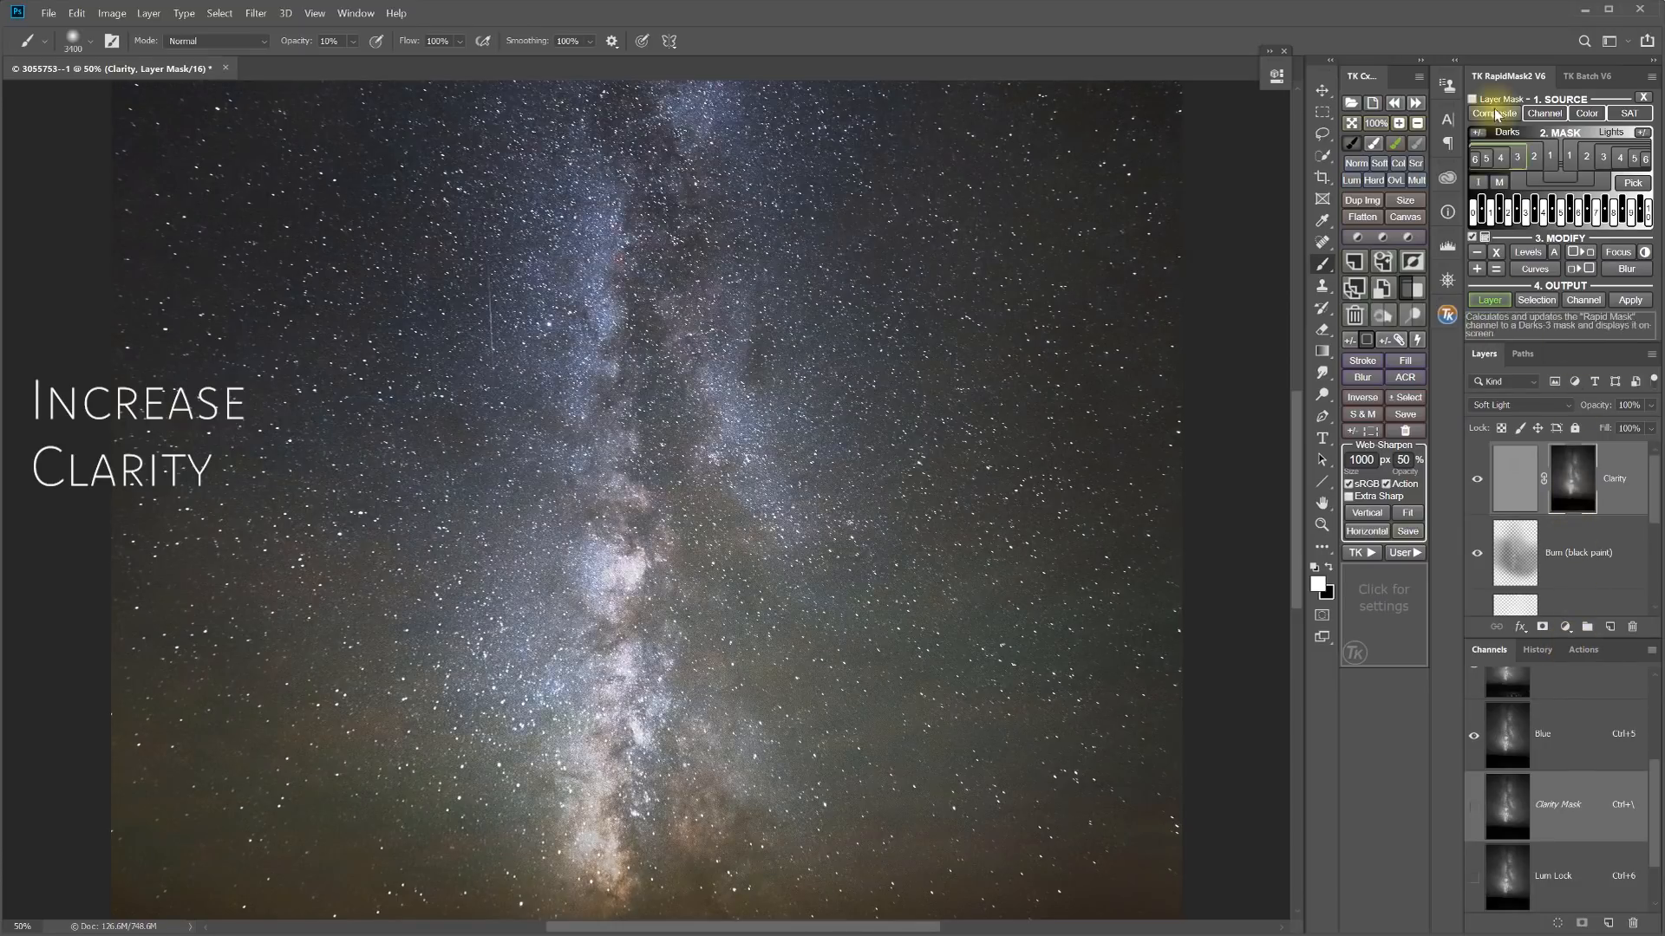
Turn on layer mask mode, normalize the Clarity layer's mask with Auto Levels, and brighten its grey tones
{"action": "left_click", "coordinate": [1472, 101]}
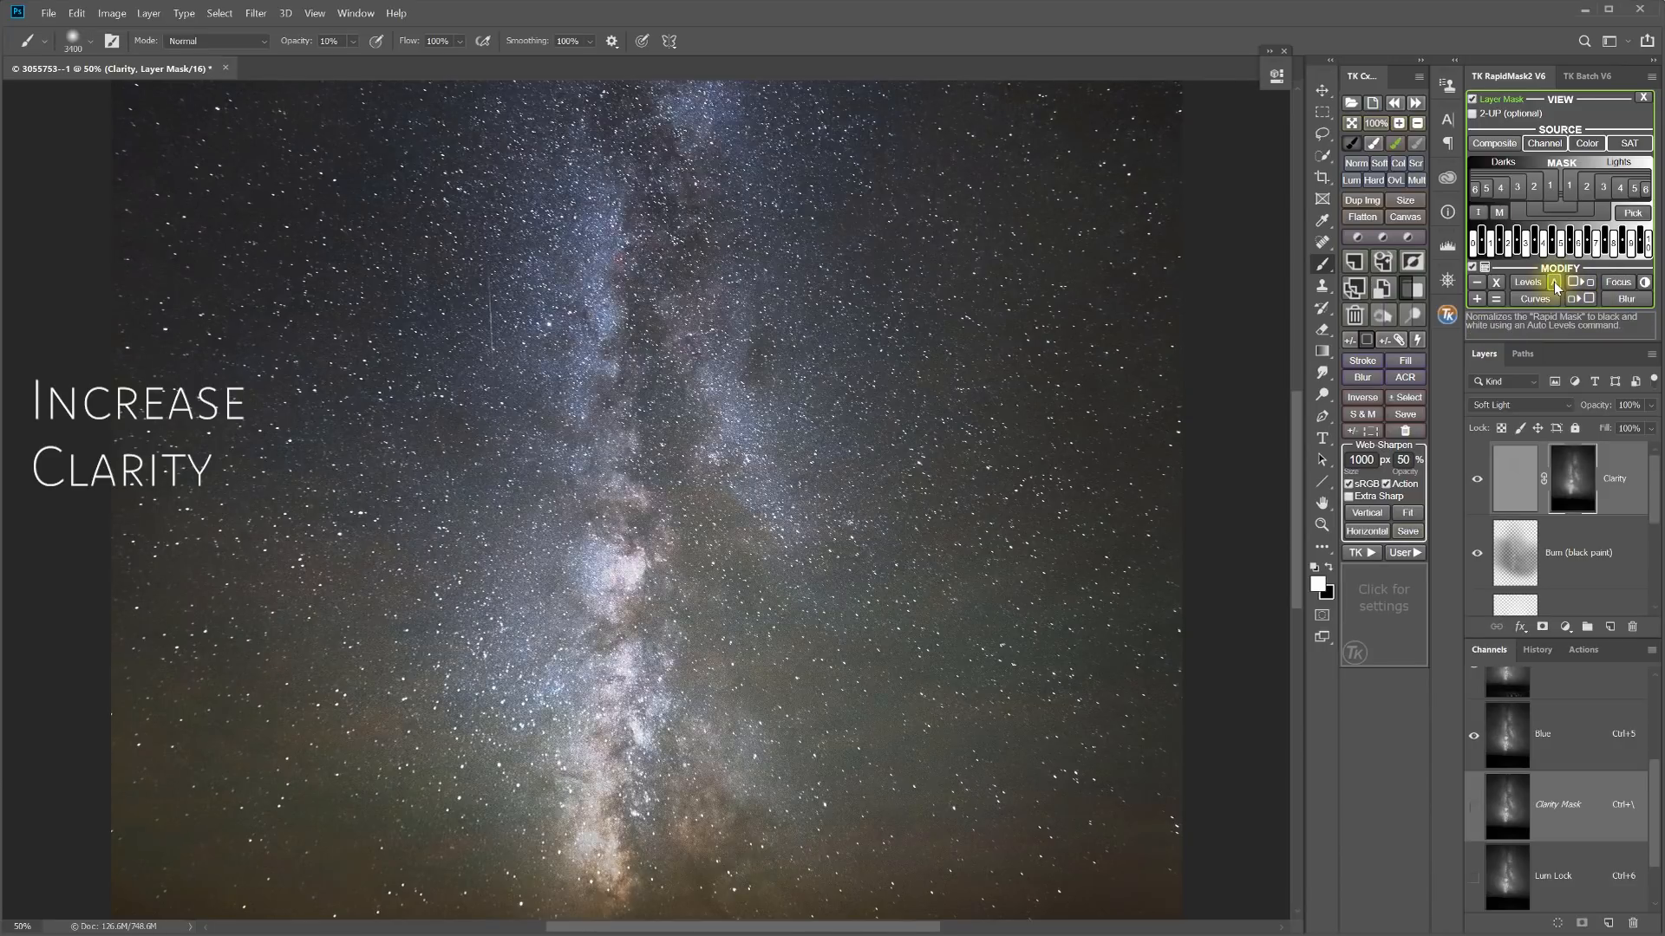
{"action": "left_click", "coordinate": [1556, 284]}
{"action": "left_click", "coordinate": [1580, 490]}
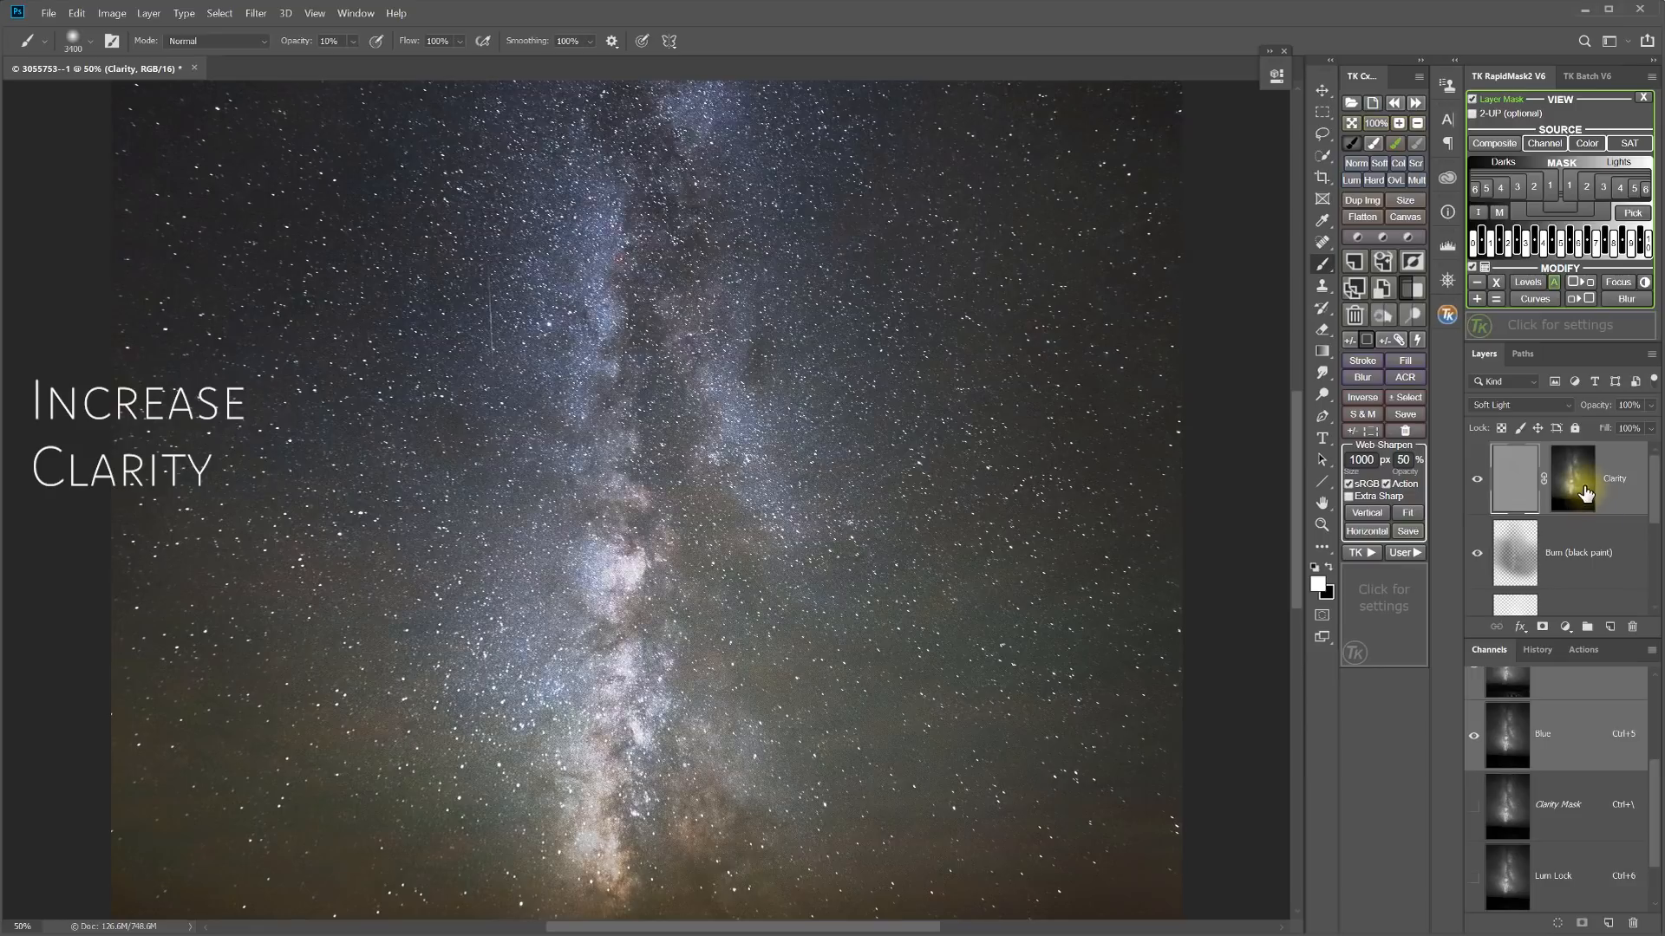
{"action": "left_click", "coordinate": [1579, 299]}
Compare the photo with the Clarity layer hidden and shown to judge the effect of the modified mask
{"action": "left_click", "coordinate": [1475, 486]}
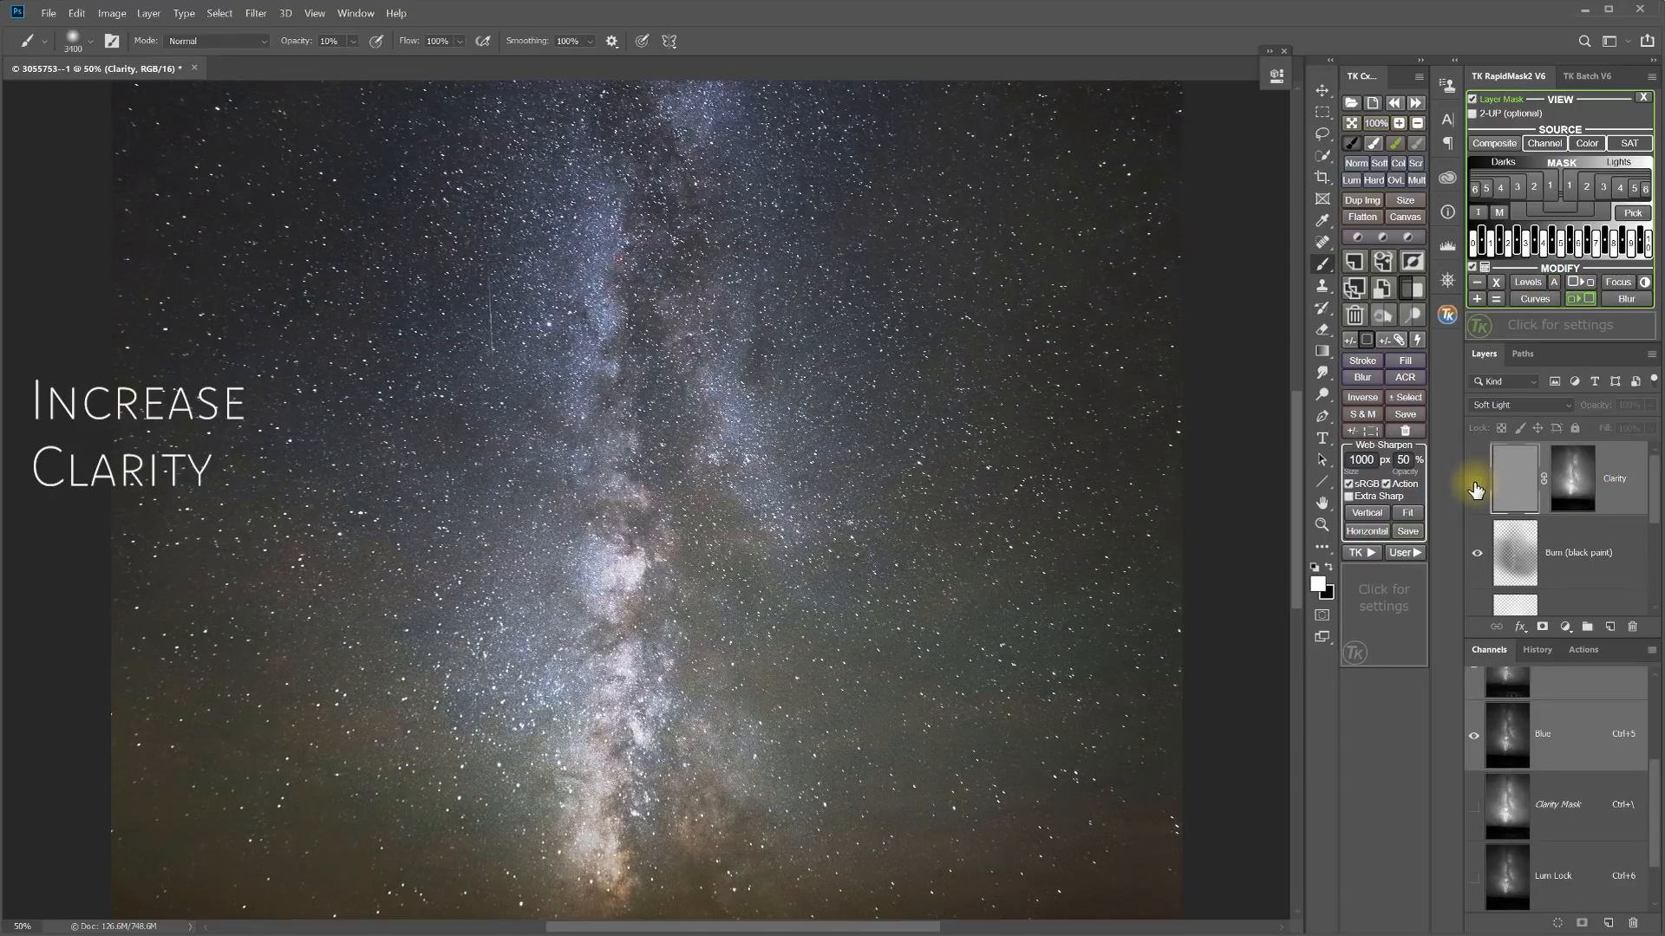
{"action": "left_click", "coordinate": [1475, 487]}
{"action": "left_click", "coordinate": [1476, 486]}
{"action": "left_click", "coordinate": [1476, 486]}
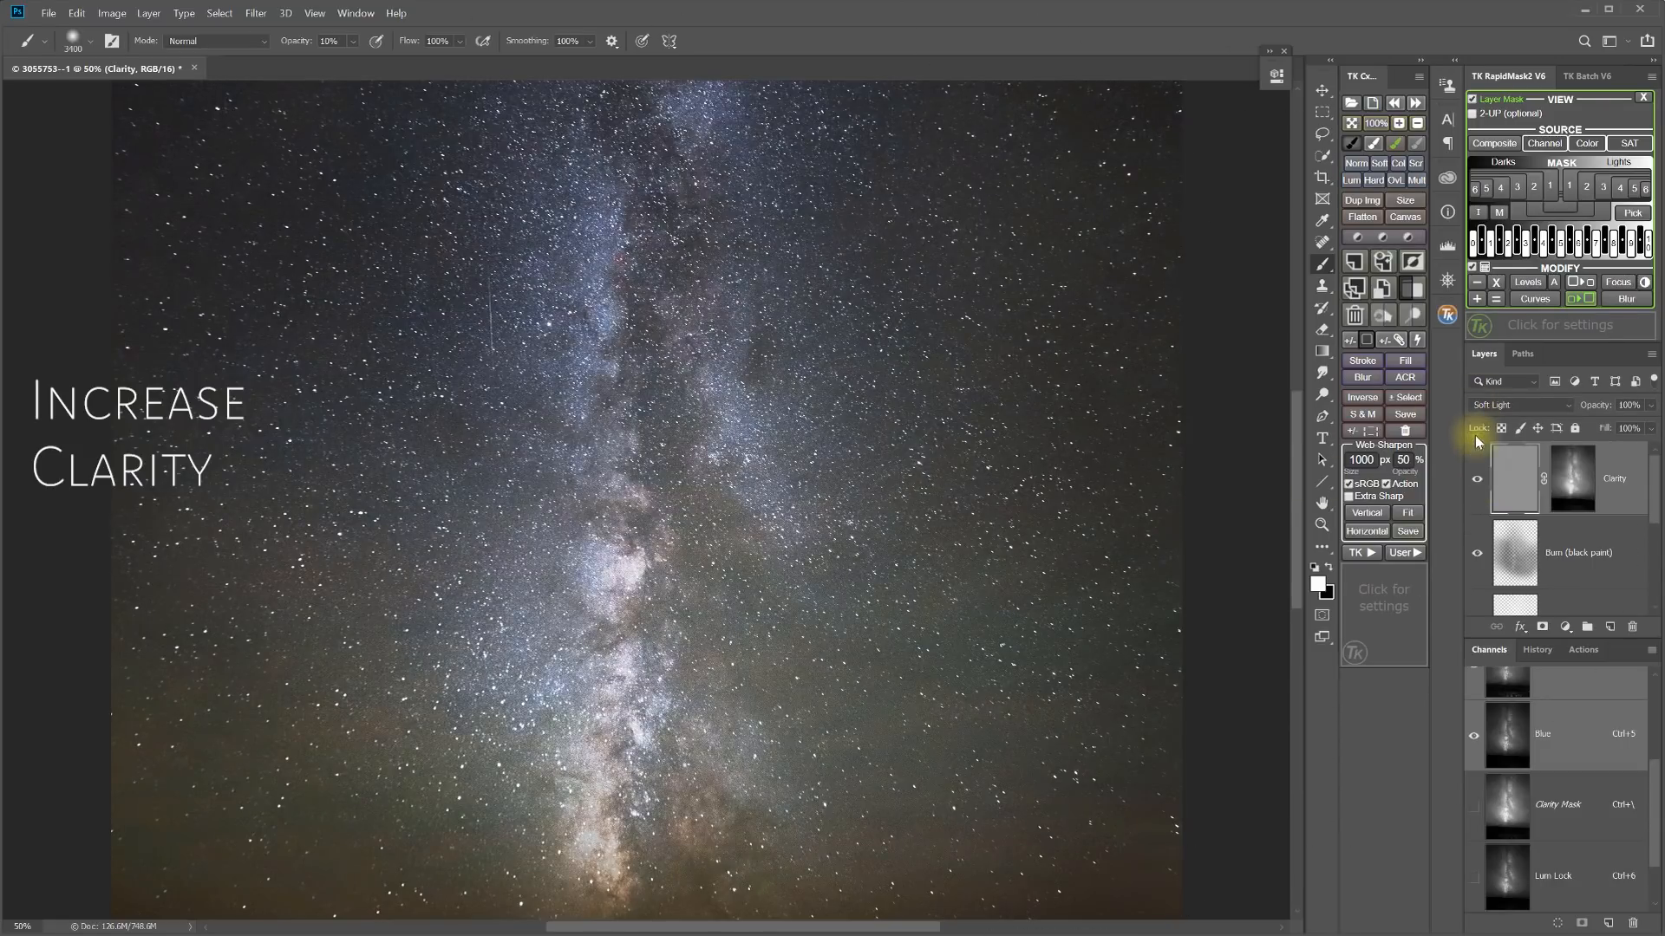
{"action": "left_click", "coordinate": [1477, 485]}
{"action": "left_click", "coordinate": [1477, 486]}
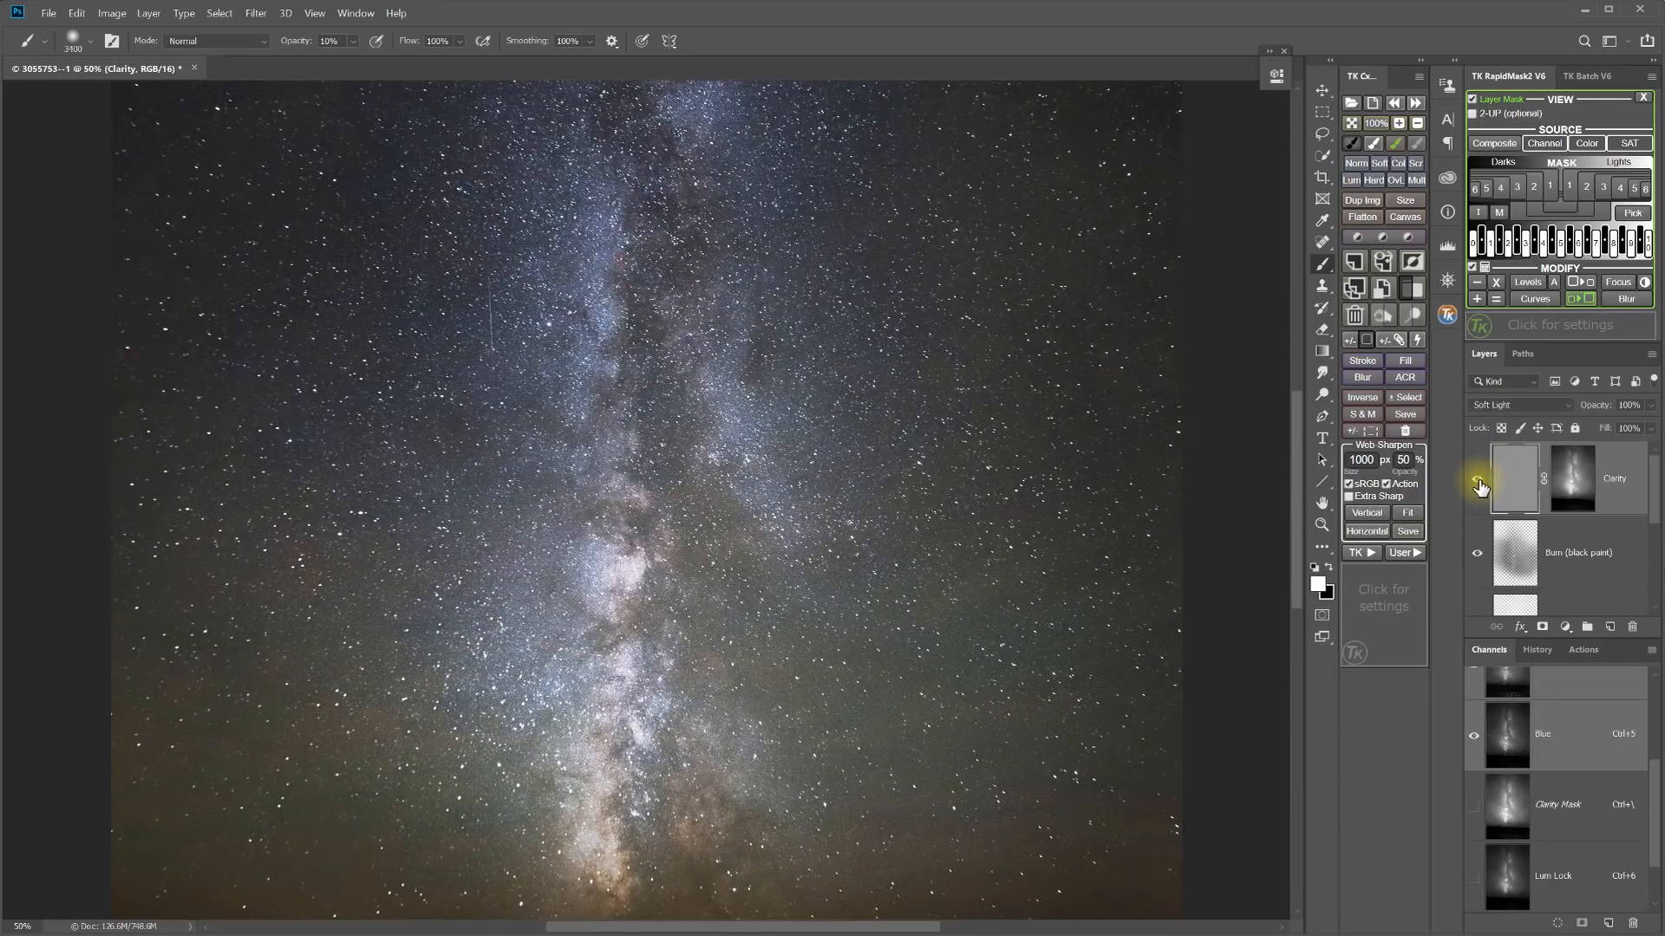
View the whole photo and compare the original base layer on its own with the full layer stack
{"action": "left_click", "coordinate": [1351, 124]}
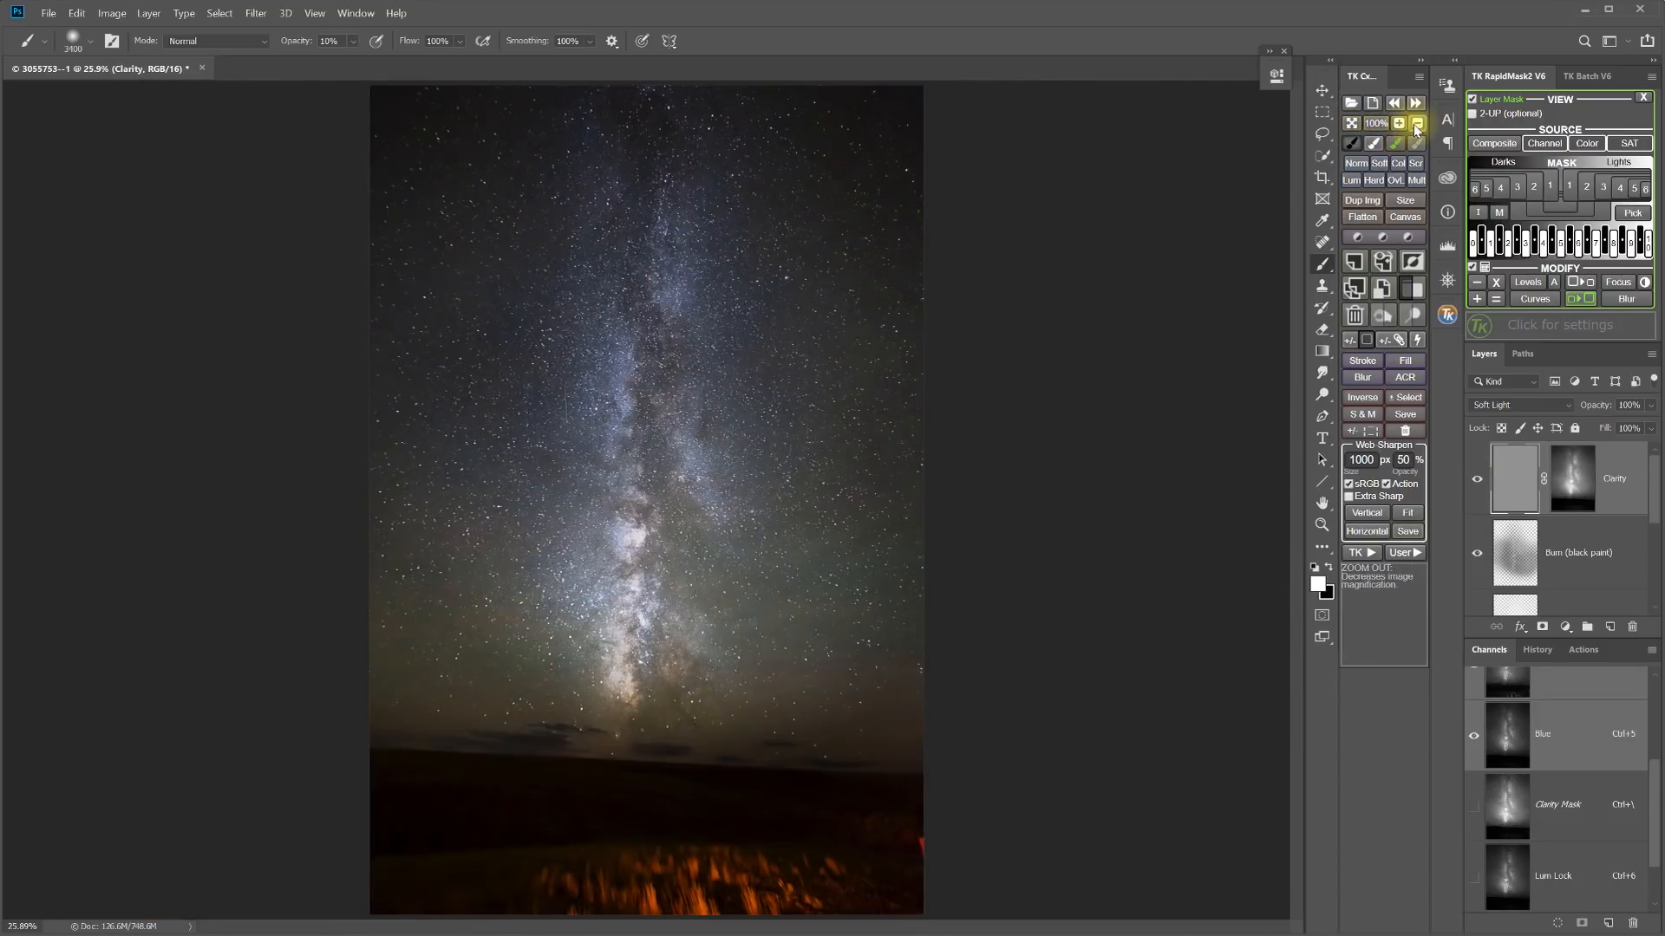
{"action": "scroll", "coordinate": [1574, 529], "scroll_direction": "down", "scroll_amount": 5}
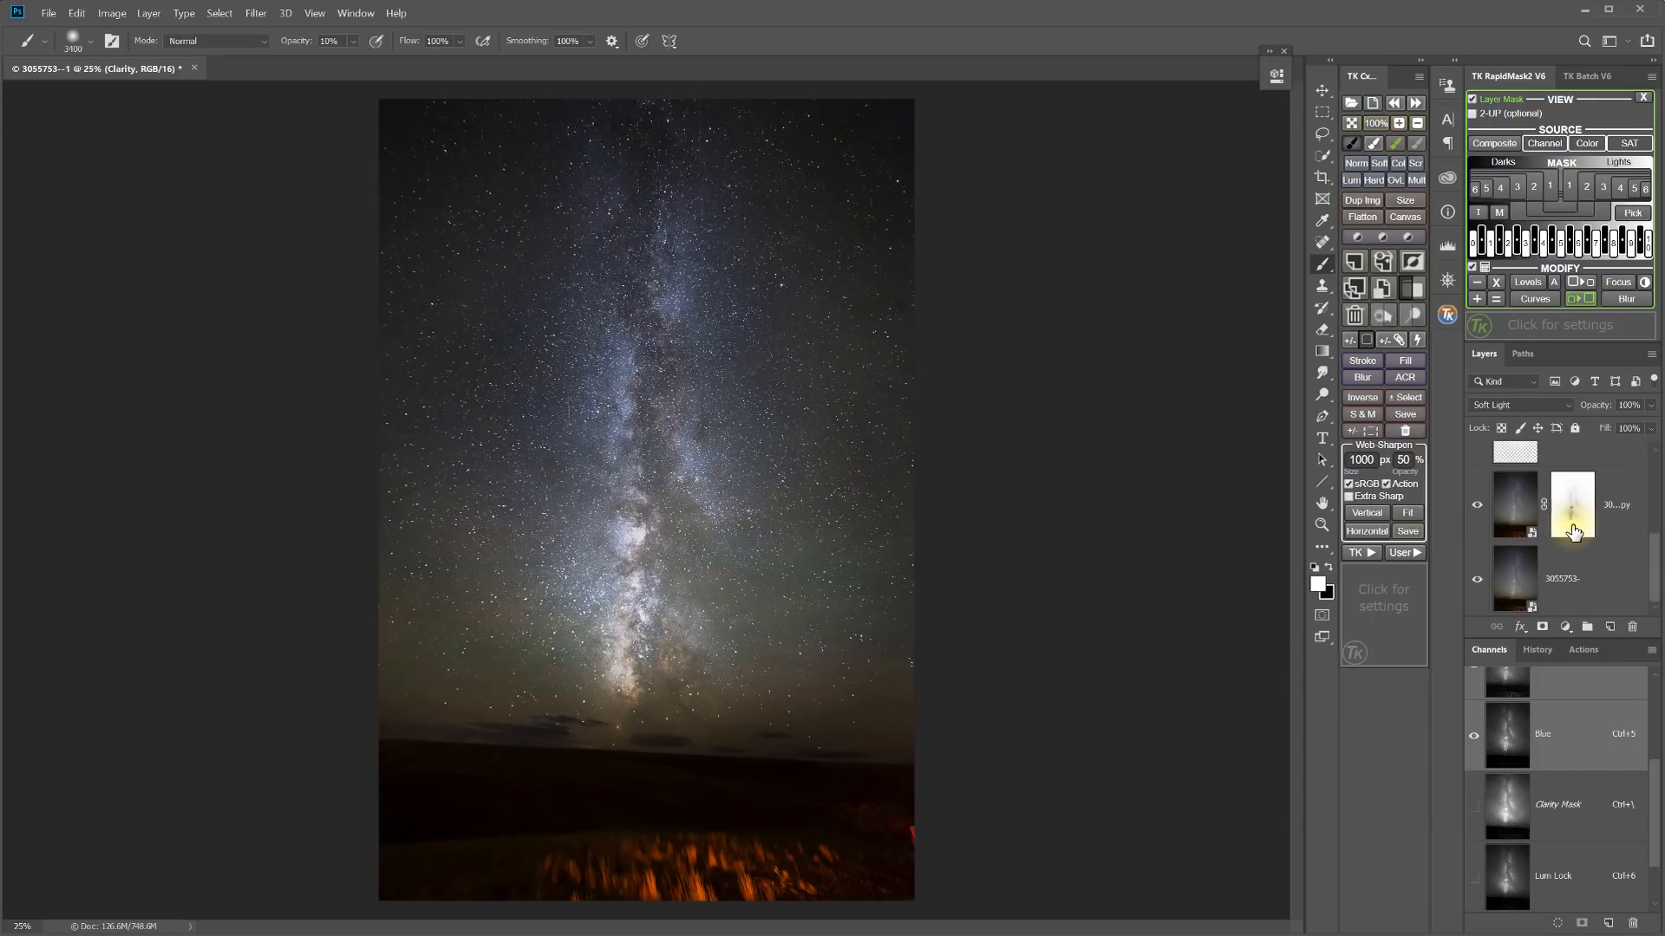
{"action": "left_click", "coordinate": [1477, 583], "text": "alt"}
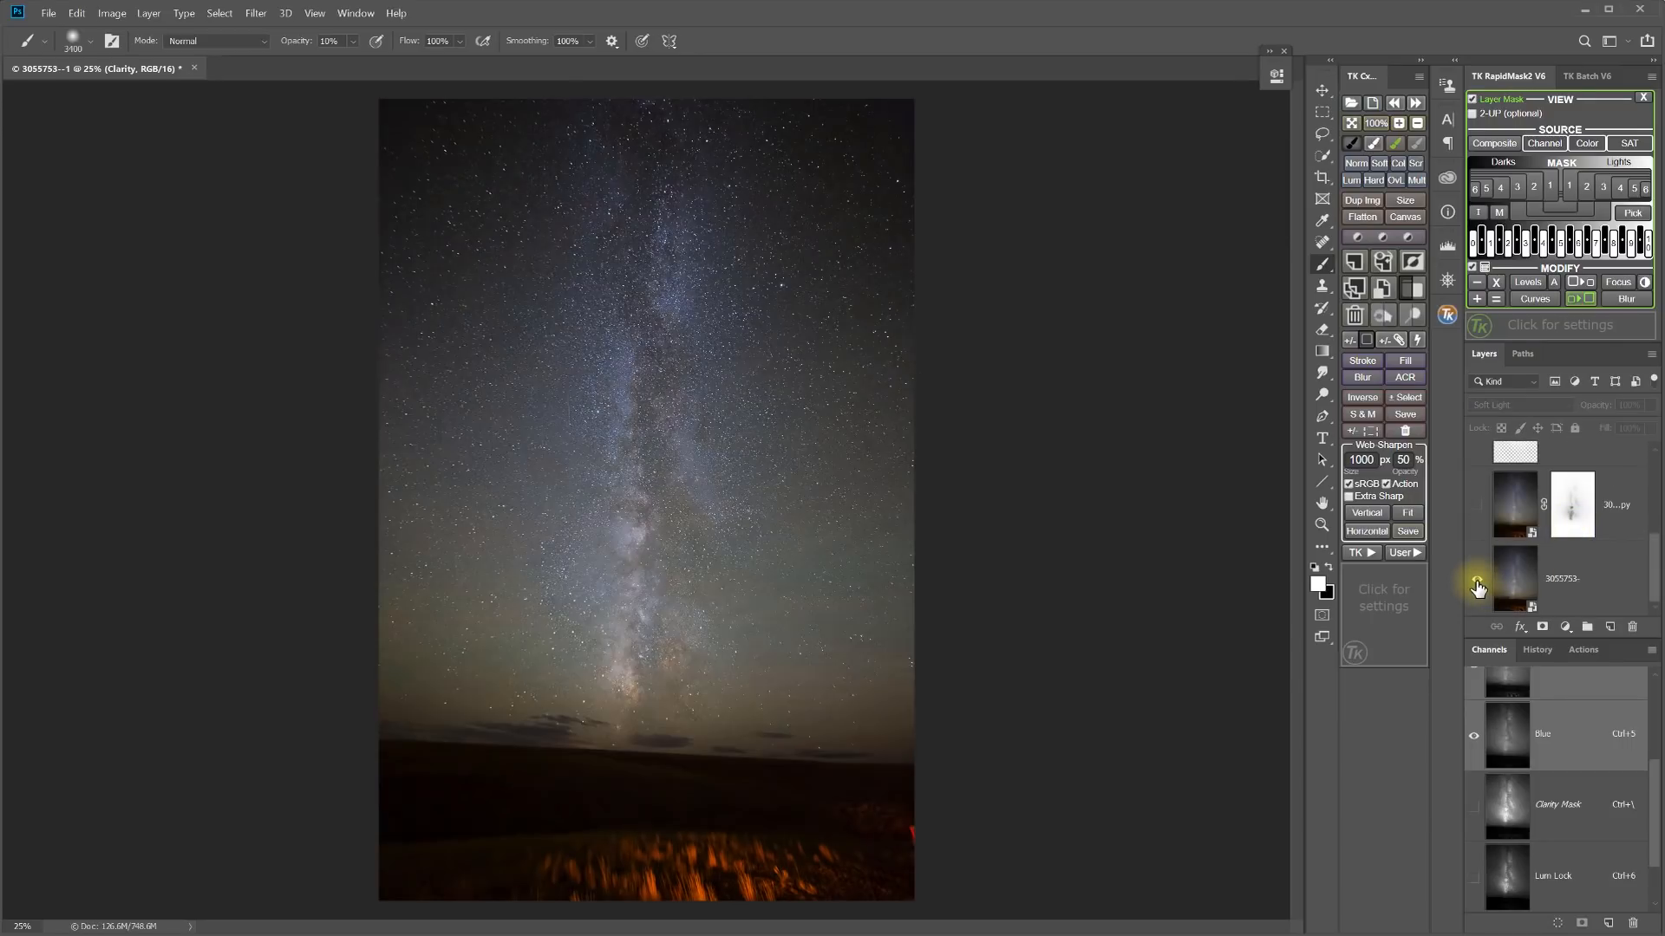
{"action": "left_click", "coordinate": [1476, 582], "text": "alt"}
{"action": "left_click", "coordinate": [1476, 582], "text": "alt"}
{"action": "left_click", "coordinate": [1476, 583], "text": "alt"}
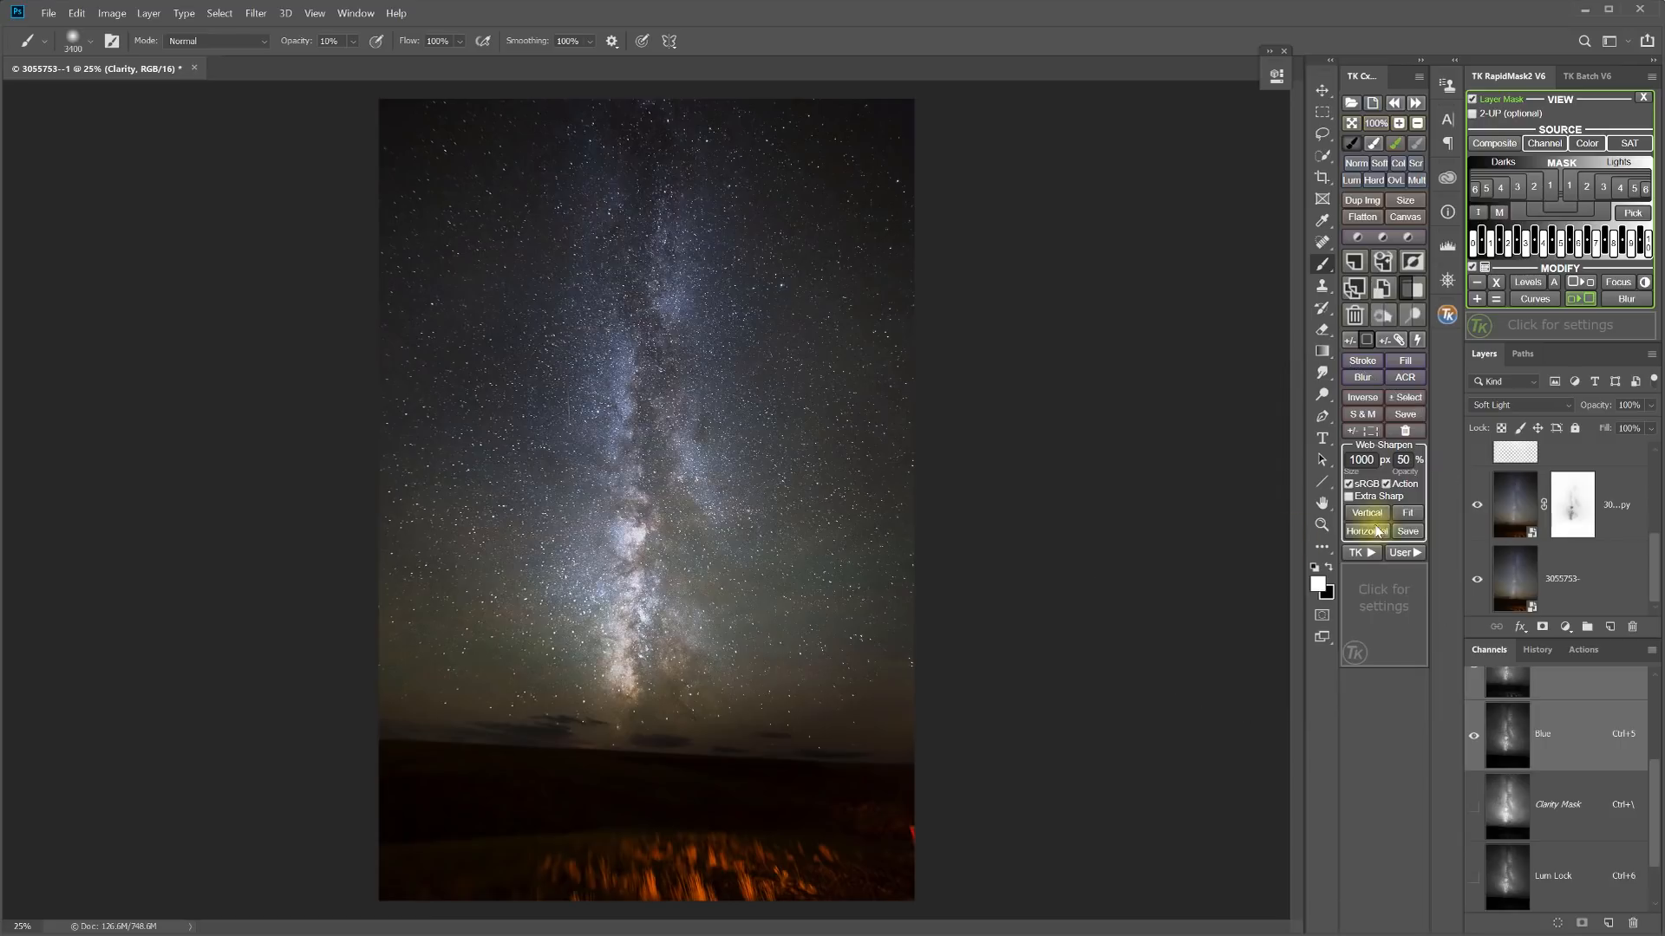
Group the Clarity, Burn and Dodge layers into one layer group with a white mask
{"action": "scroll", "coordinate": [1540, 523], "scroll_direction": "up", "scroll_amount": 3}
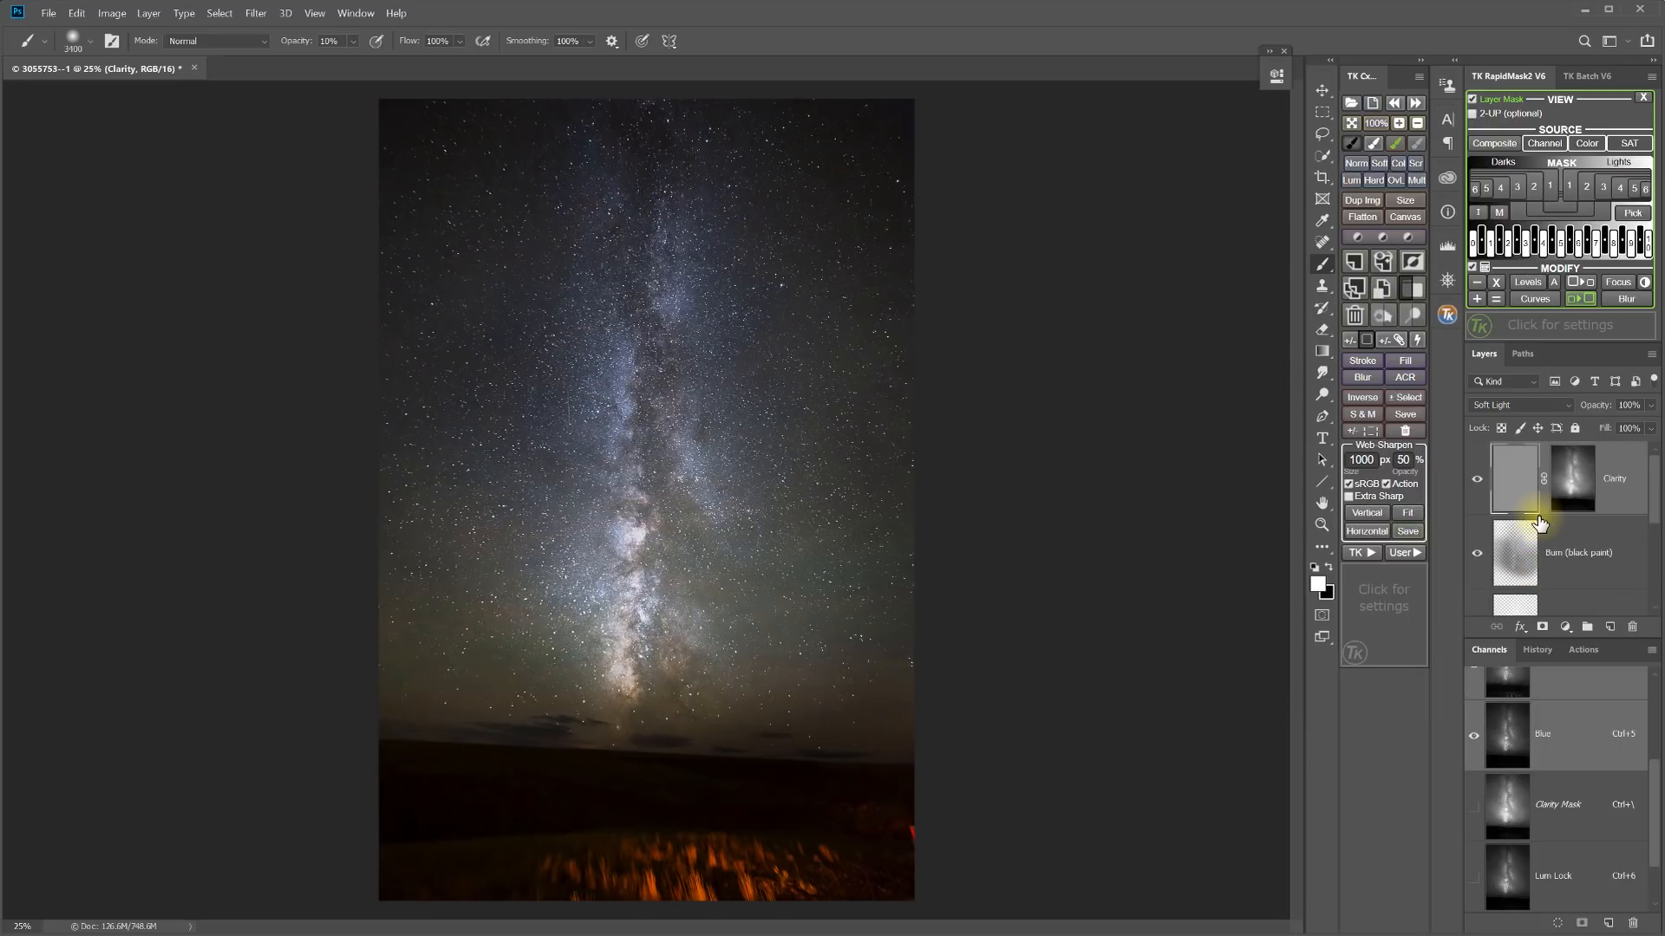
{"action": "scroll", "coordinate": [1544, 513], "scroll_direction": "down", "scroll_amount": 4}
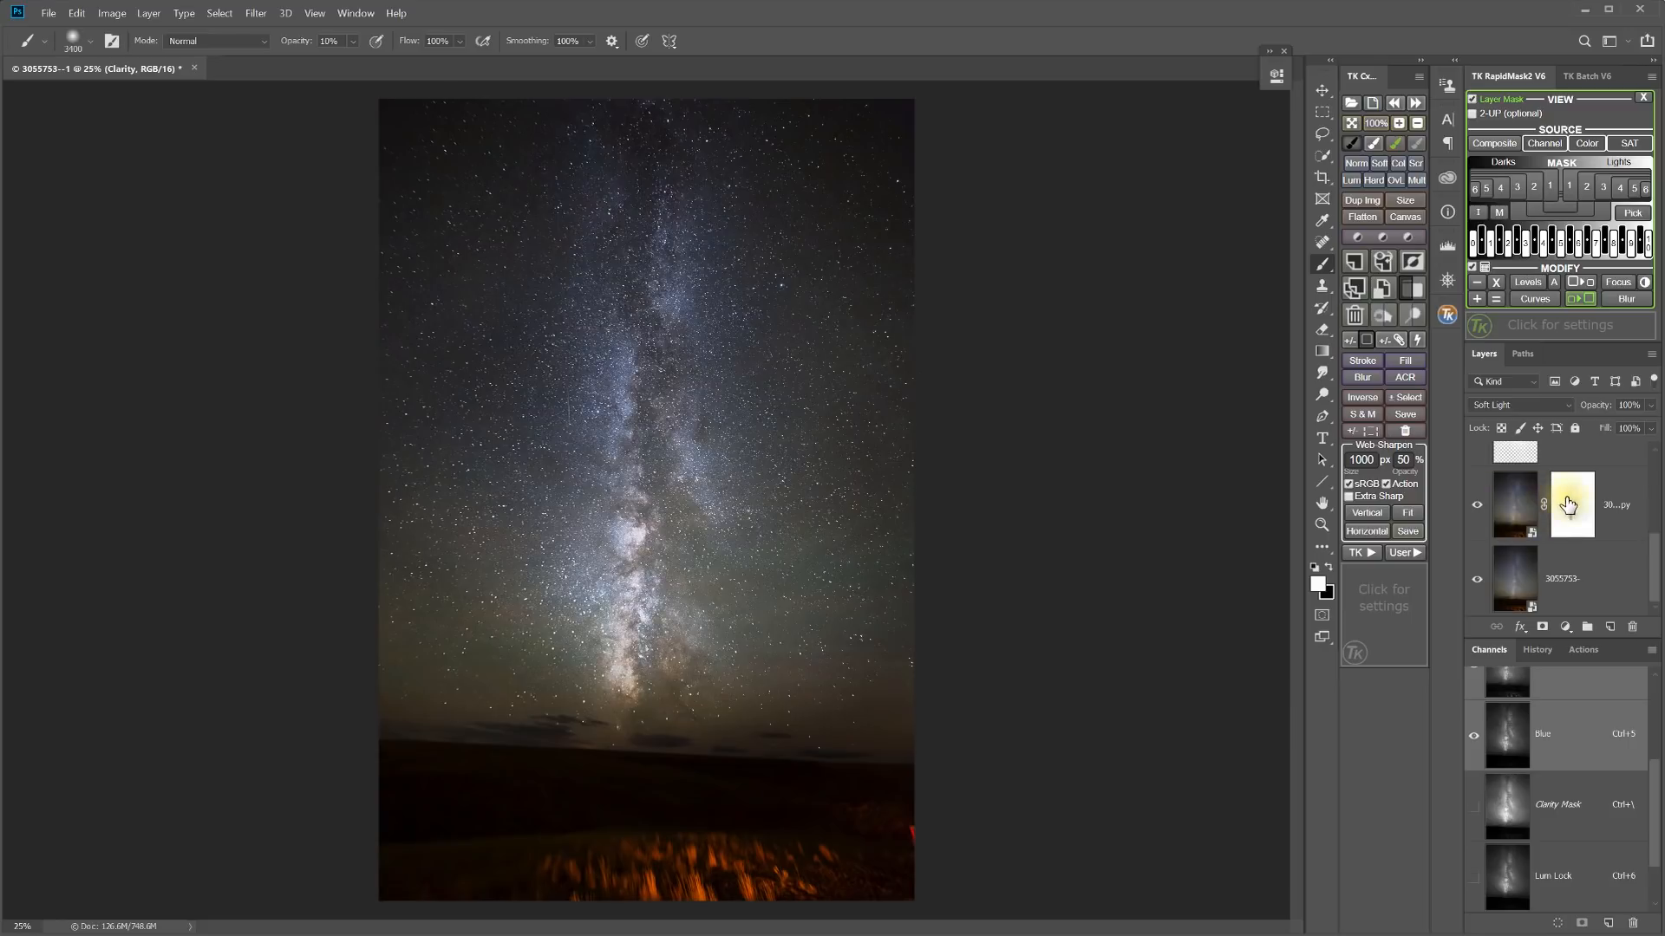
{"action": "scroll", "coordinate": [1584, 472], "scroll_direction": "up", "scroll_amount": 1}
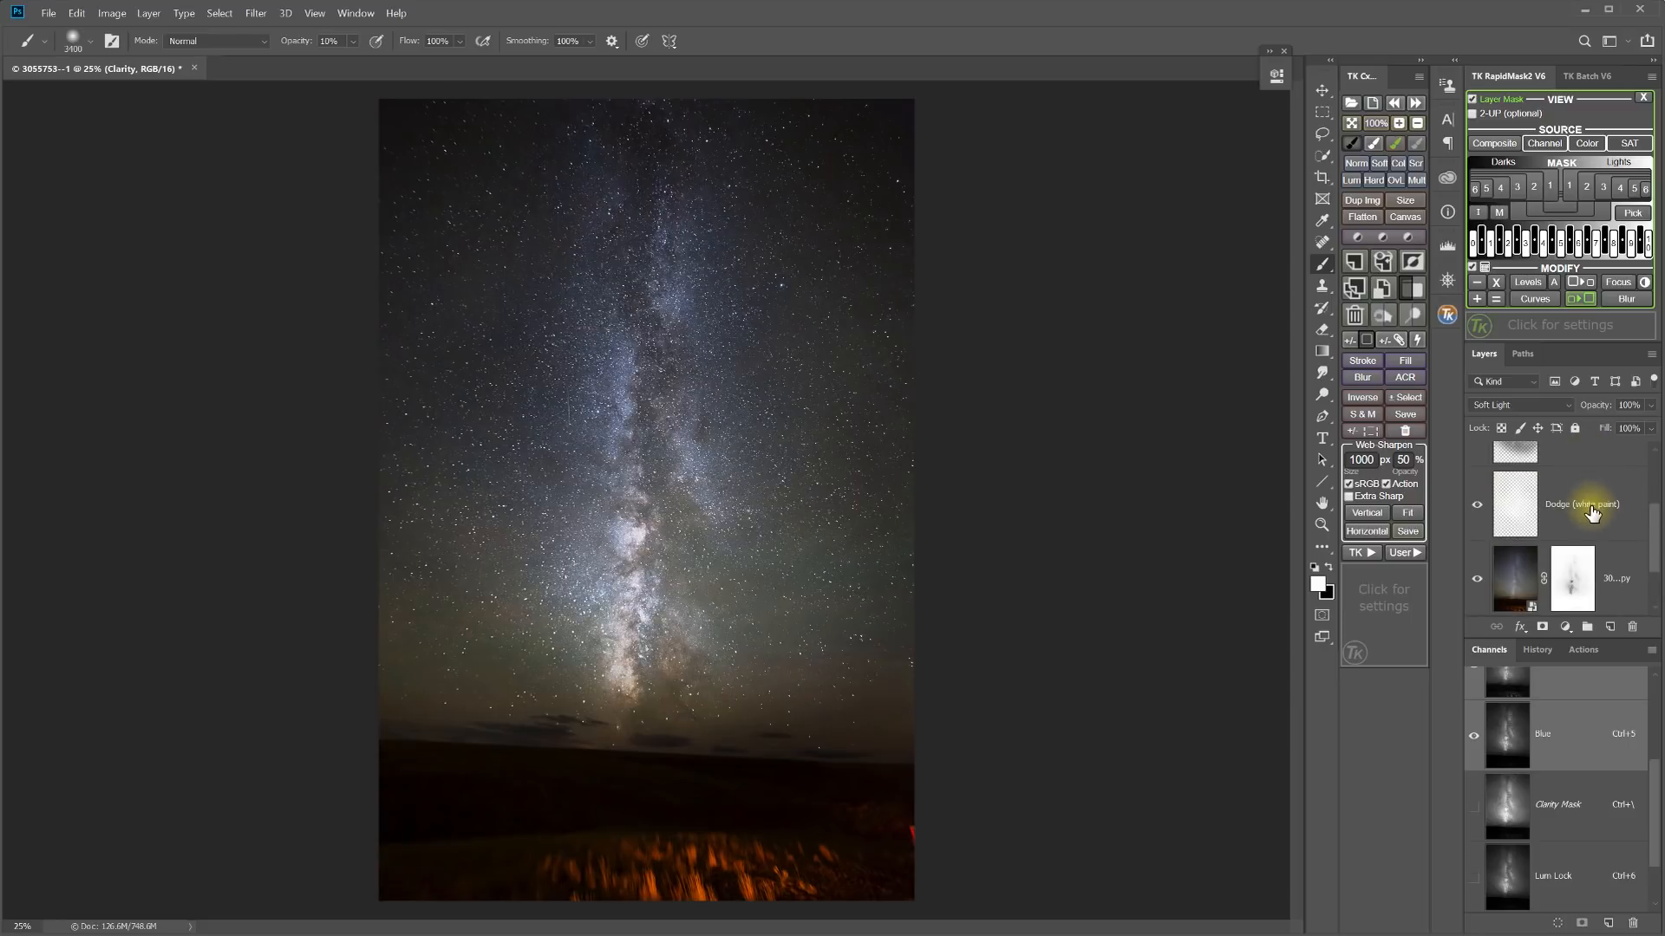
{"action": "left_click", "coordinate": [1582, 520]}
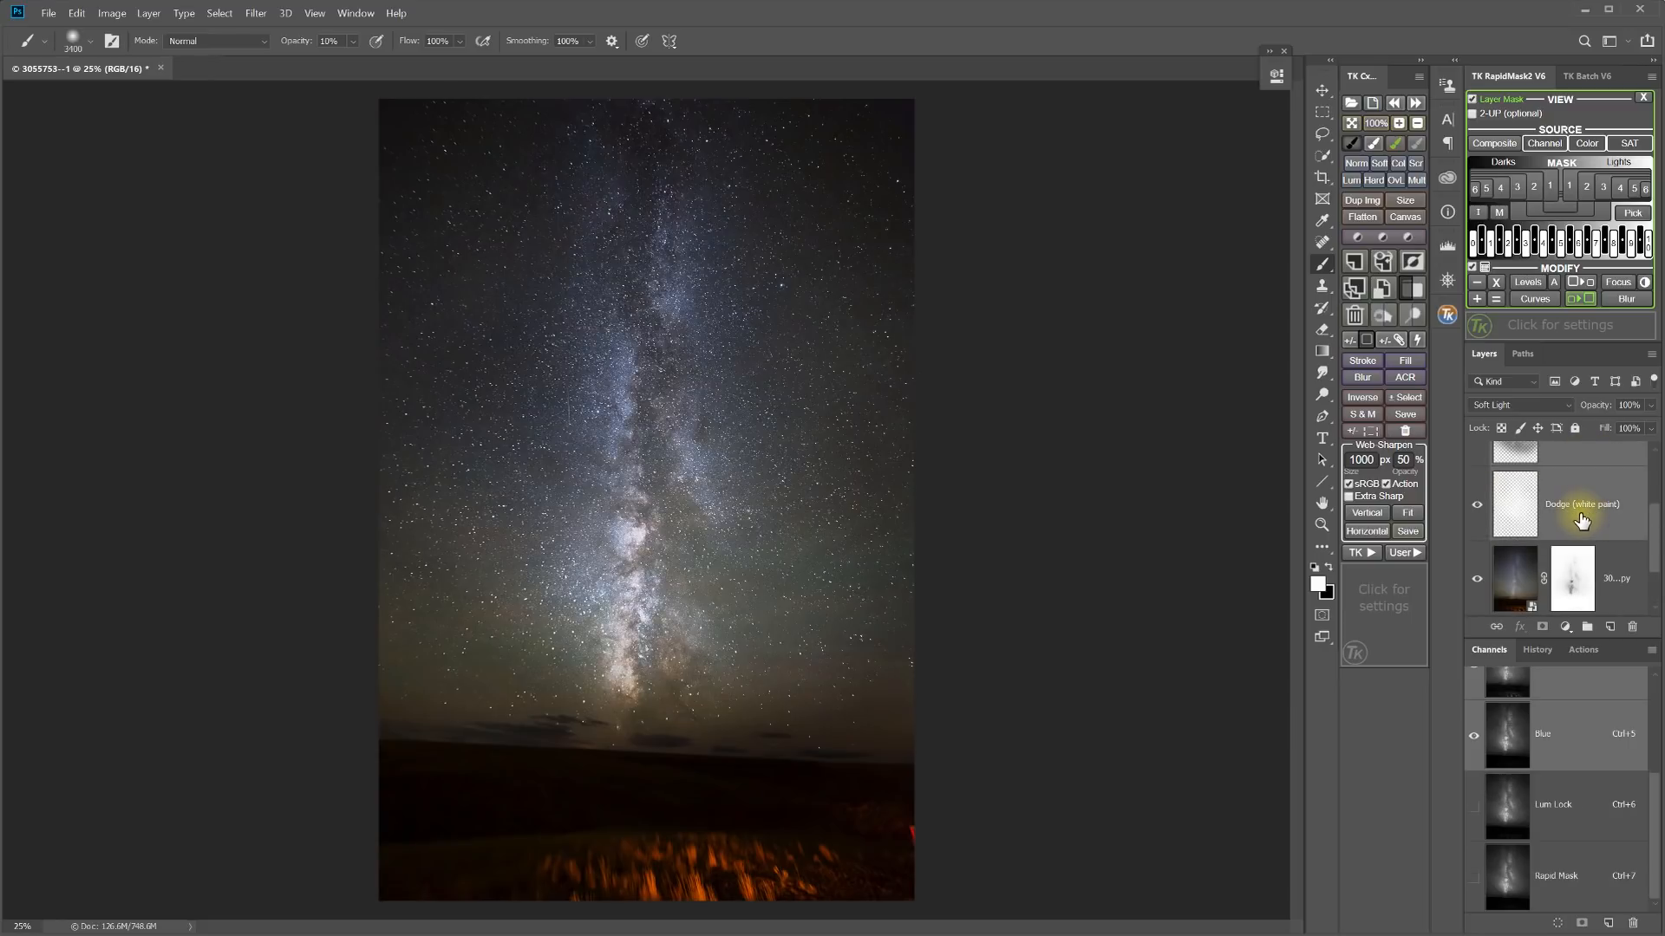
{"action": "scroll", "coordinate": [1582, 521], "scroll_direction": "up", "scroll_amount": 2}
{"action": "scroll", "coordinate": [1581, 521], "scroll_direction": "down", "scroll_amount": 1}
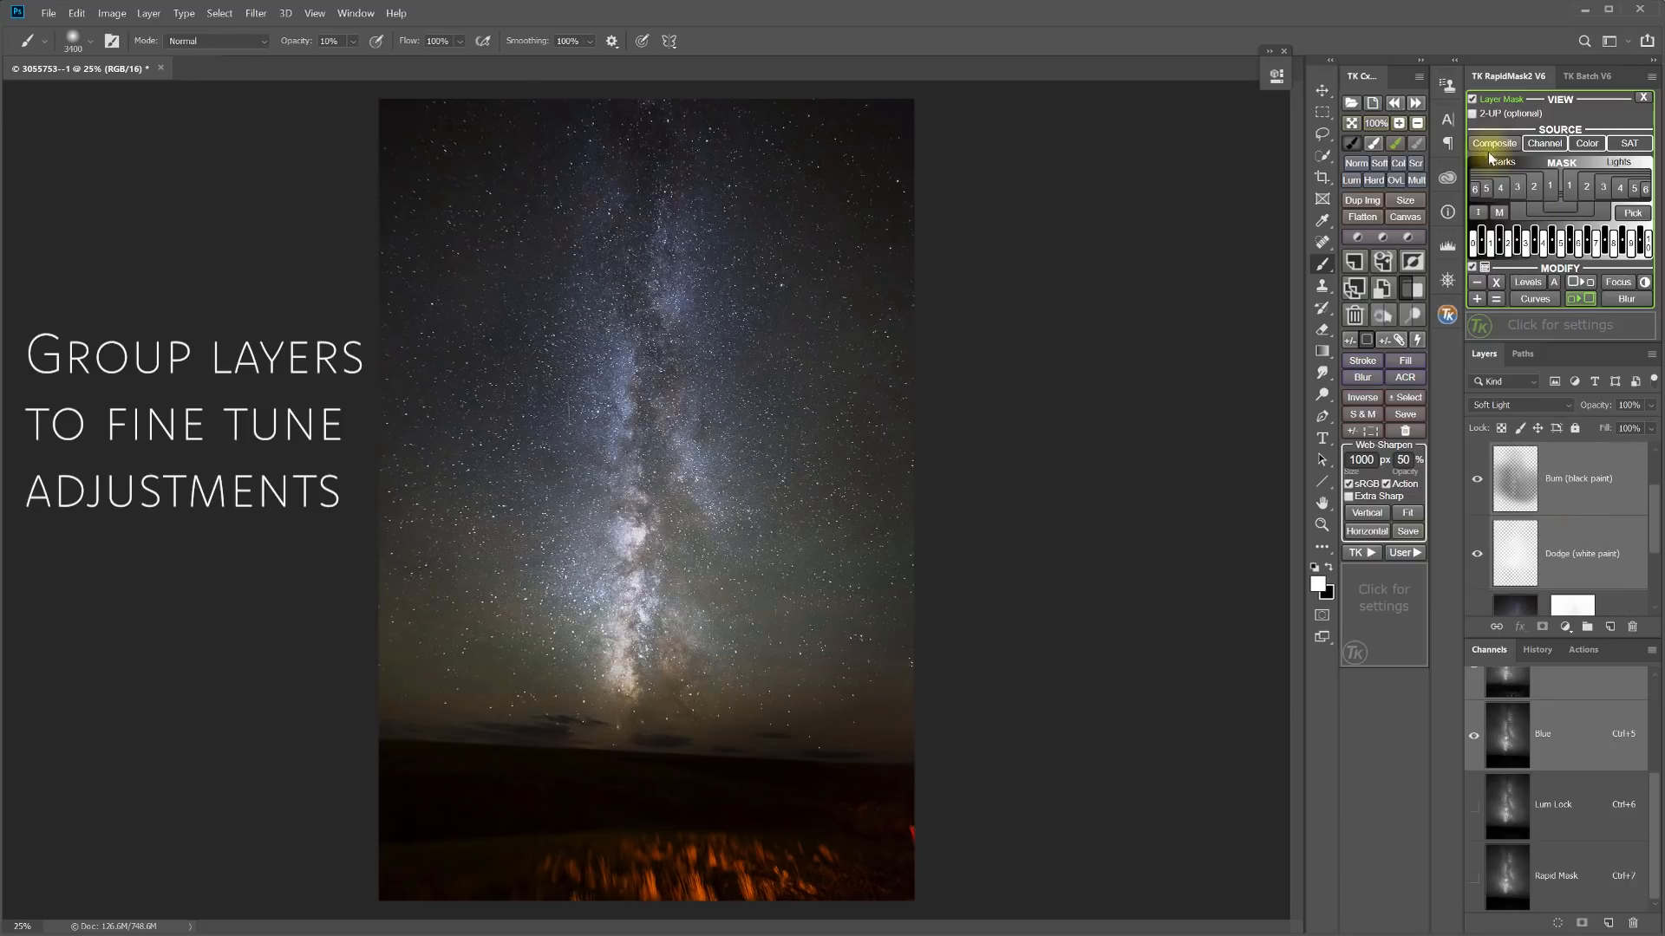
{"action": "left_click", "coordinate": [1417, 295]}
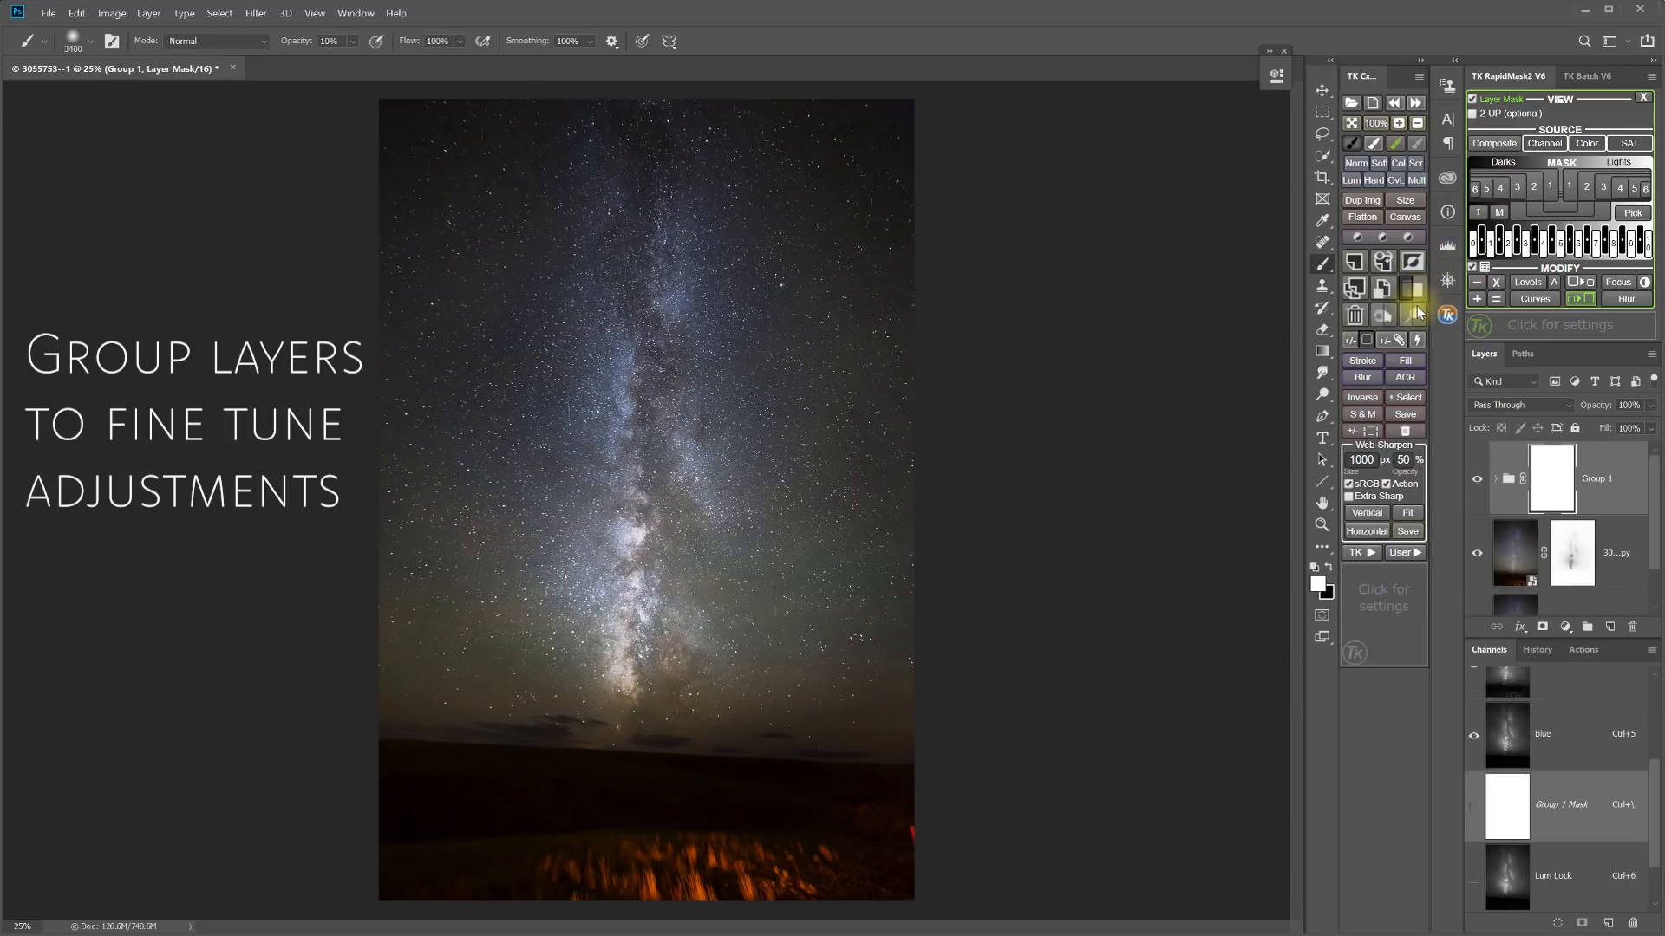
Reduce the layer group's opacity to 74% and compare the photo with the group hidden and shown
{"action": "left_click", "coordinate": [1476, 482]}
{"action": "left_click", "coordinate": [1476, 482]}
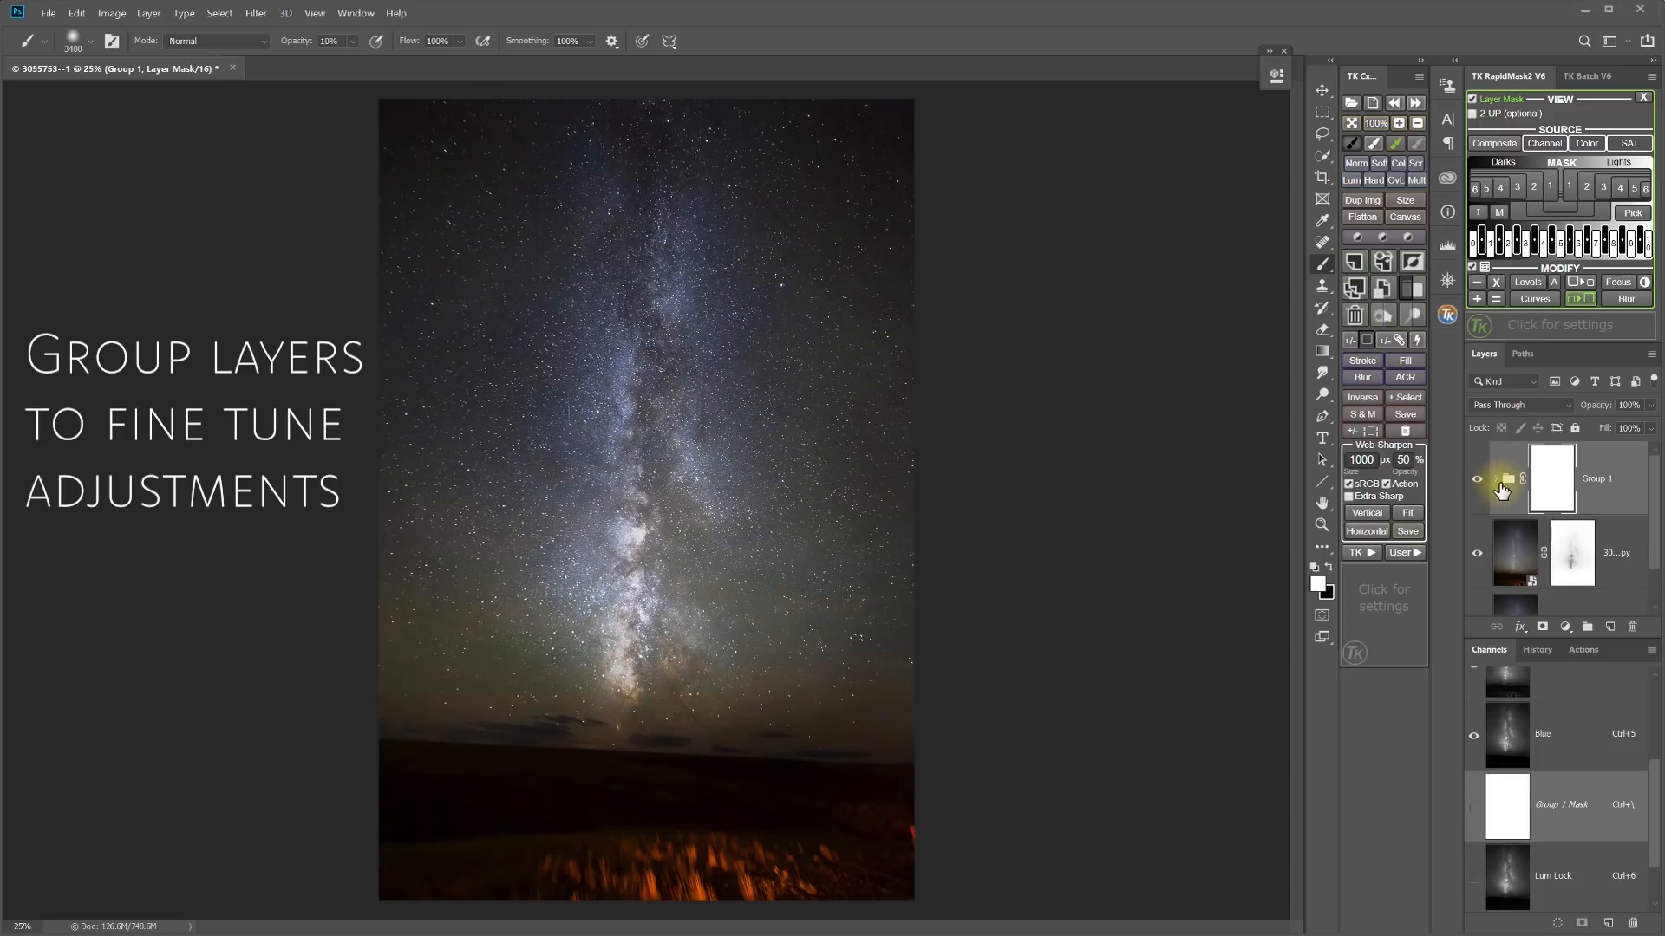
{"action": "mouse_move", "coordinate": [1596, 413]}
{"action": "left_mouse_down"}
{"action": "mouse_move", "coordinate": [1533, 414]}
{"action": "mouse_move", "coordinate": [1568, 416]}
{"action": "left_mouse_up"}
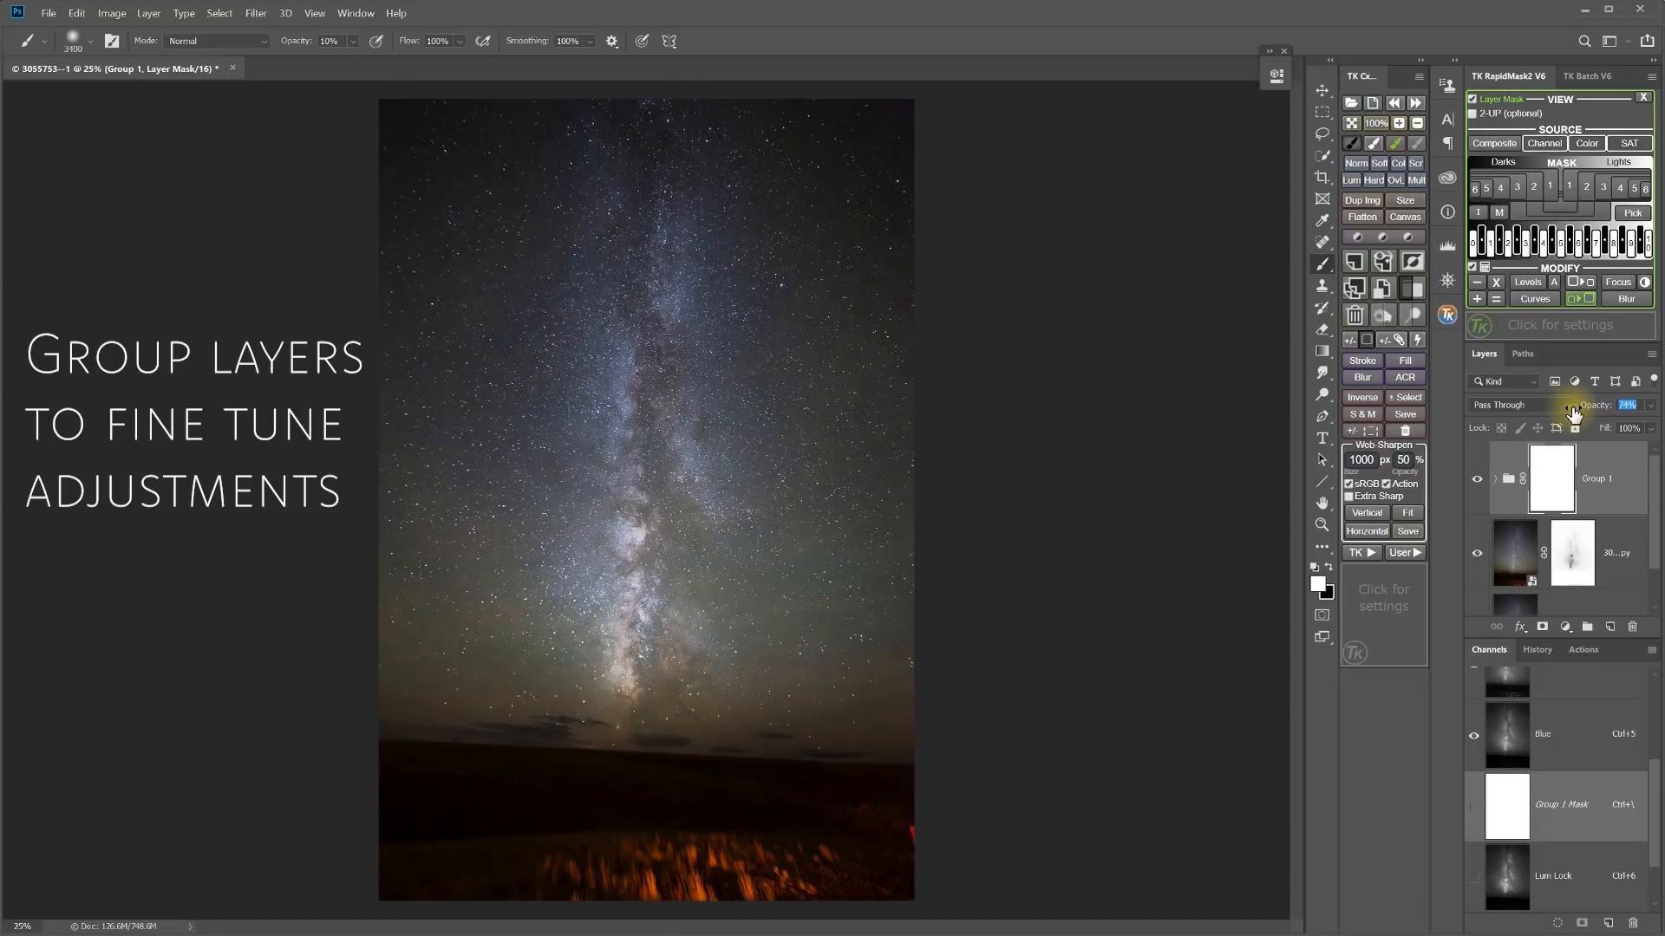
{"action": "left_click", "coordinate": [1477, 479]}
{"action": "left_click", "coordinate": [1479, 481]}
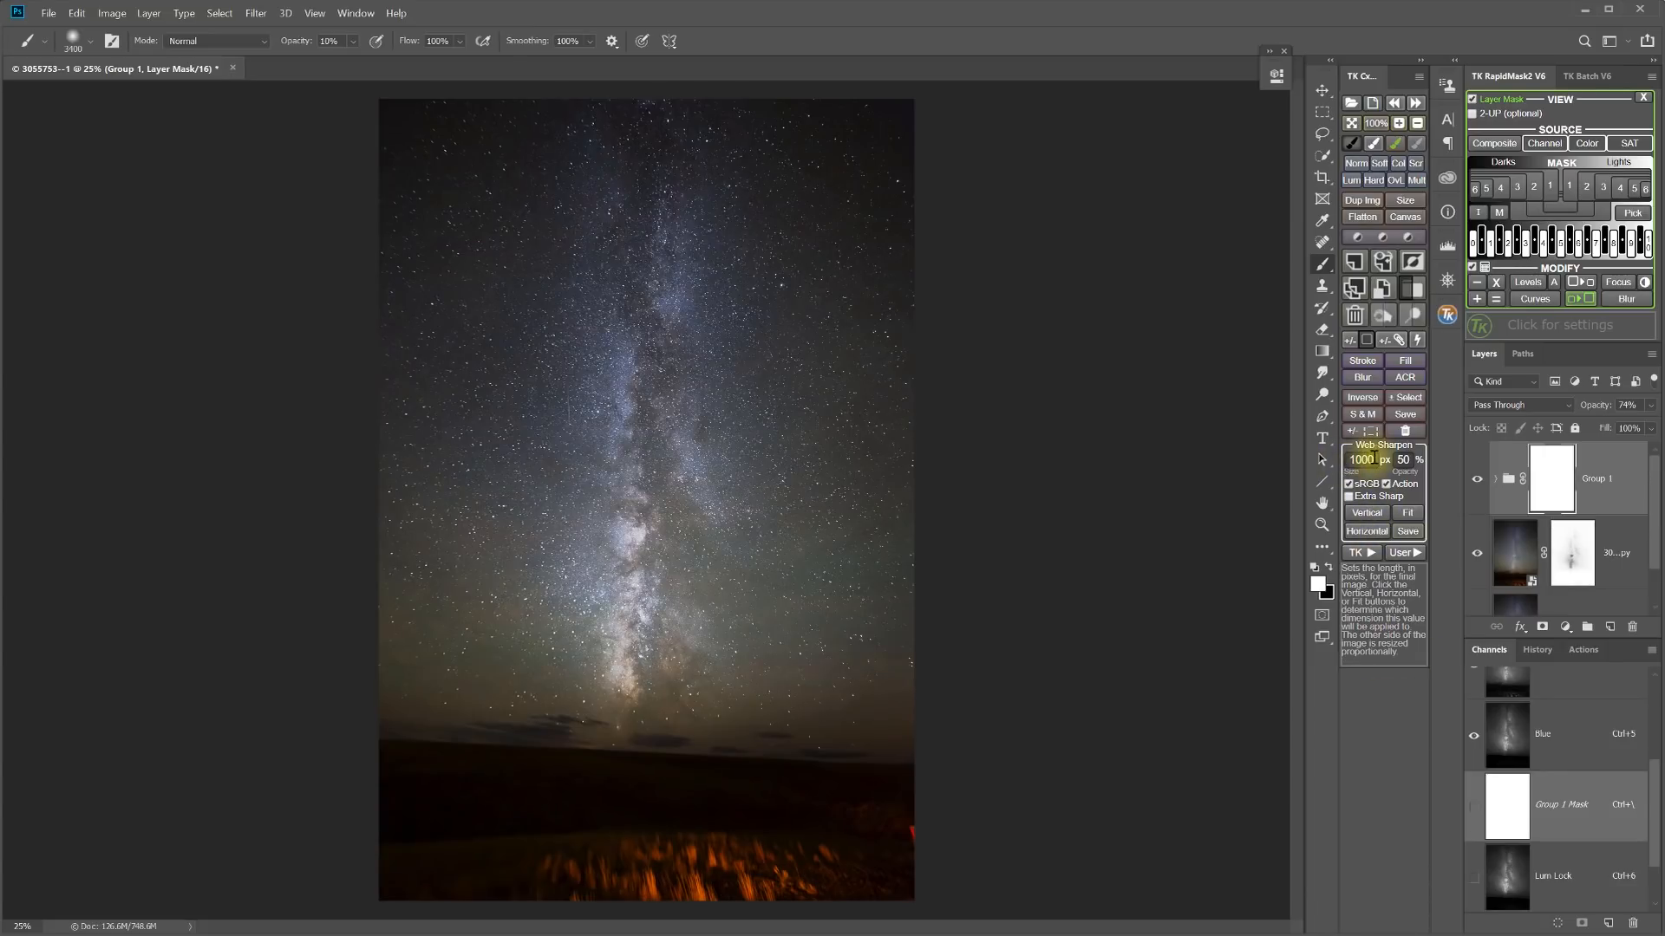
Create a web-sharpened sRGB copy of the photo with a vertical size of 1000 px and 50% sharpening opacity
{"action": "left_click", "coordinate": [1368, 514]}
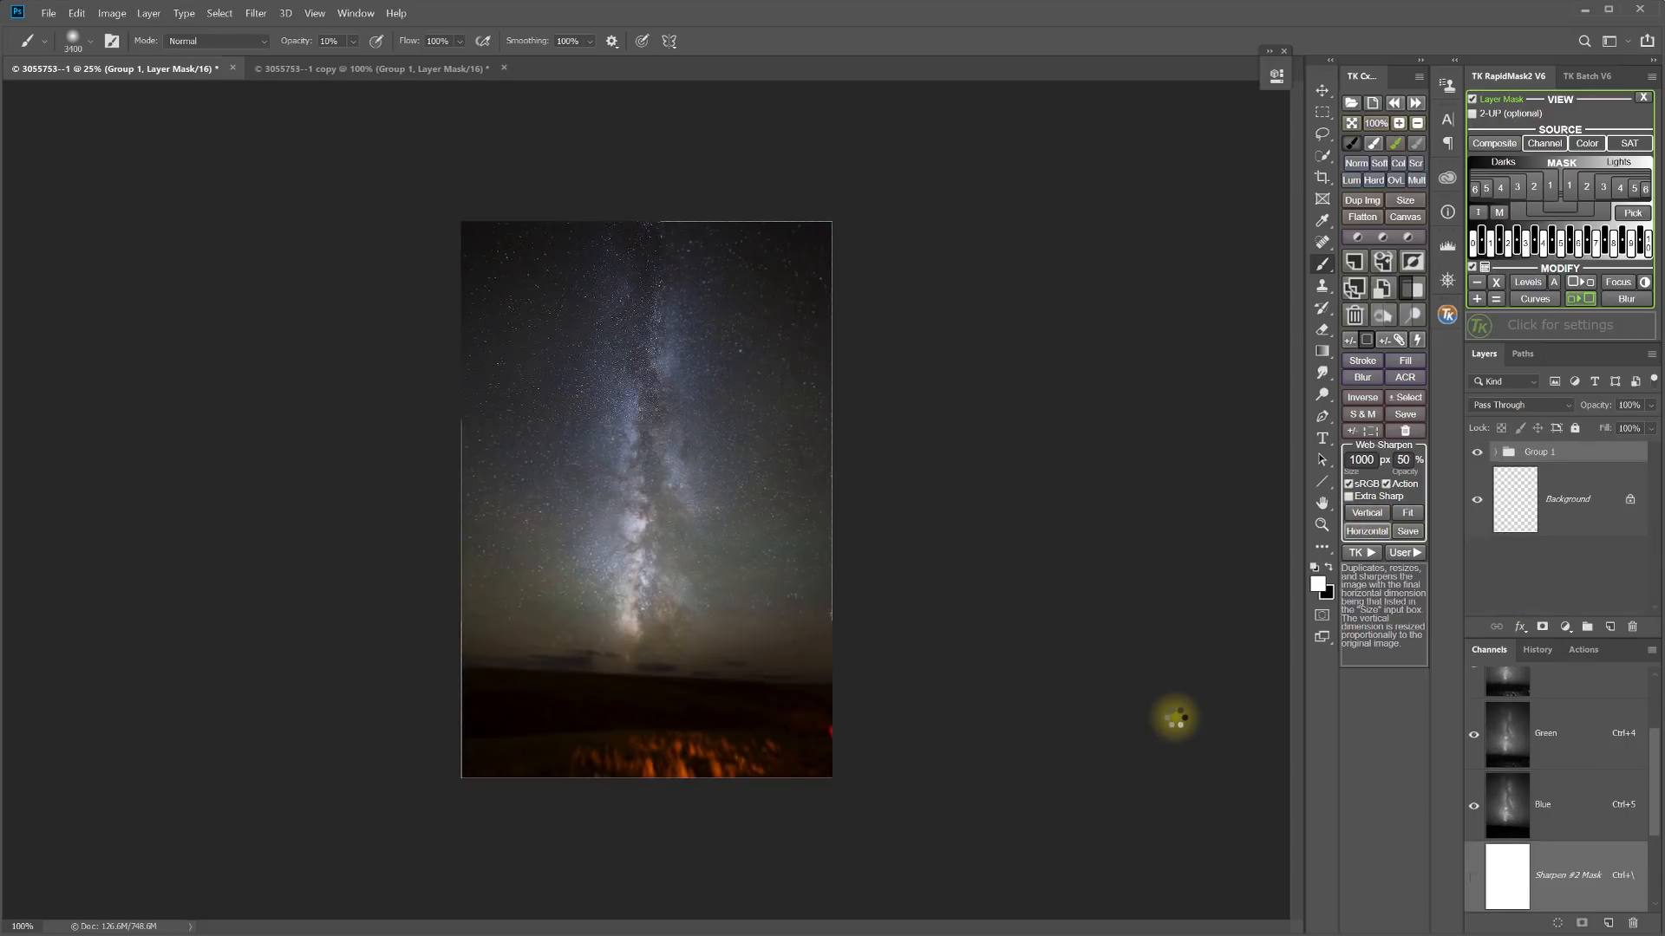